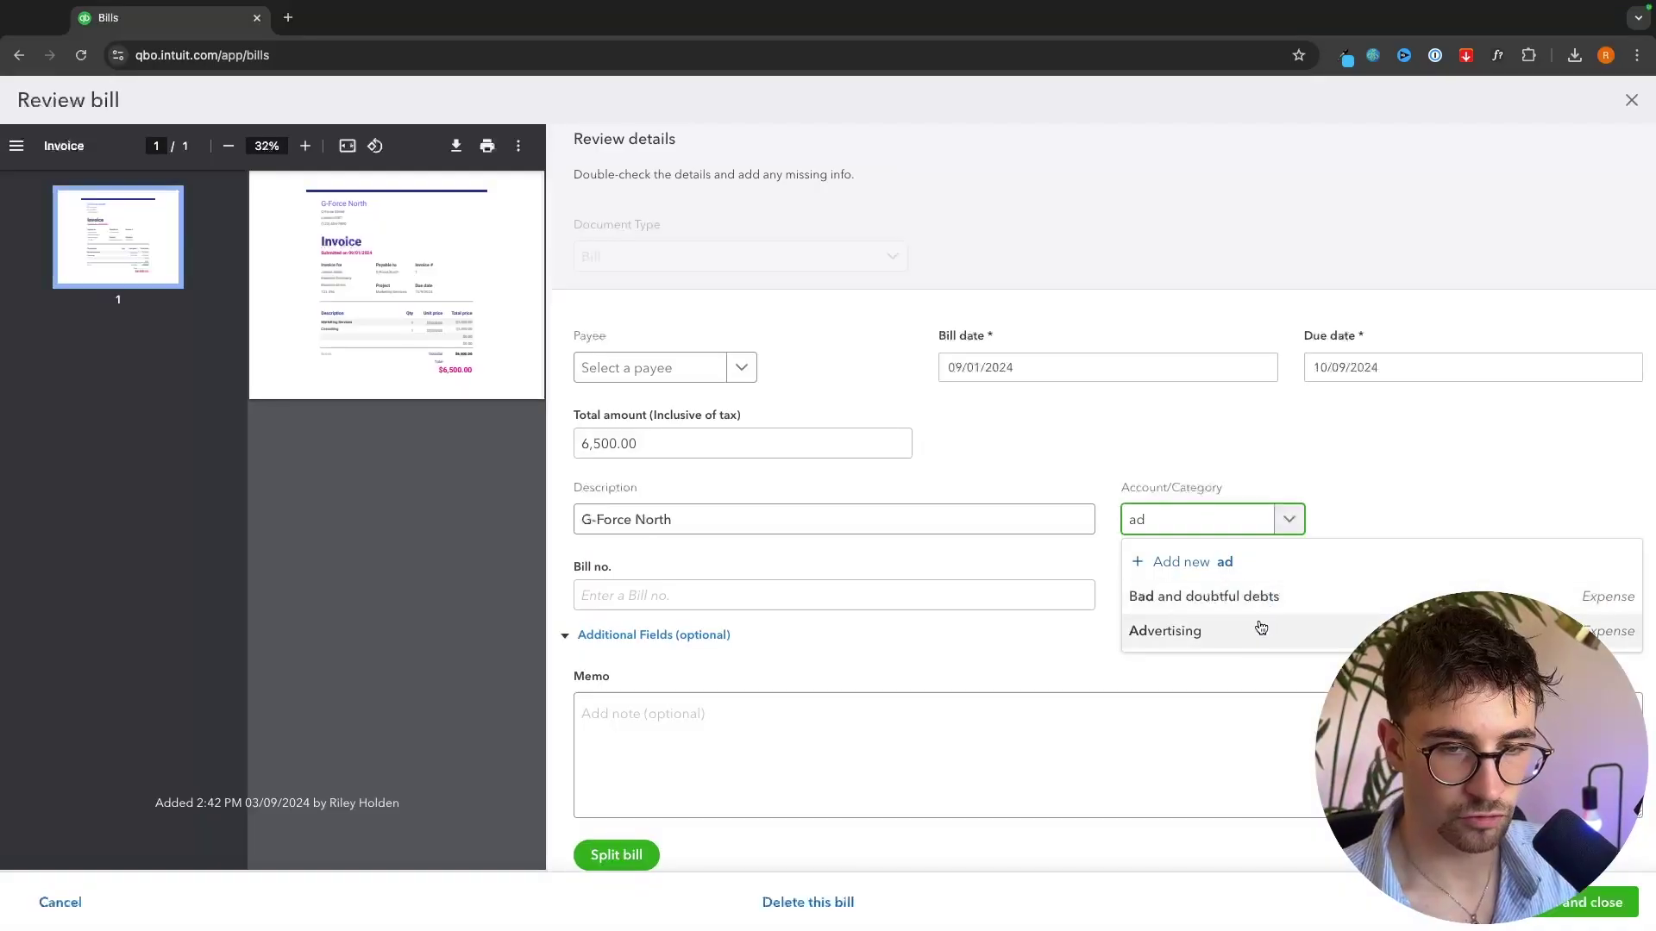
# - Set the bill's category to Advertising, then go to the invoices list
pyautogui.click(1255, 629)
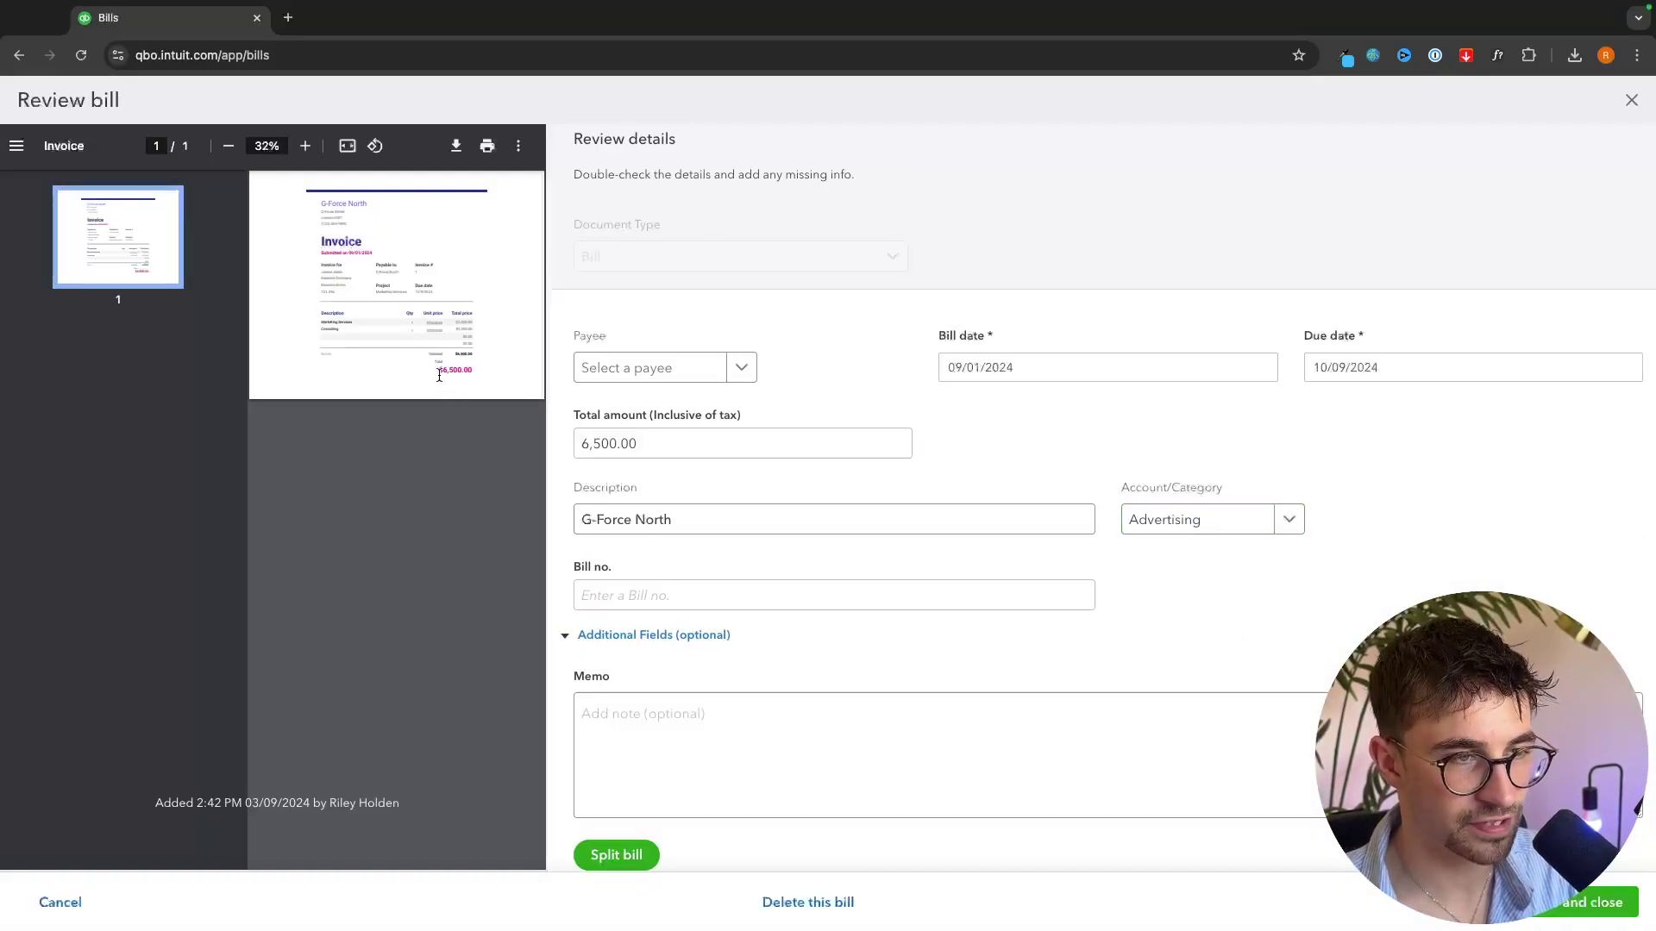
pyautogui.moveTo(95, 470)
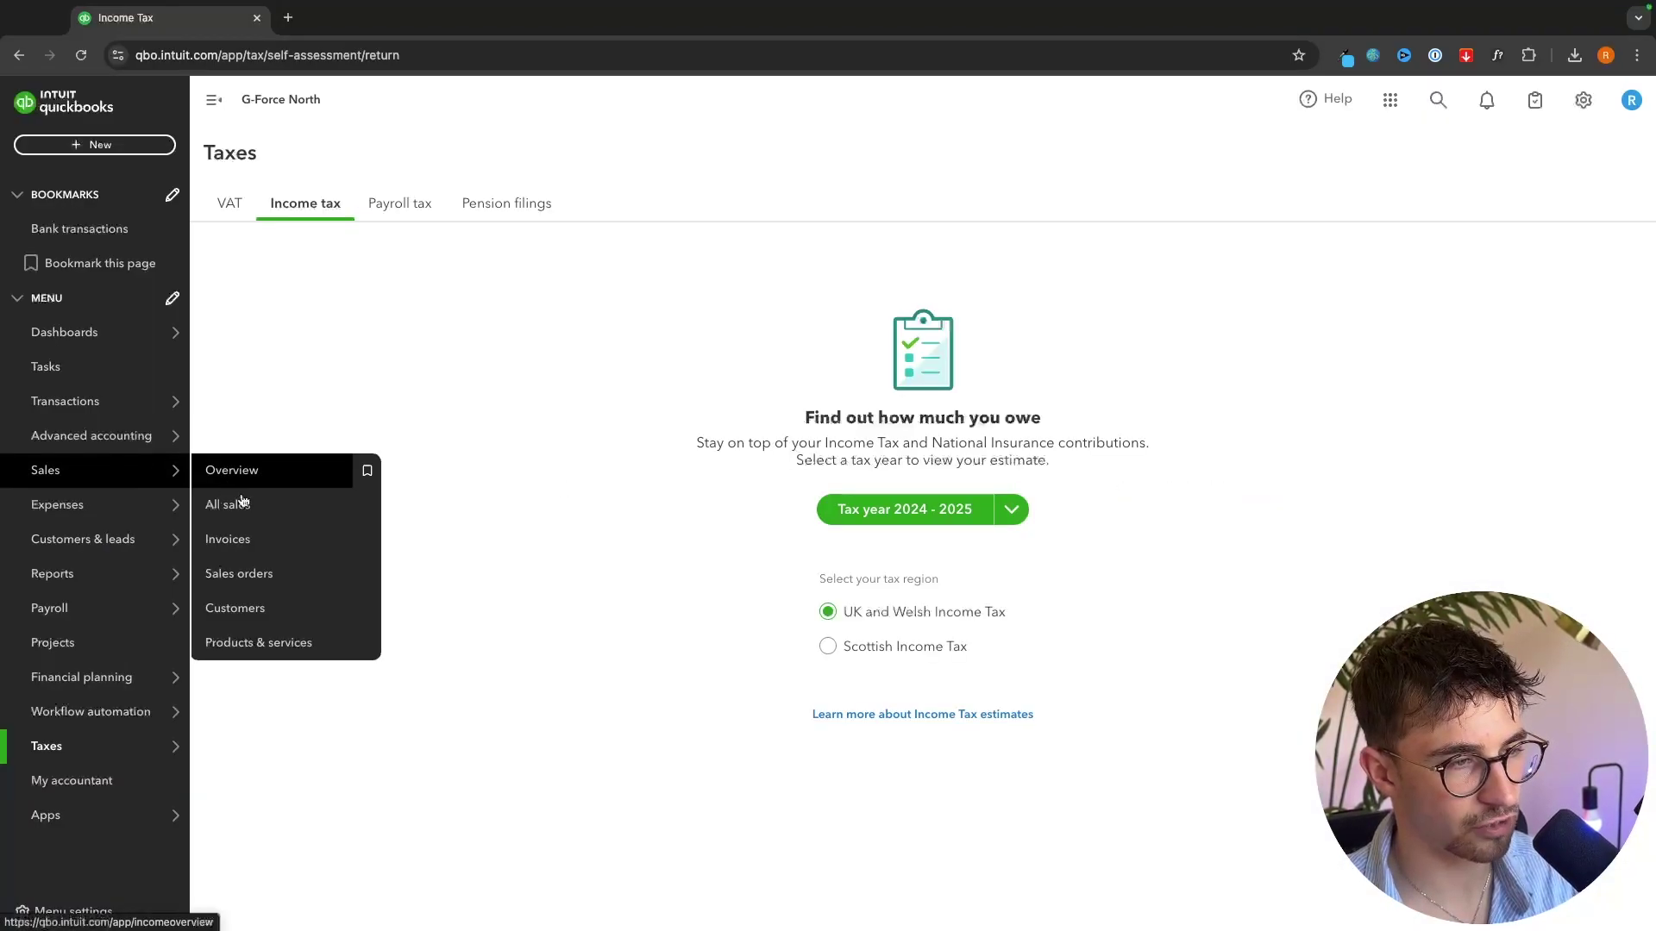
pyautogui.click(241, 548)
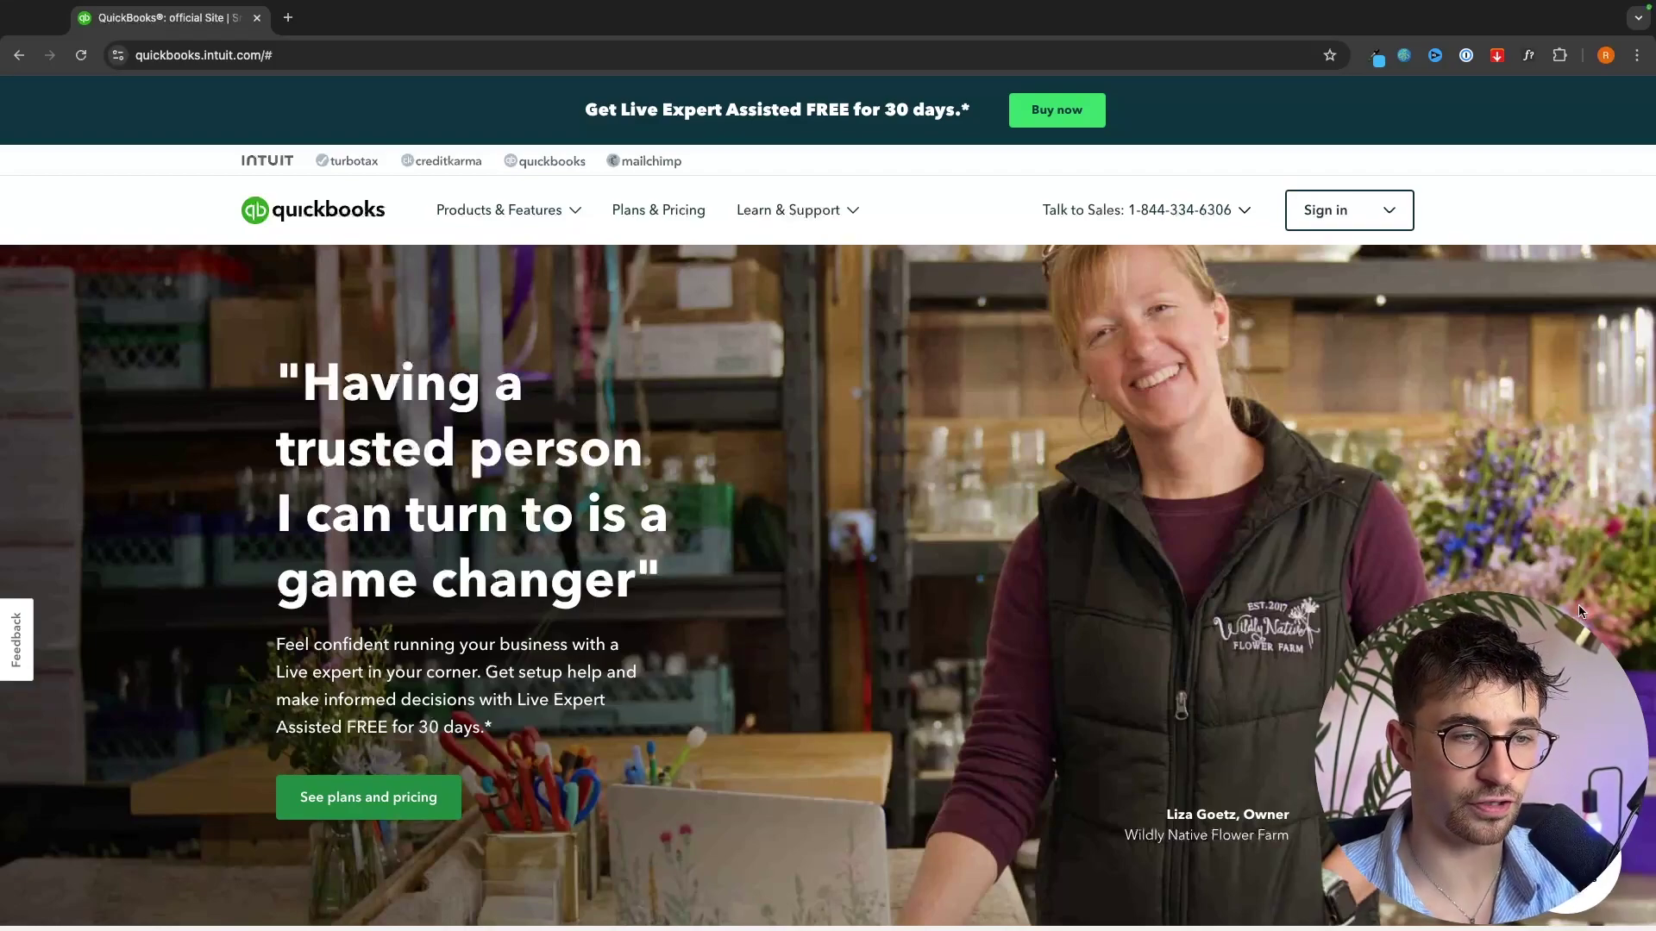
# - Compare the Essentials and Plus 50% discount lines and scroll through the four plan cards
pyautogui.scroll(-1, 428, 302)
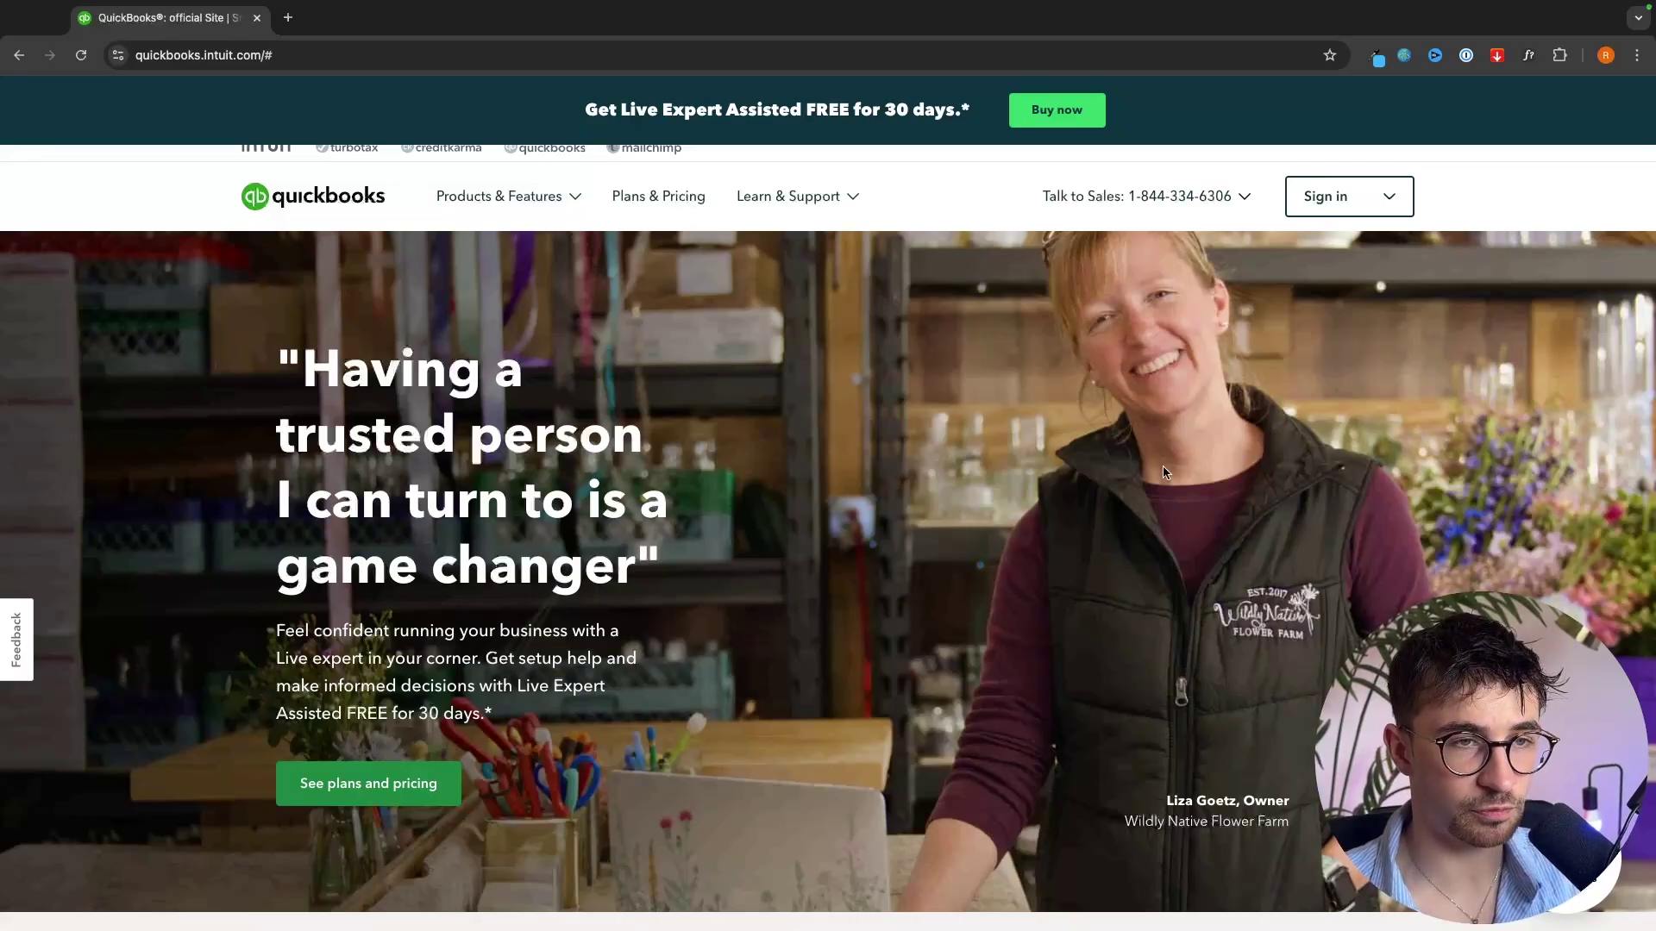
pyautogui.scroll(1, 1178, 485)
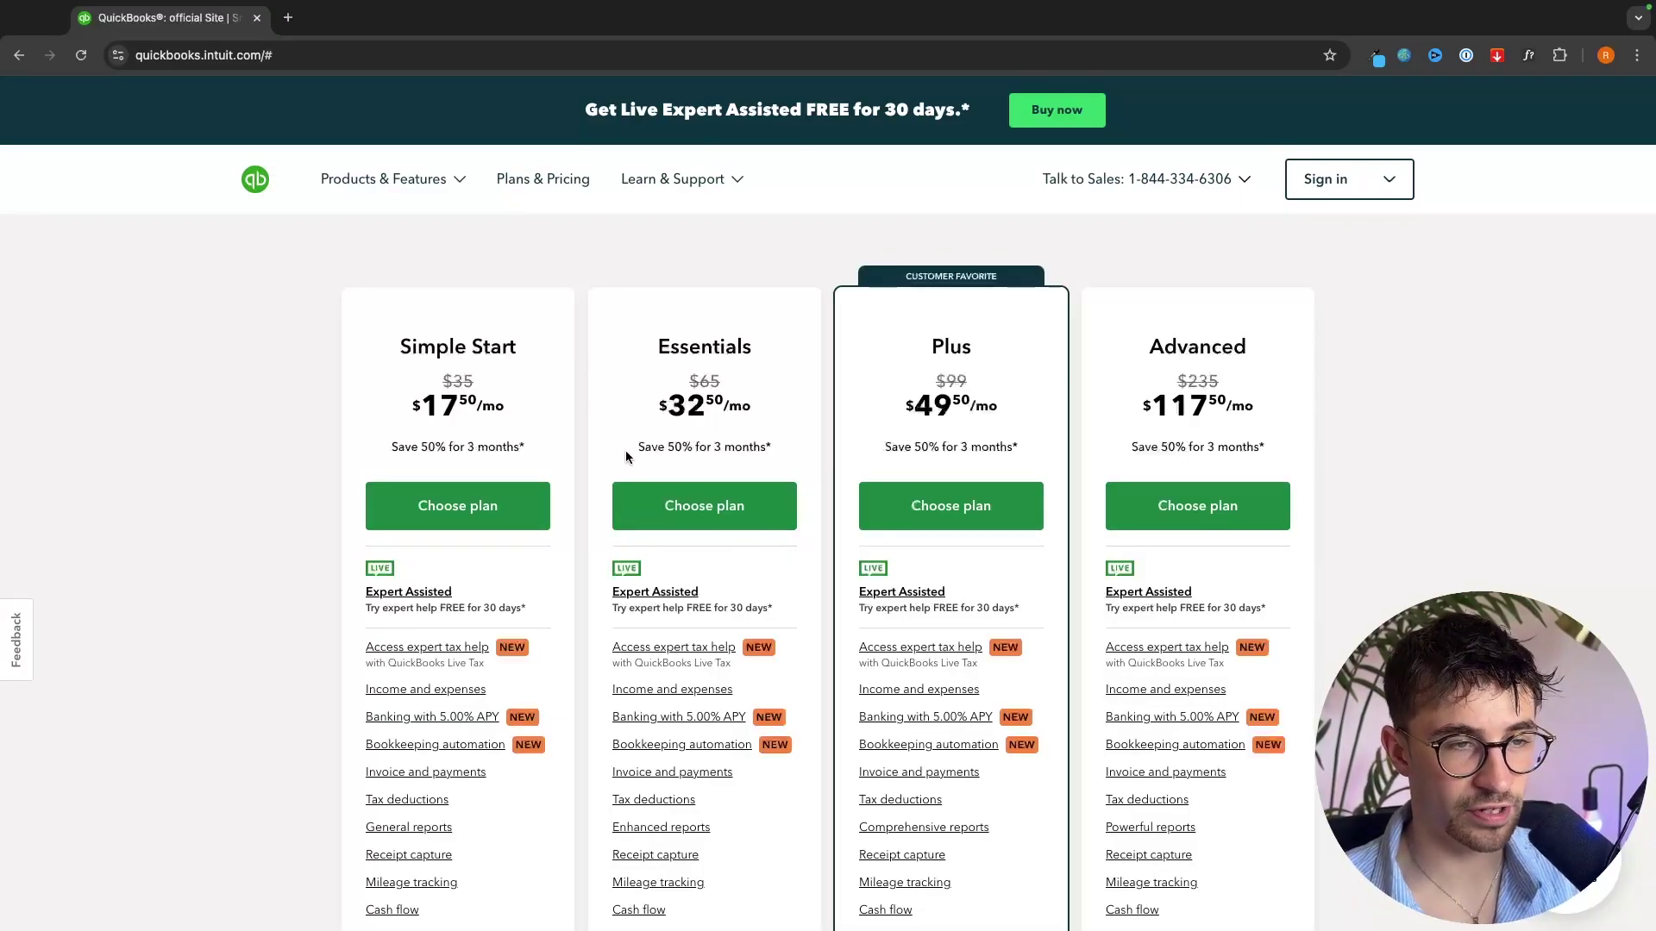
pyautogui.moveTo(627, 457); pyautogui.dragTo(1026, 454)
pyautogui.click(785, 457)
pyautogui.click(1037, 457)
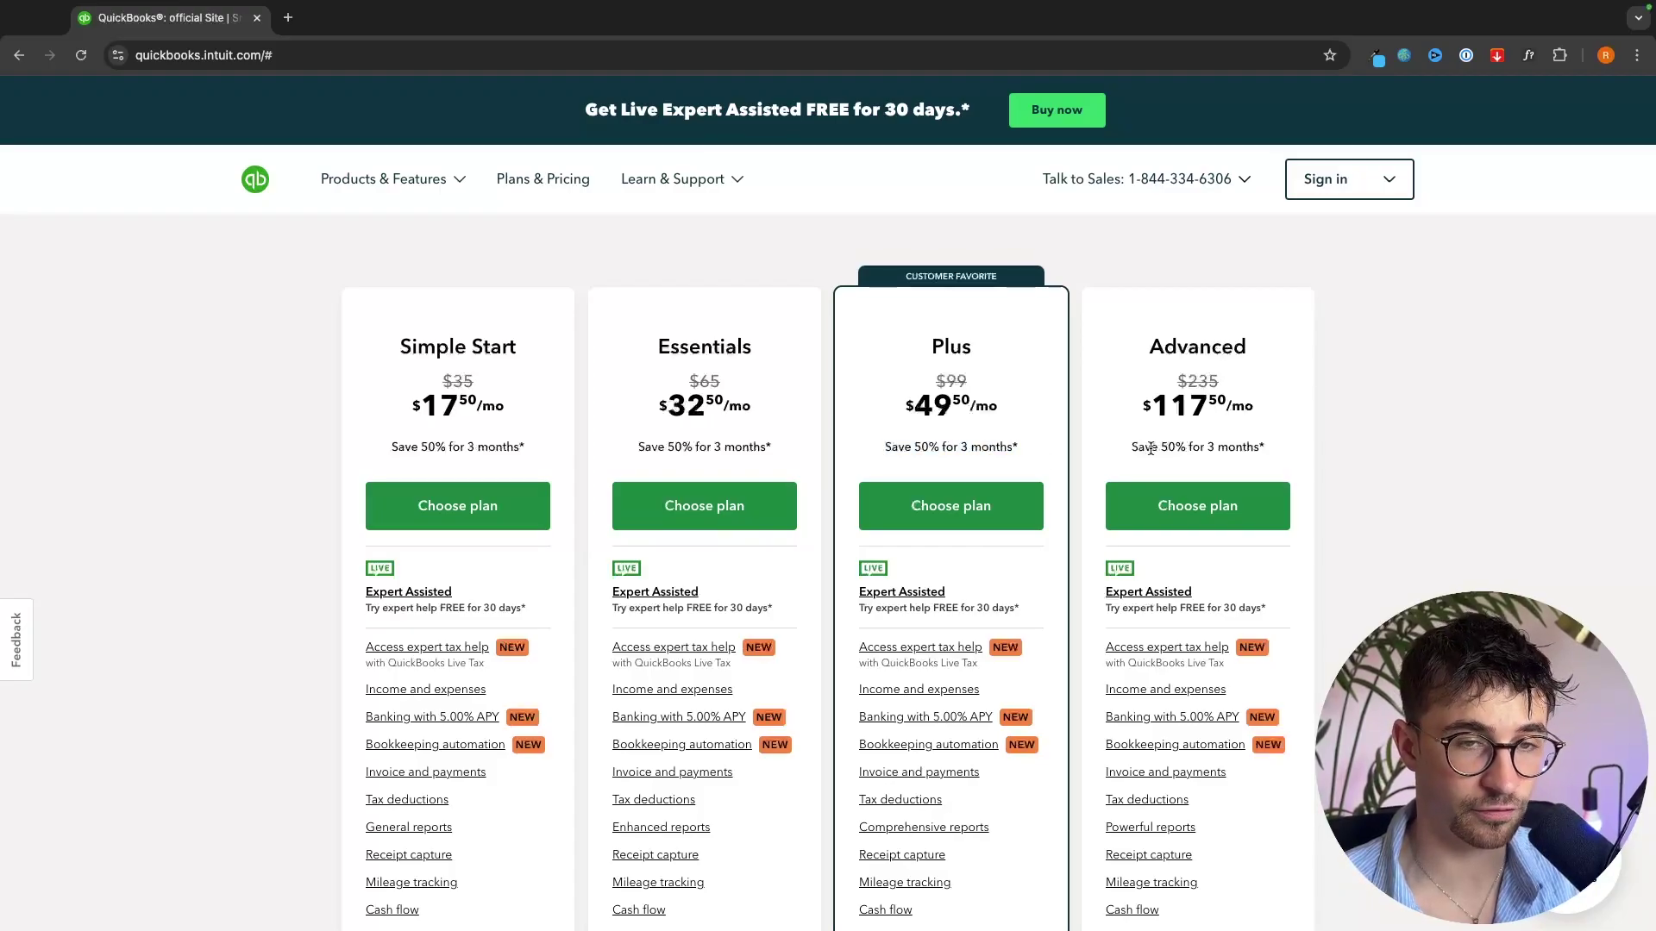
pyautogui.scroll(-1, 1282, 447)
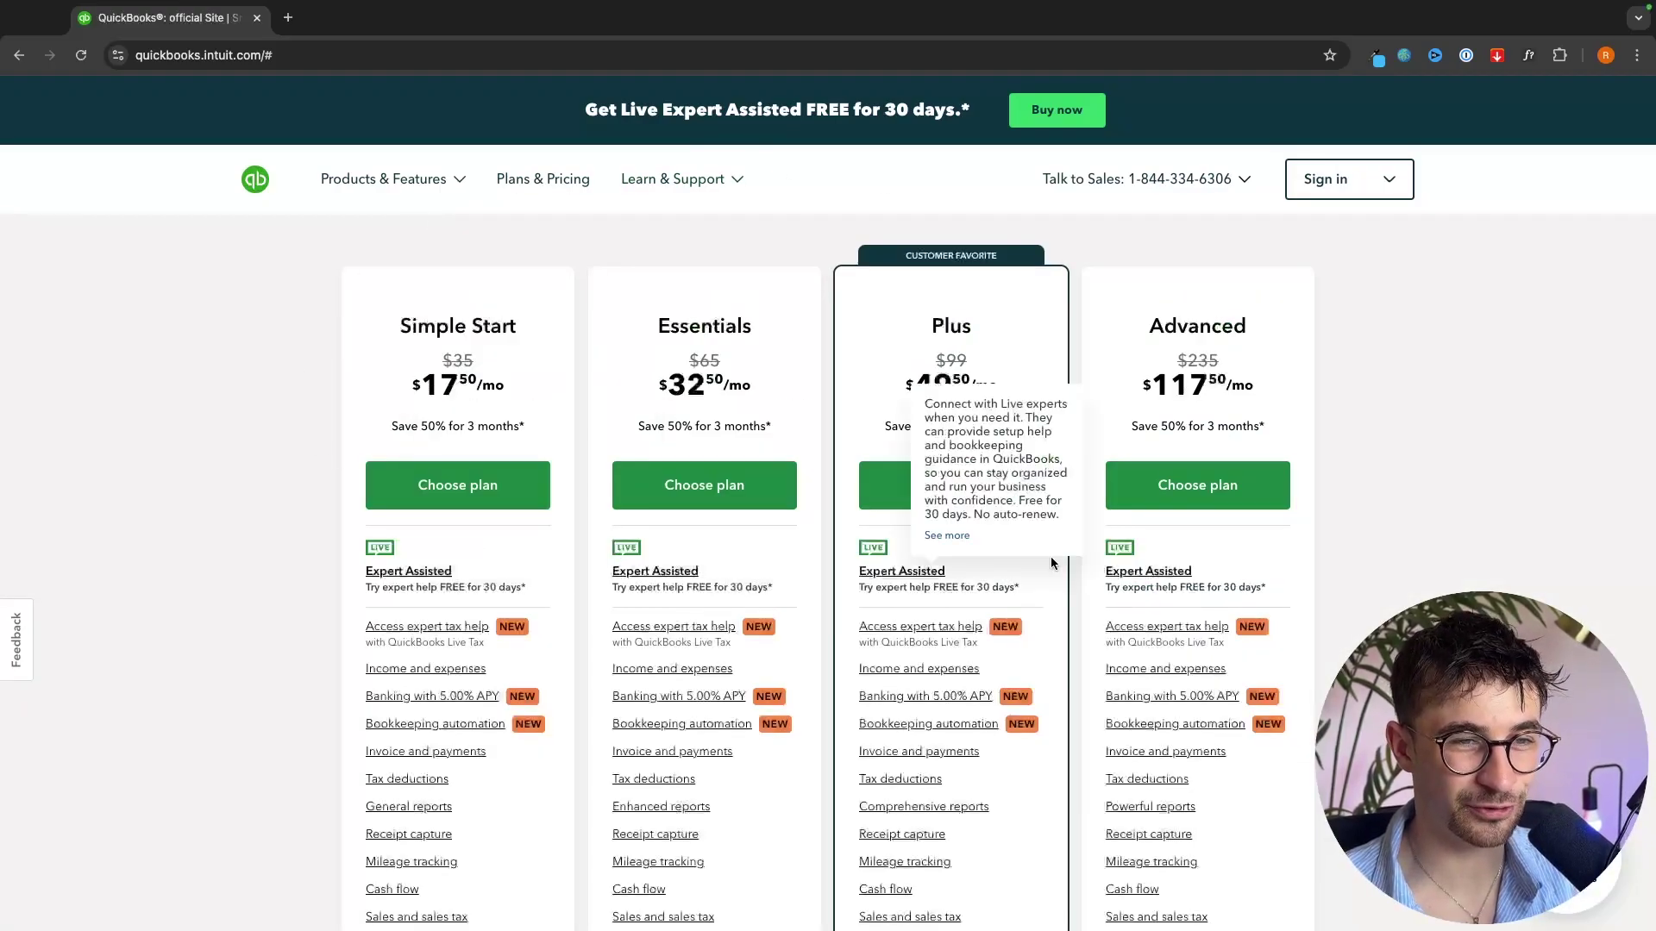
pyautogui.scroll(-1, 414, 255)
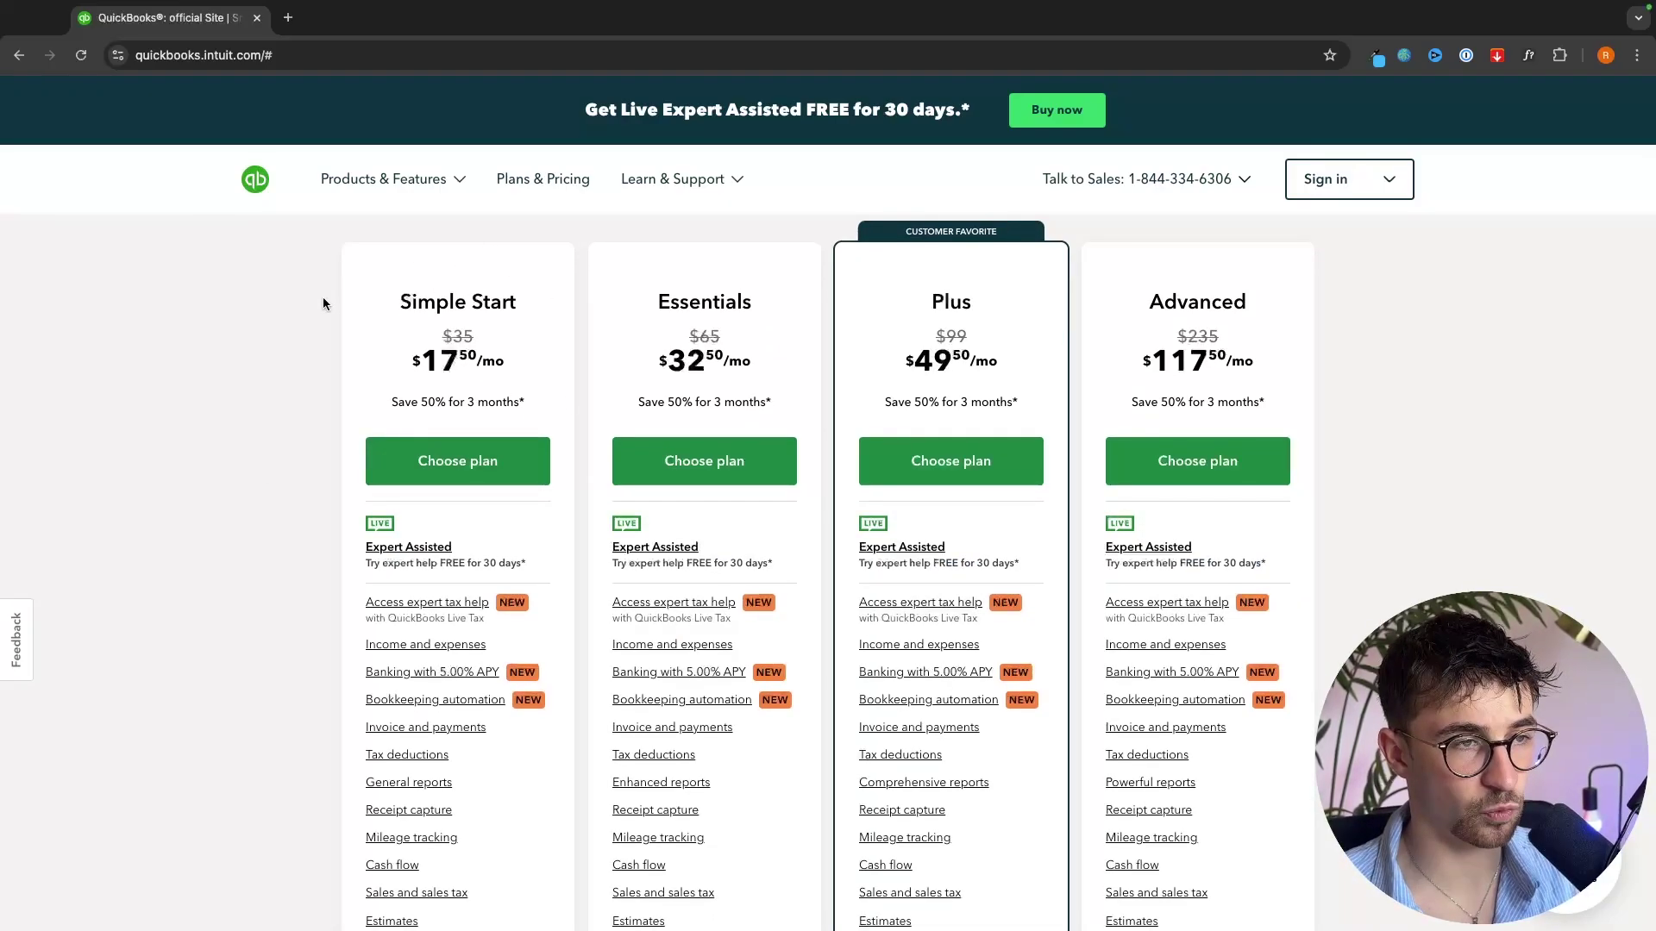
pyautogui.moveTo(530, 415)
pyautogui.scroll(-4, 315, 423)
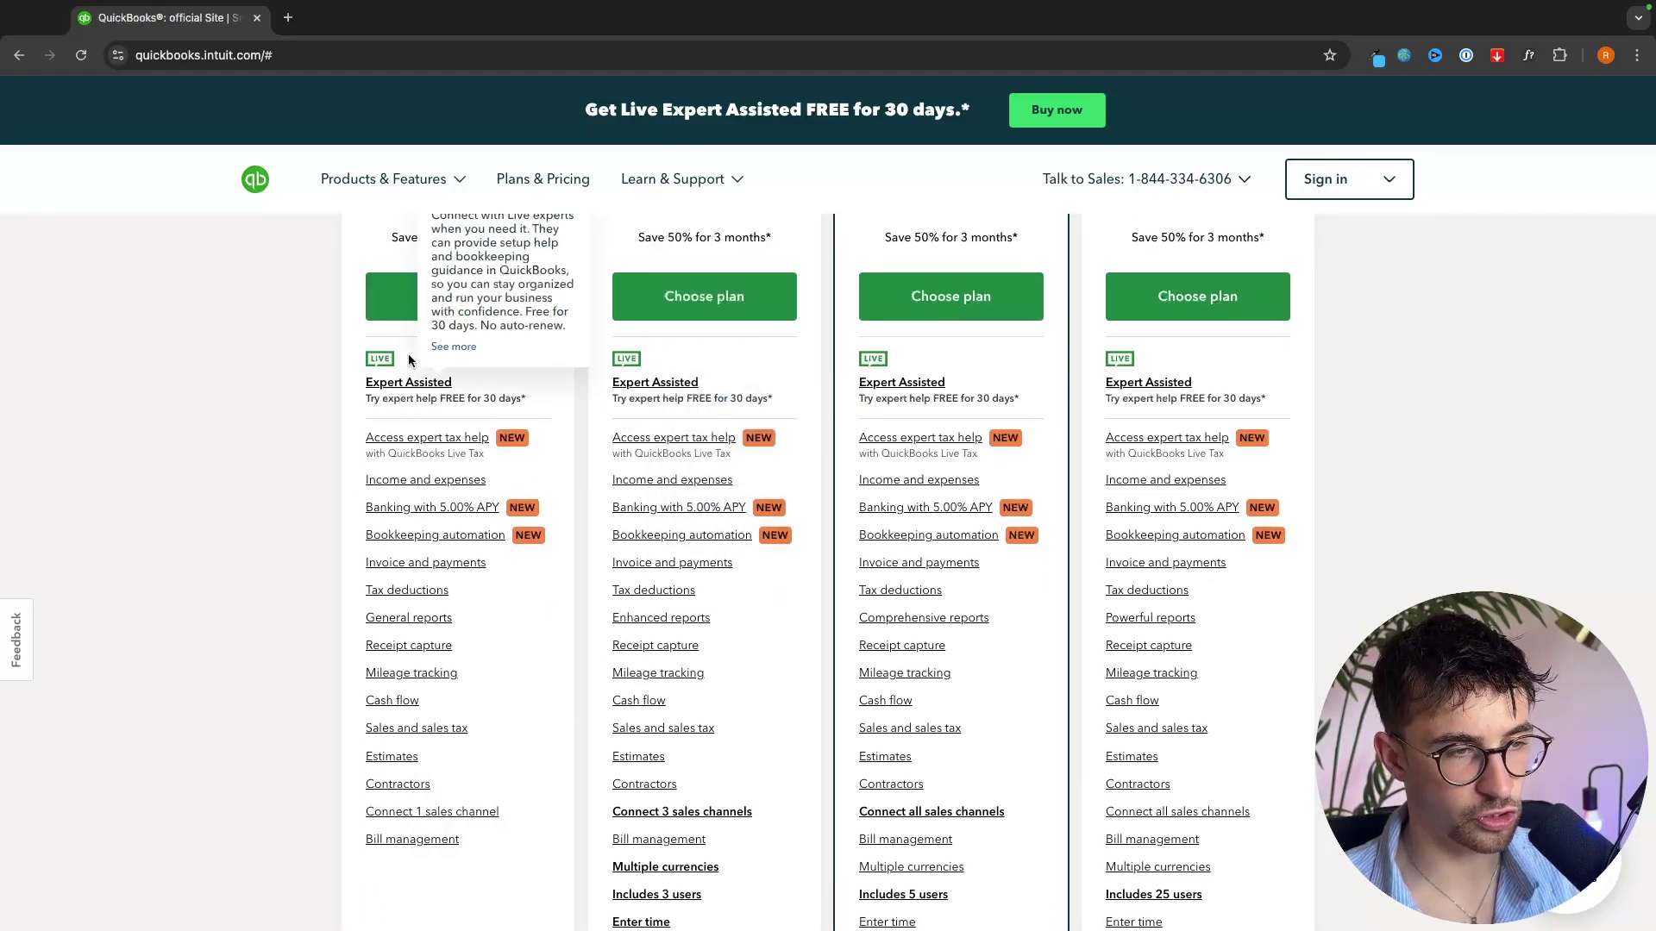
pyautogui.moveTo(379, 711)
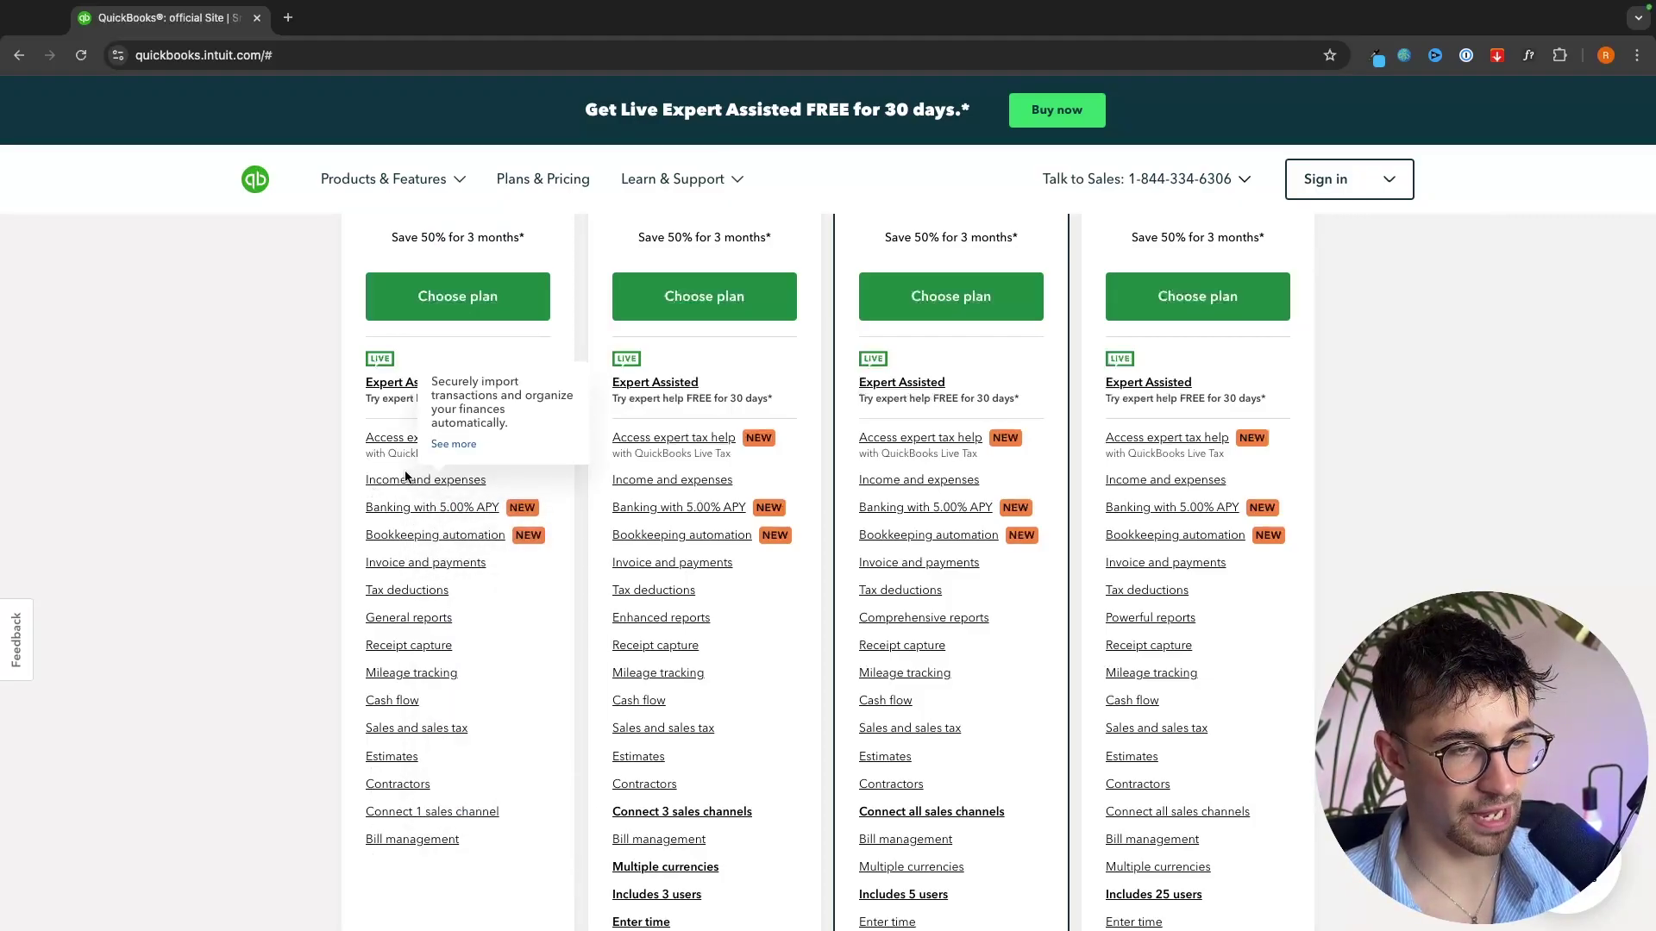
pyautogui.moveTo(373, 569)
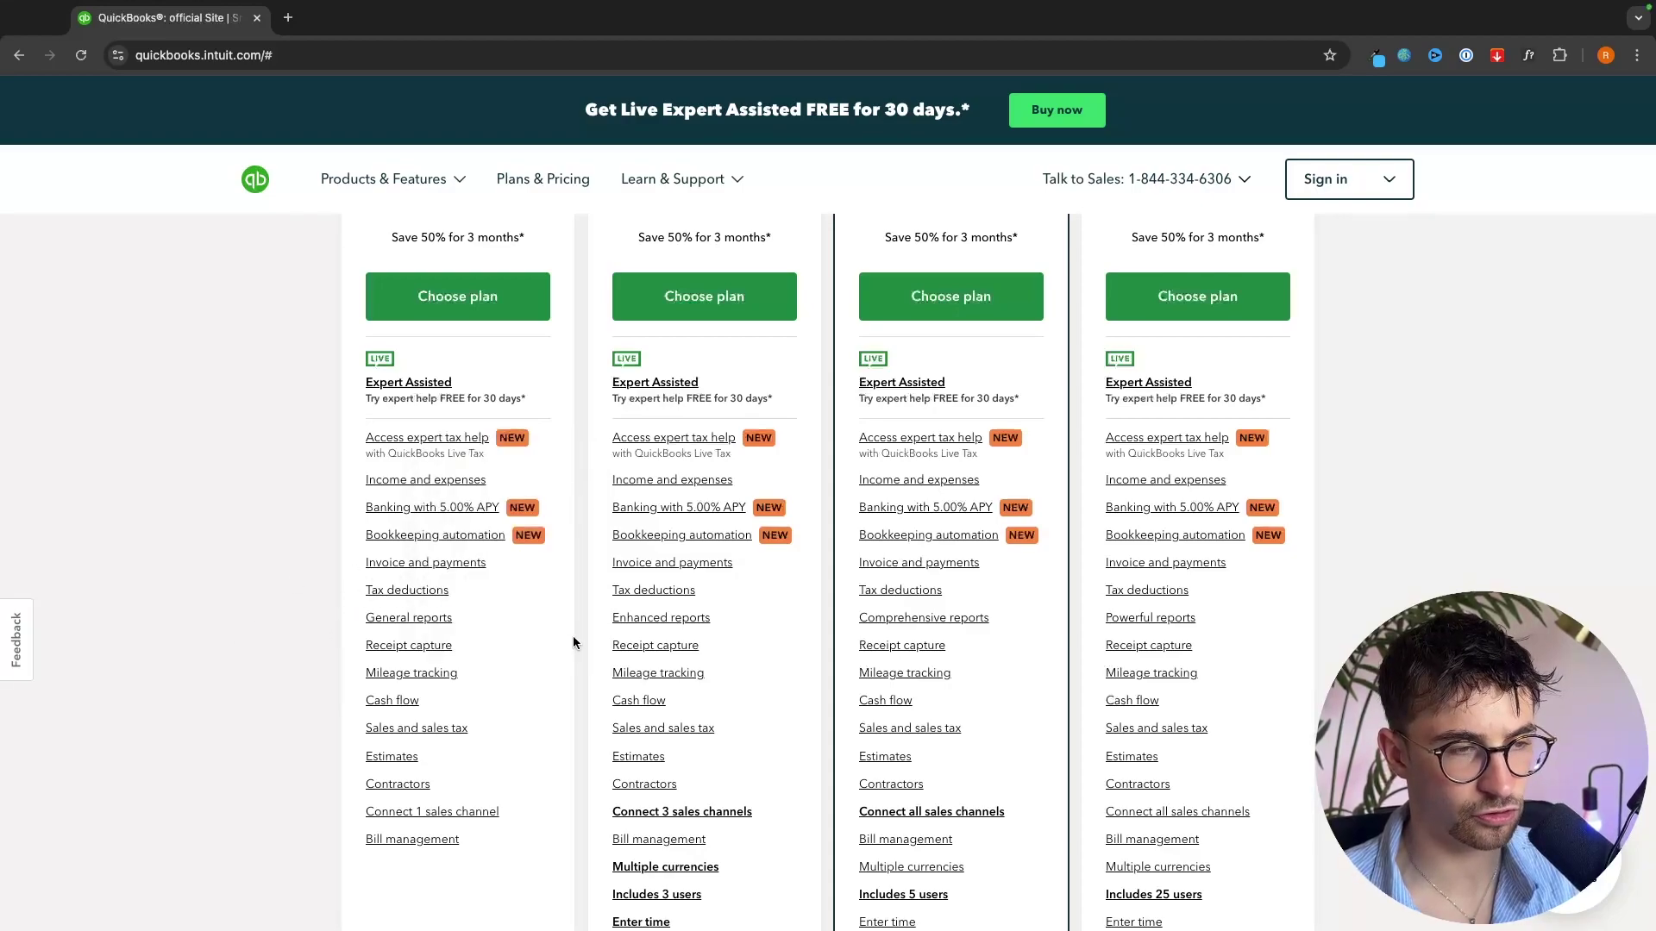
pyautogui.moveTo(509, 352)
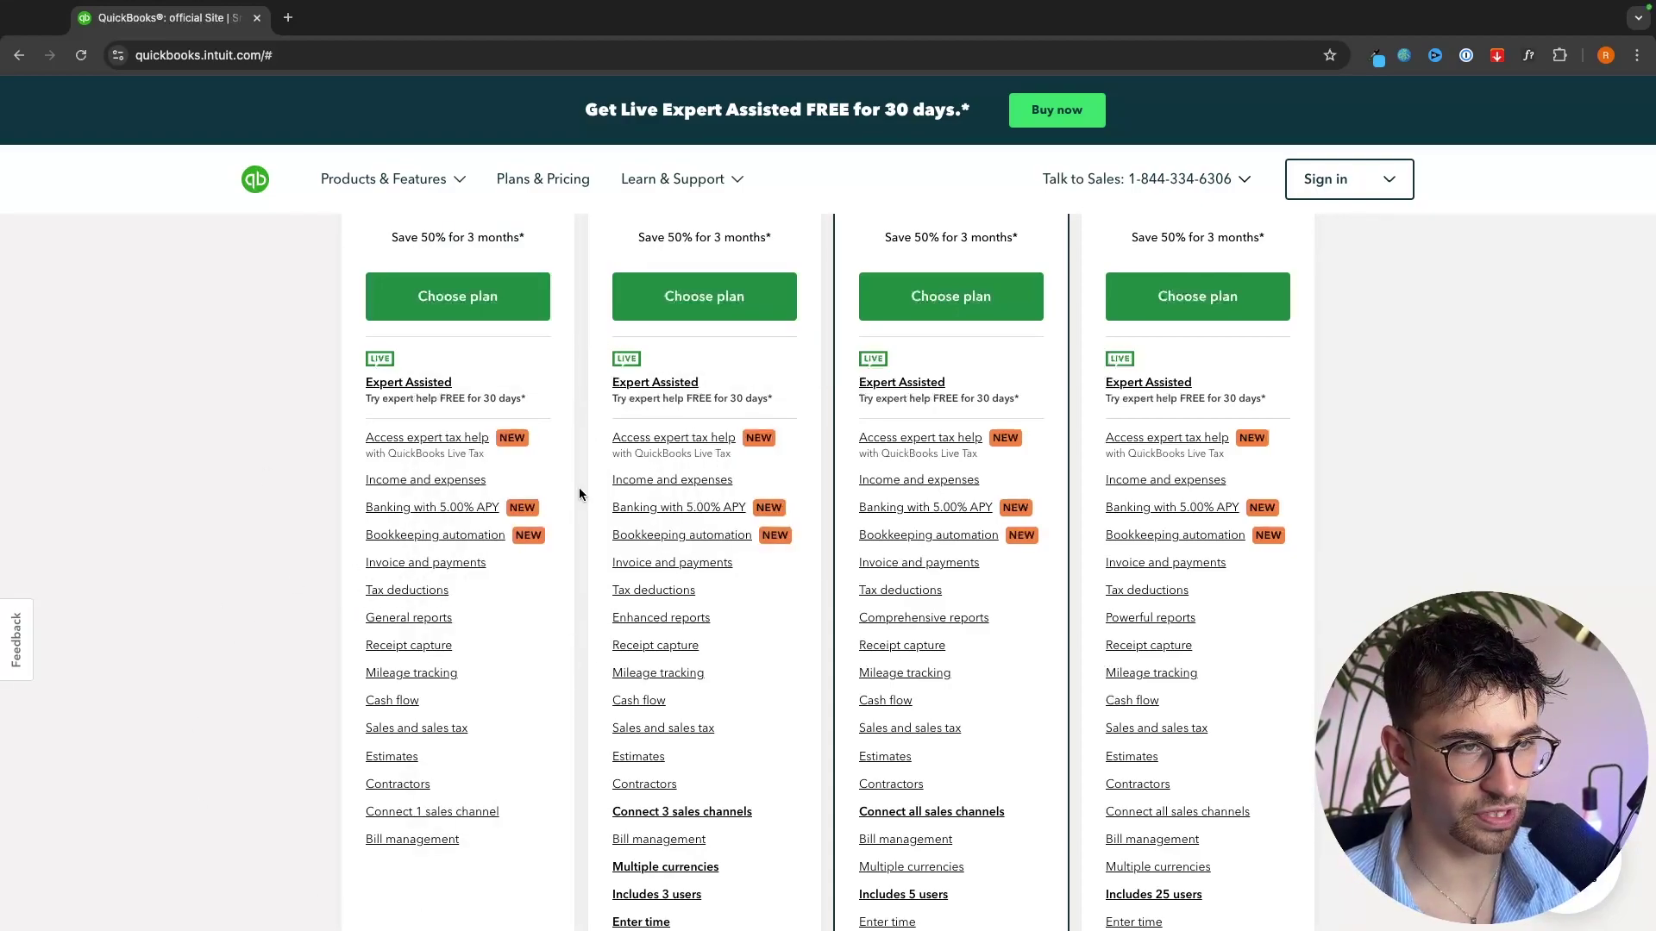
pyautogui.scroll(2, 580, 493)
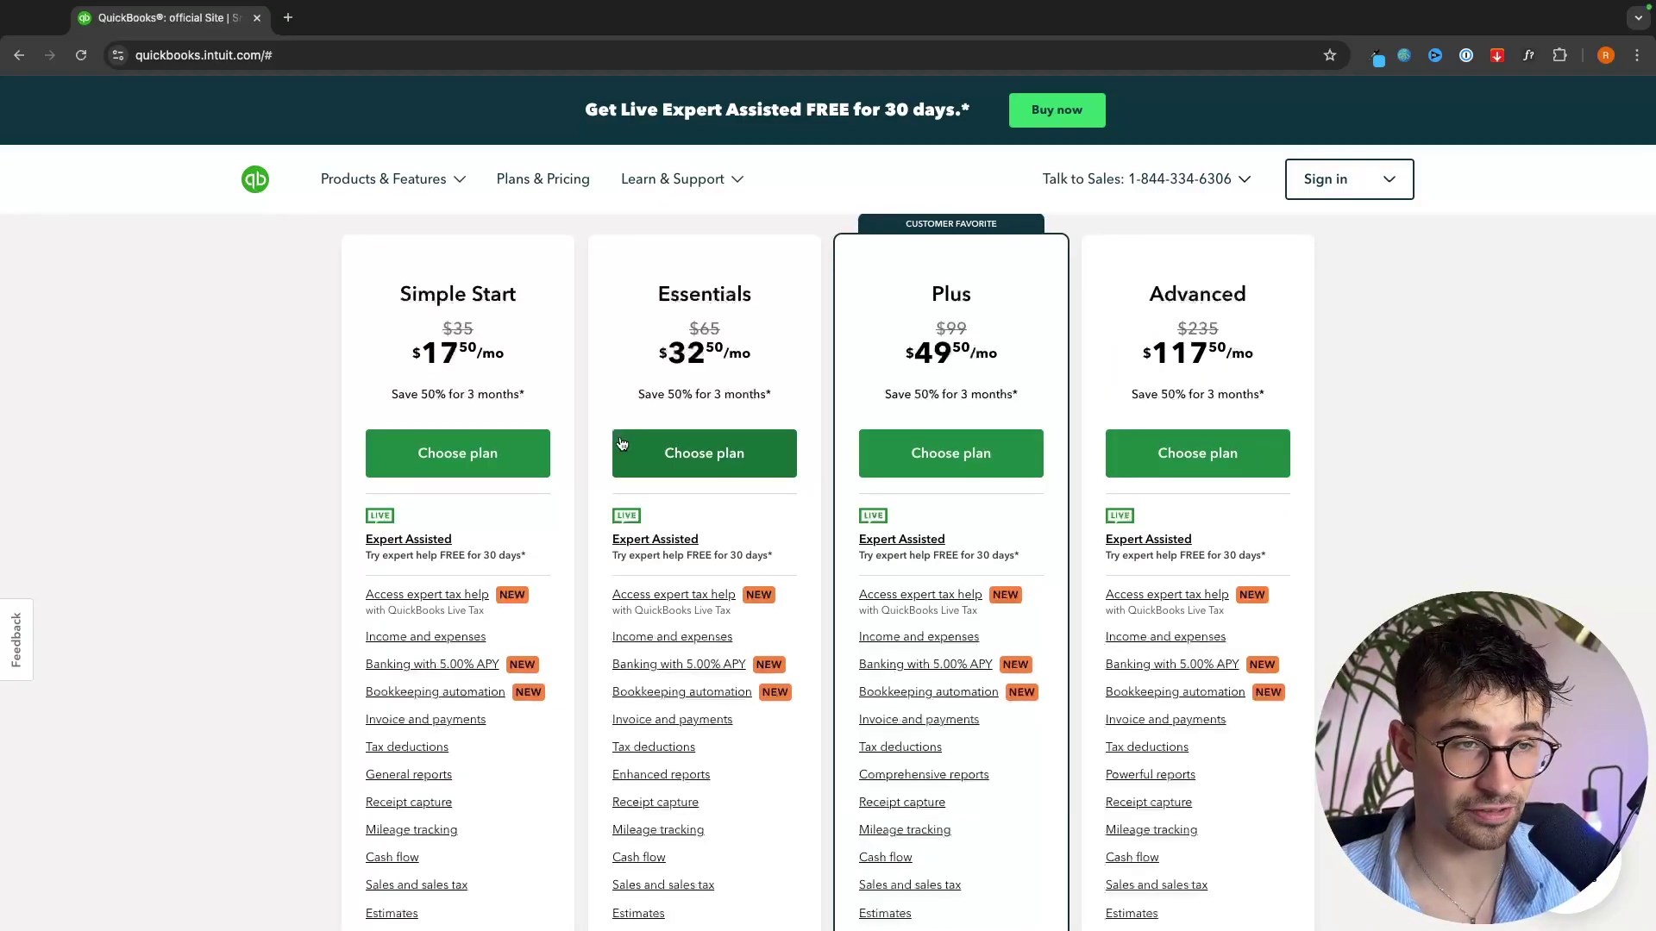
# - Highlight the Essentials plan features: Includes 3 users, Multiple currencies, 3 sales channels, Bill management
pyautogui.moveTo(647, 311); pyautogui.dragTo(778, 303)
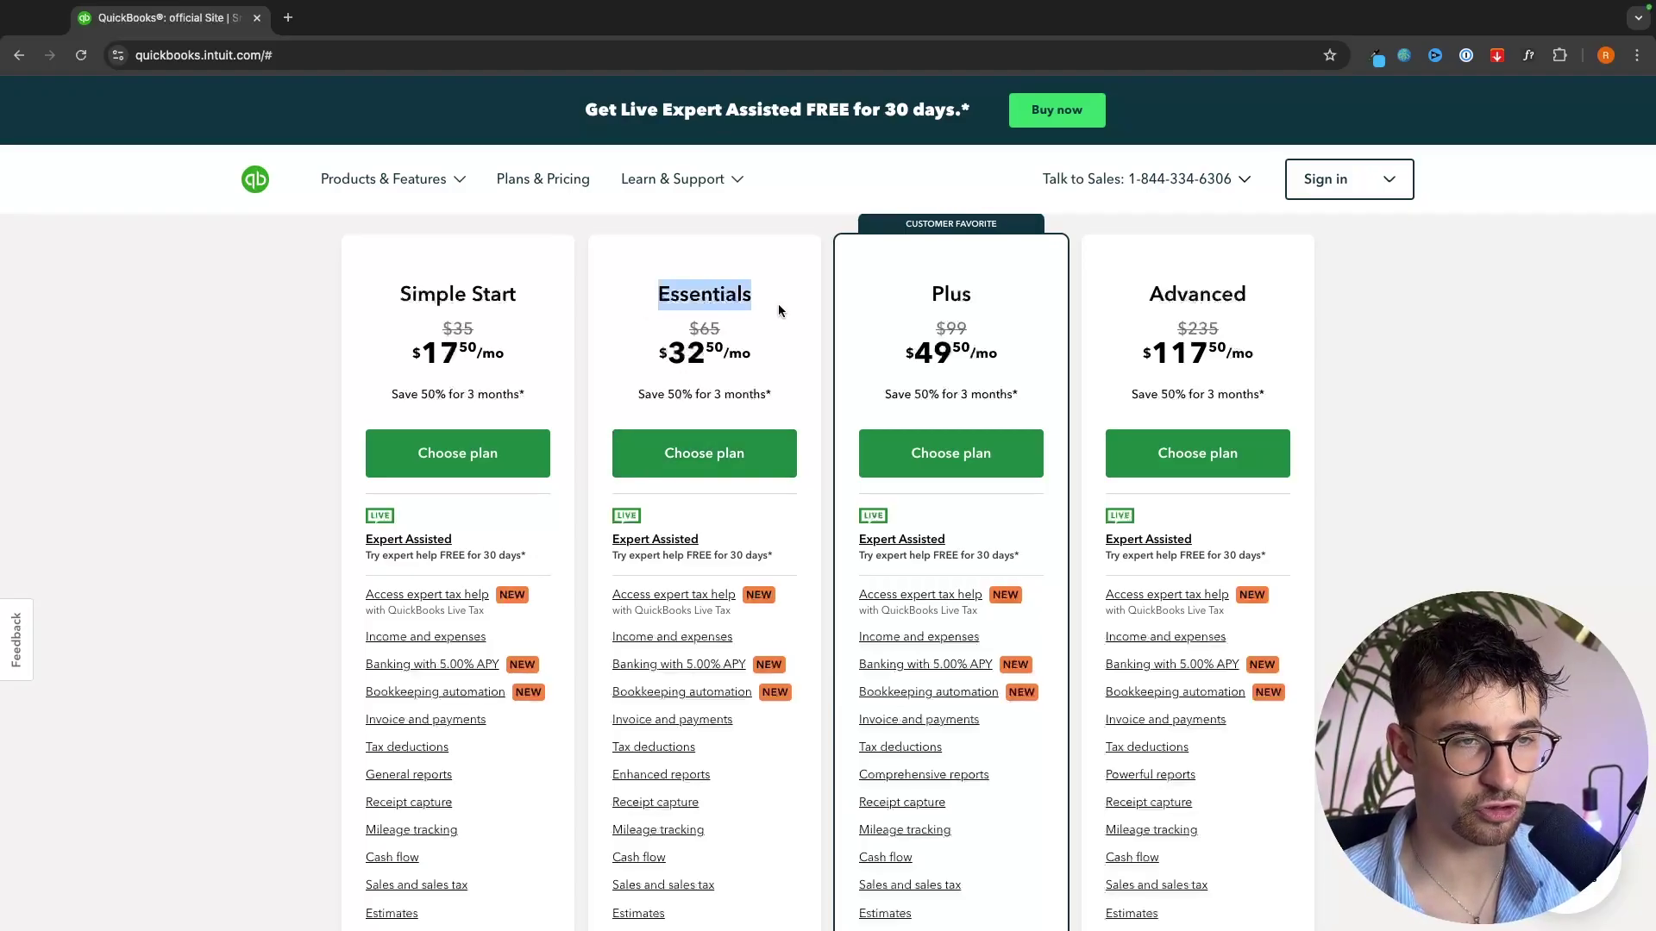
pyautogui.click(778, 303)
pyautogui.scroll(-3, 781, 375)
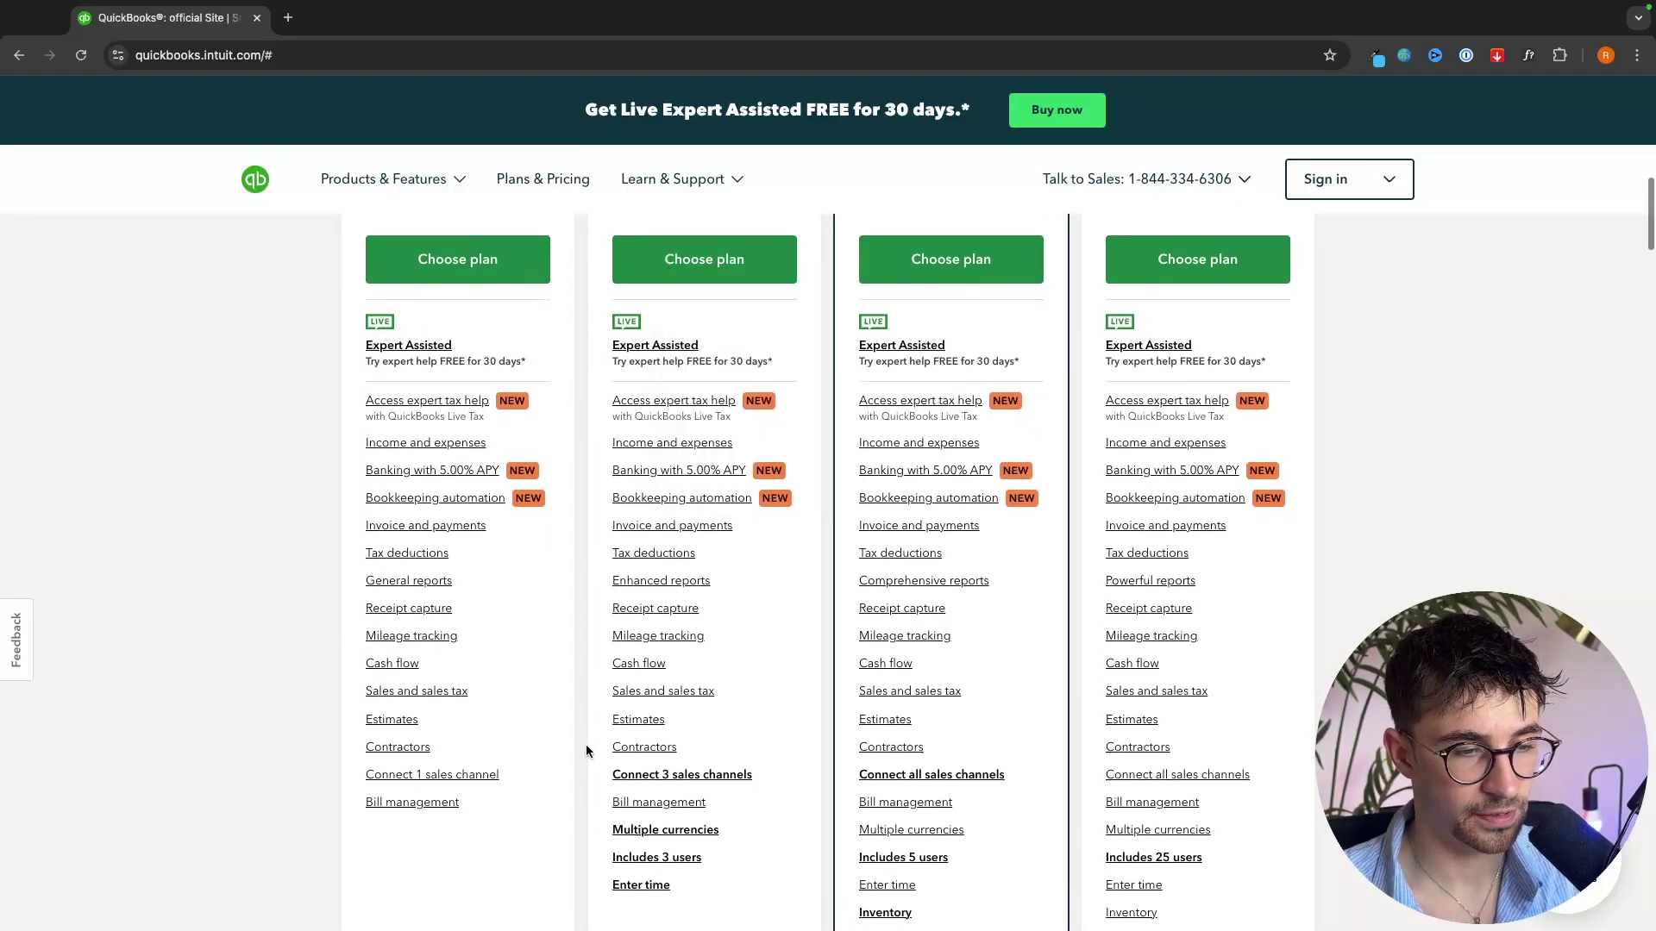
pyautogui.moveTo(608, 820); pyautogui.dragTo(720, 826)
pyautogui.click(721, 829)
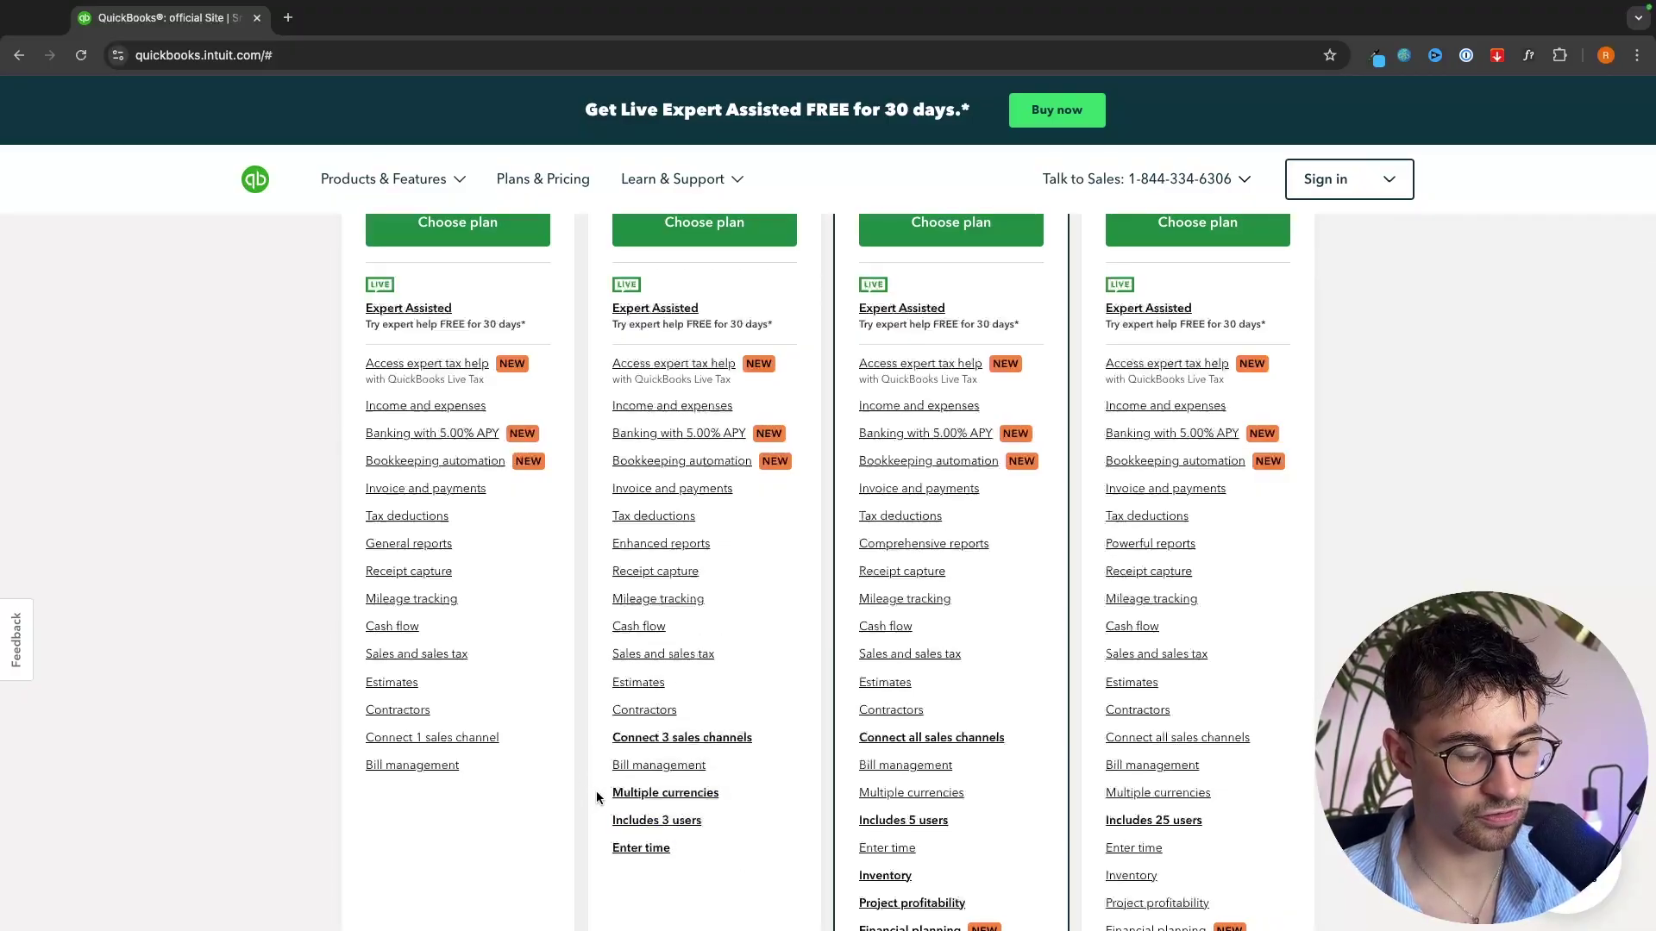
pyautogui.moveTo(609, 799); pyautogui.dragTo(727, 801)
pyautogui.click(752, 803)
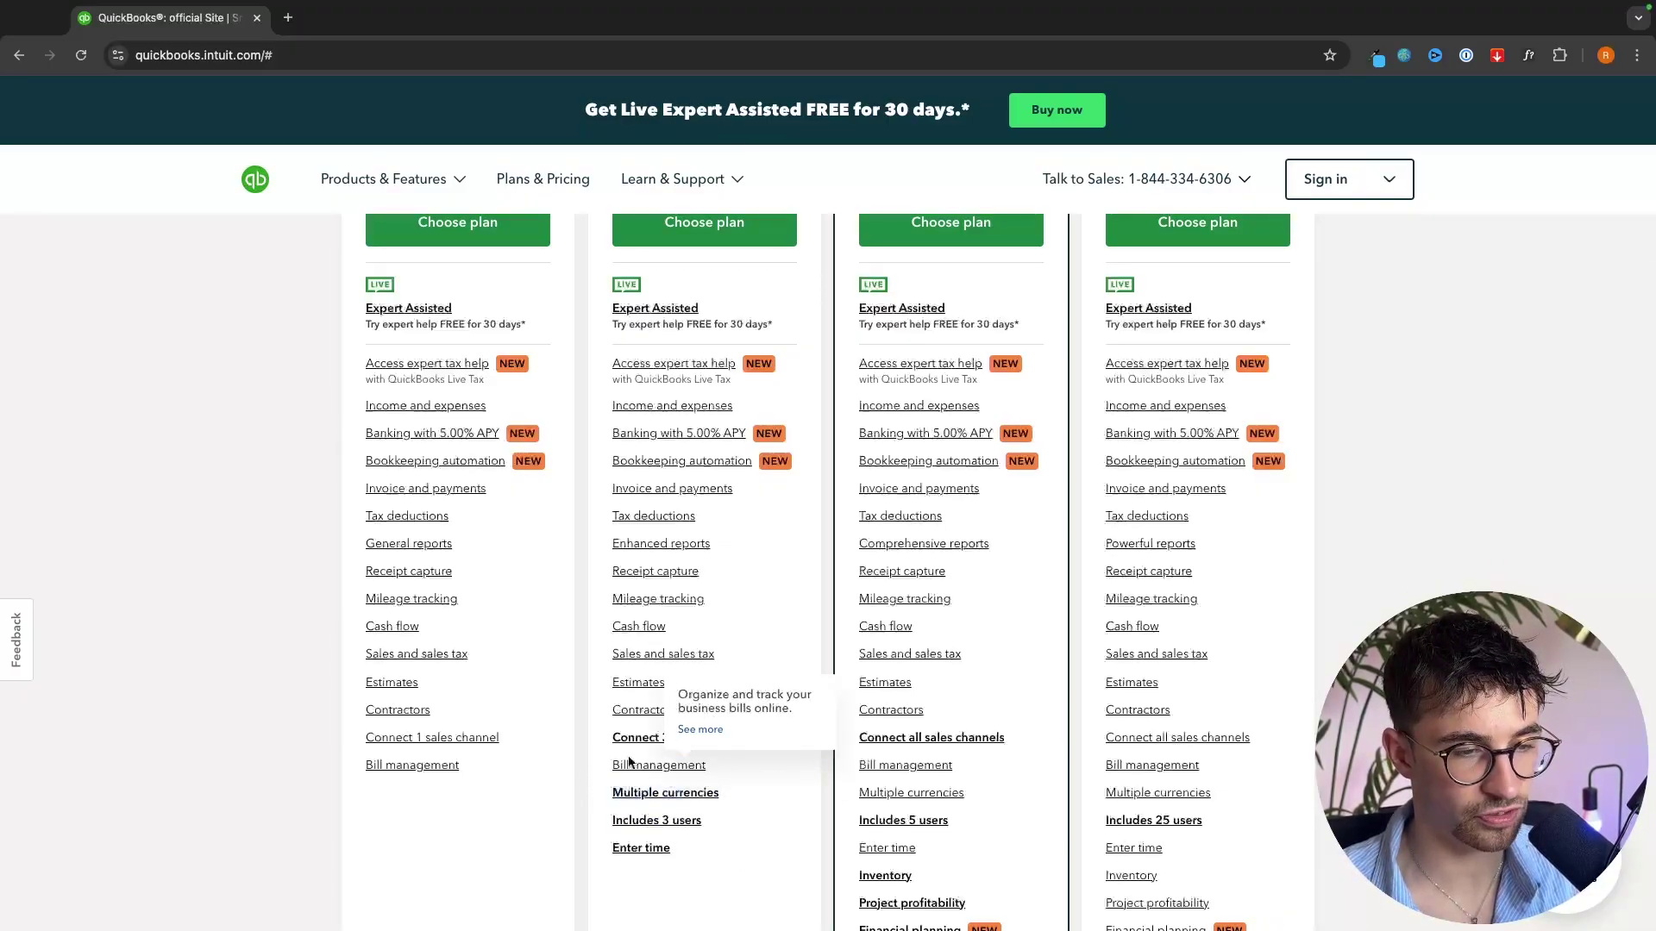
pyautogui.moveTo(608, 741); pyautogui.dragTo(757, 754)
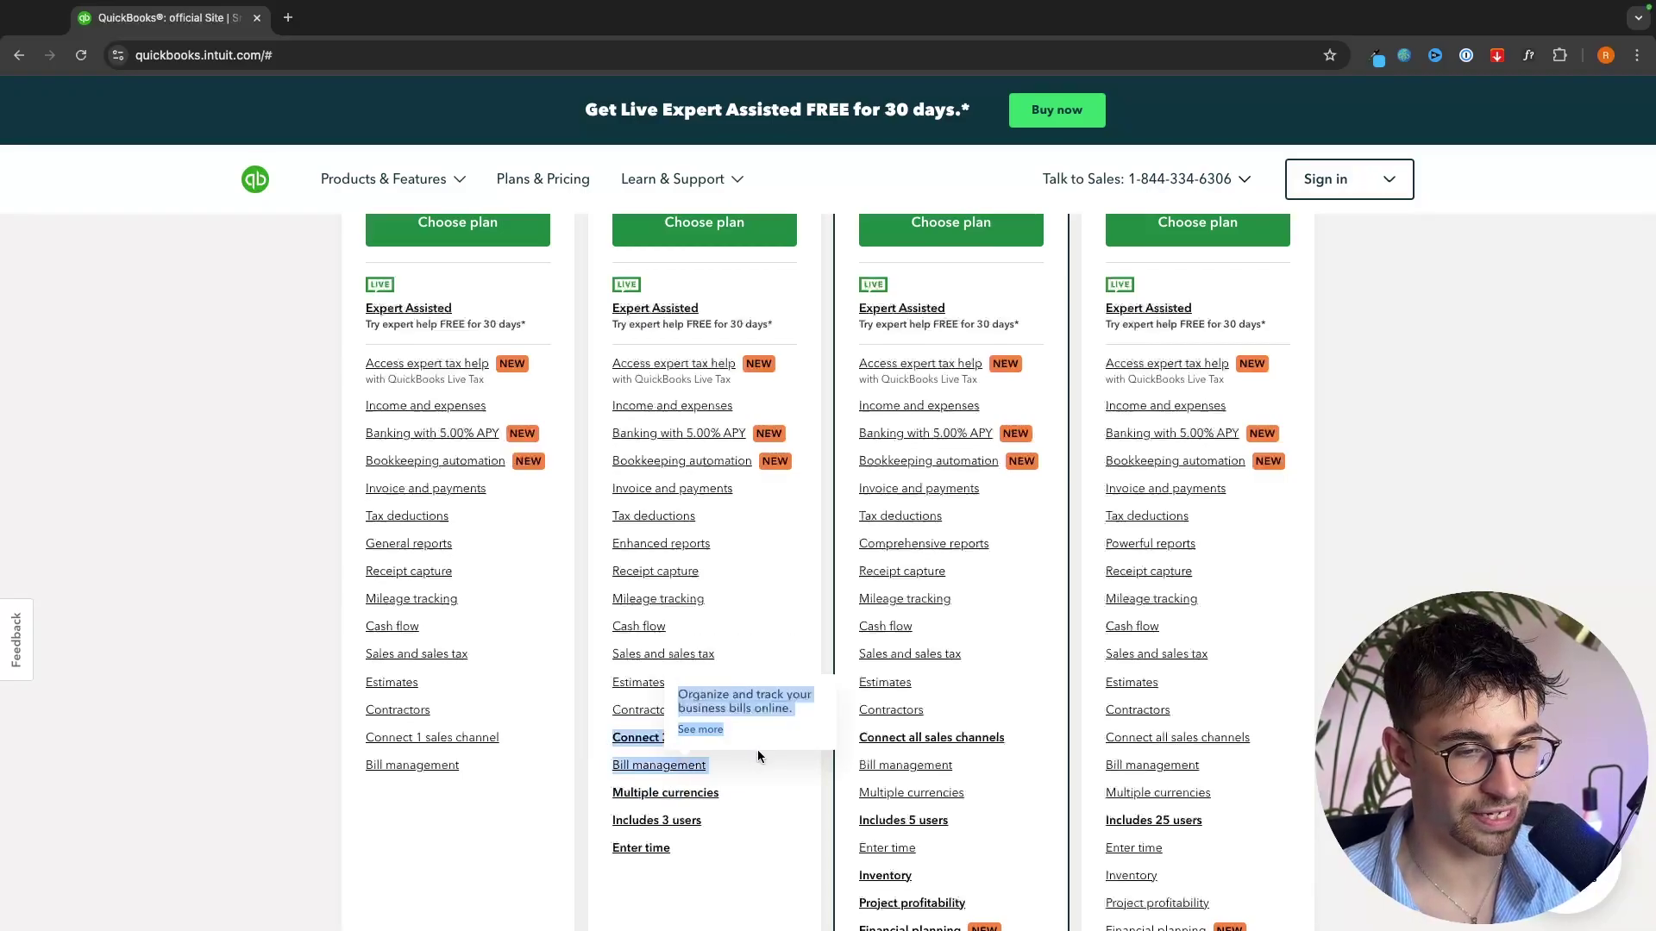
pyautogui.click(758, 748)
# - Review the Advanced plan card, then bring up the learning and support resources list
pyautogui.scroll(-1, 758, 774)
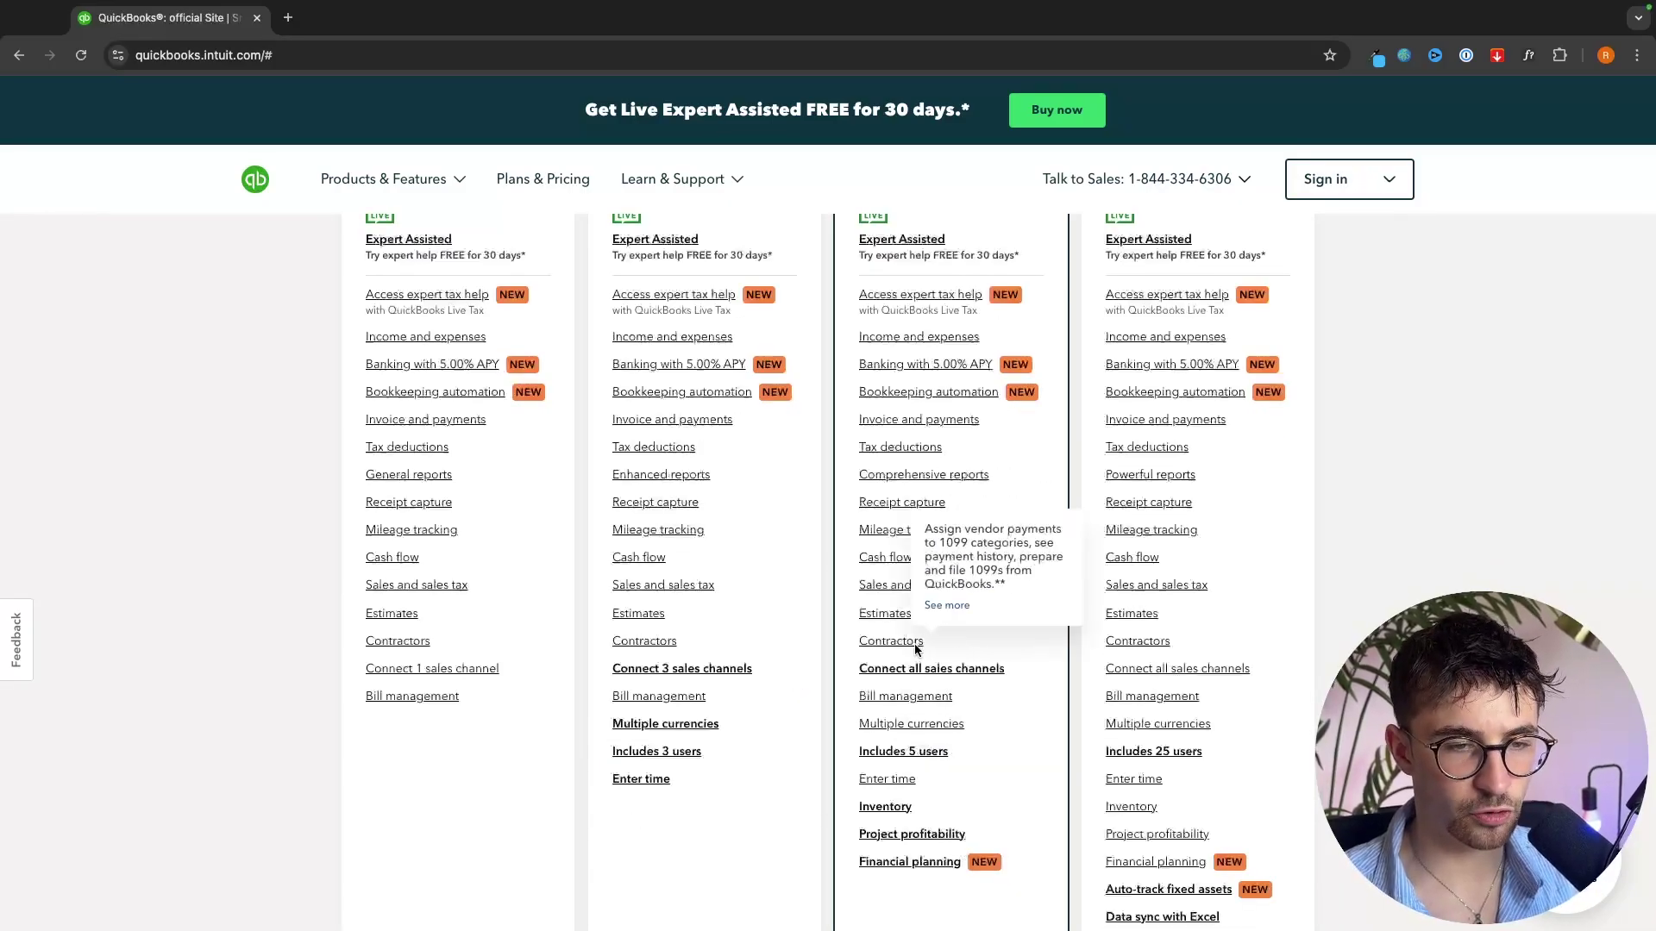
pyautogui.scroll(5, 1004, 687)
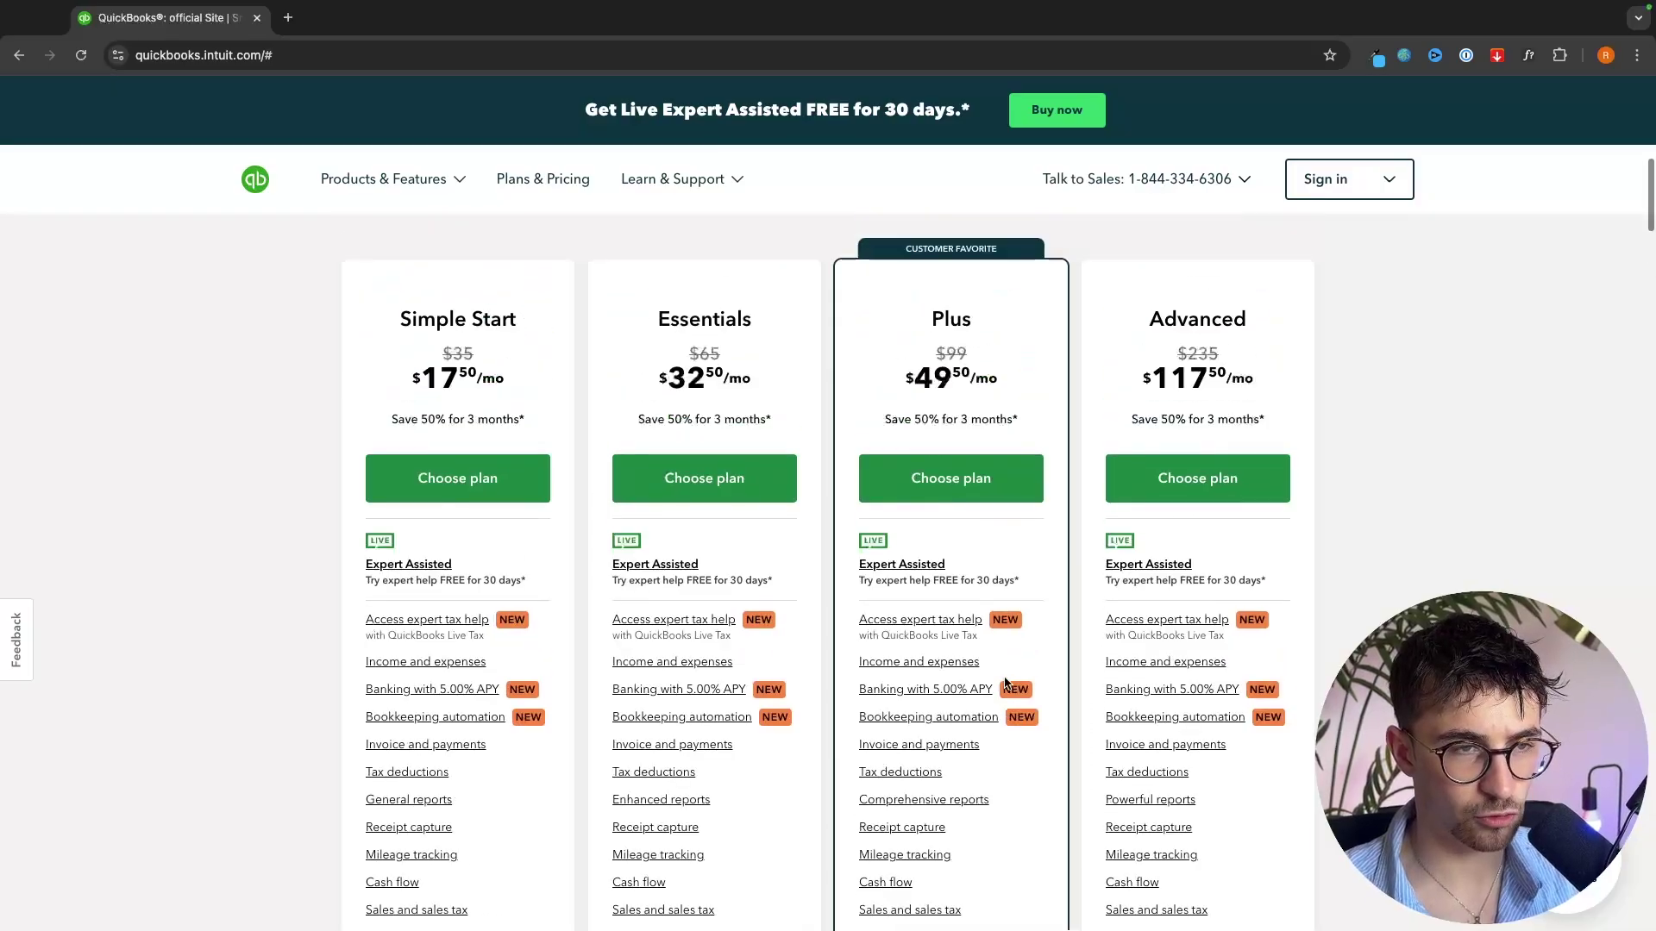
pyautogui.scroll(-1, 677, 514)
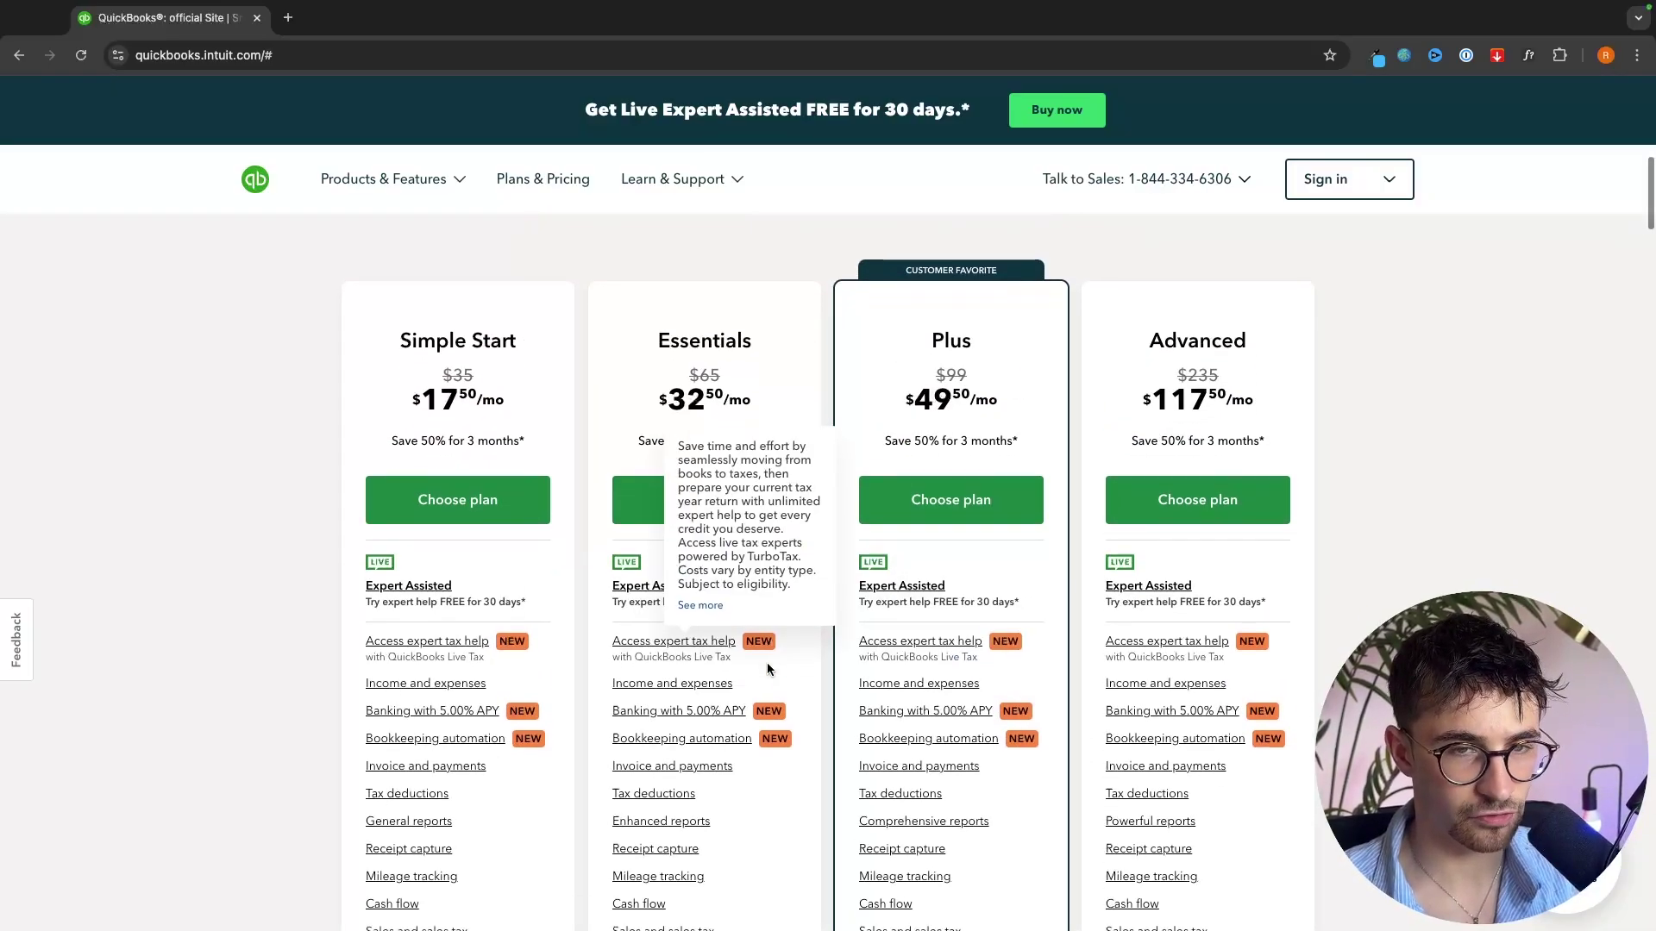
pyautogui.moveTo(1117, 326); pyautogui.dragTo(1291, 331)
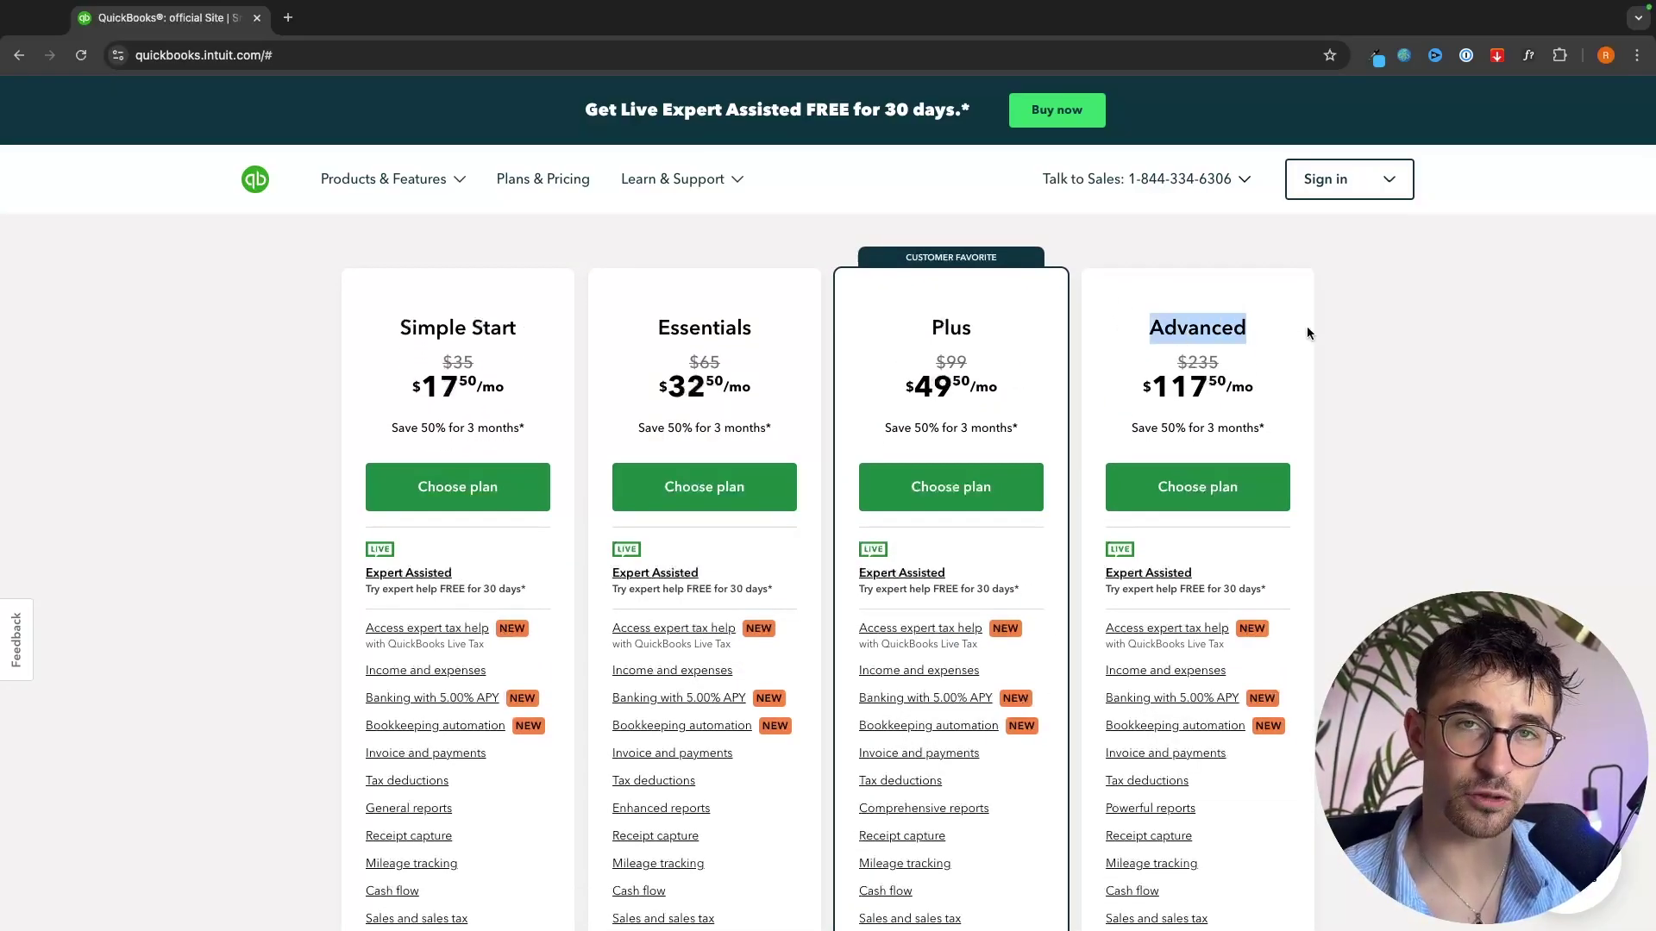
pyautogui.click(1302, 326)
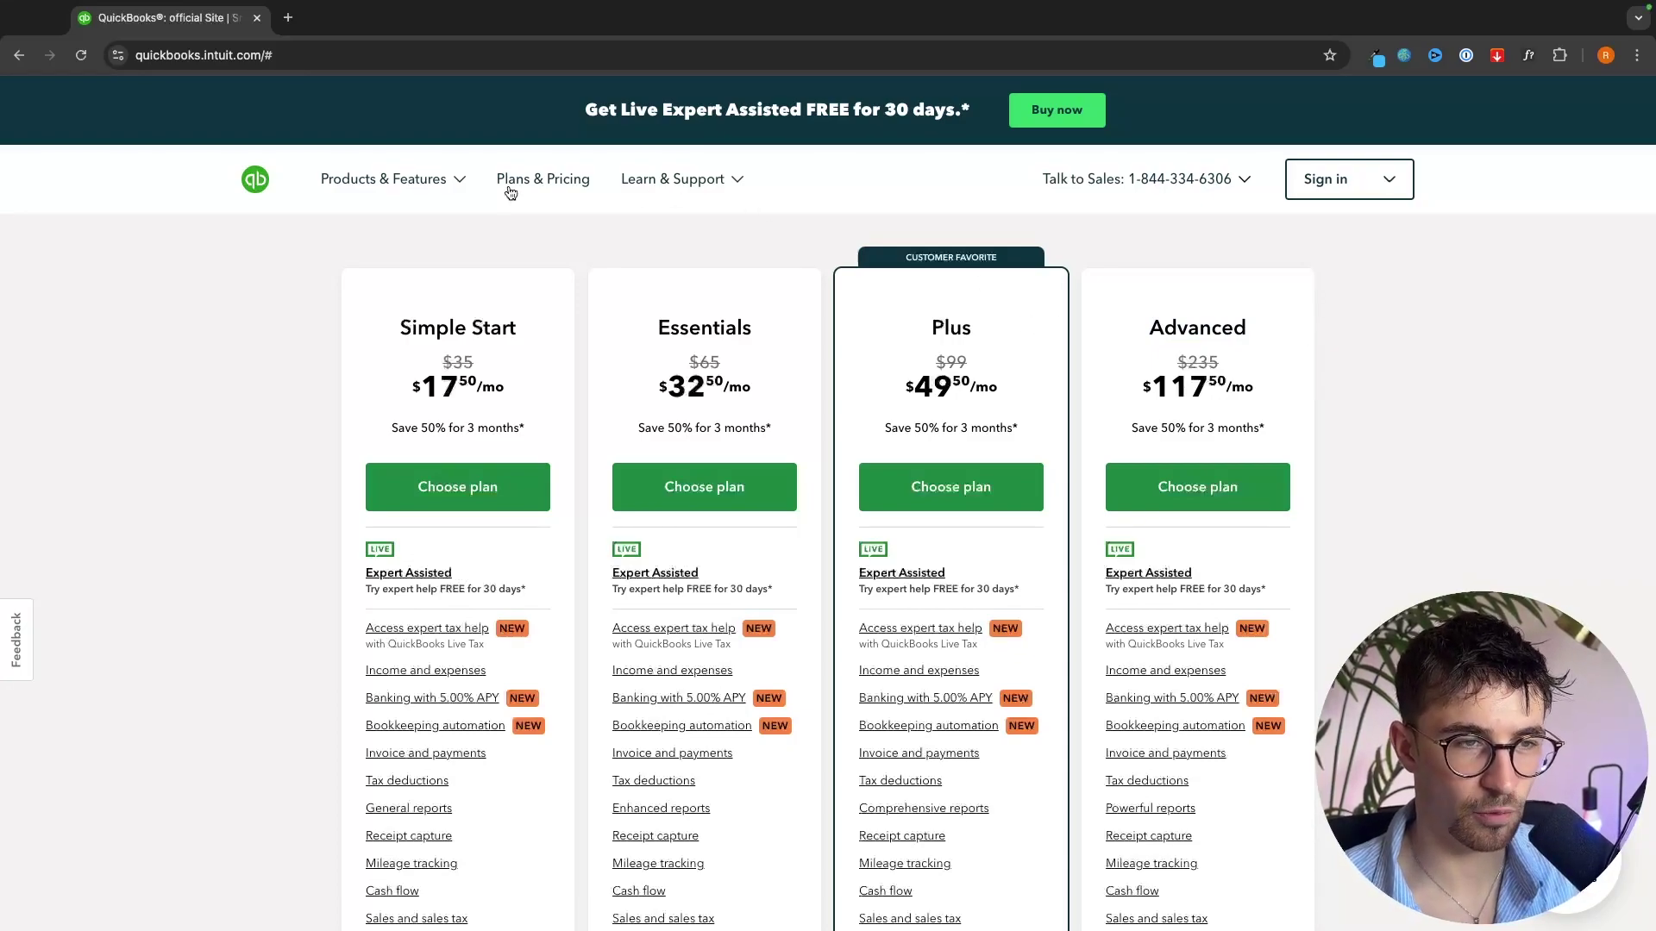
pyautogui.click(740, 183)
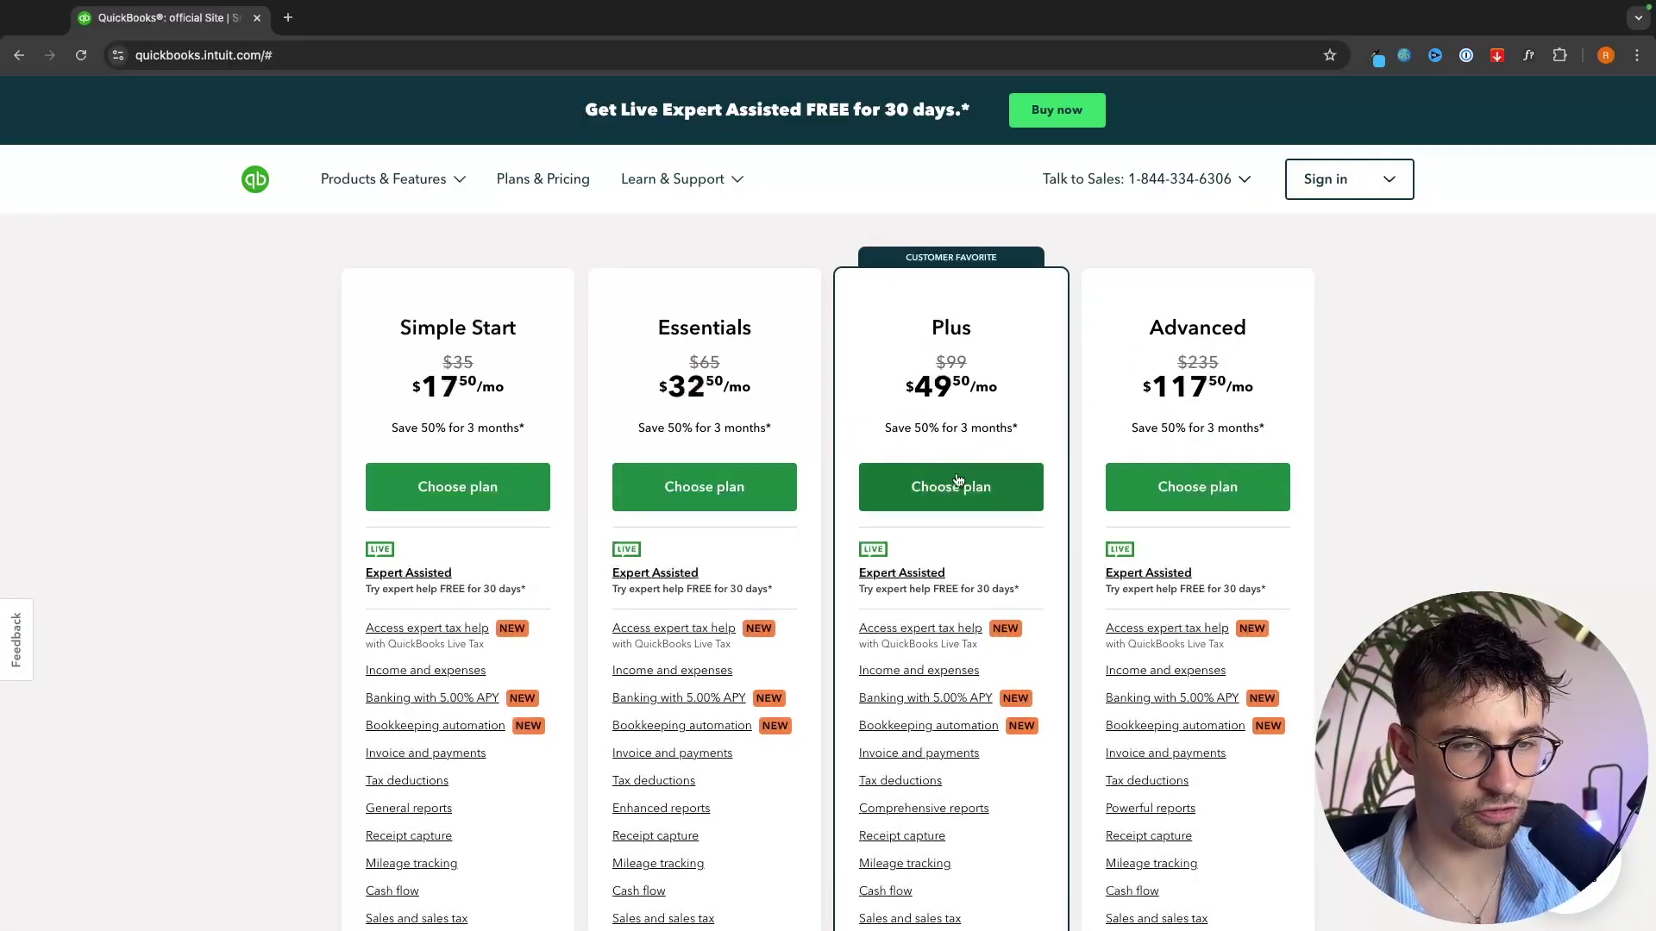
# - Choose the Plus plan, continue past the payroll step, and sign in to the G-Force North dashboard
pyautogui.click(963, 501)
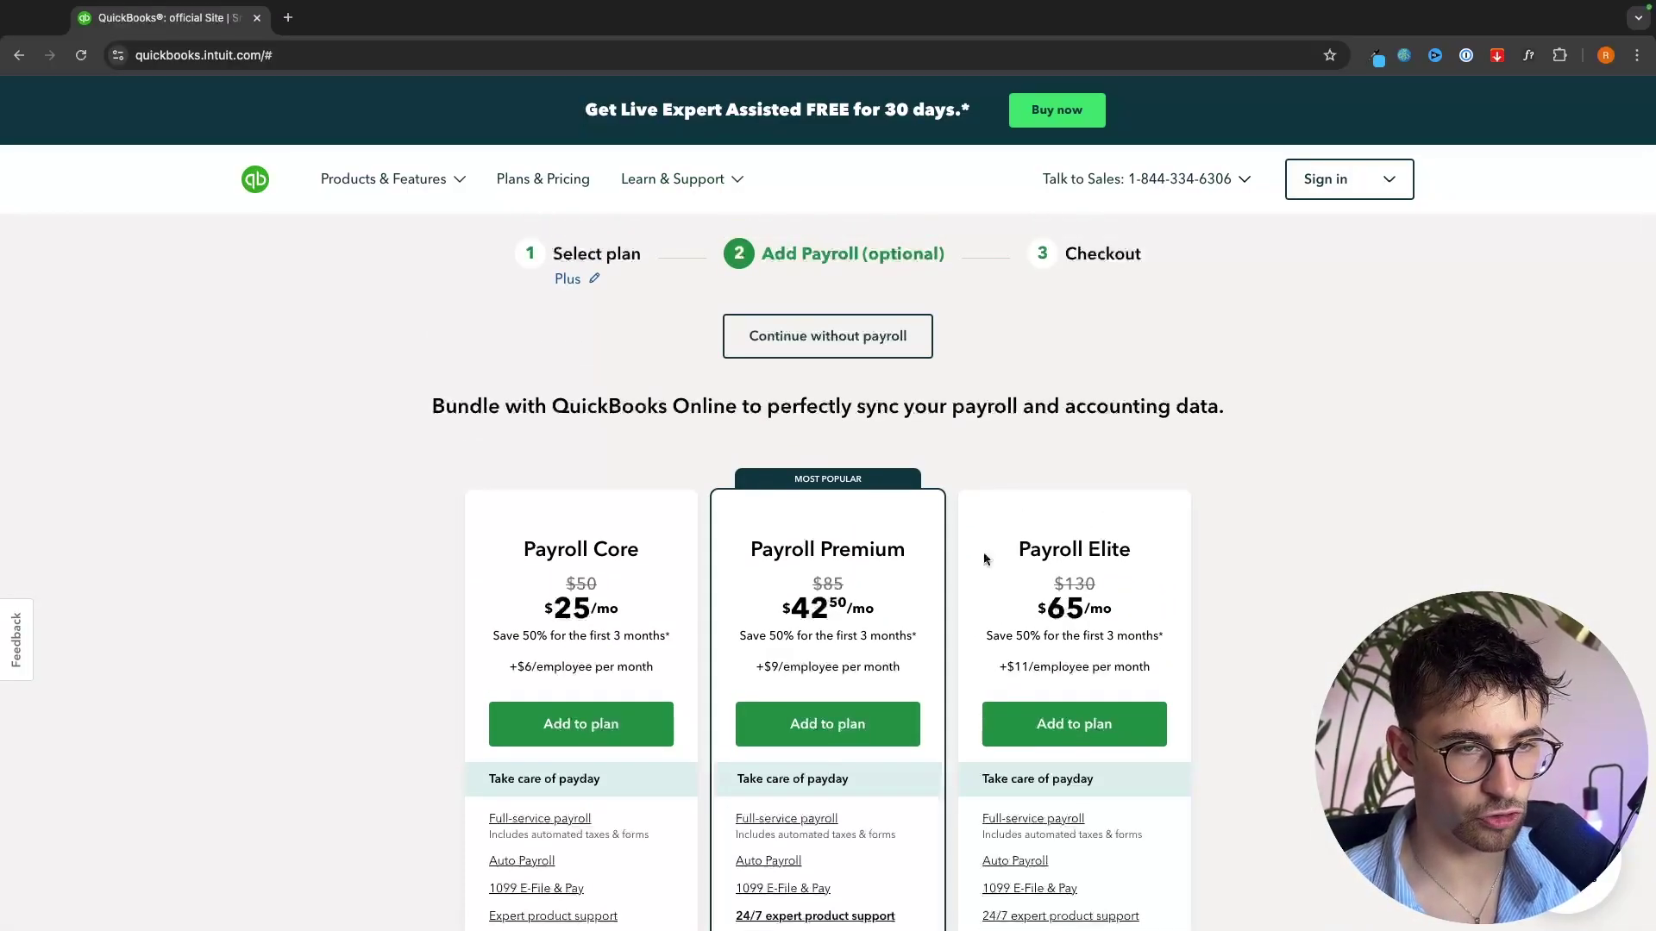
pyautogui.scroll(-3, 957, 535)
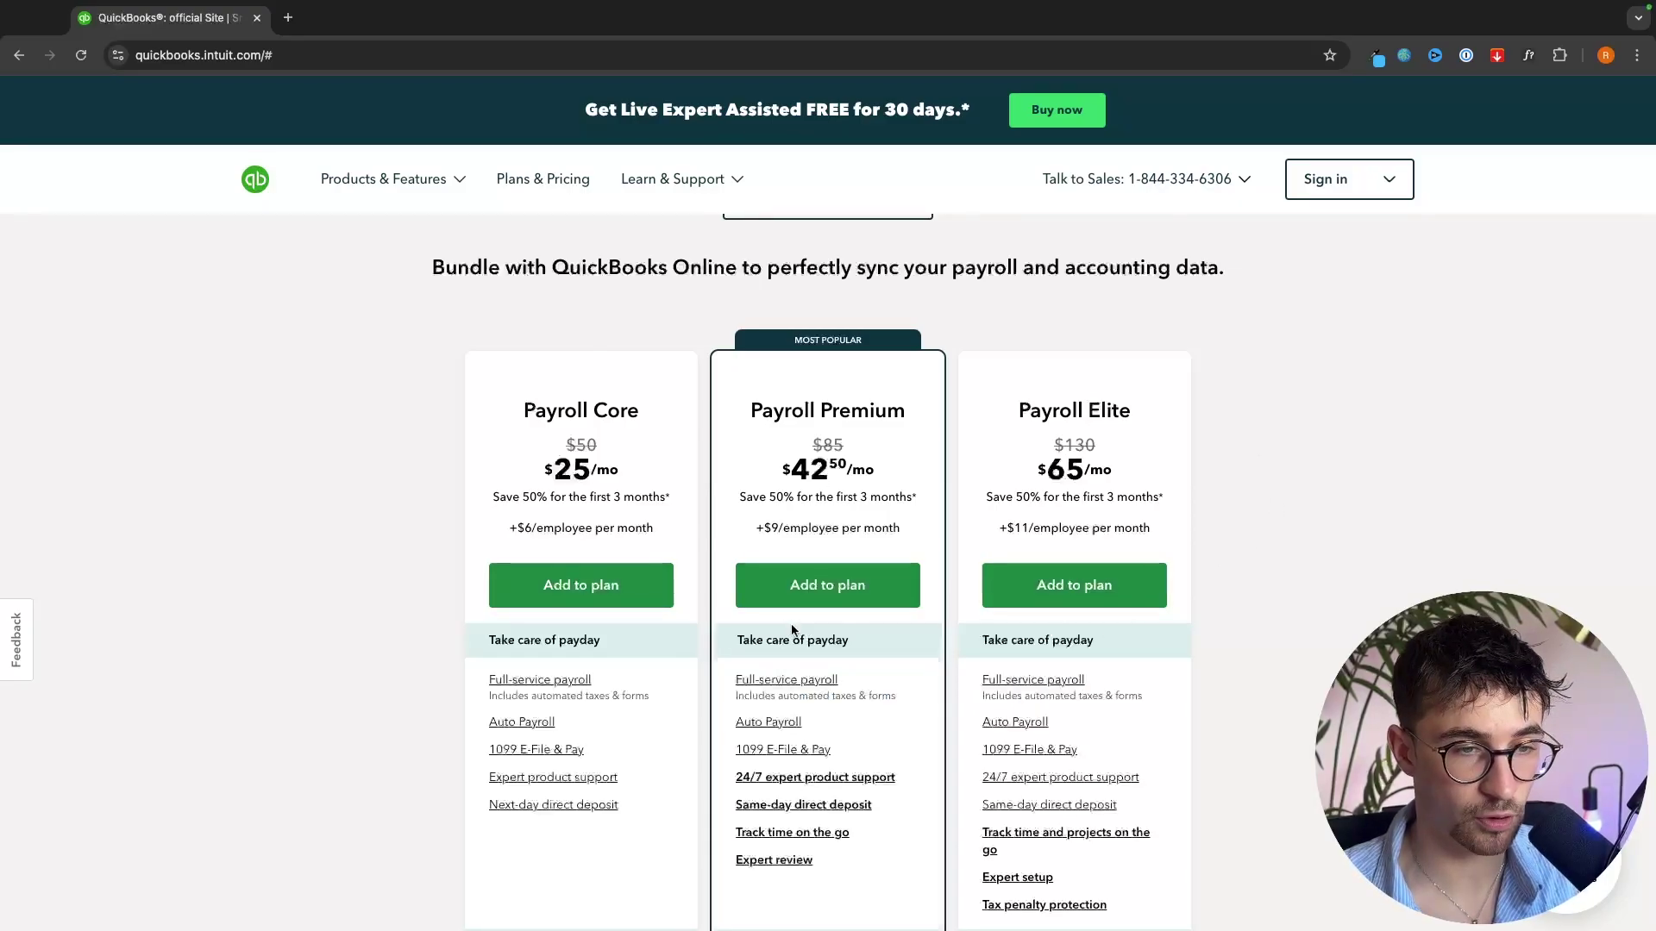
pyautogui.click(849, 585)
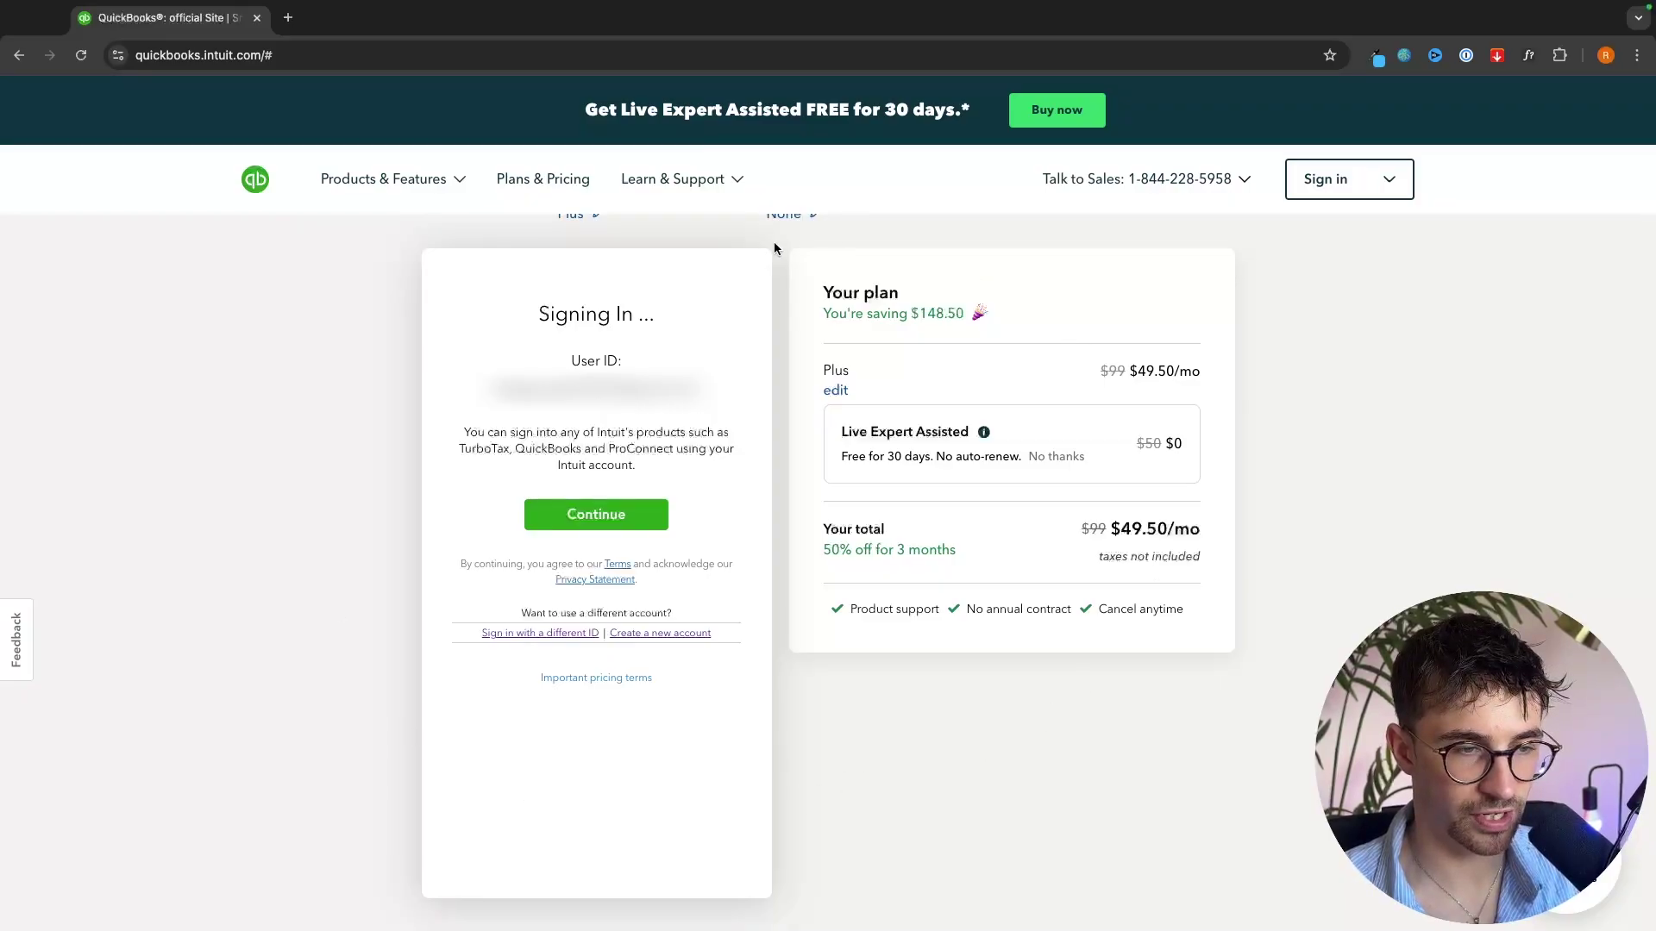
pyautogui.click(606, 520)
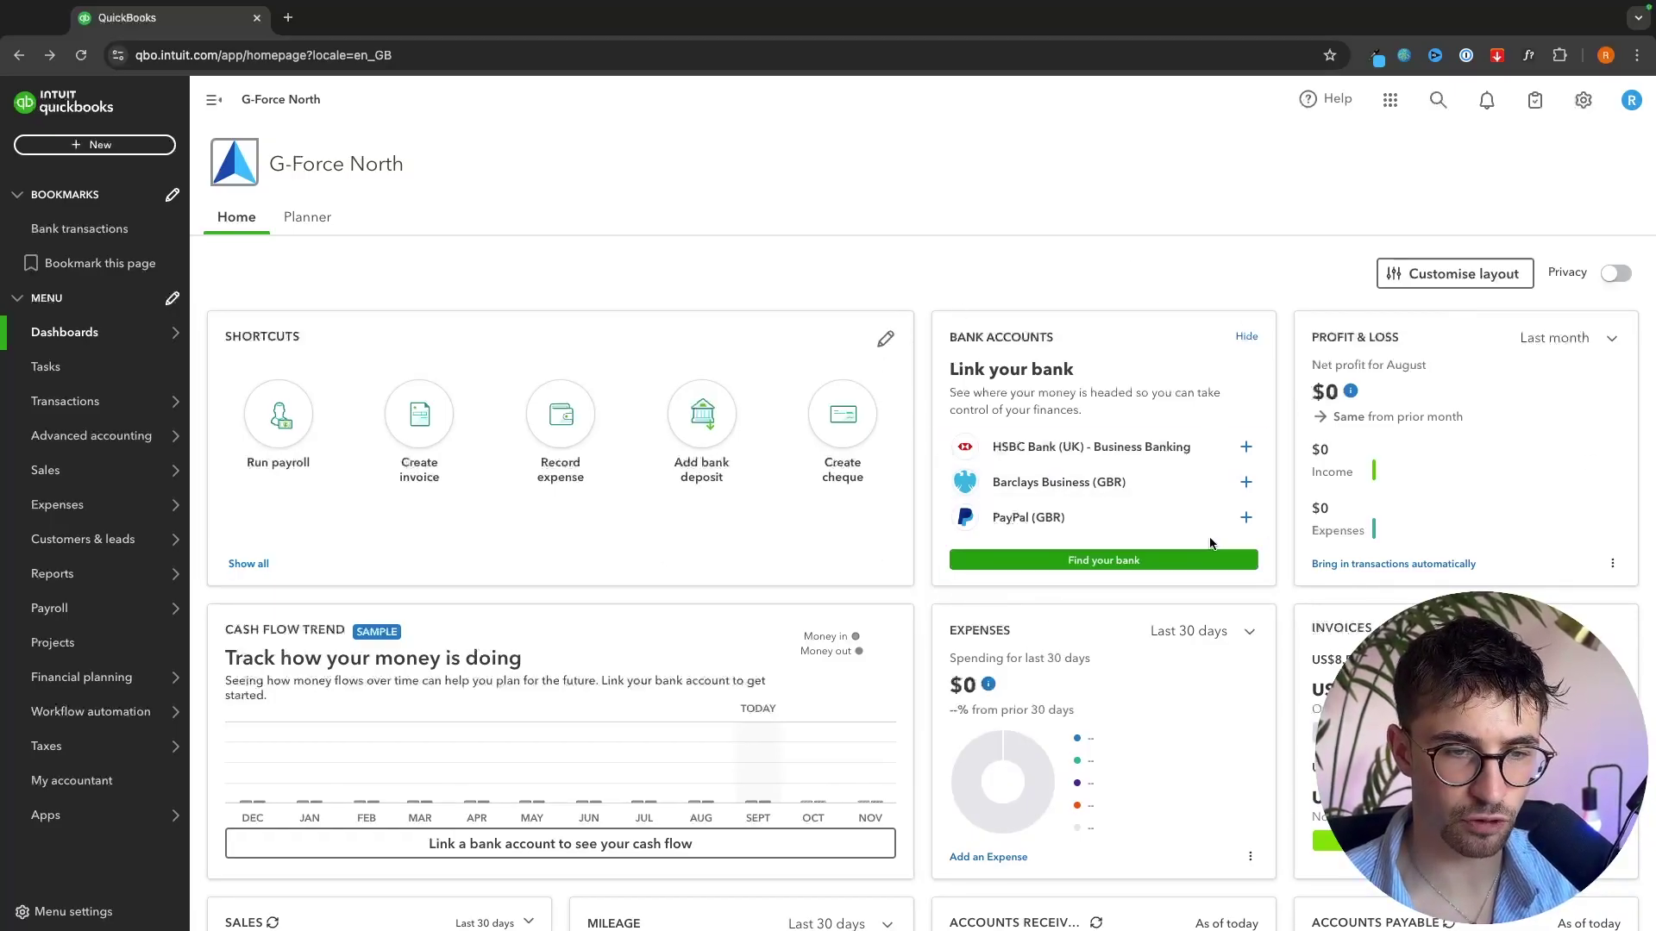
# - Enter dashboard layout editing, cancel the widget chooser without changes, and save the layout
pyautogui.scroll(-3, 1384, 513)
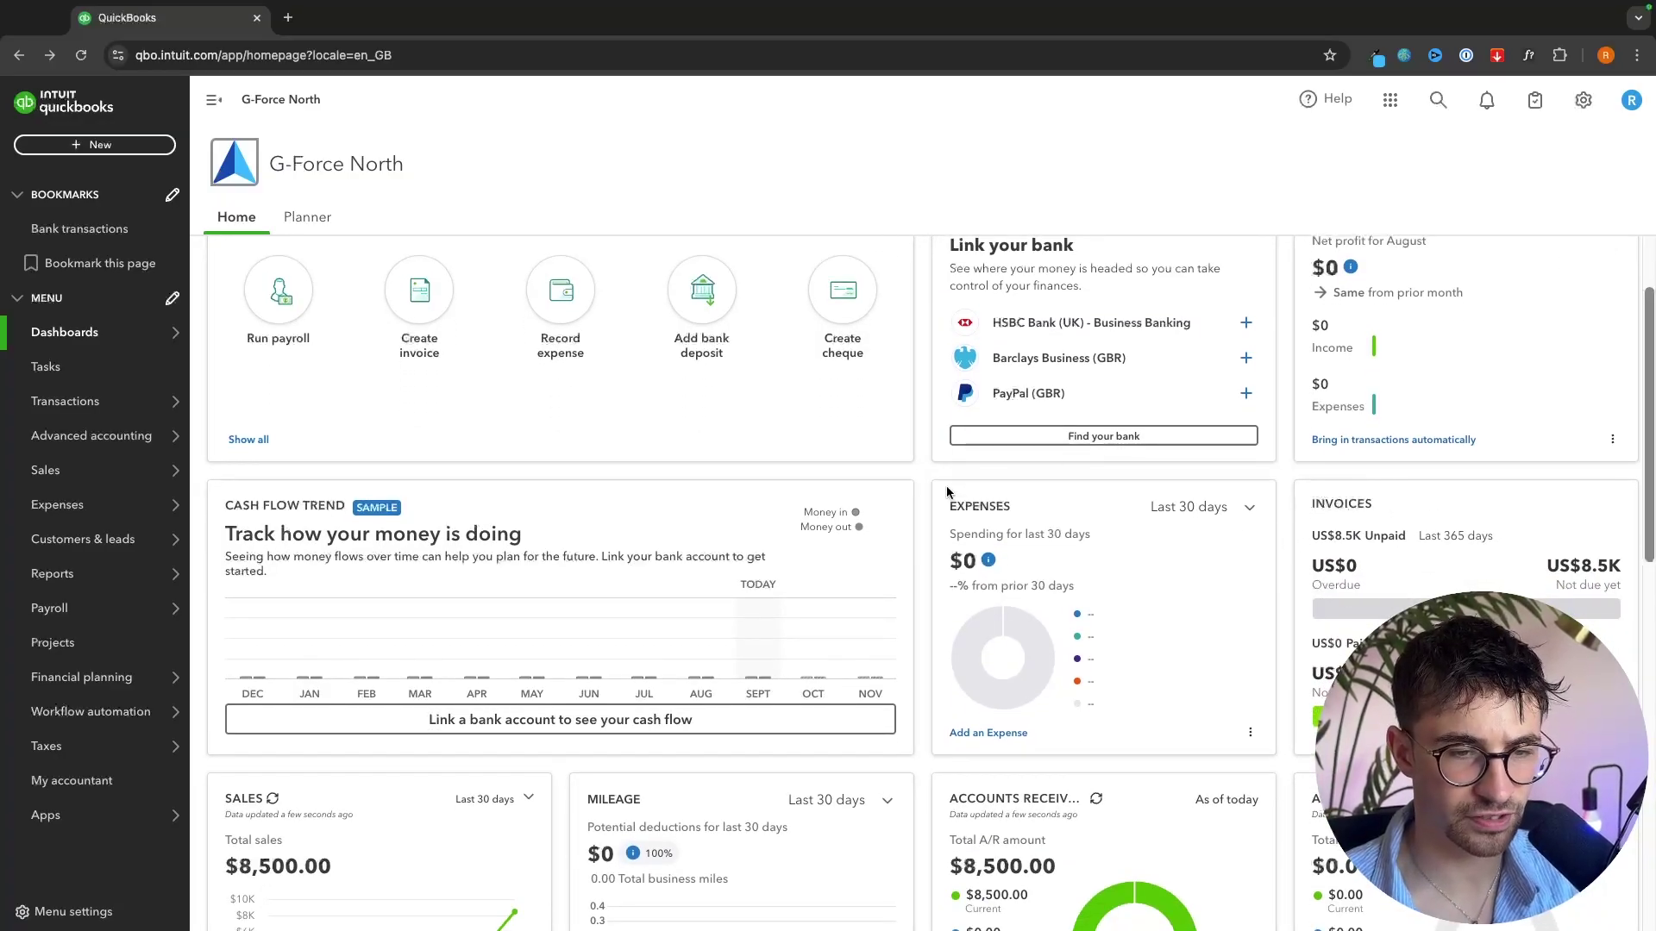
pyautogui.scroll(-5, 953, 483)
pyautogui.scroll(-3, 1119, 437)
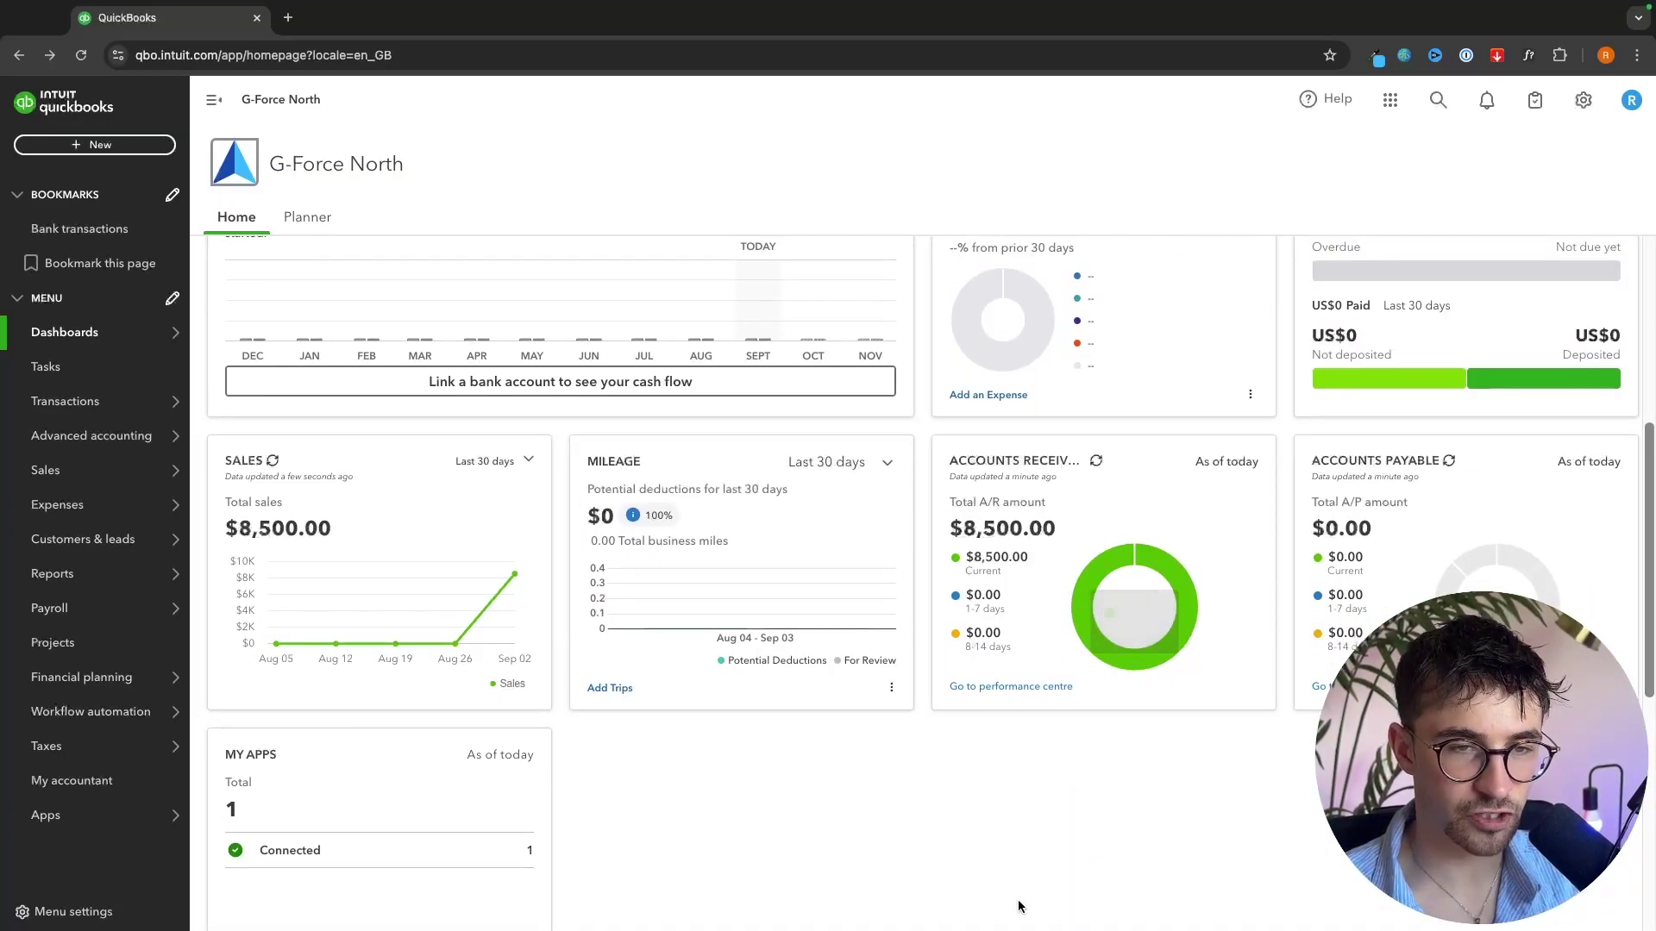
pyautogui.scroll(12, 1114, 623)
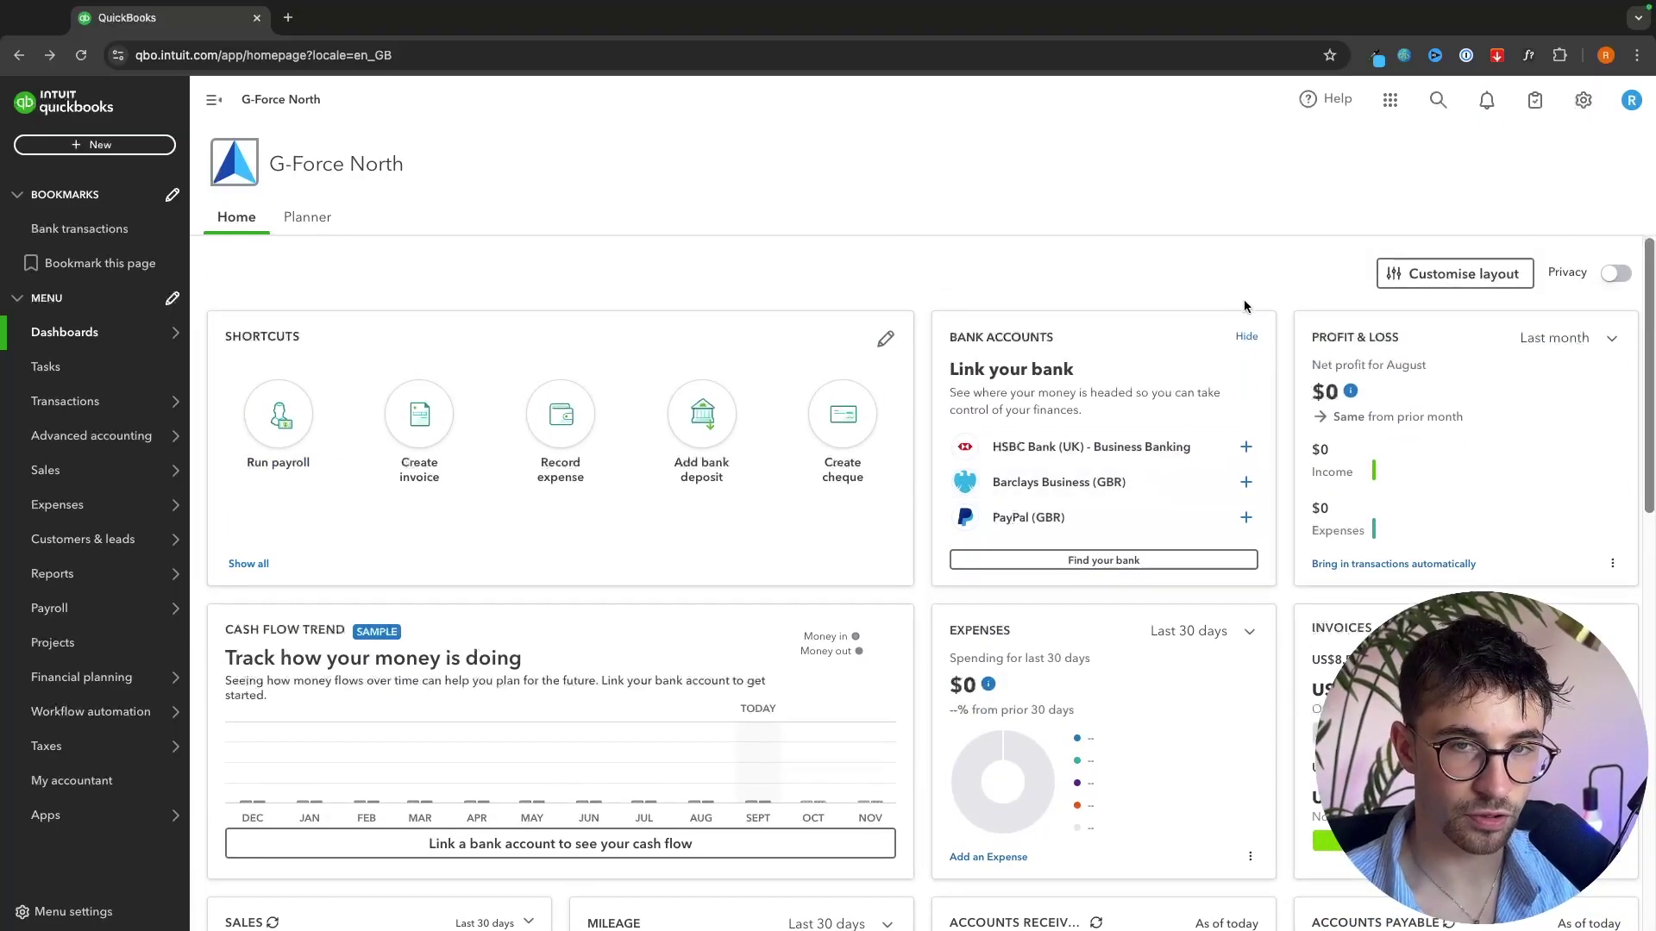
pyautogui.click(1406, 275)
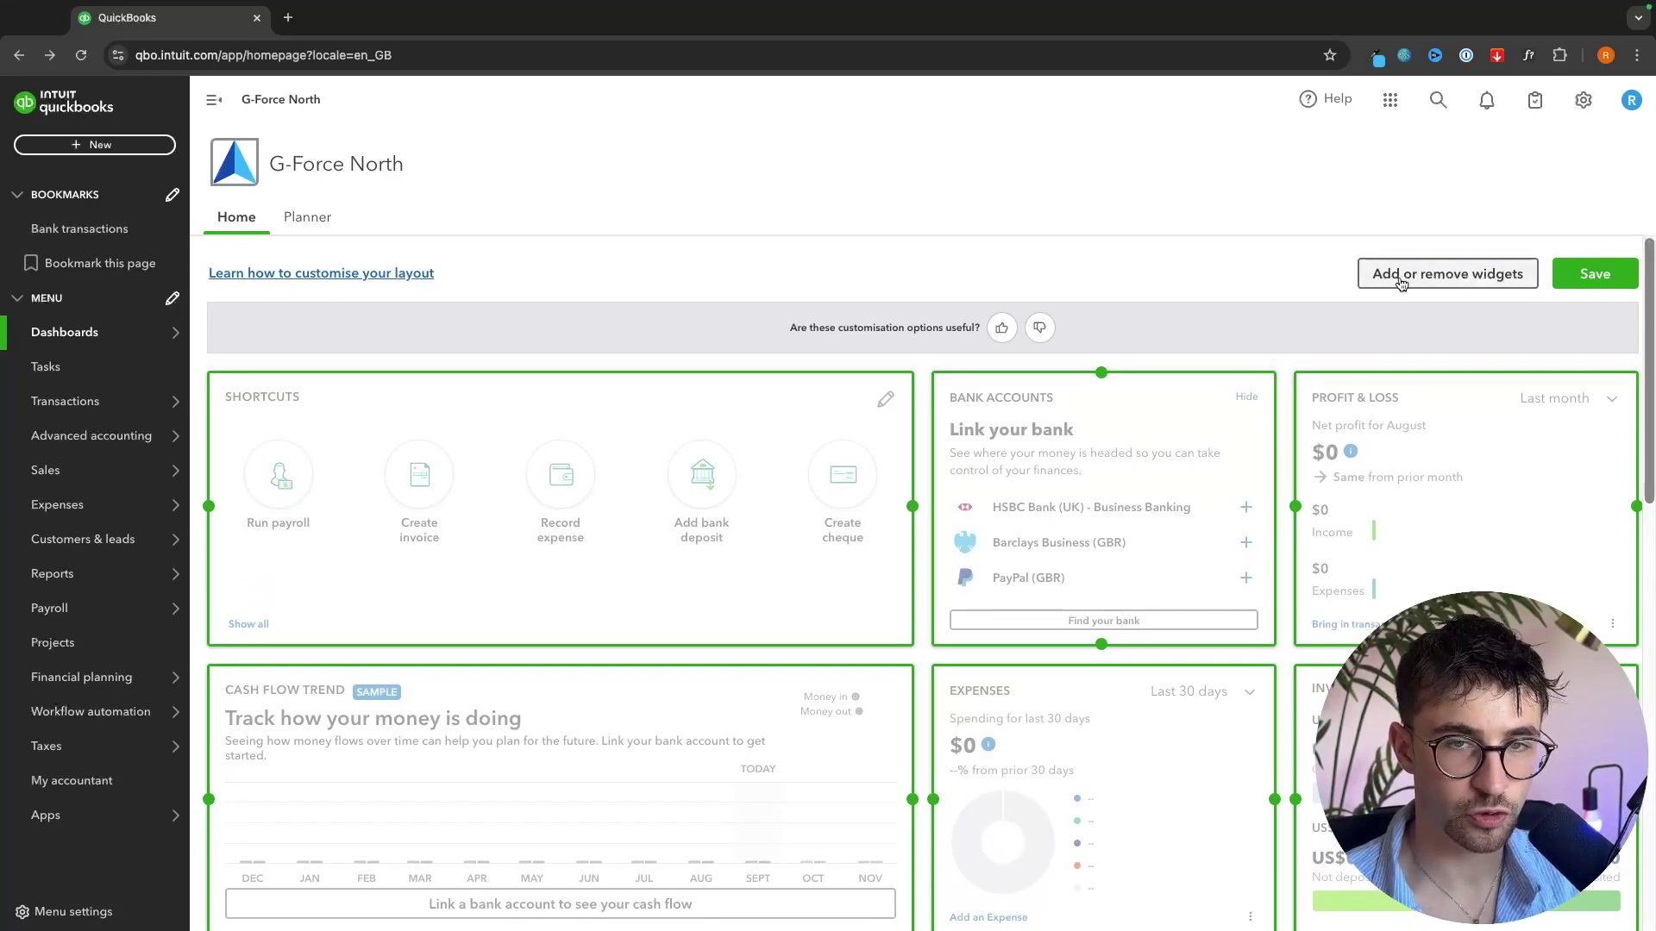
pyautogui.click(1469, 283)
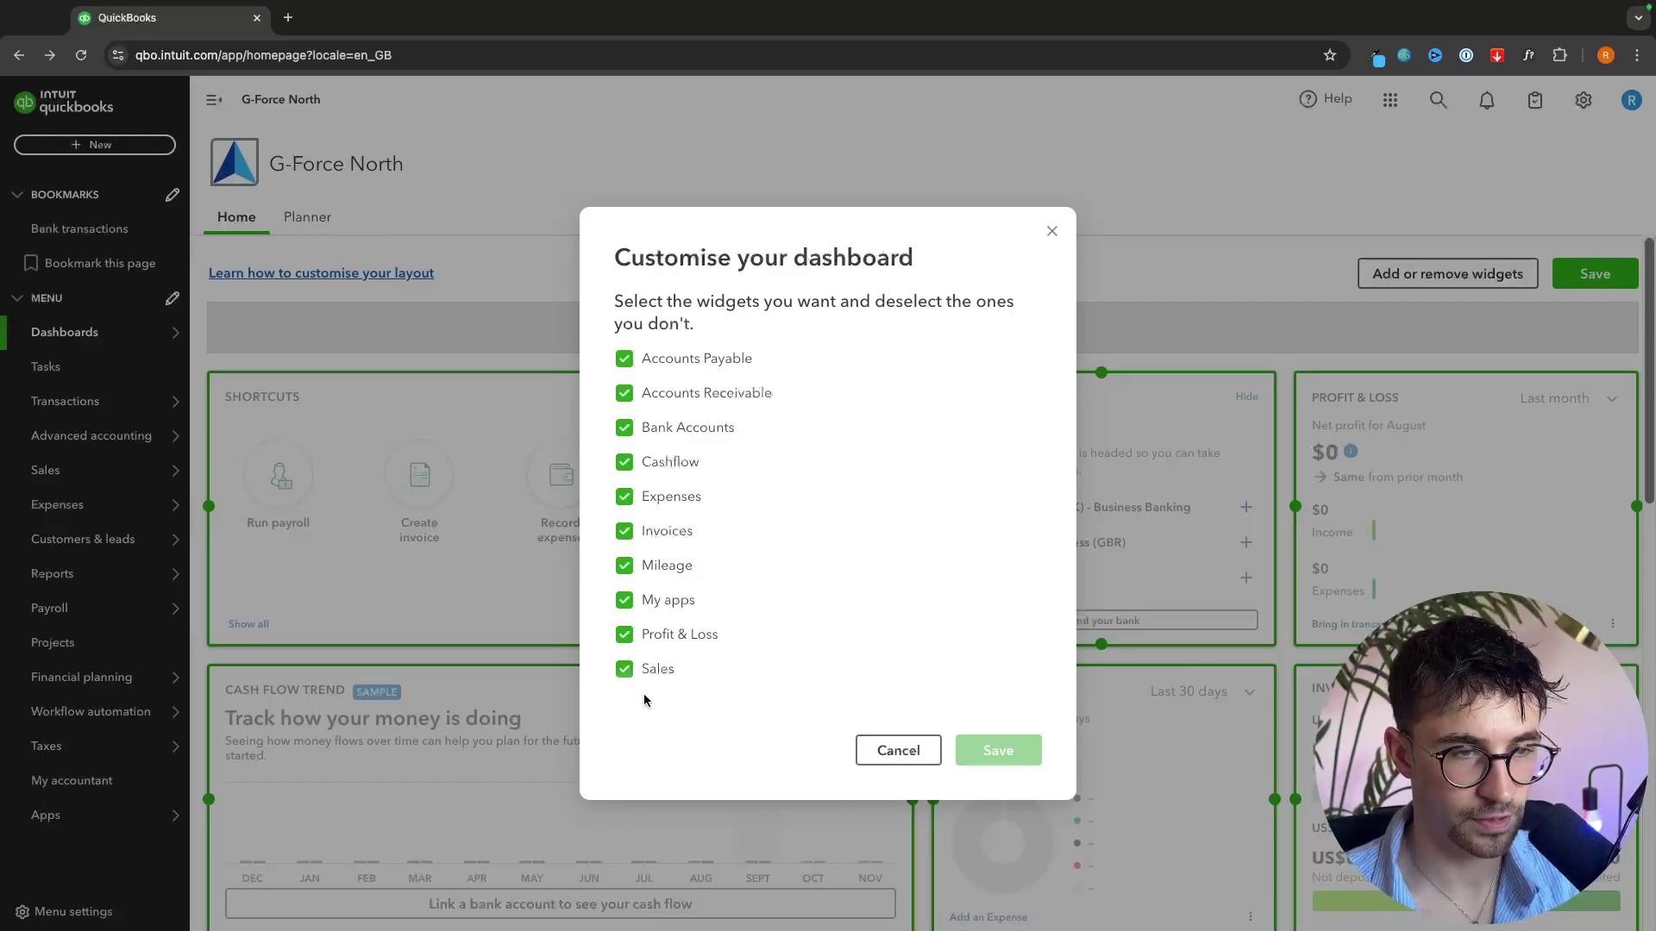
pyautogui.click(895, 750)
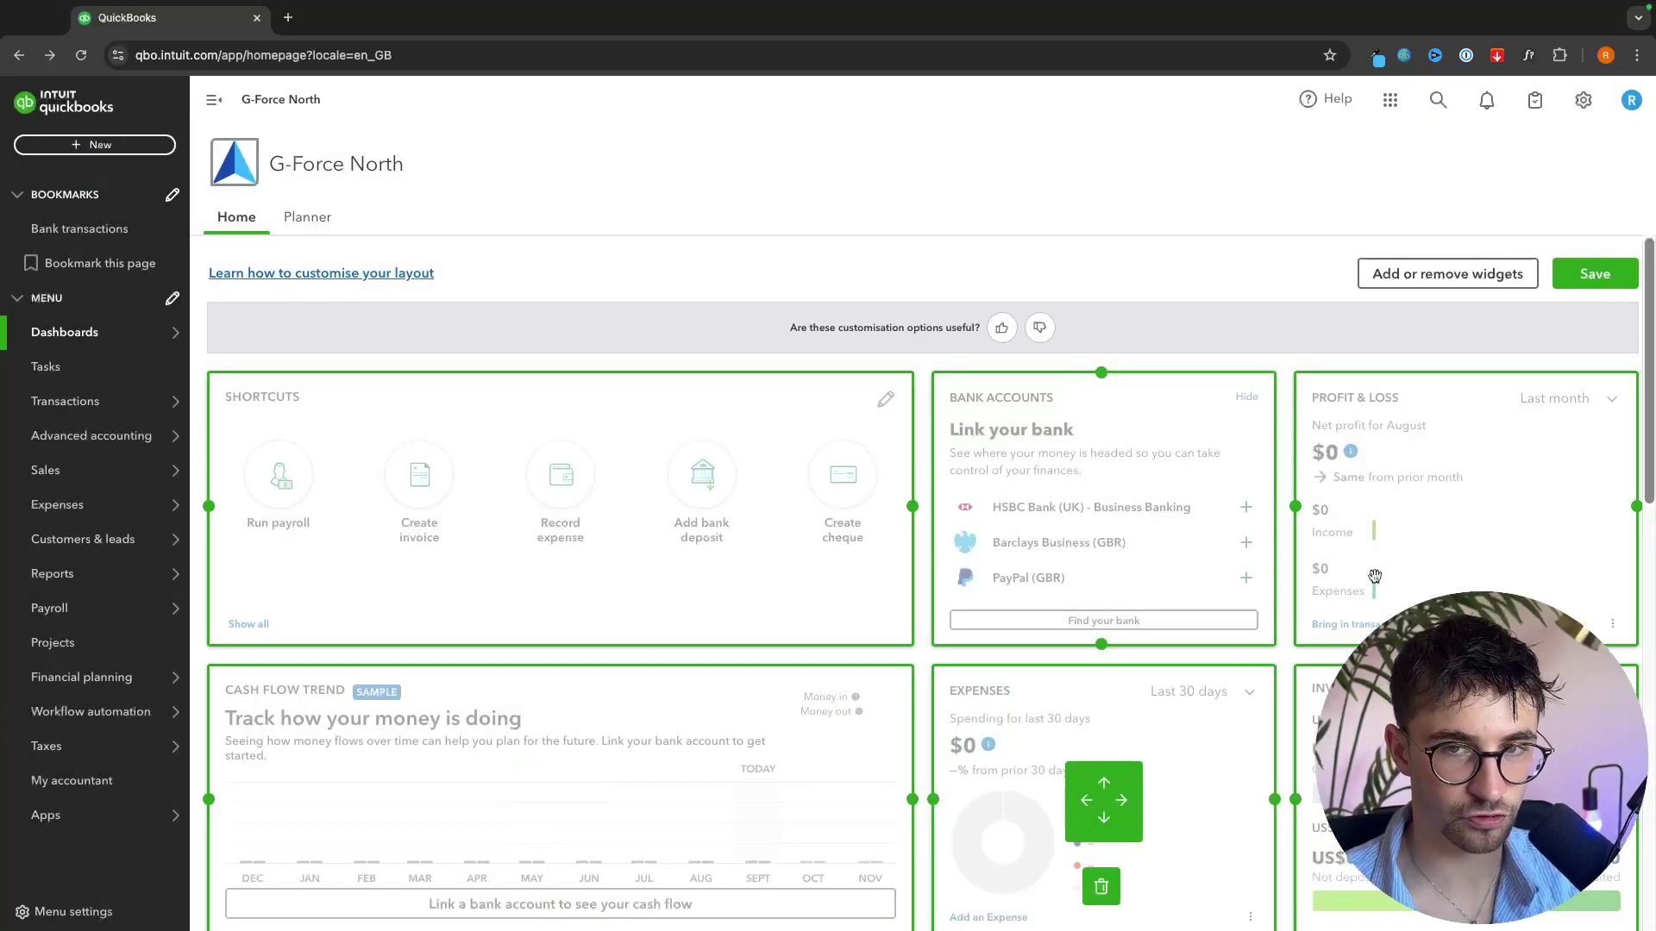
pyautogui.click(1610, 271)
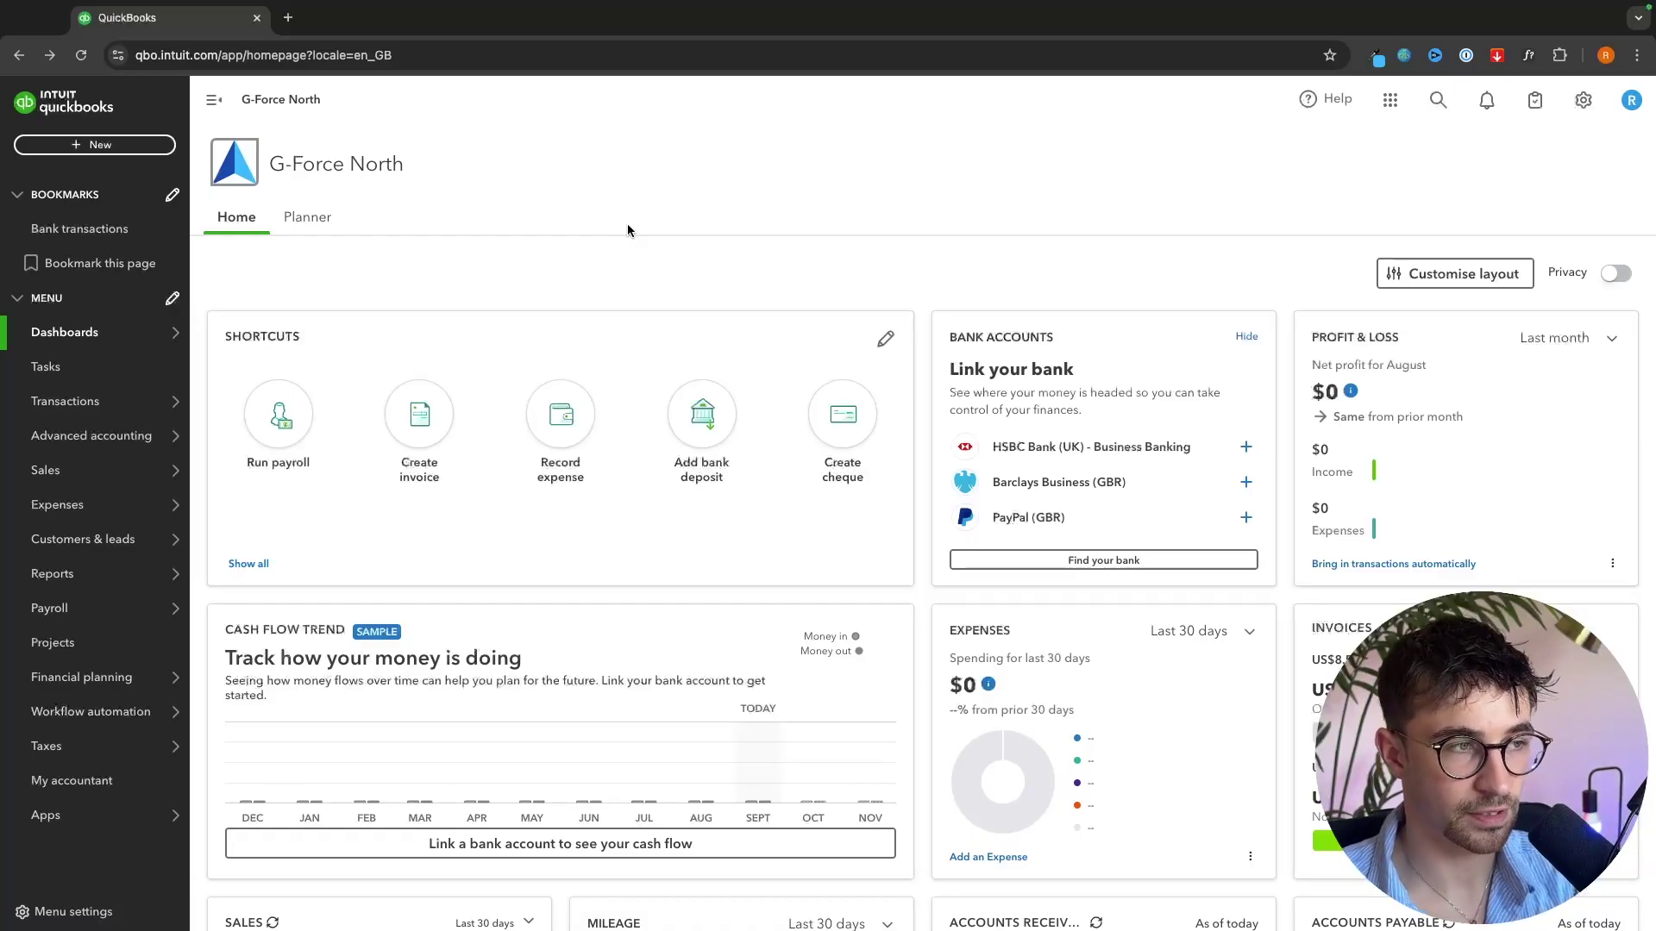
# - Go to the Bank transactions page and read its intro on automated tracking and connecting a bank
pyautogui.moveTo(31, 403)
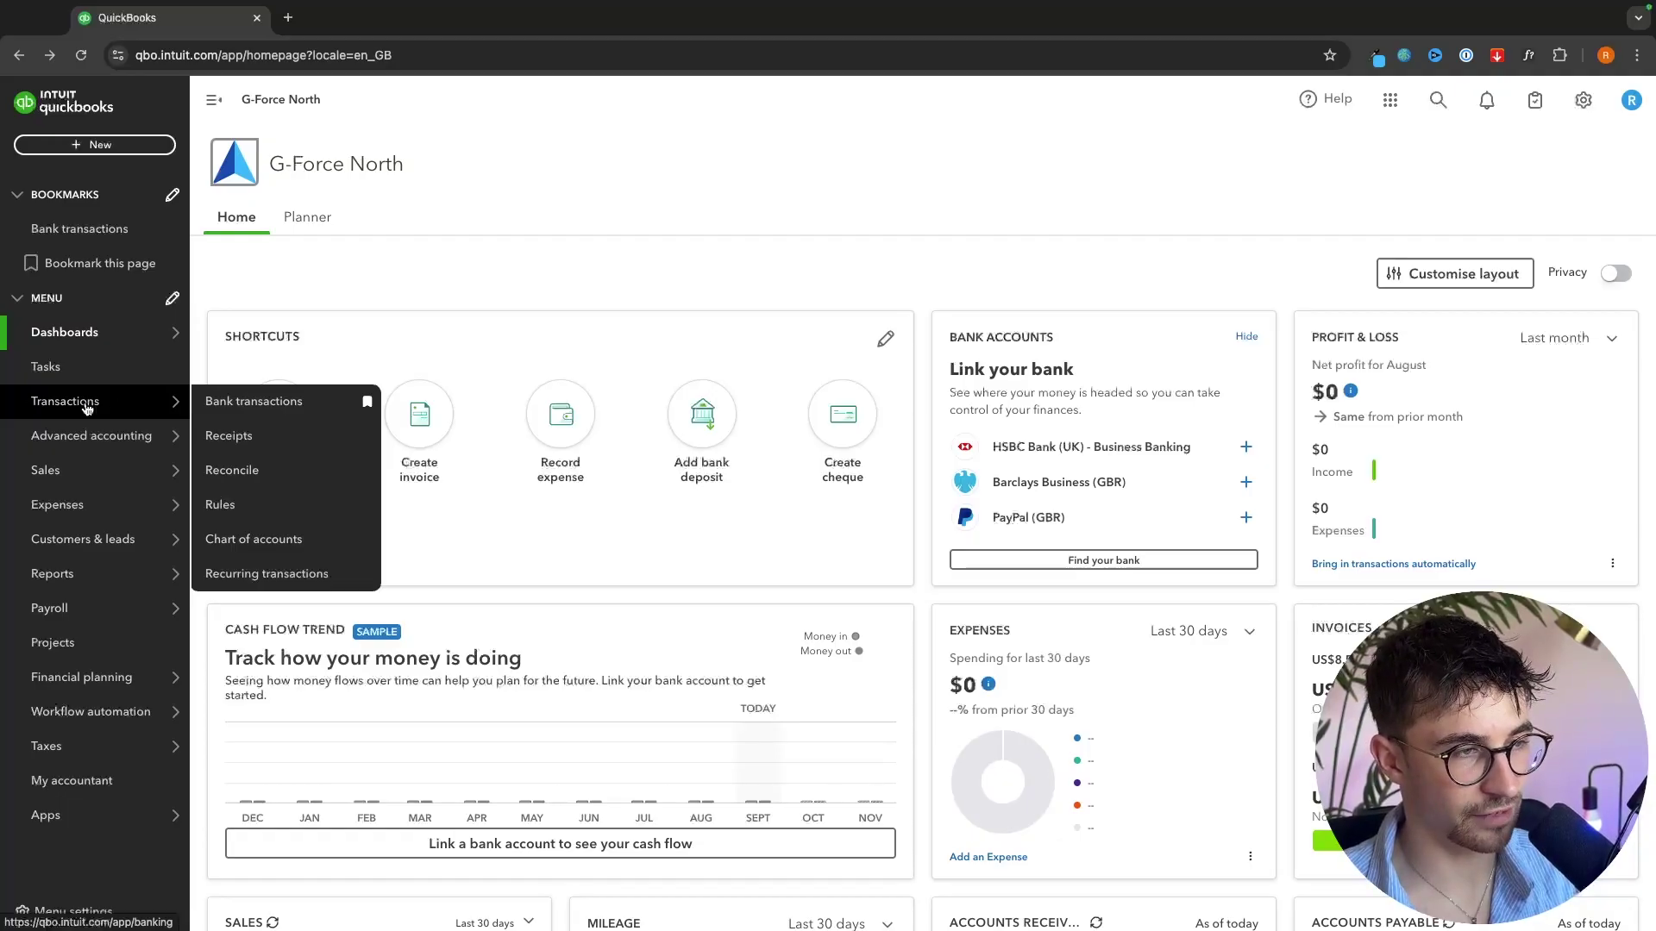
pyautogui.click(229, 411)
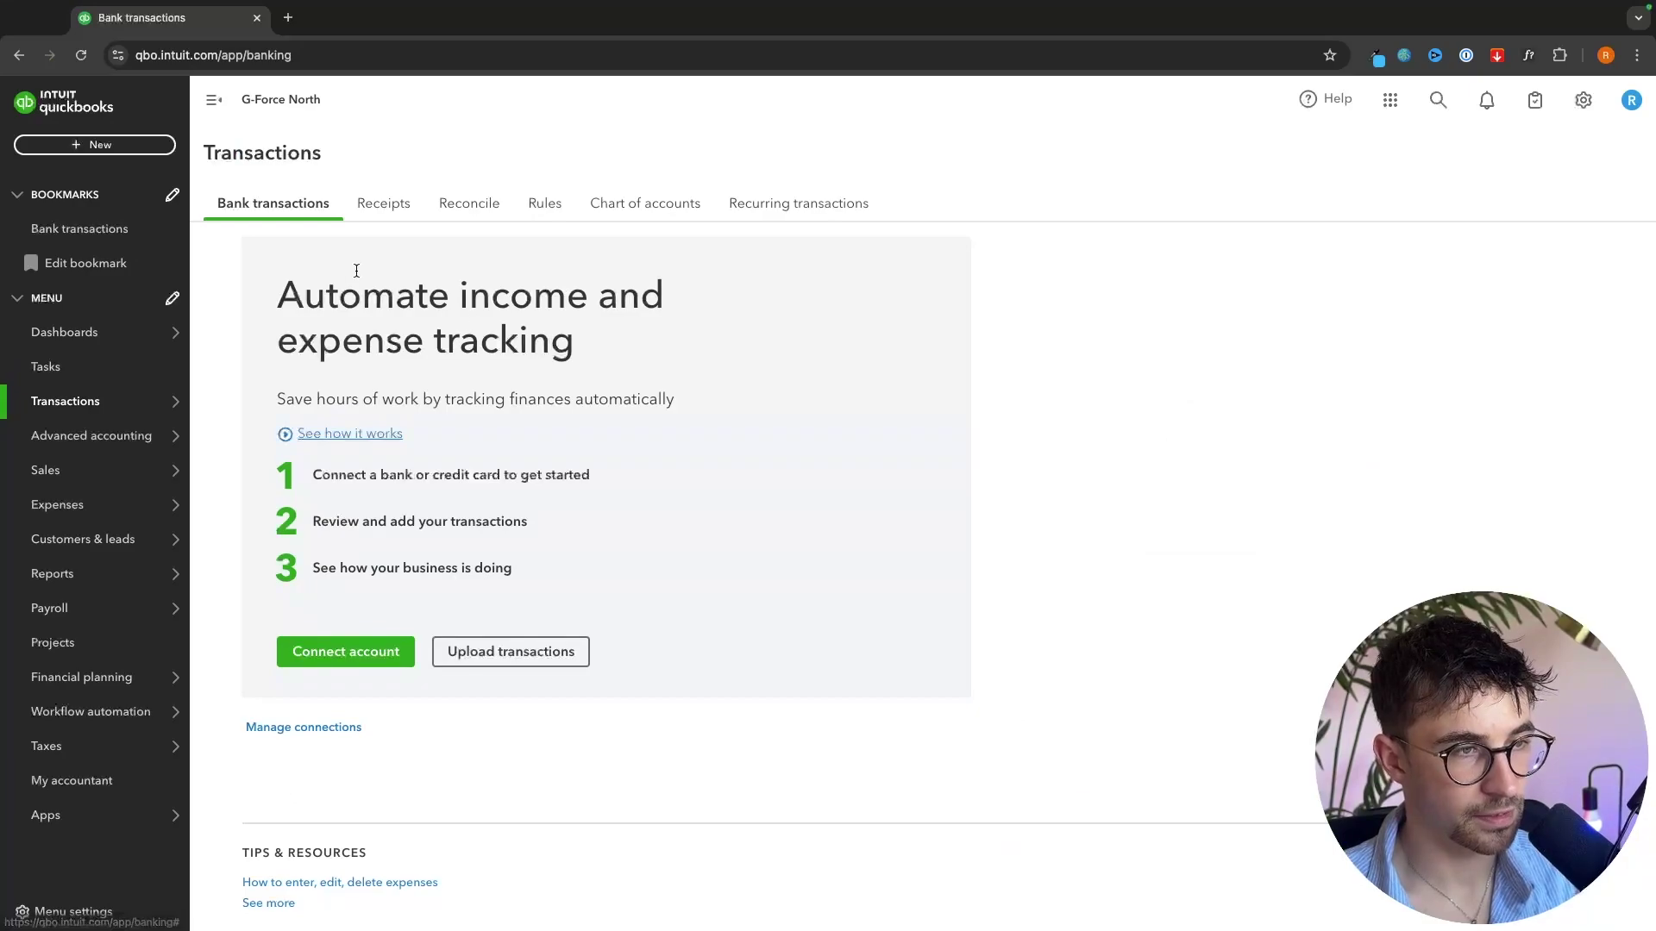
pyautogui.moveTo(251, 295); pyautogui.dragTo(639, 343)
pyautogui.click(639, 344)
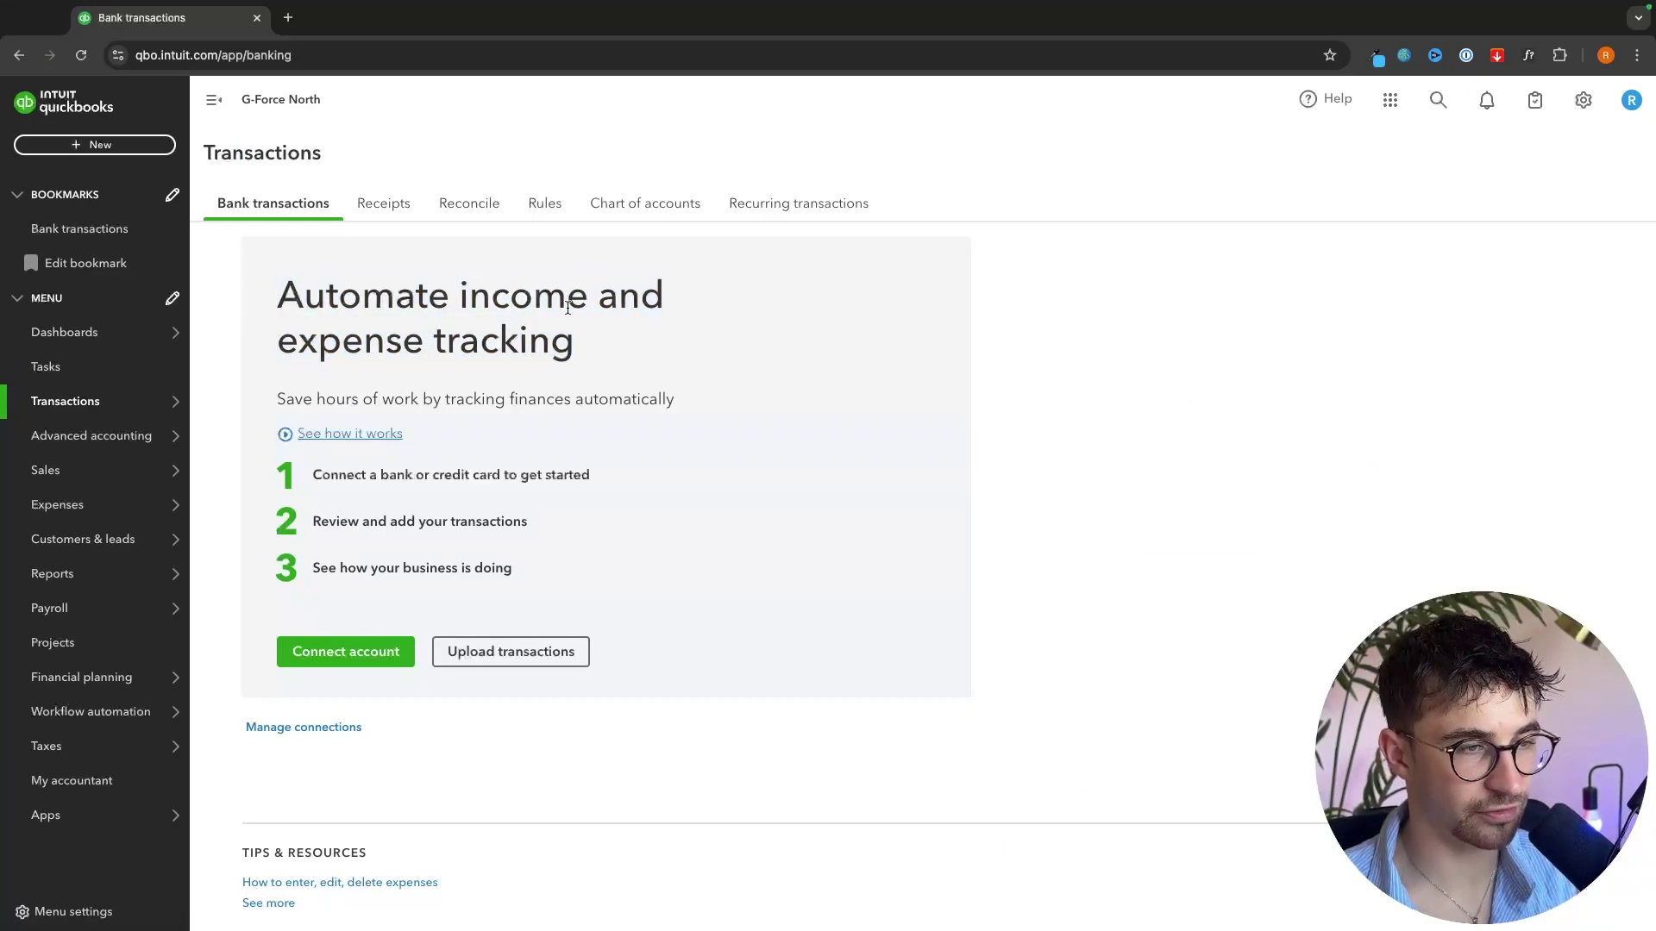
pyautogui.moveTo(308, 472); pyautogui.dragTo(622, 474)
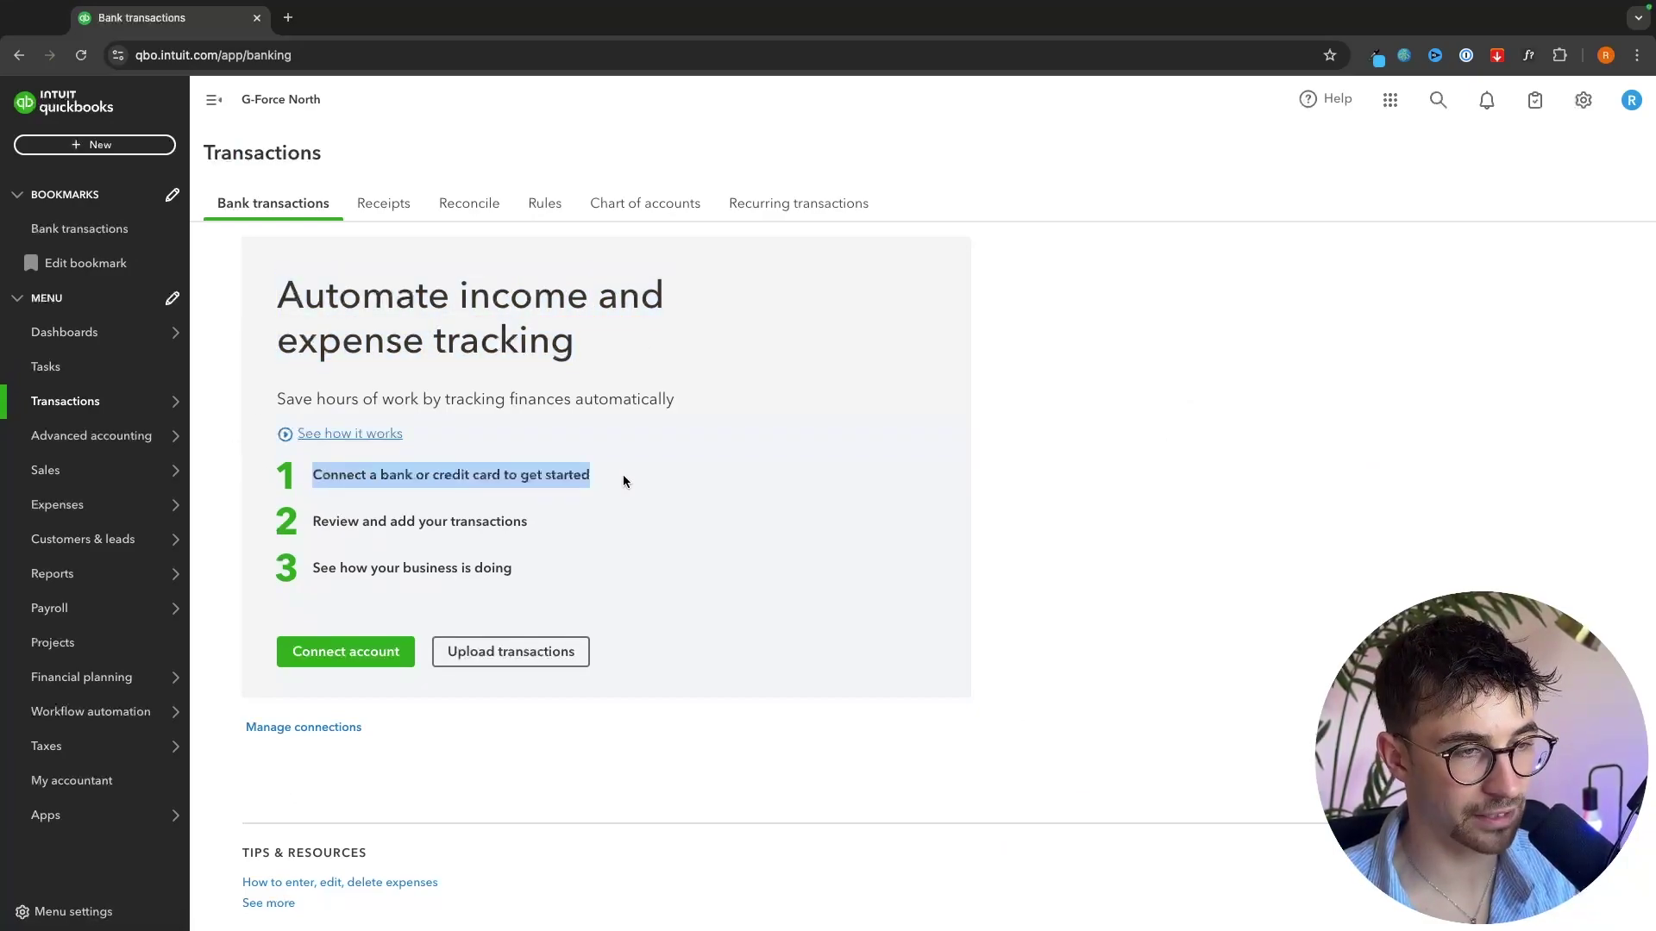
pyautogui.click(622, 474)
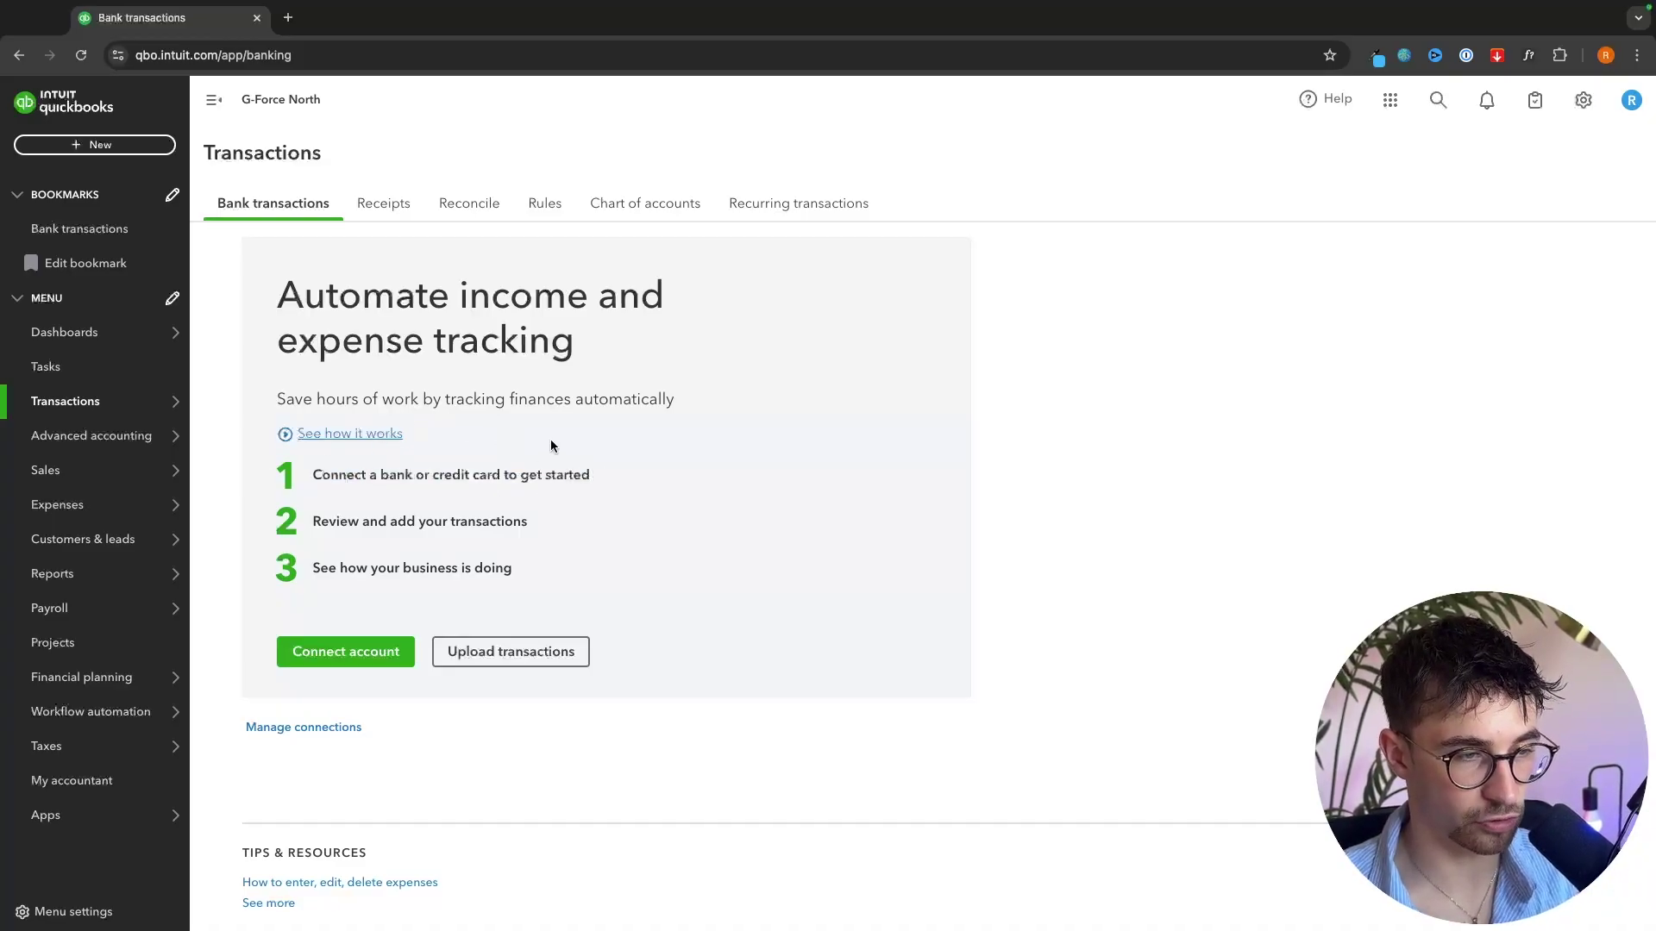
# - Start connecting American Express, proceed to its sign-in site, then return to QuickBooks
pyautogui.click(300, 658)
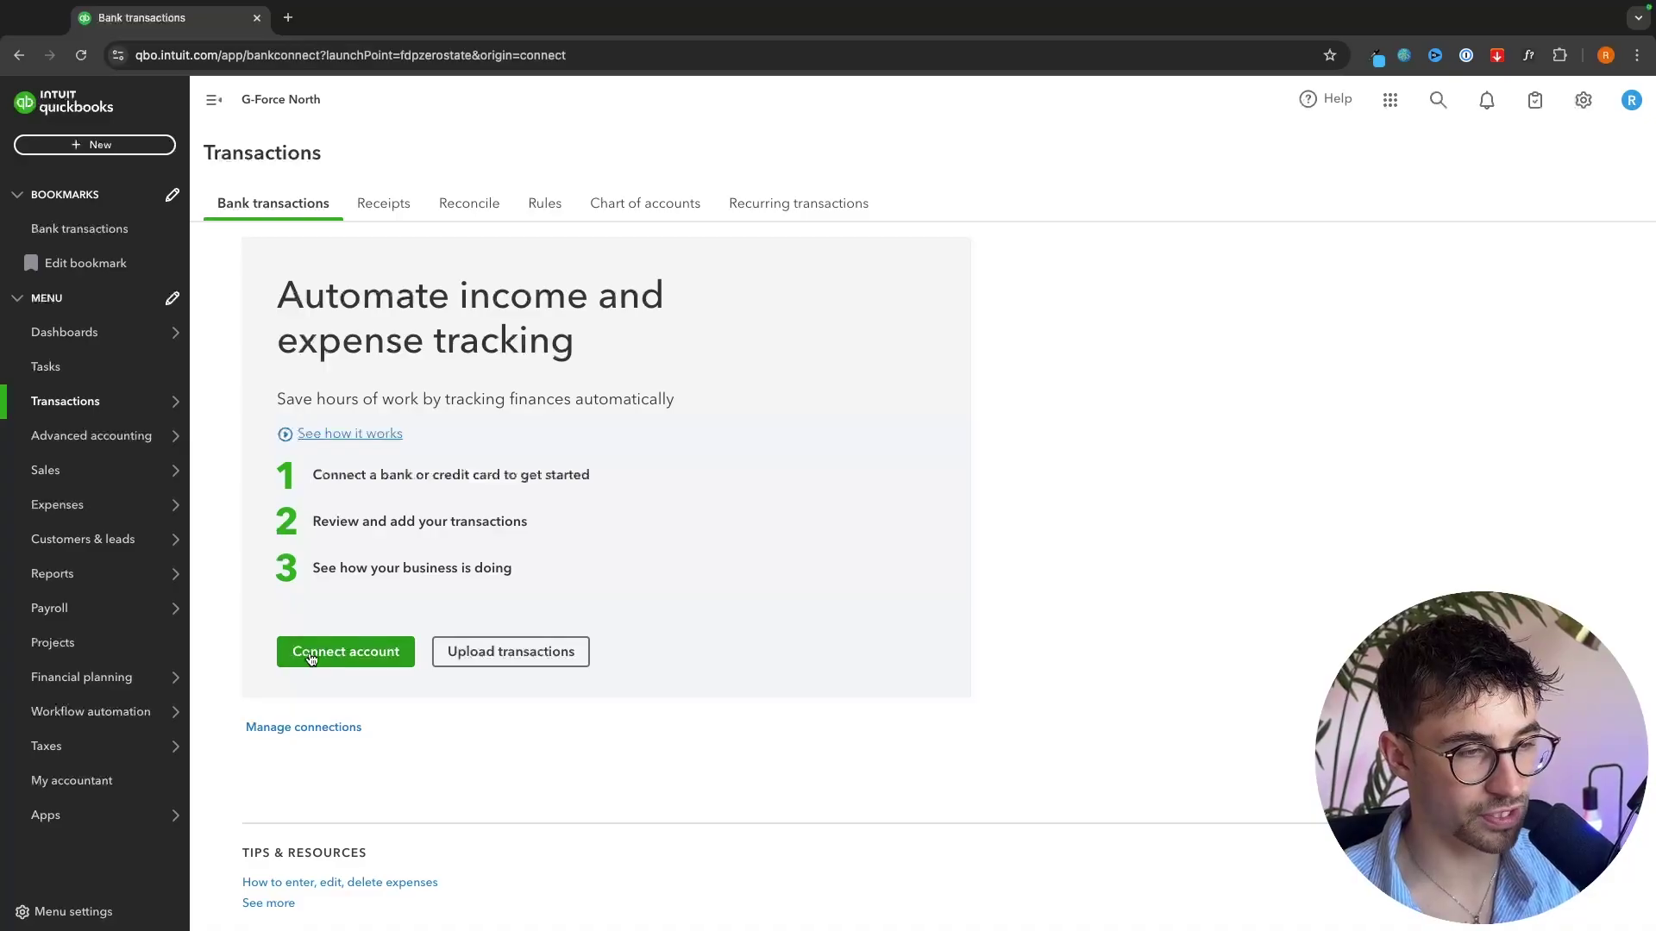
pyautogui.write('ame')
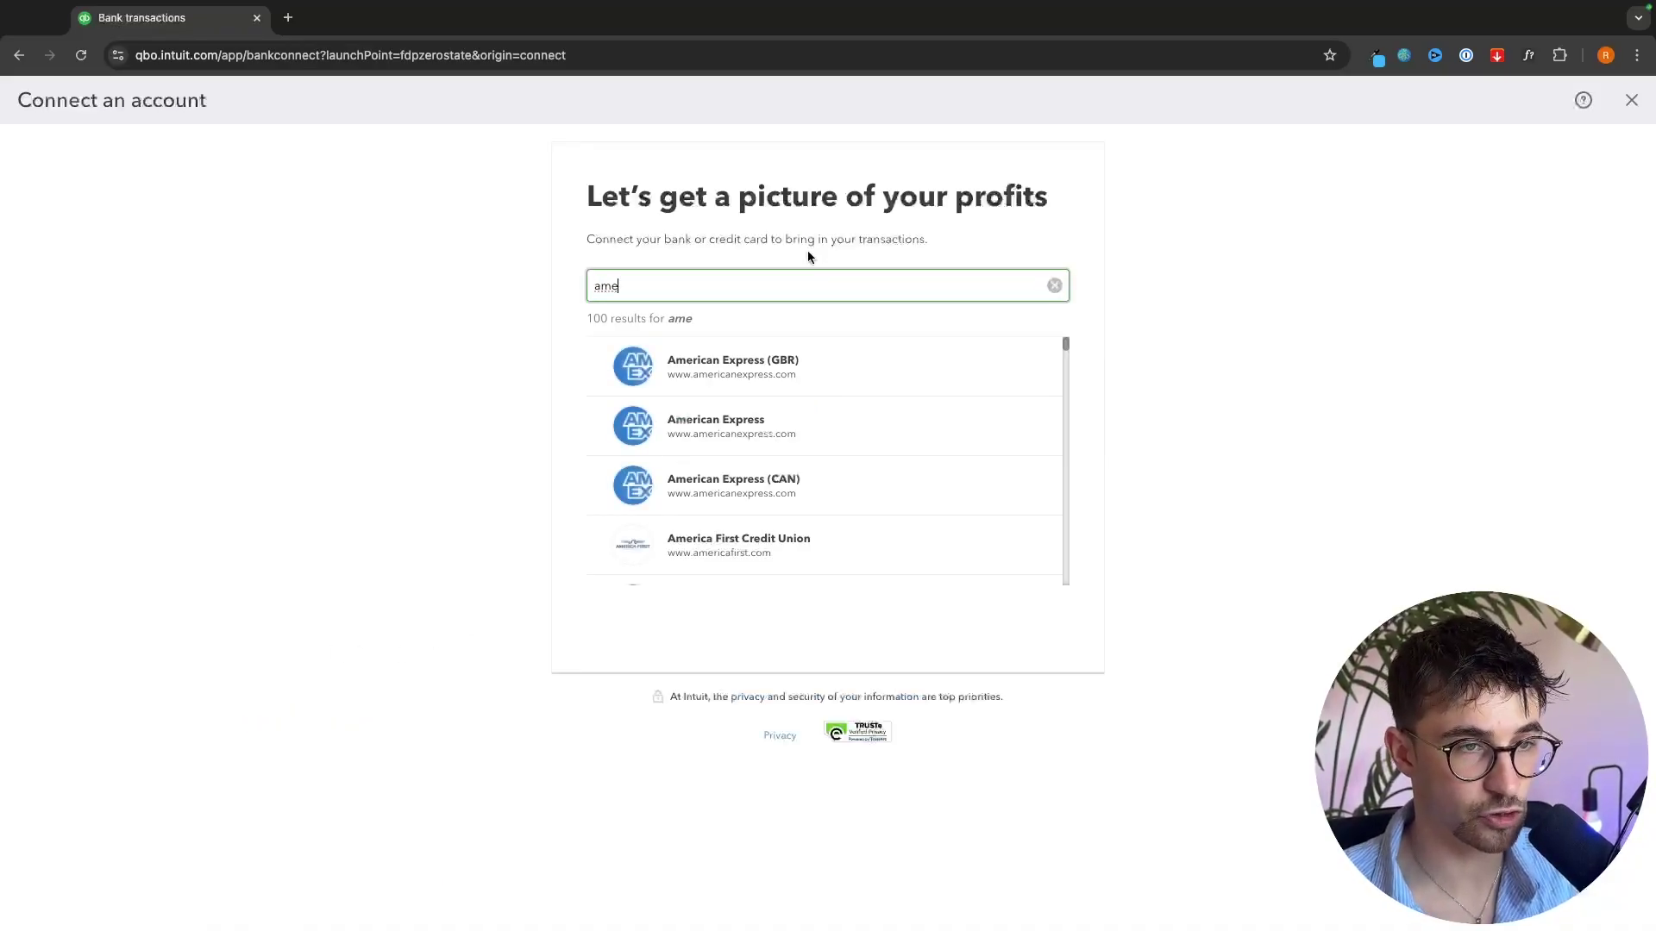
pyautogui.click(681, 435)
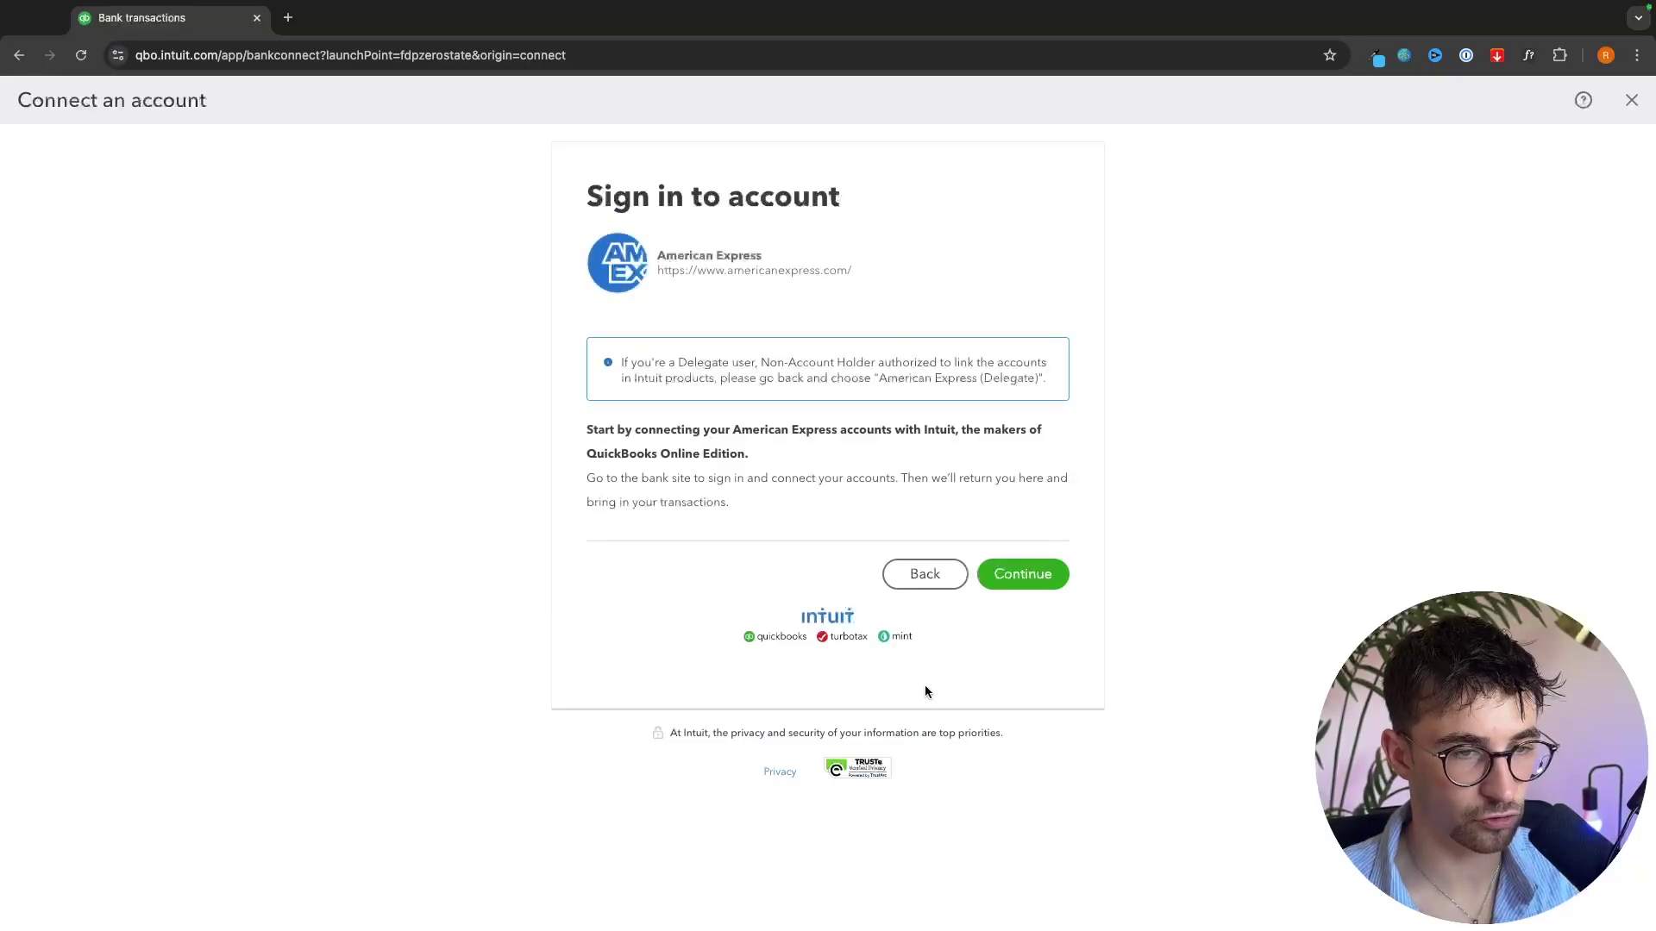
pyautogui.click(1014, 588)
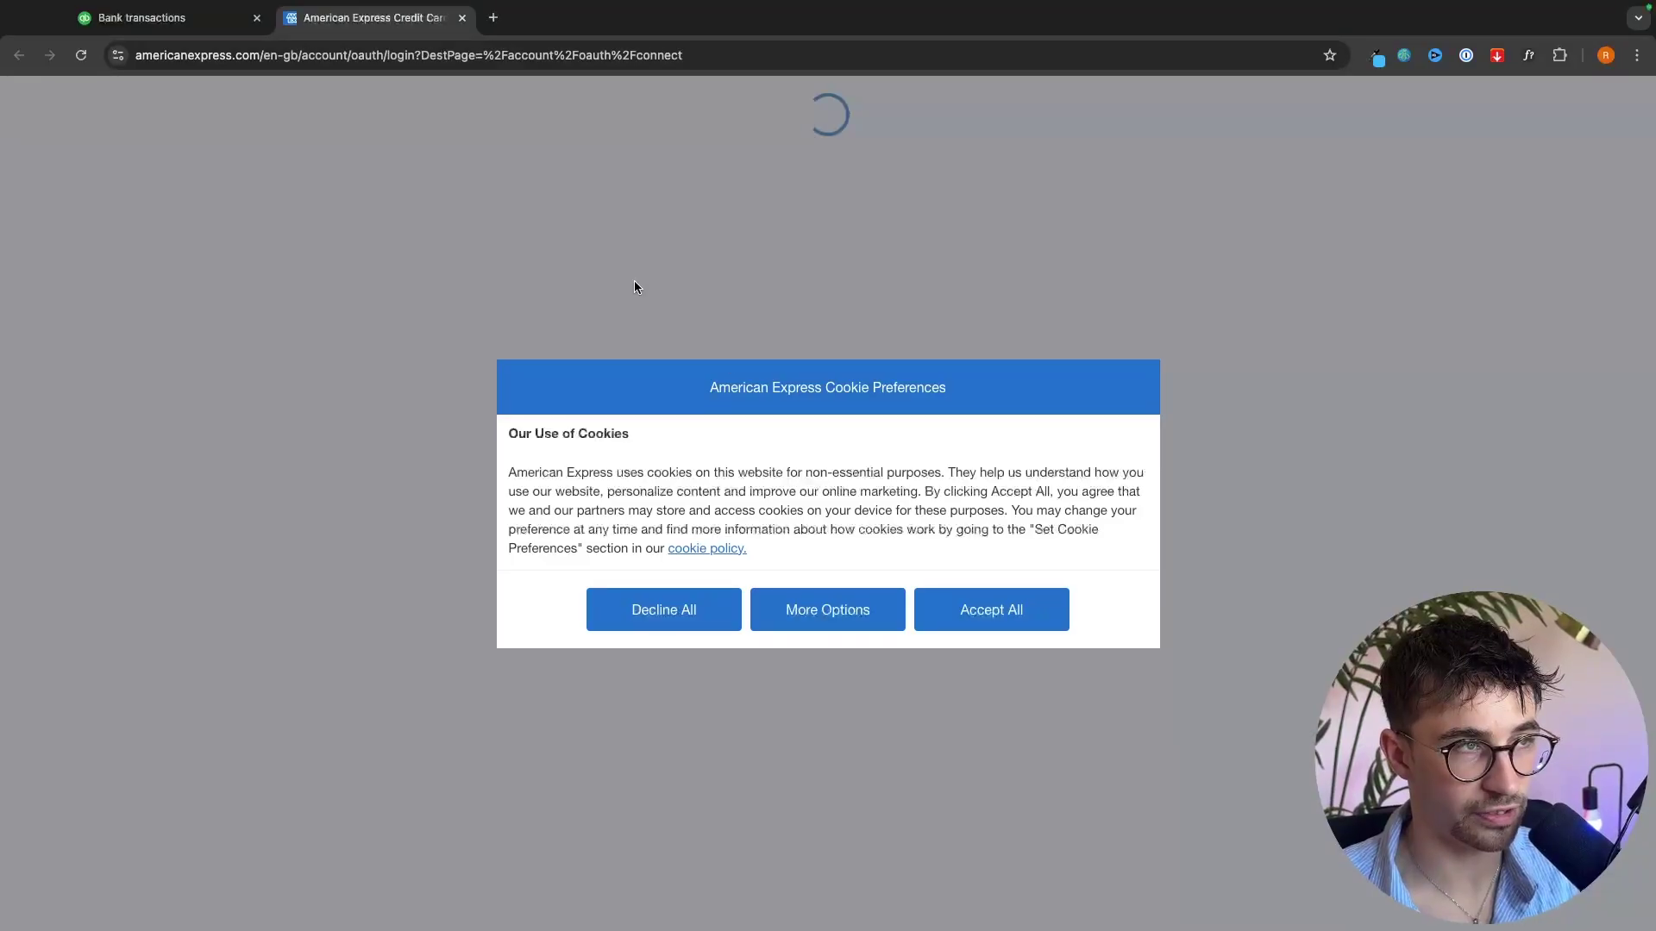
pyautogui.click(172, 14)
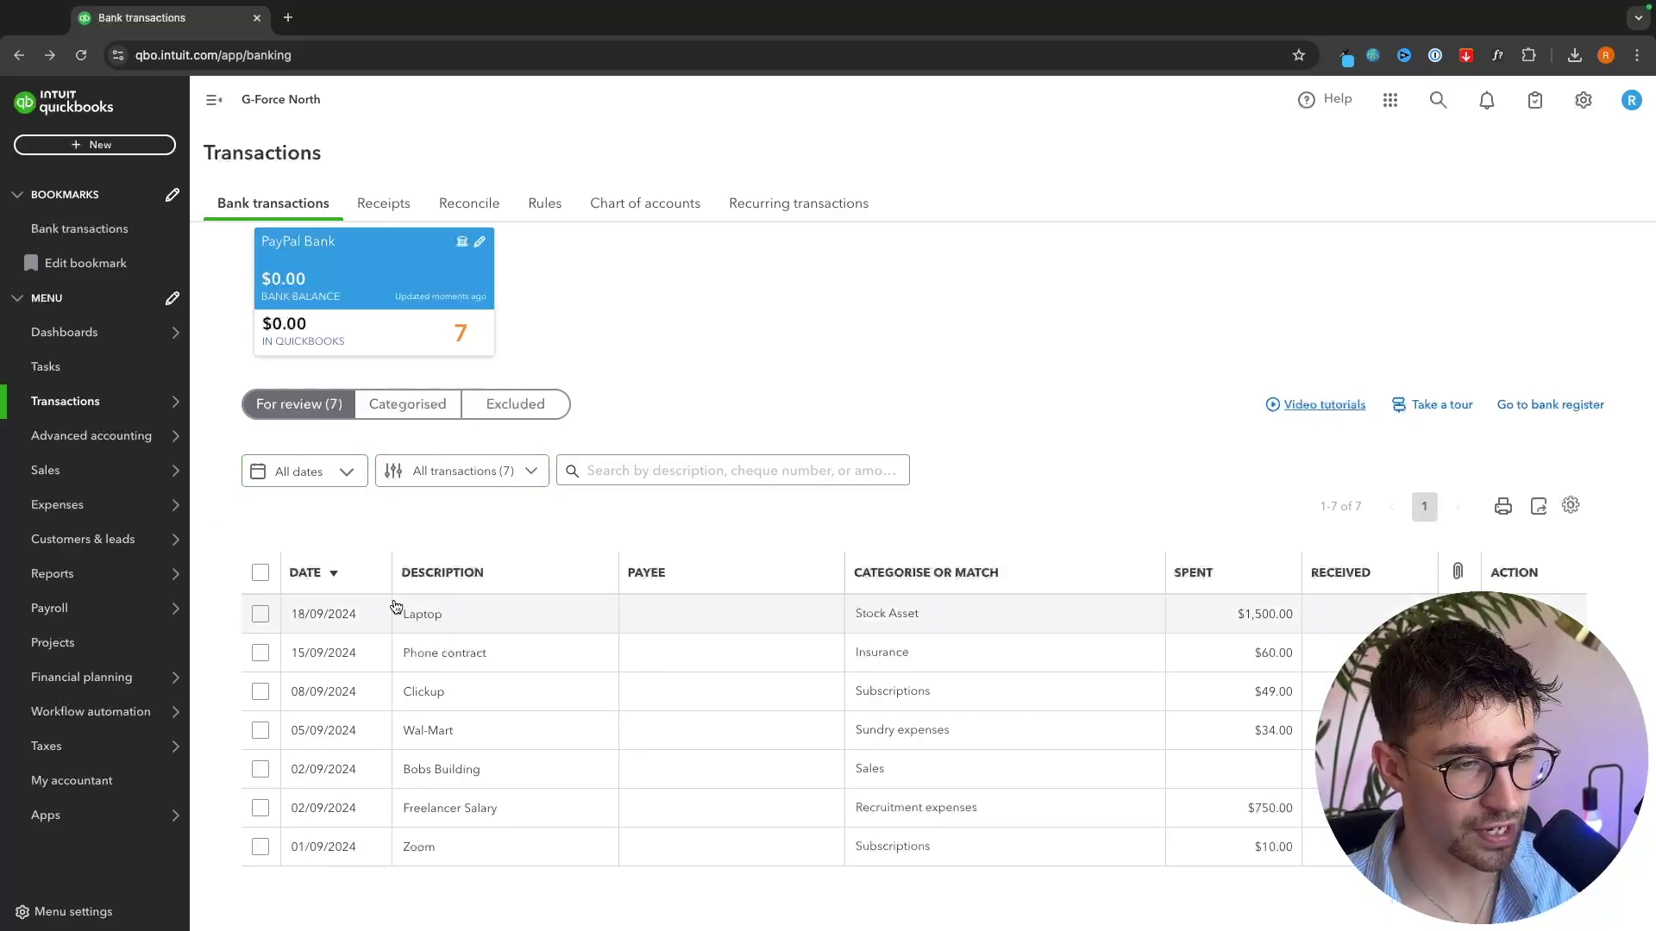
# - Expand the $1,500 Laptop transaction and bring up its payee dropdown
pyautogui.click(438, 620)
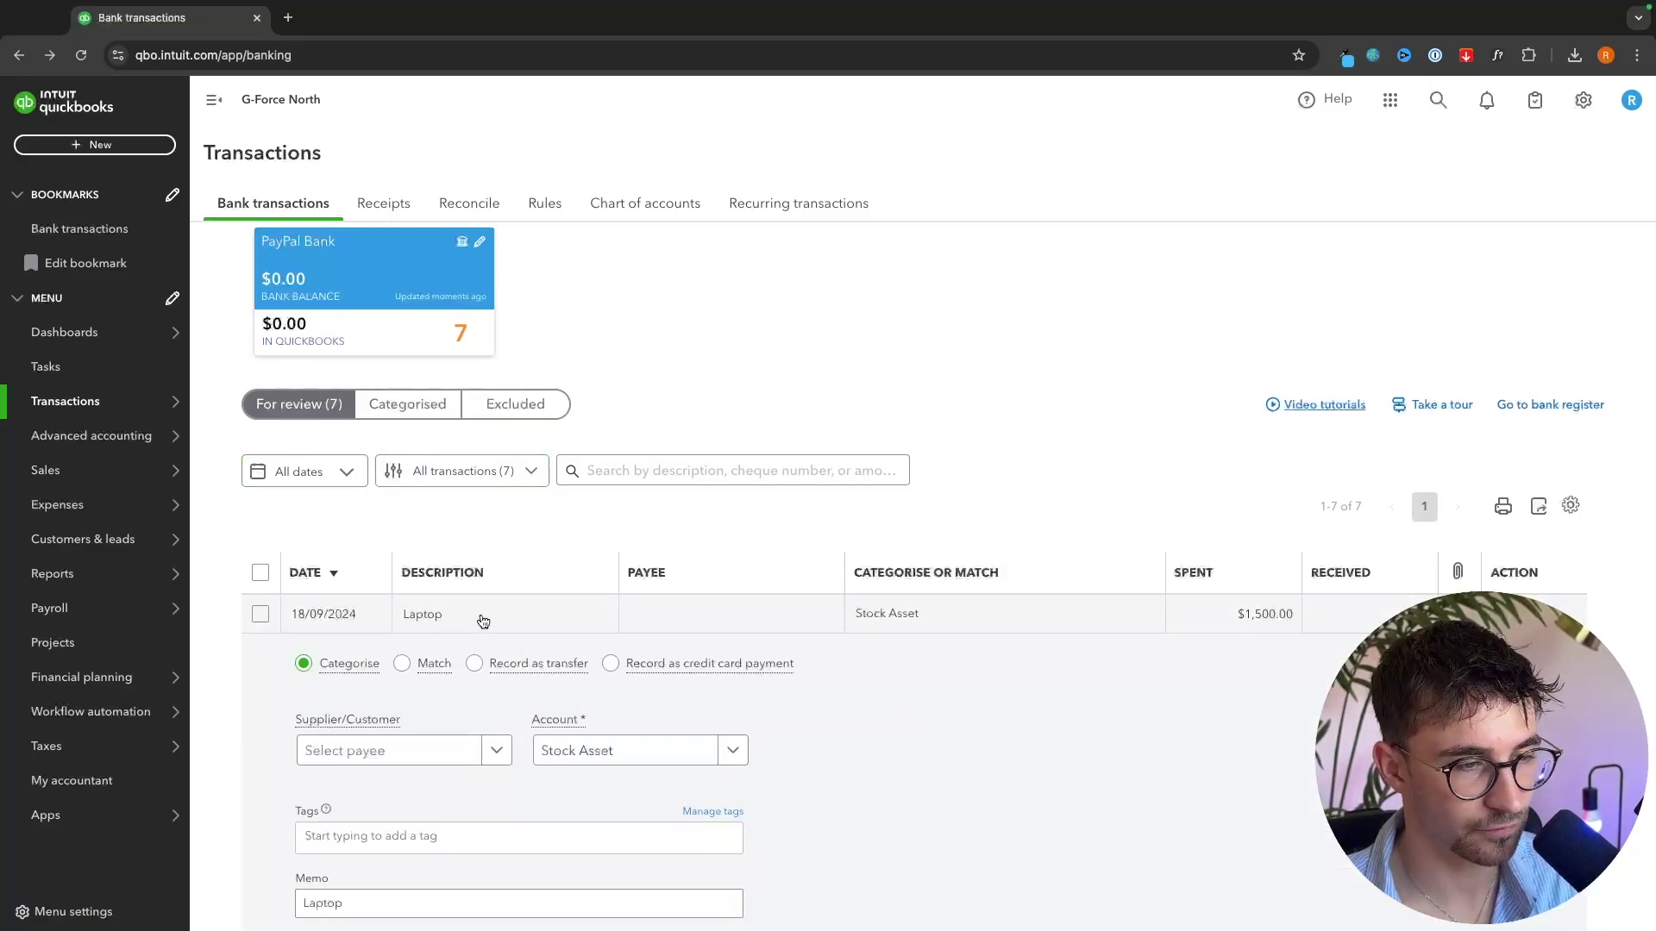
pyautogui.scroll(-3, 478, 624)
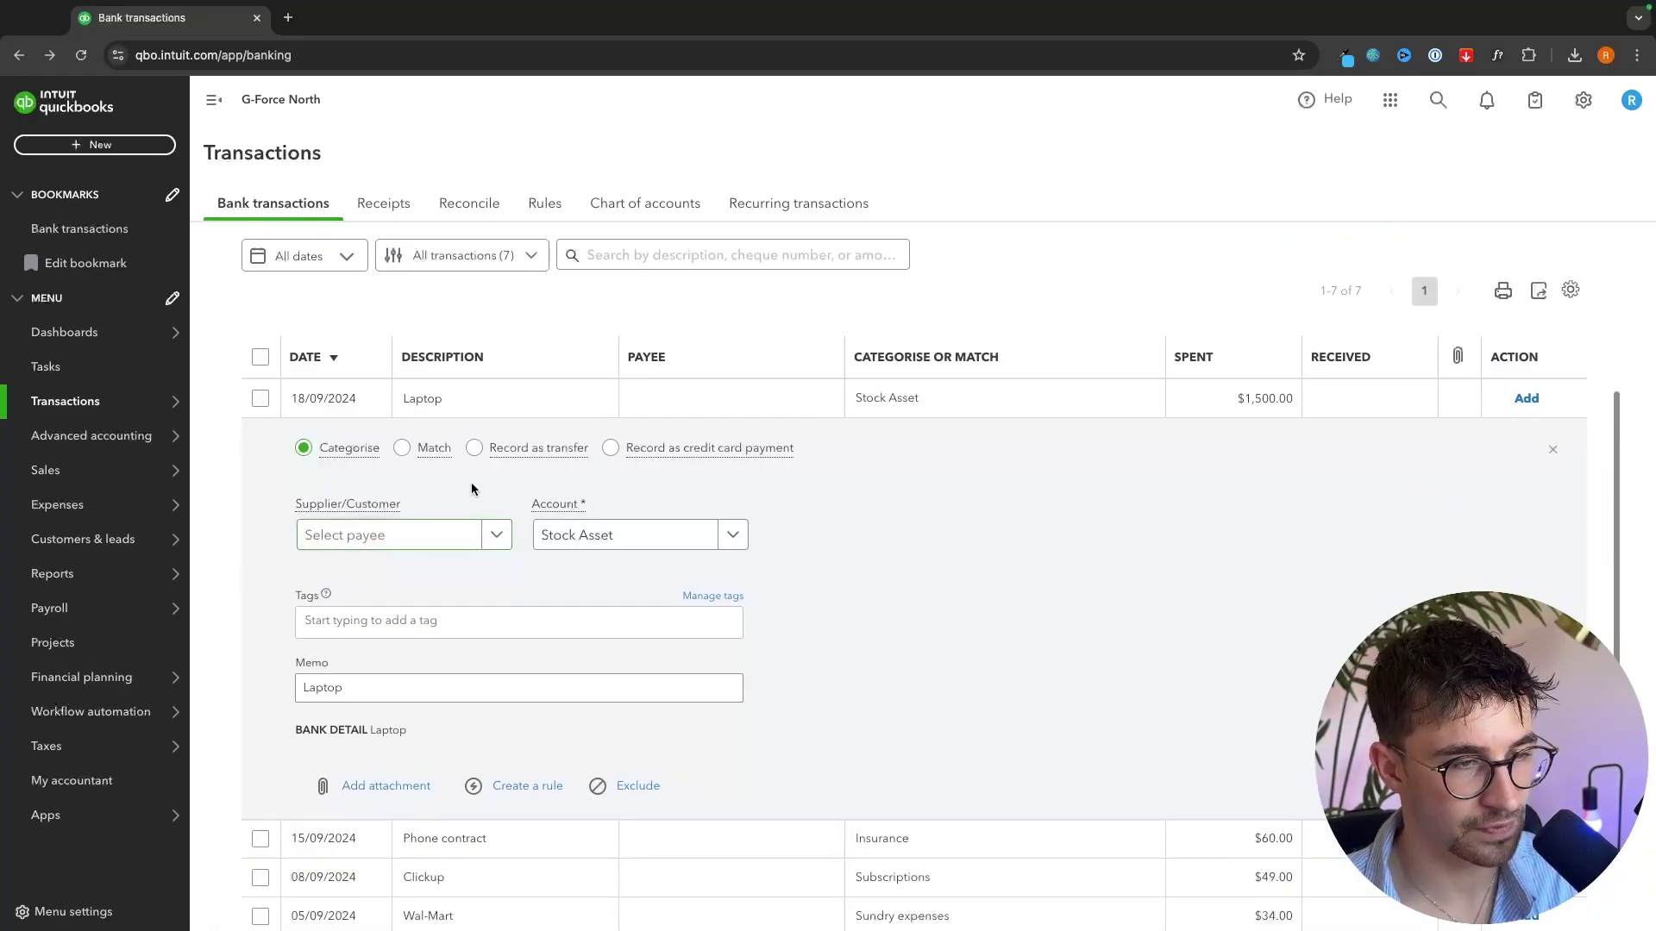
pyautogui.moveTo(341, 446)
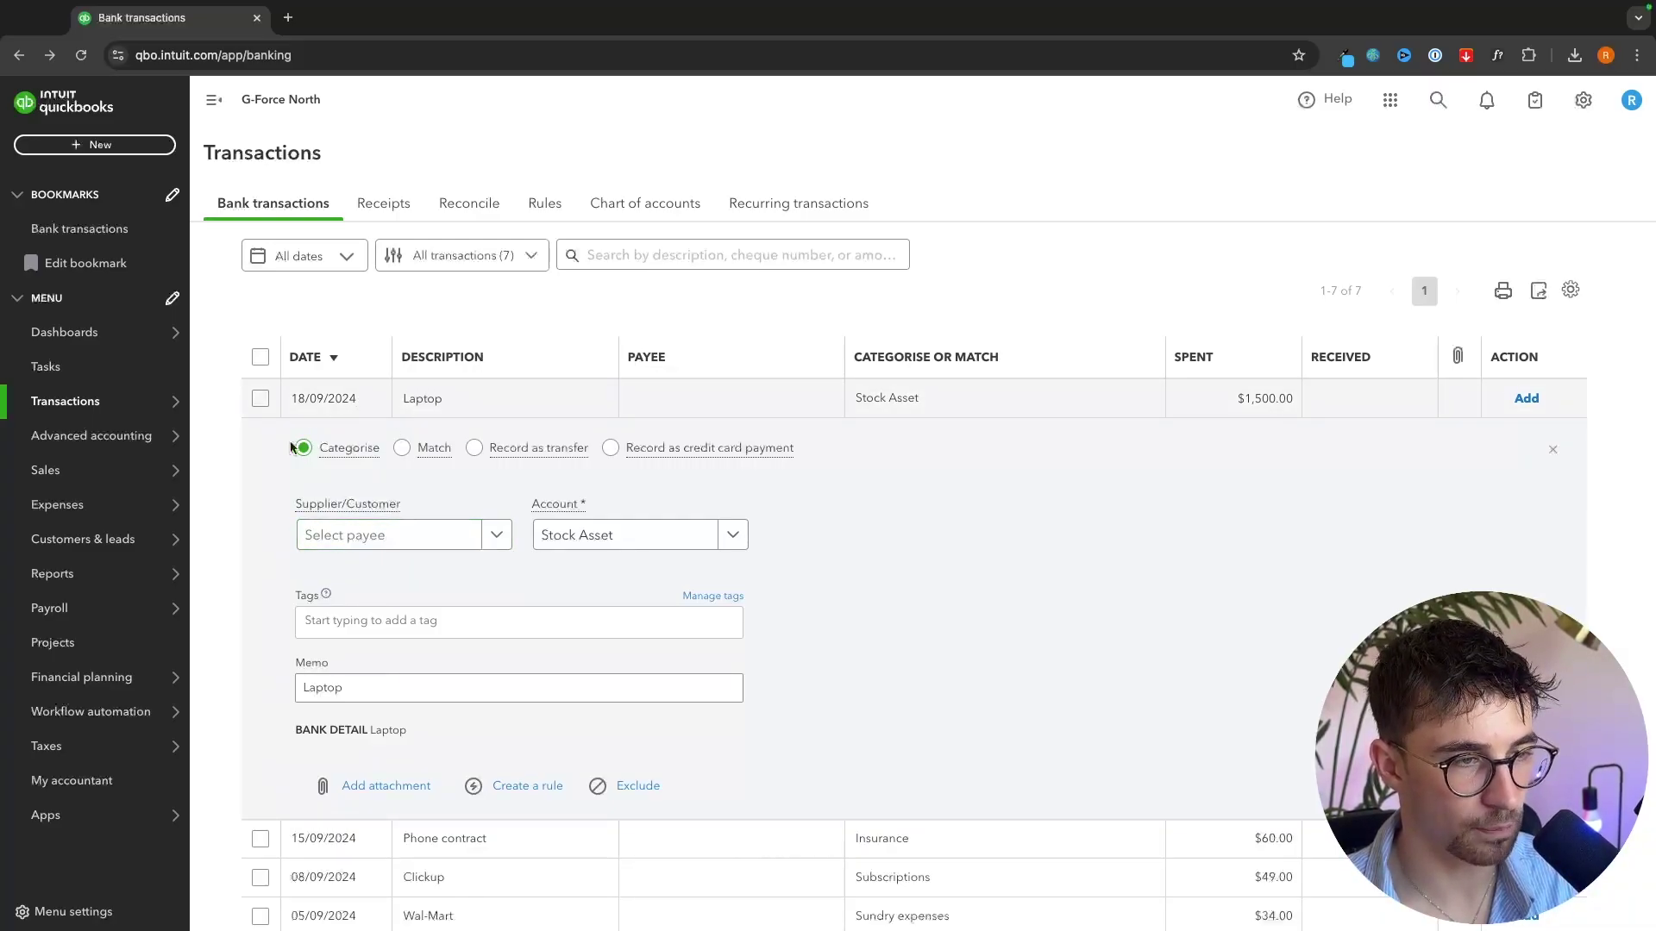
pyautogui.click(496, 534)
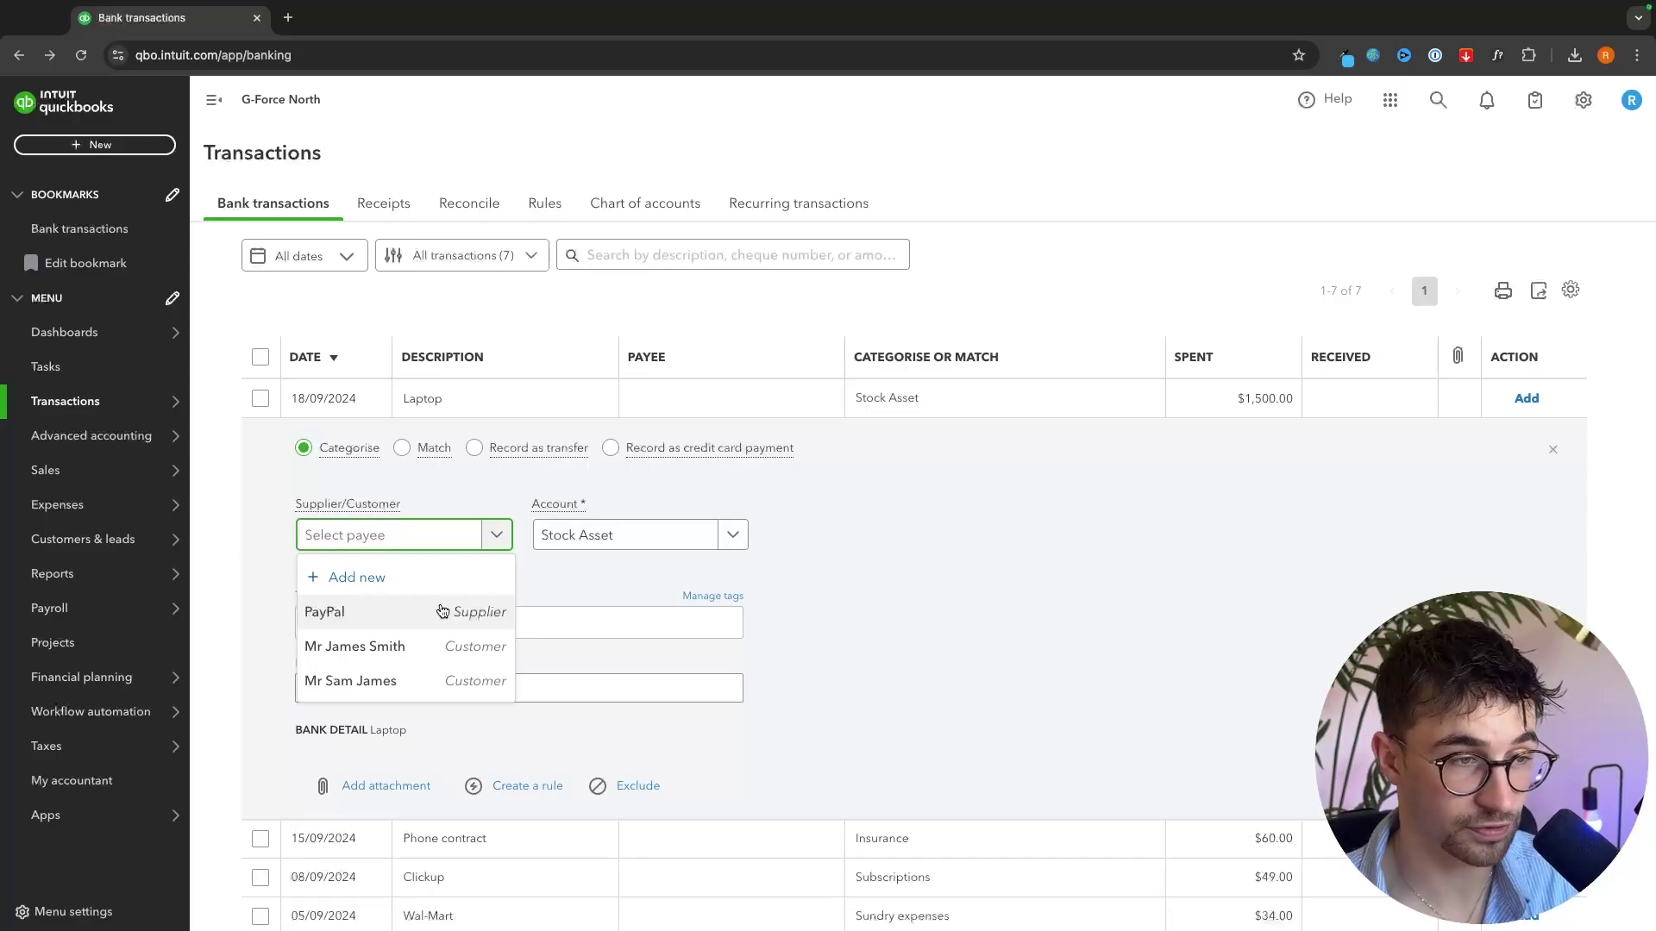
# - Add a new supplier with company name Apple as the Laptop transaction's payee
pyautogui.click(386, 585)
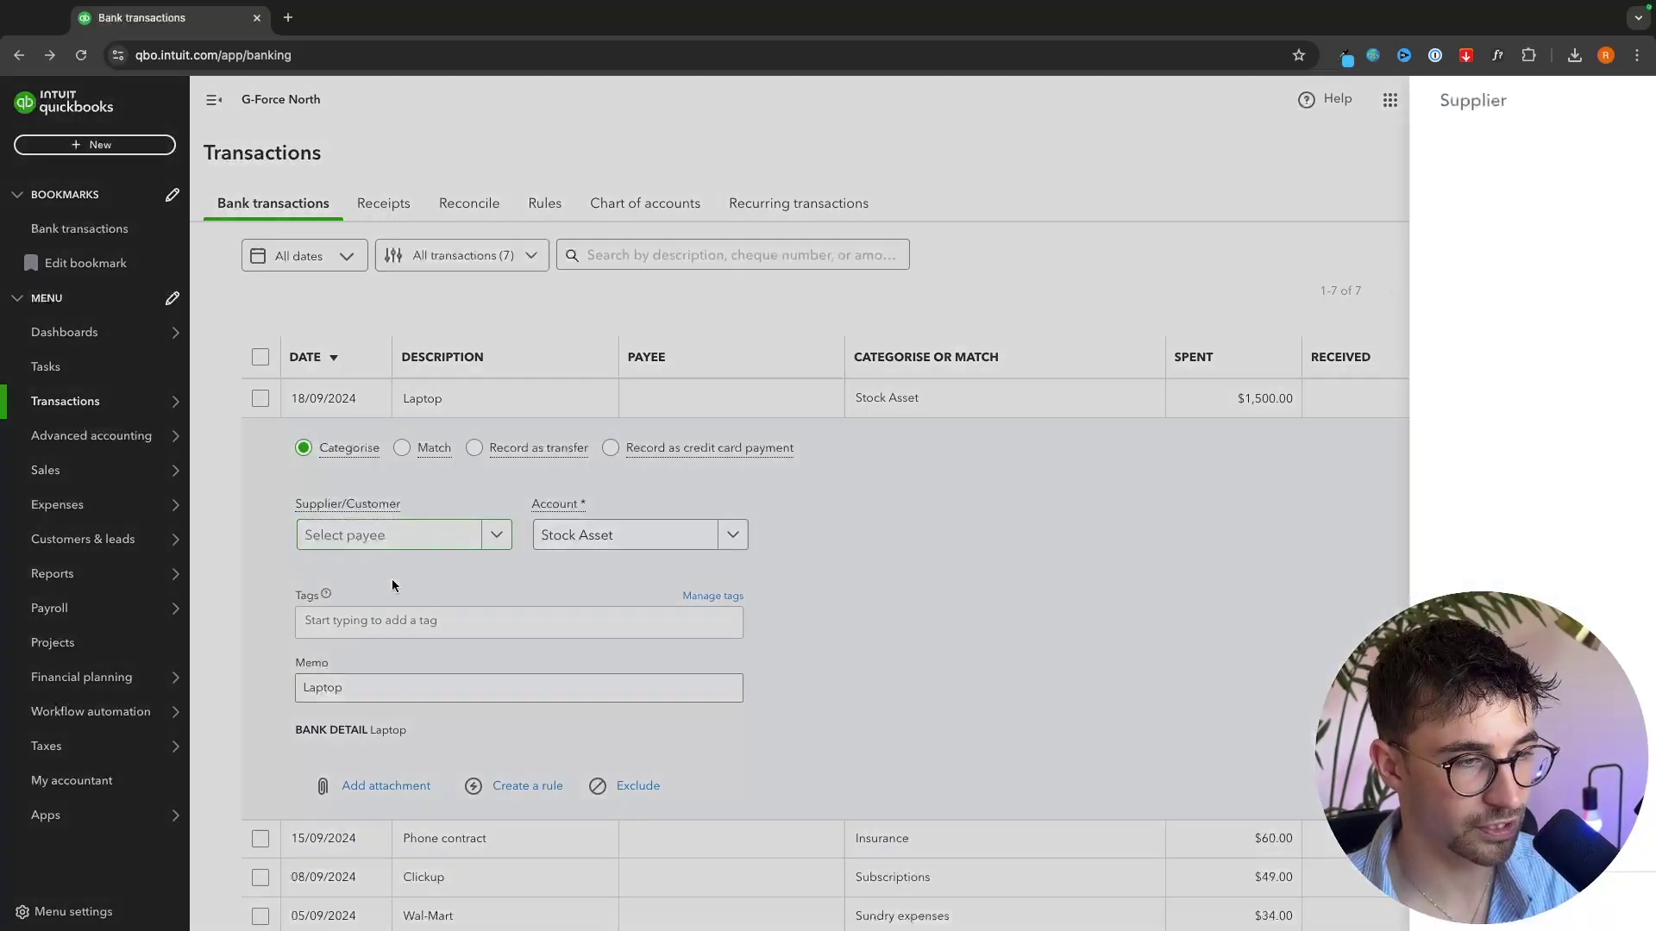
pyautogui.click(1176, 301)
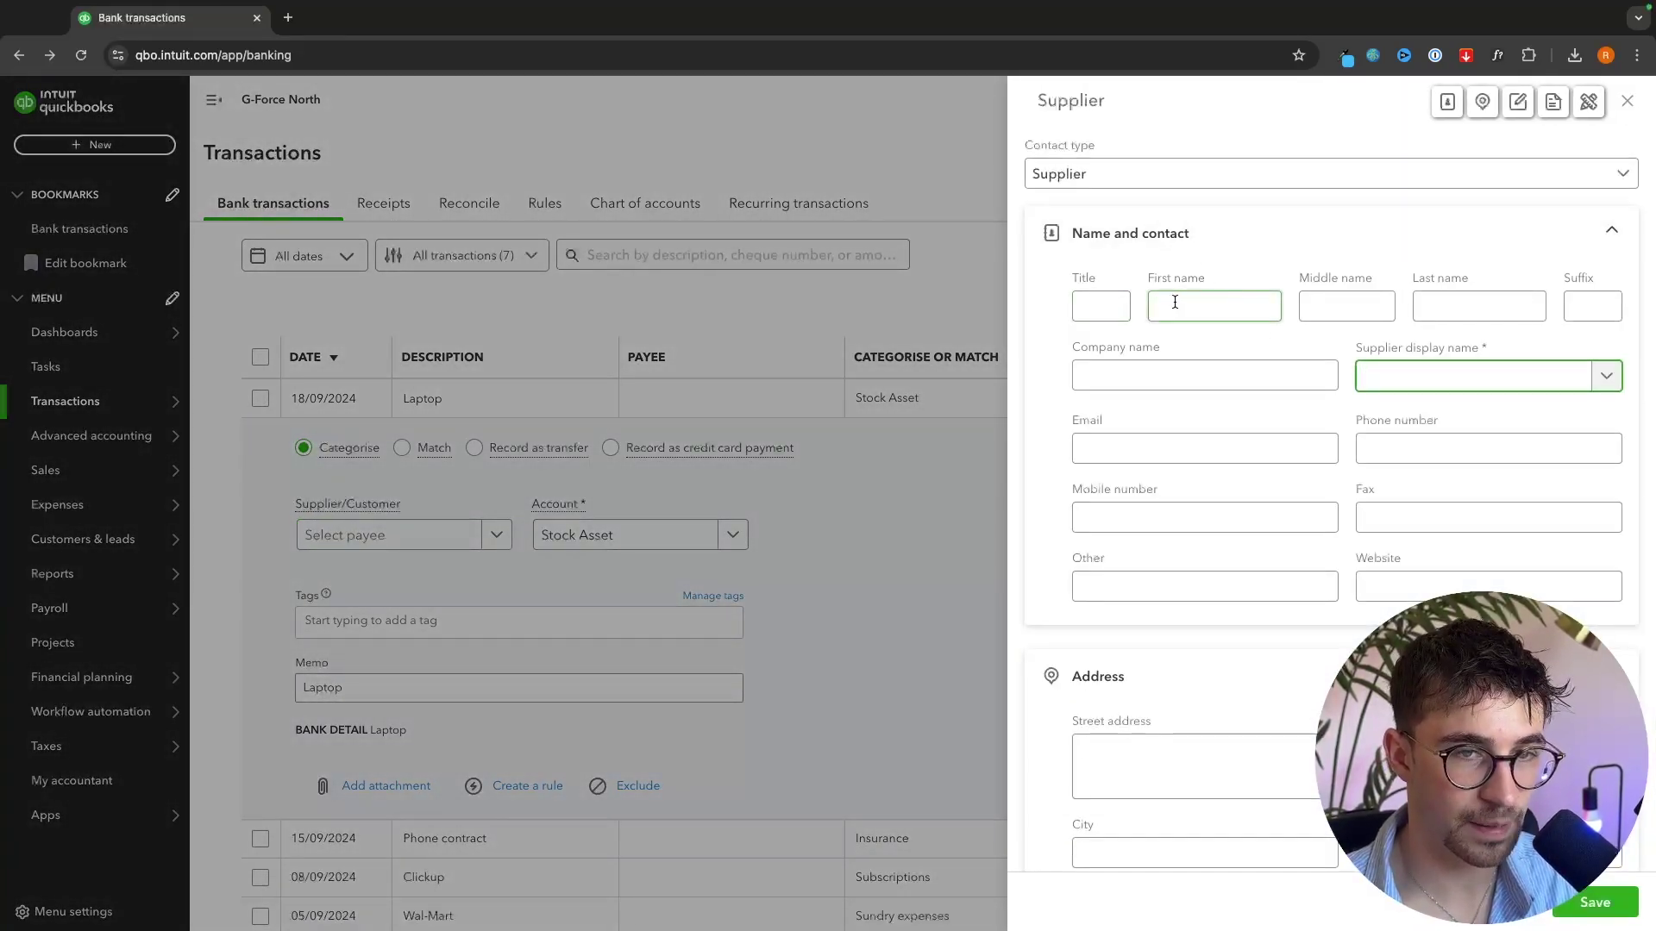
pyautogui.click(1377, 595)
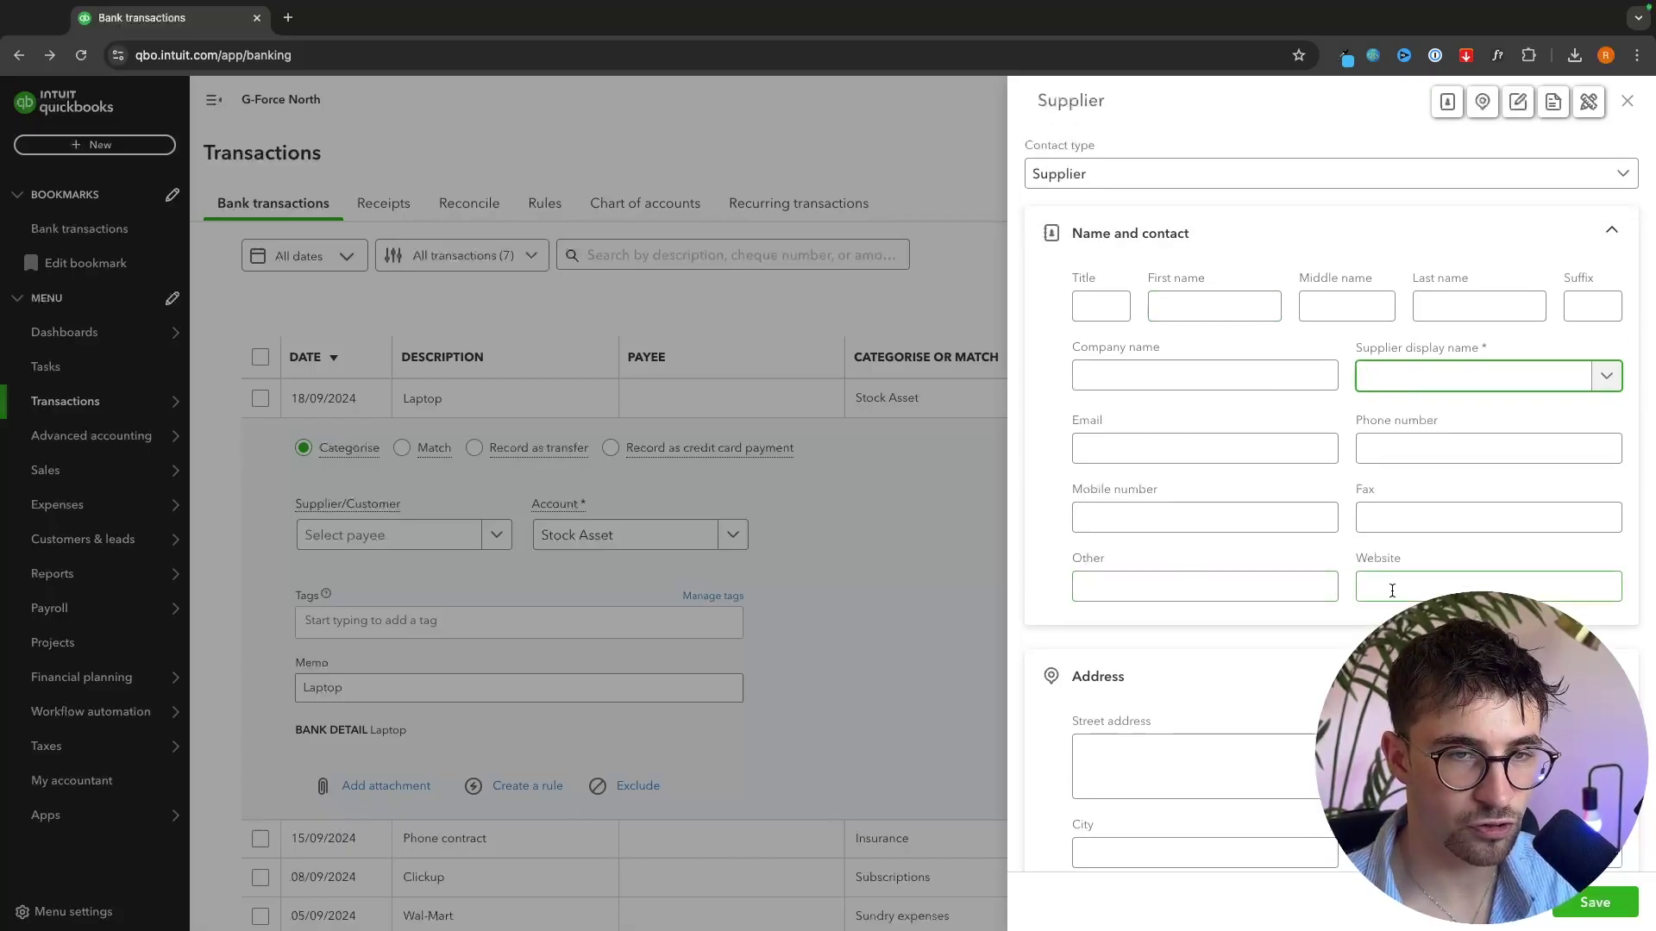
pyautogui.click(1169, 373)
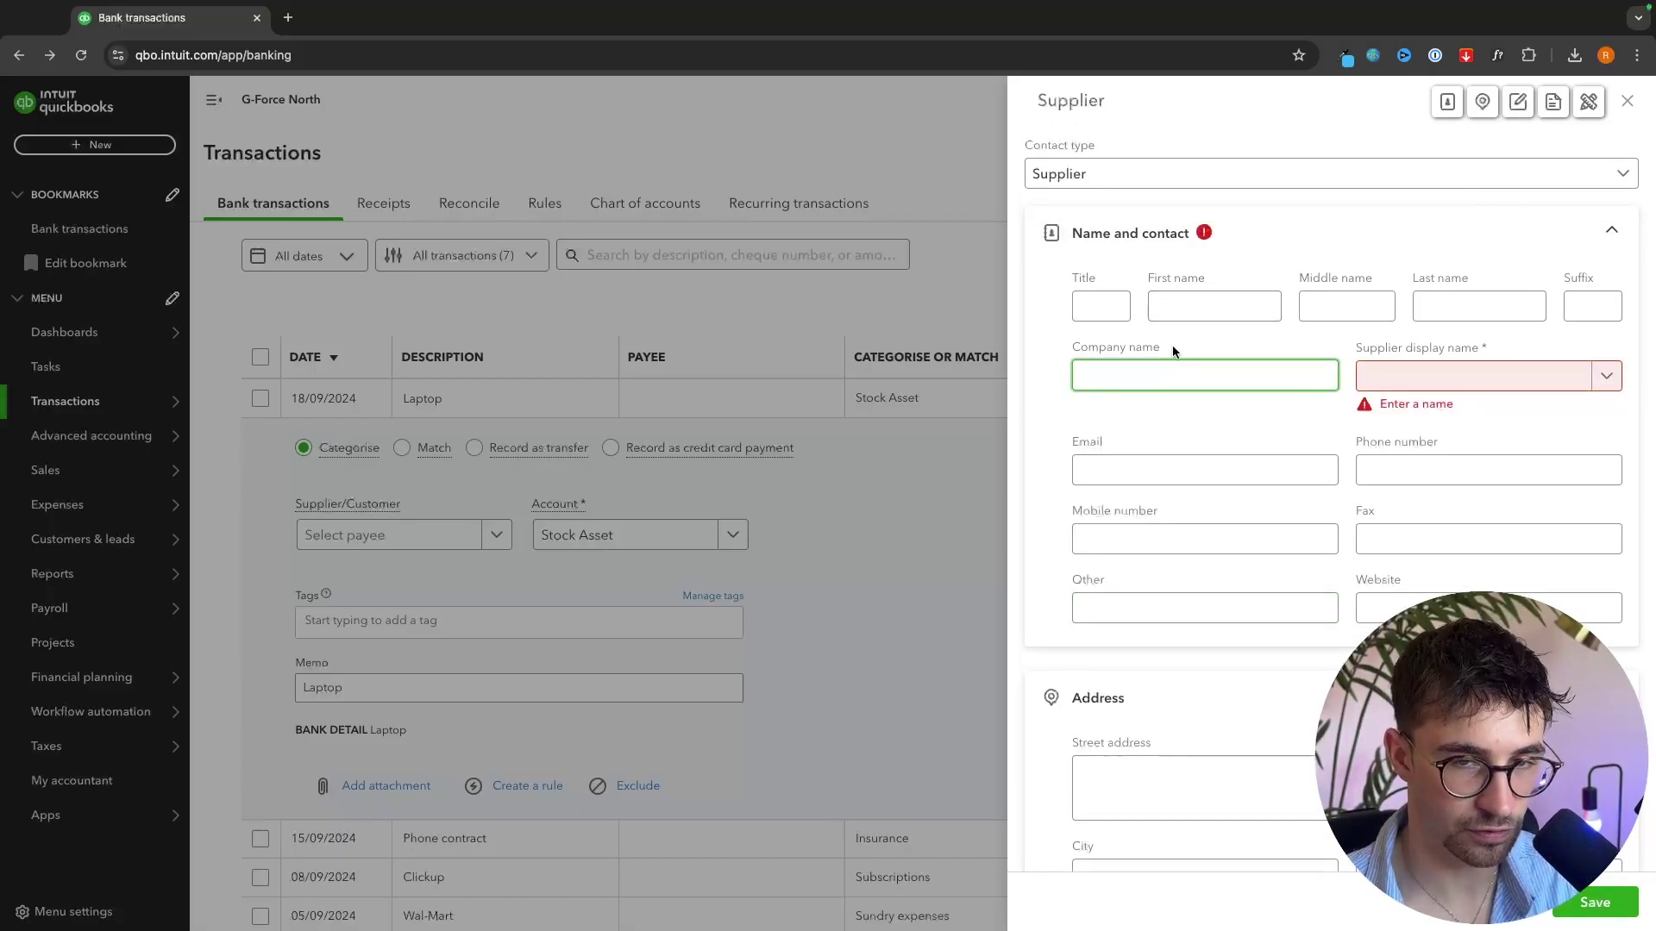
pyautogui.write('Apple')
pyautogui.click(1242, 330)
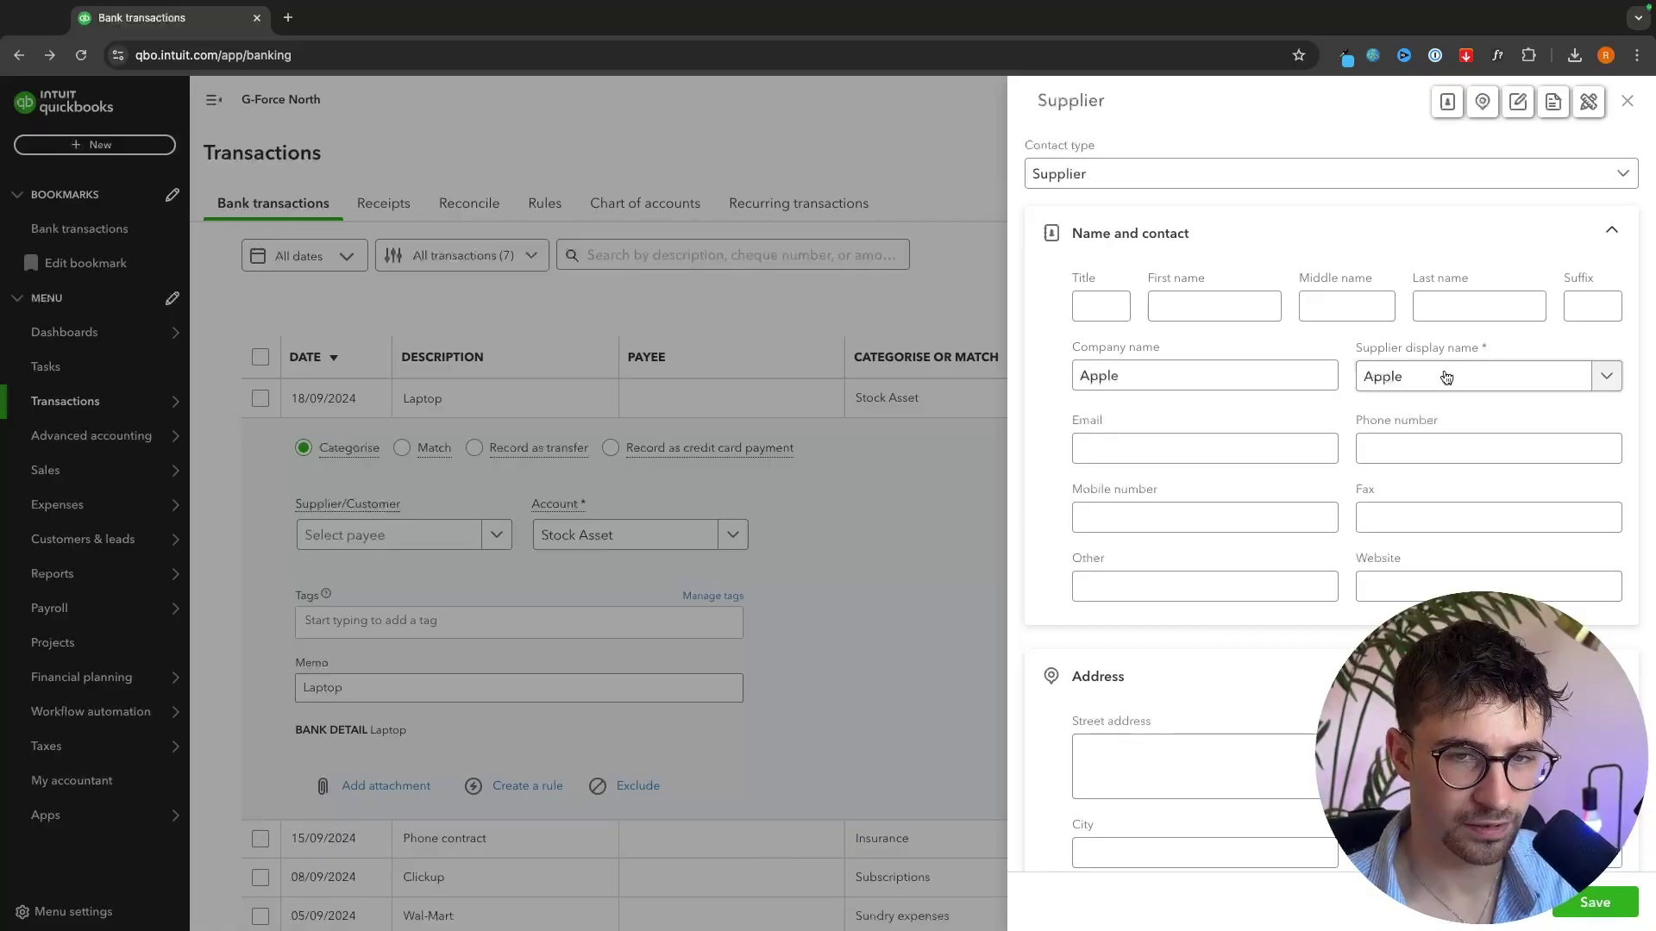
pyautogui.click(1593, 902)
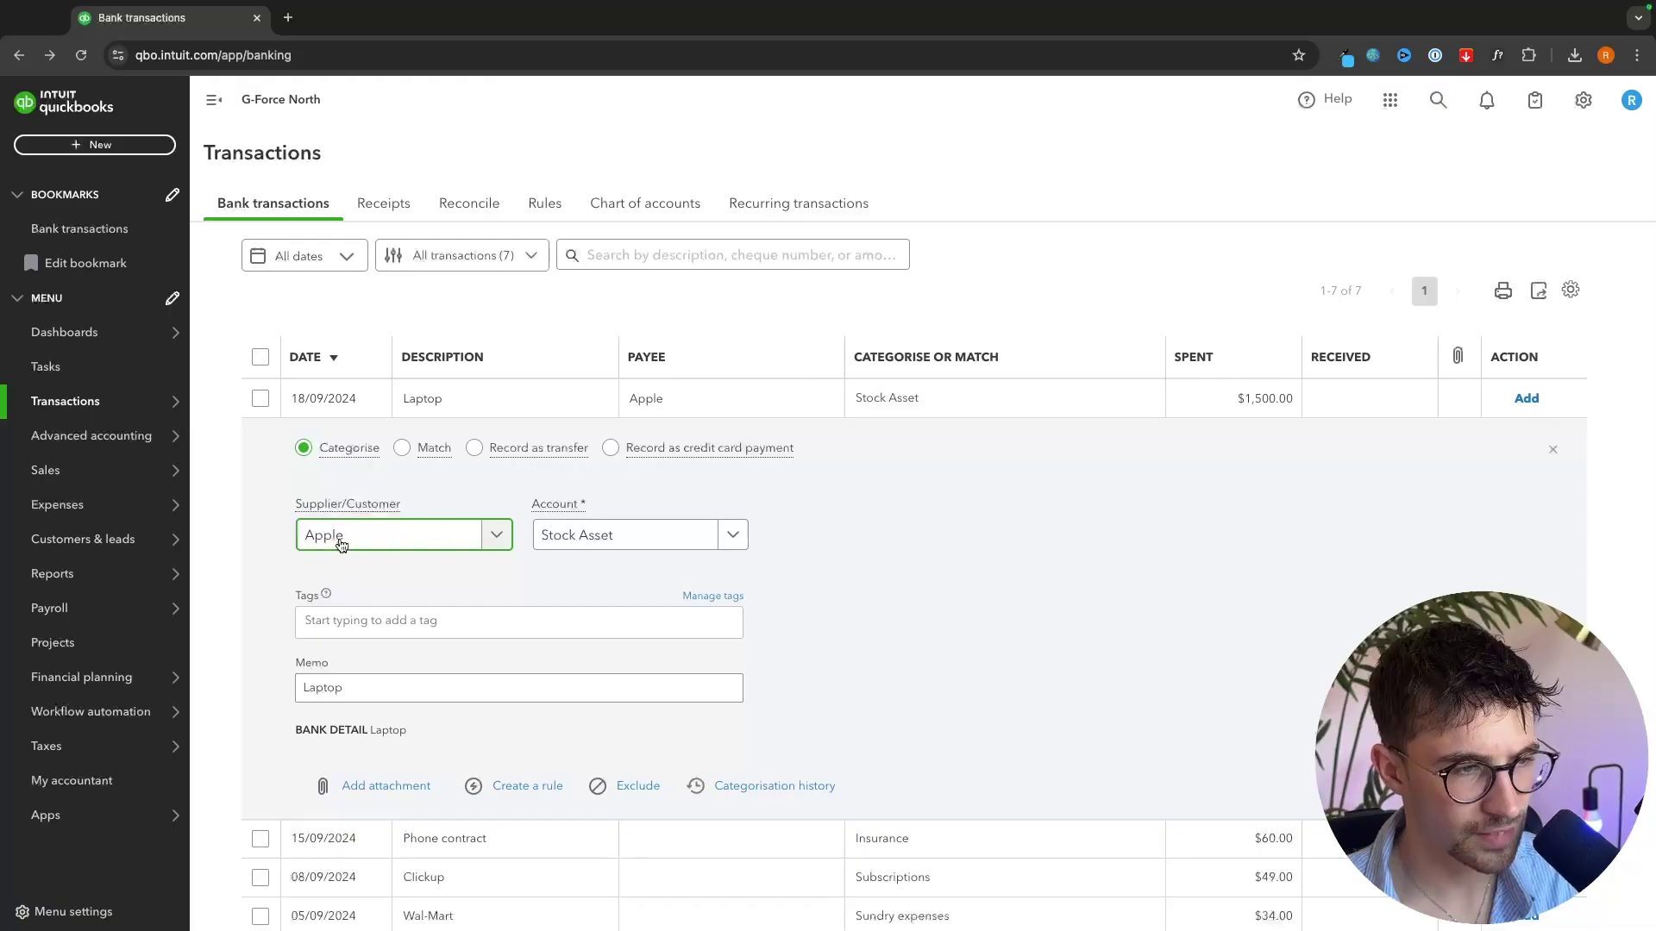
# - Categorise the Laptop transaction as Computer equipment cost brought forward
pyautogui.click(732, 535)
pyautogui.scroll(-5, 729, 655)
pyautogui.scroll(-4, 730, 654)
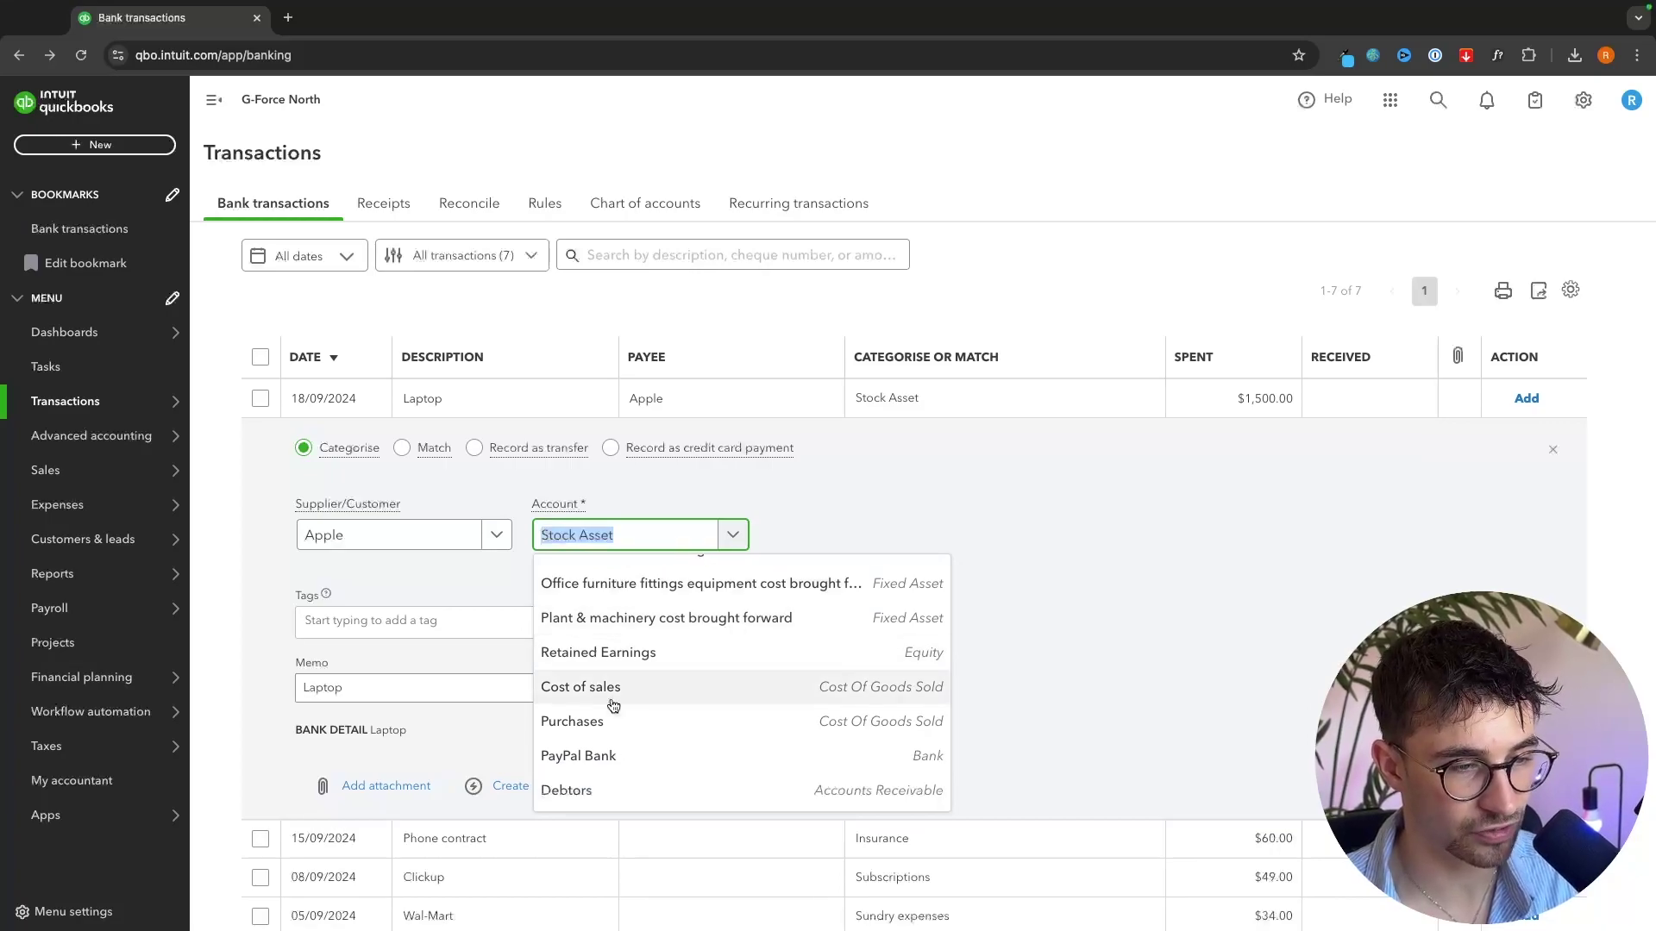
pyautogui.scroll(5, 621, 703)
pyautogui.scroll(10, 640, 710)
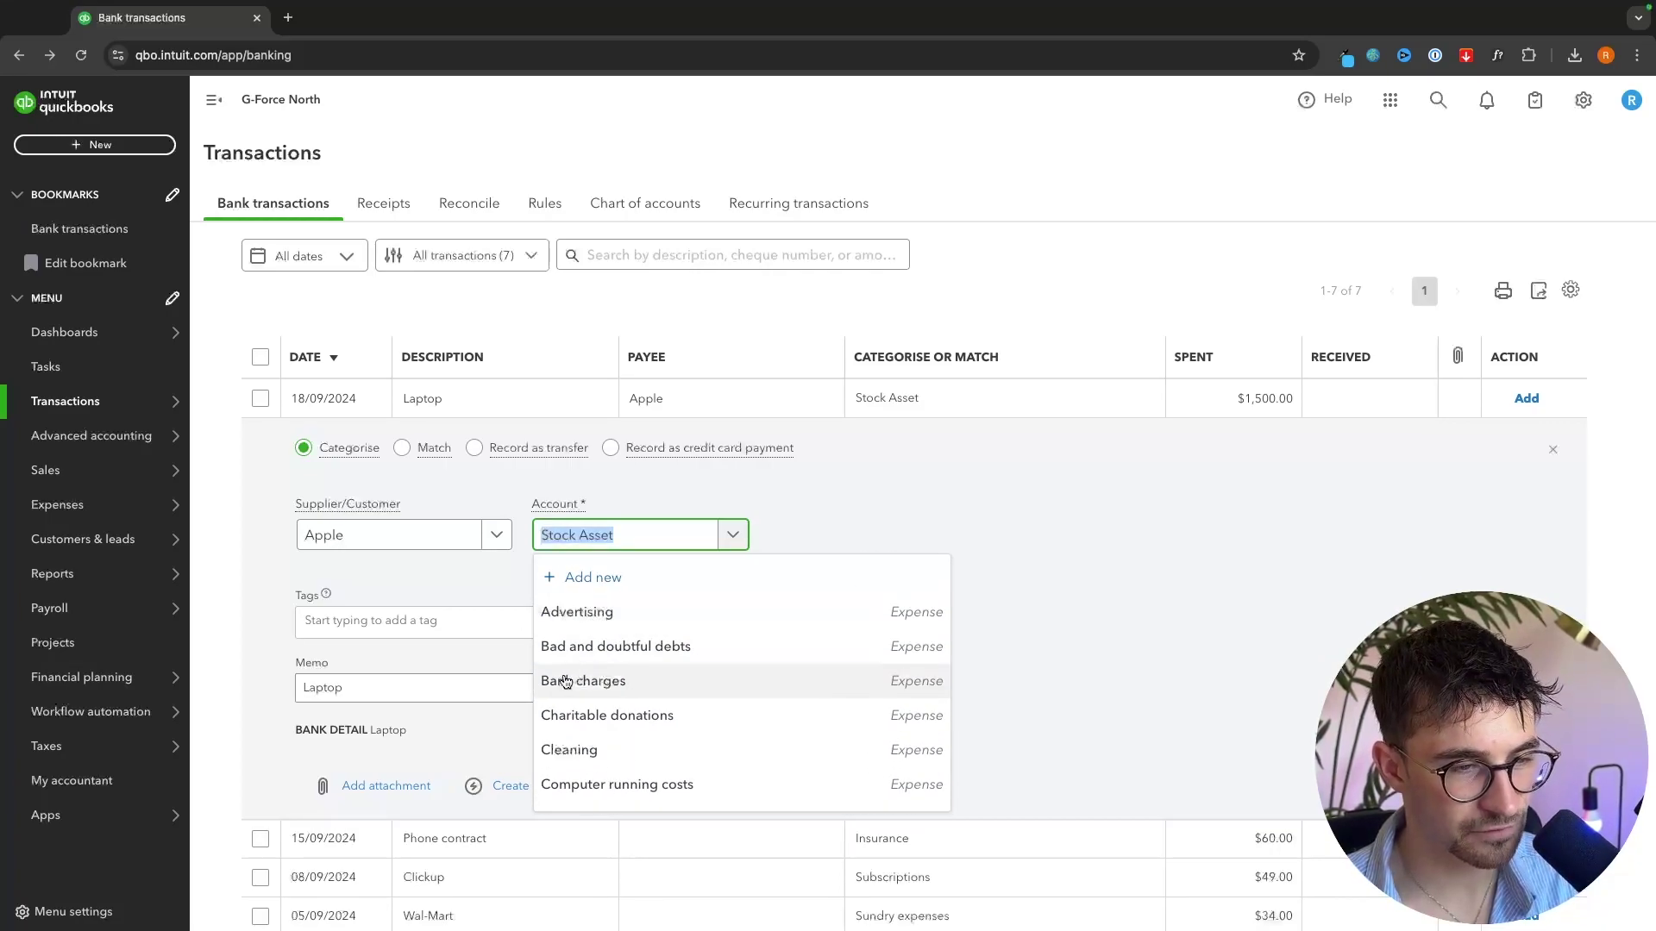
pyautogui.scroll(-2, 632, 660)
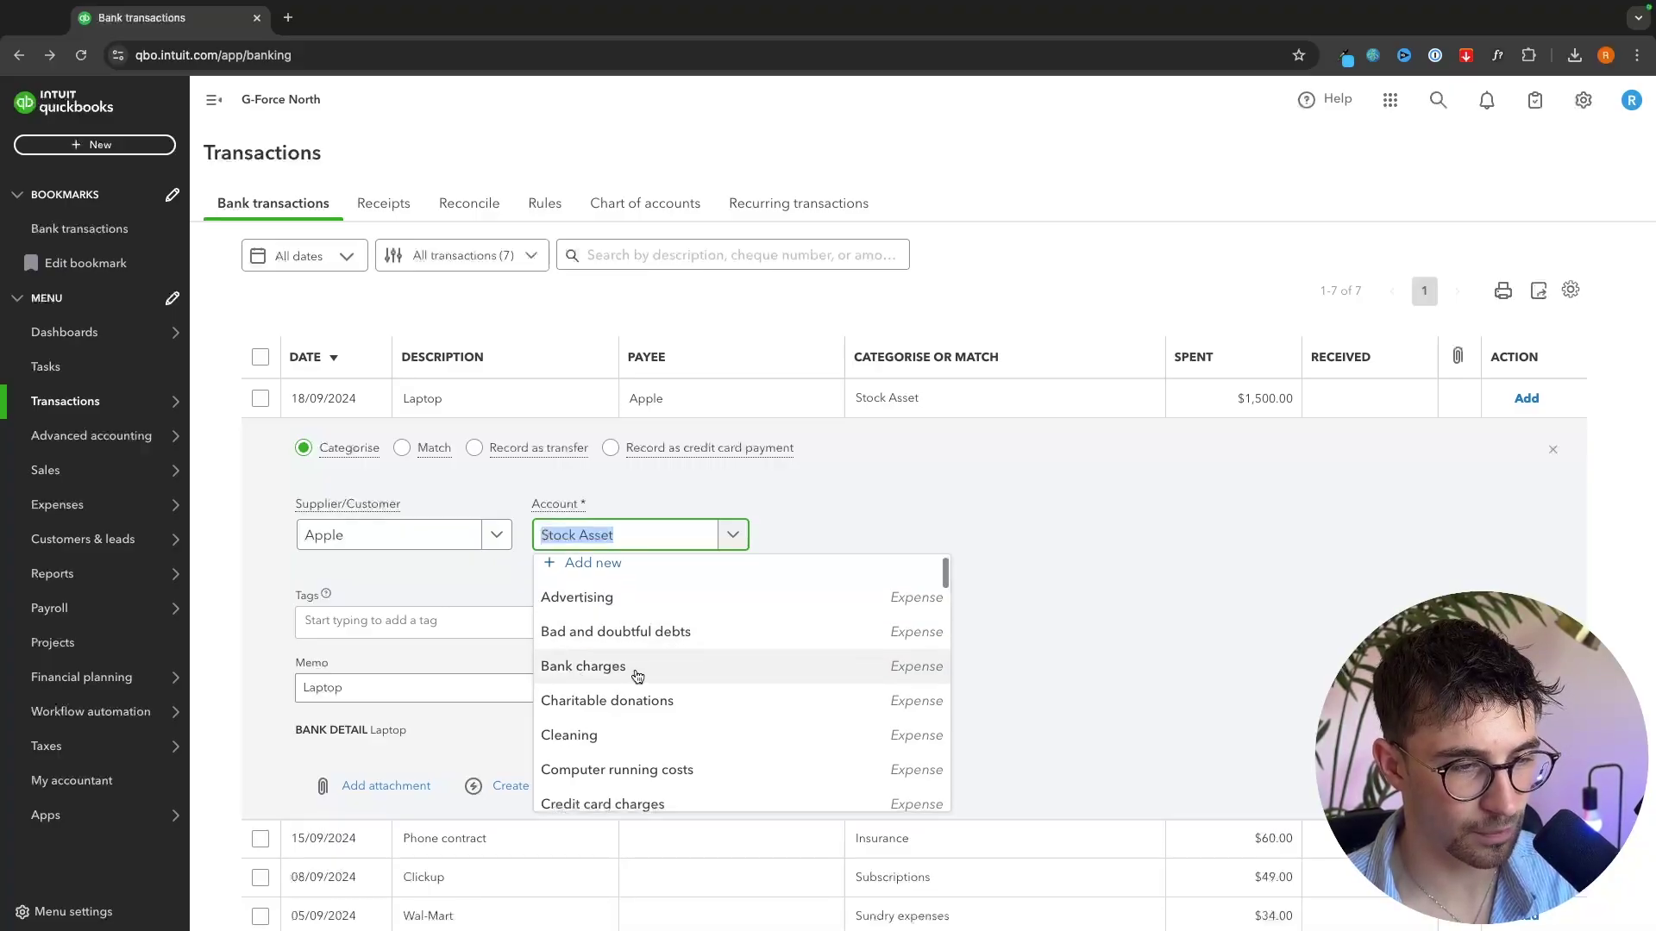
pyautogui.write('com')
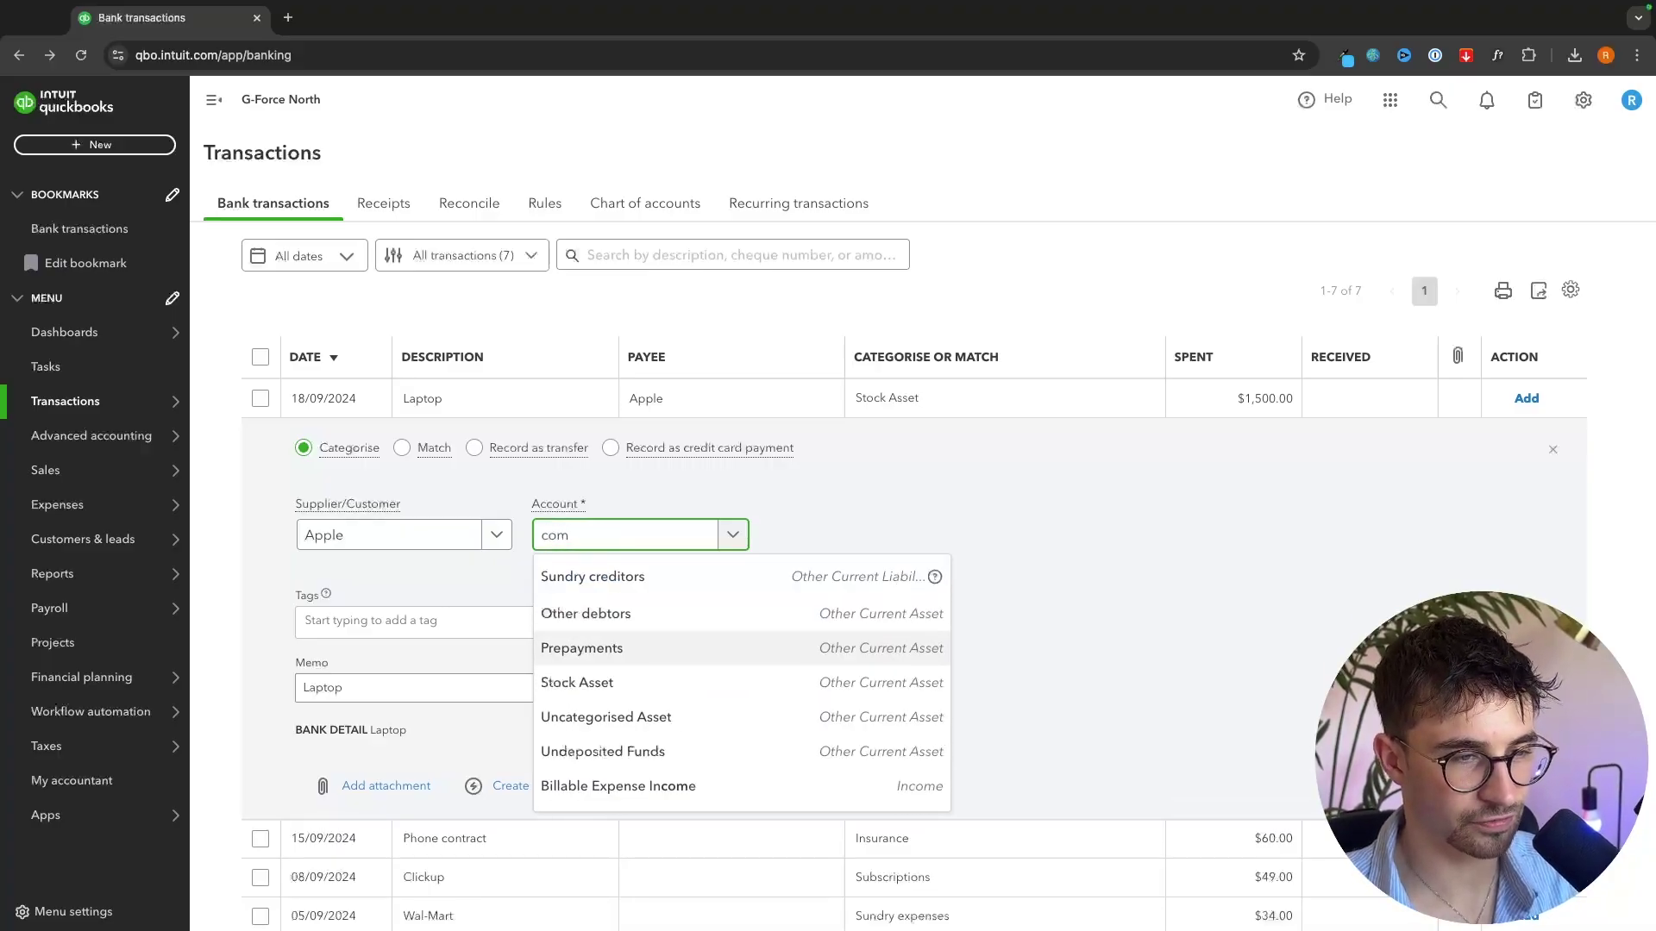
pyautogui.write('p')
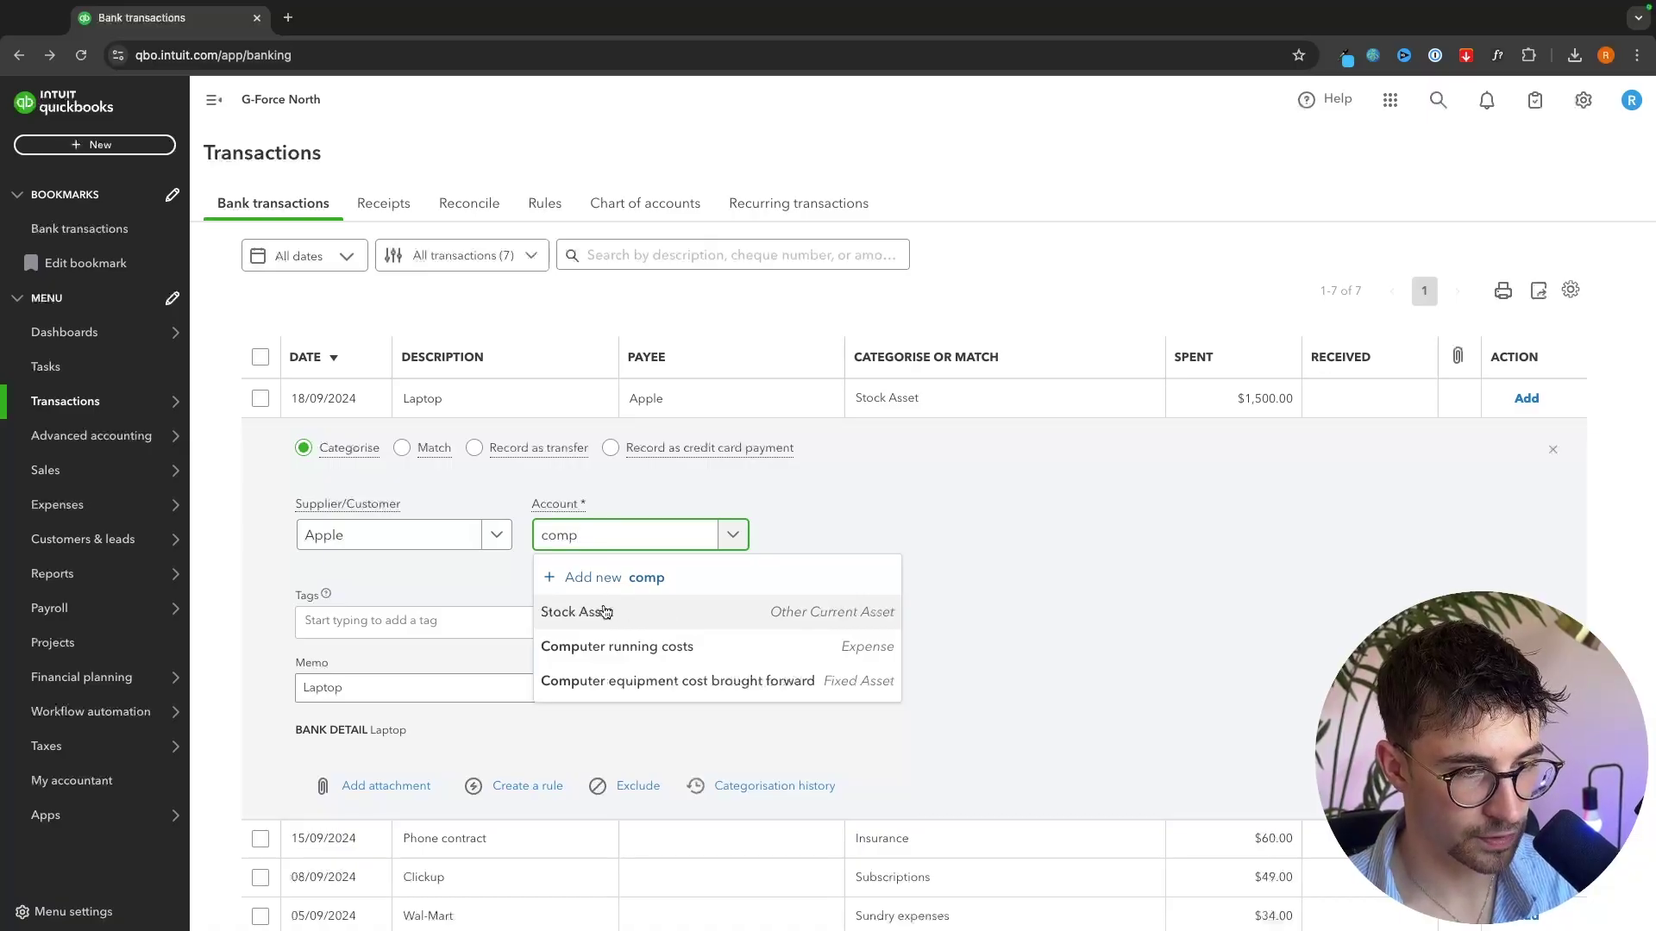
pyautogui.click(572, 683)
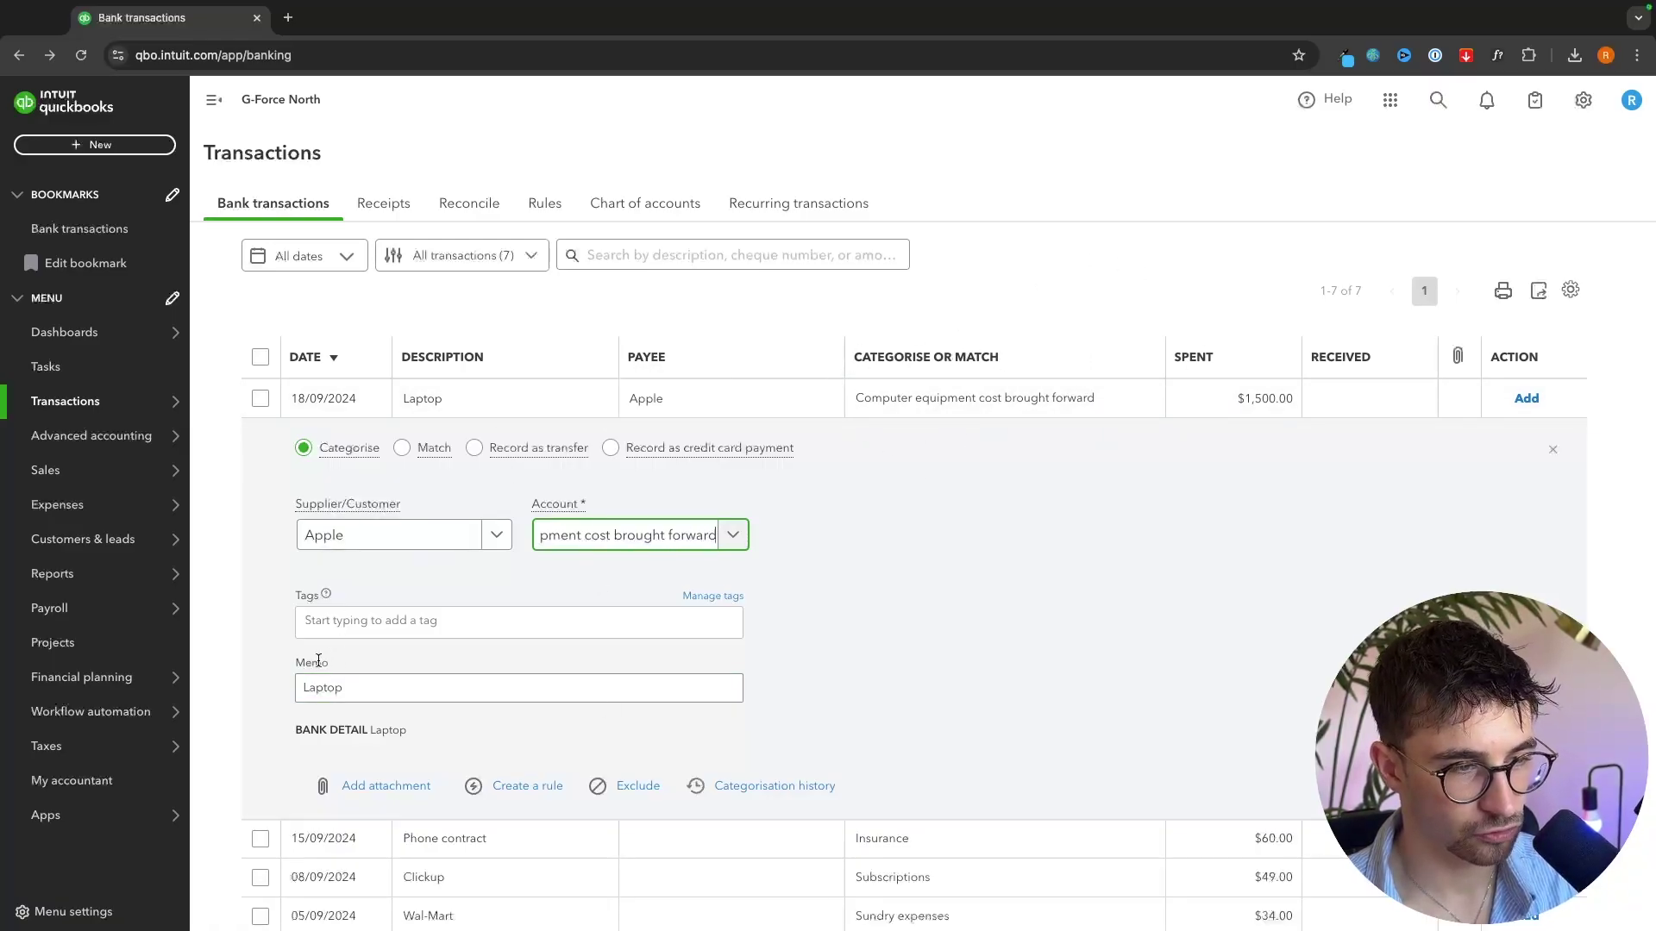
# - Change the memo to 'Apple Macbook Laptop' and add the transaction
pyautogui.click(345, 677)
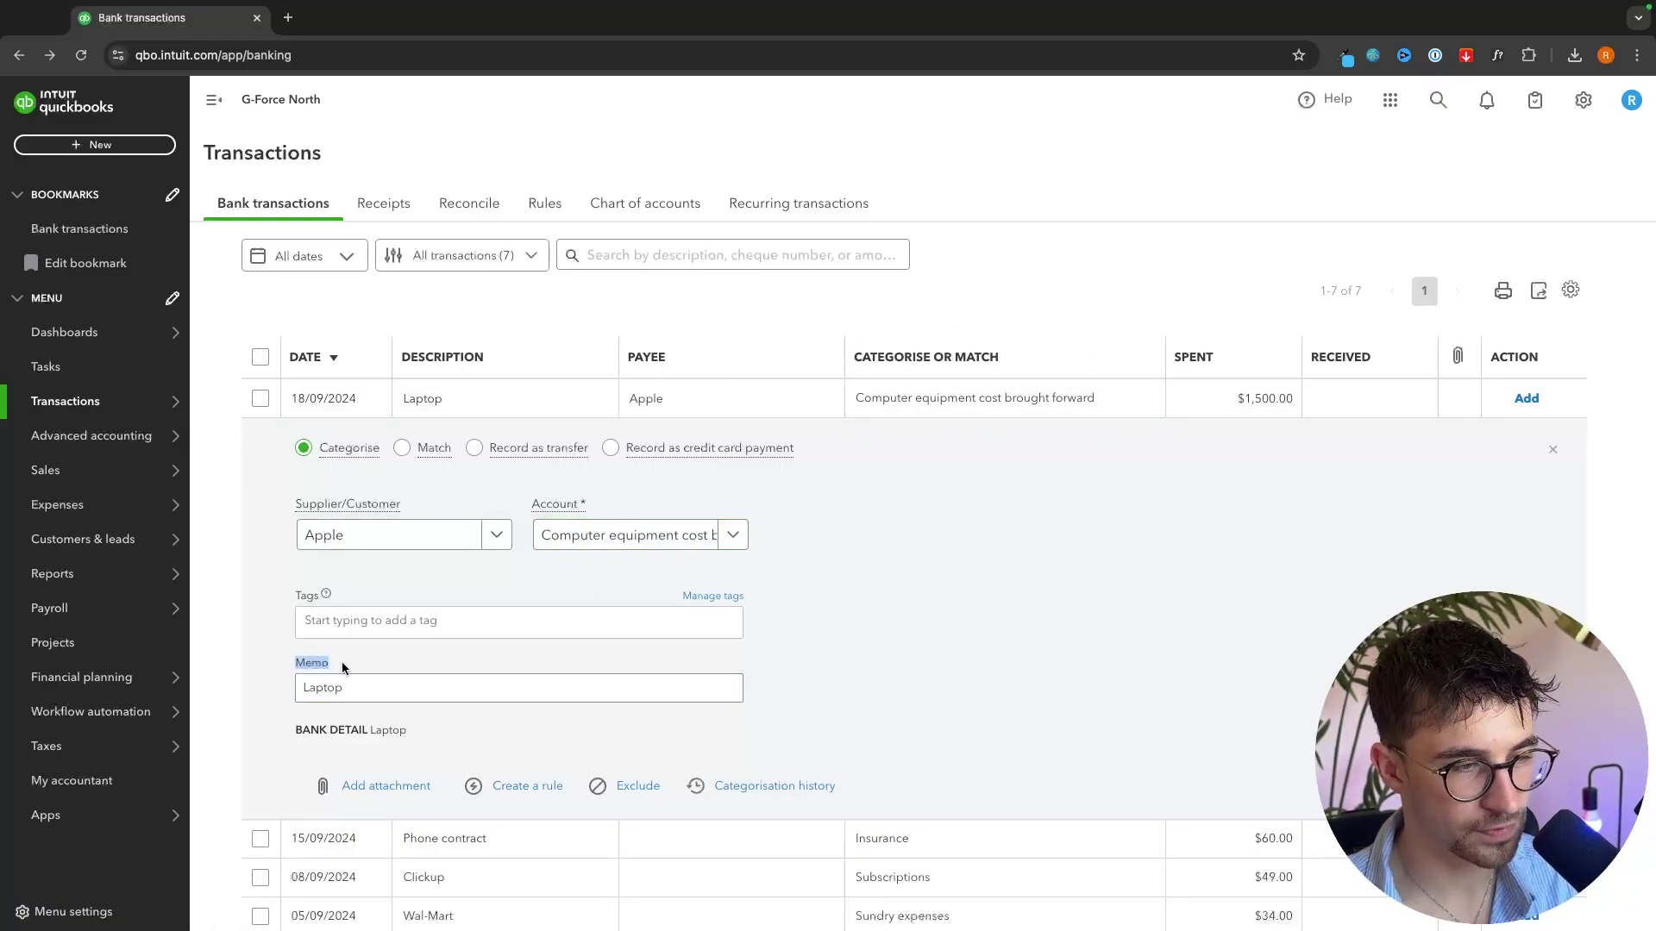
pyautogui.click(301, 686)
pyautogui.write('A')
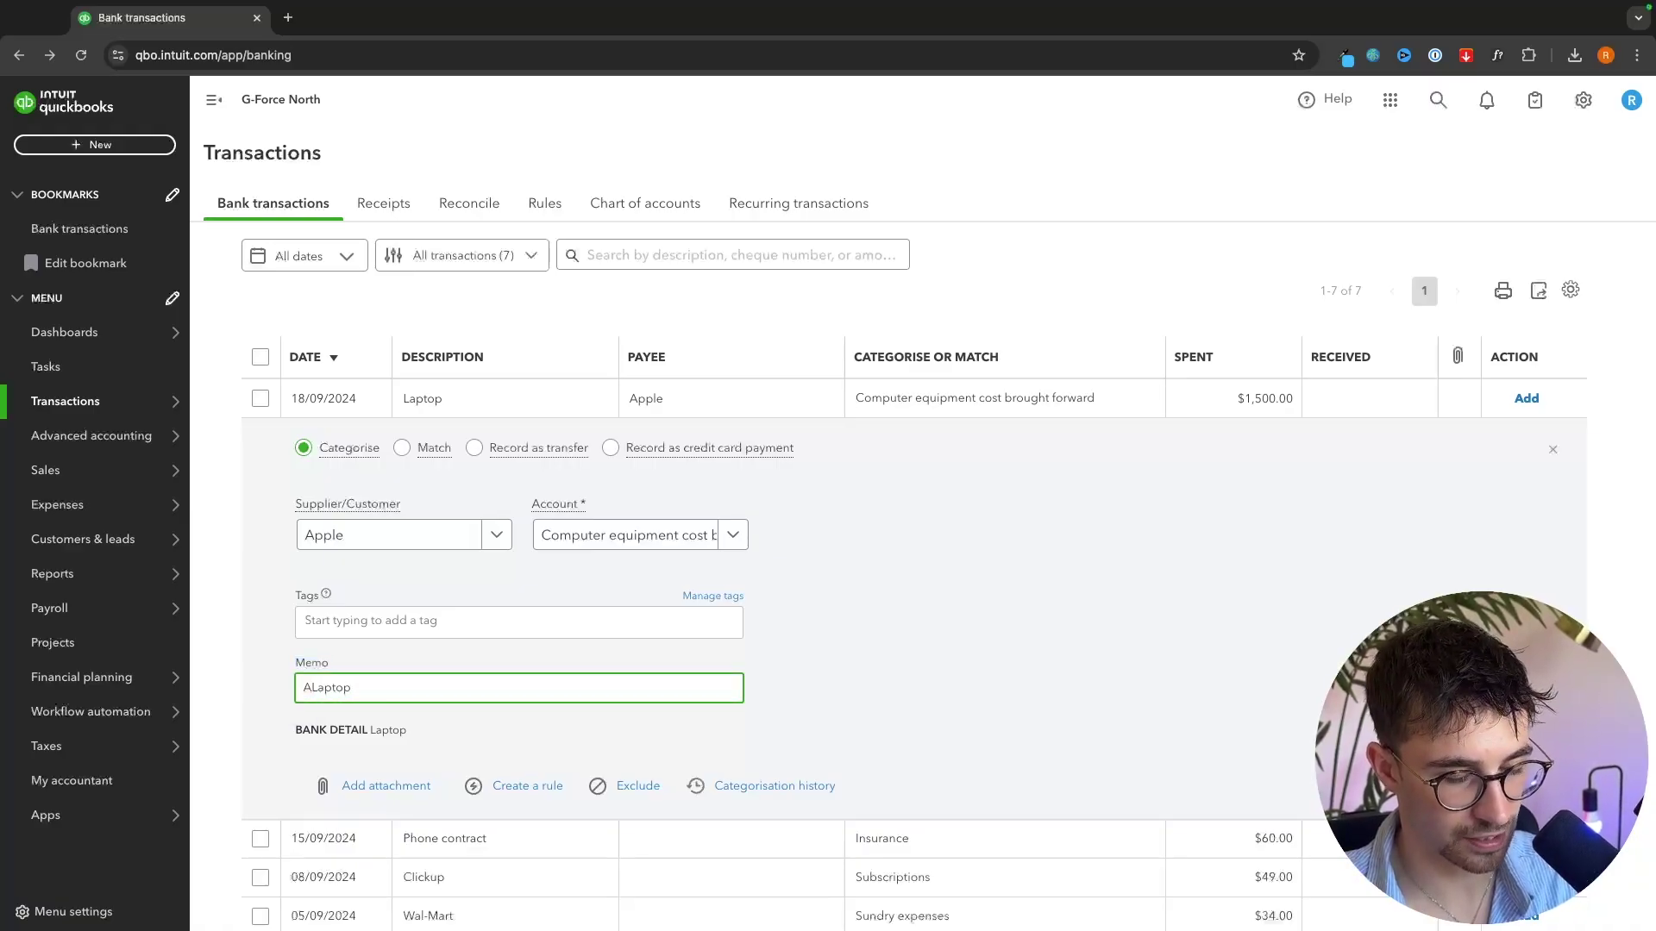
pyautogui.write('pple Macbook')
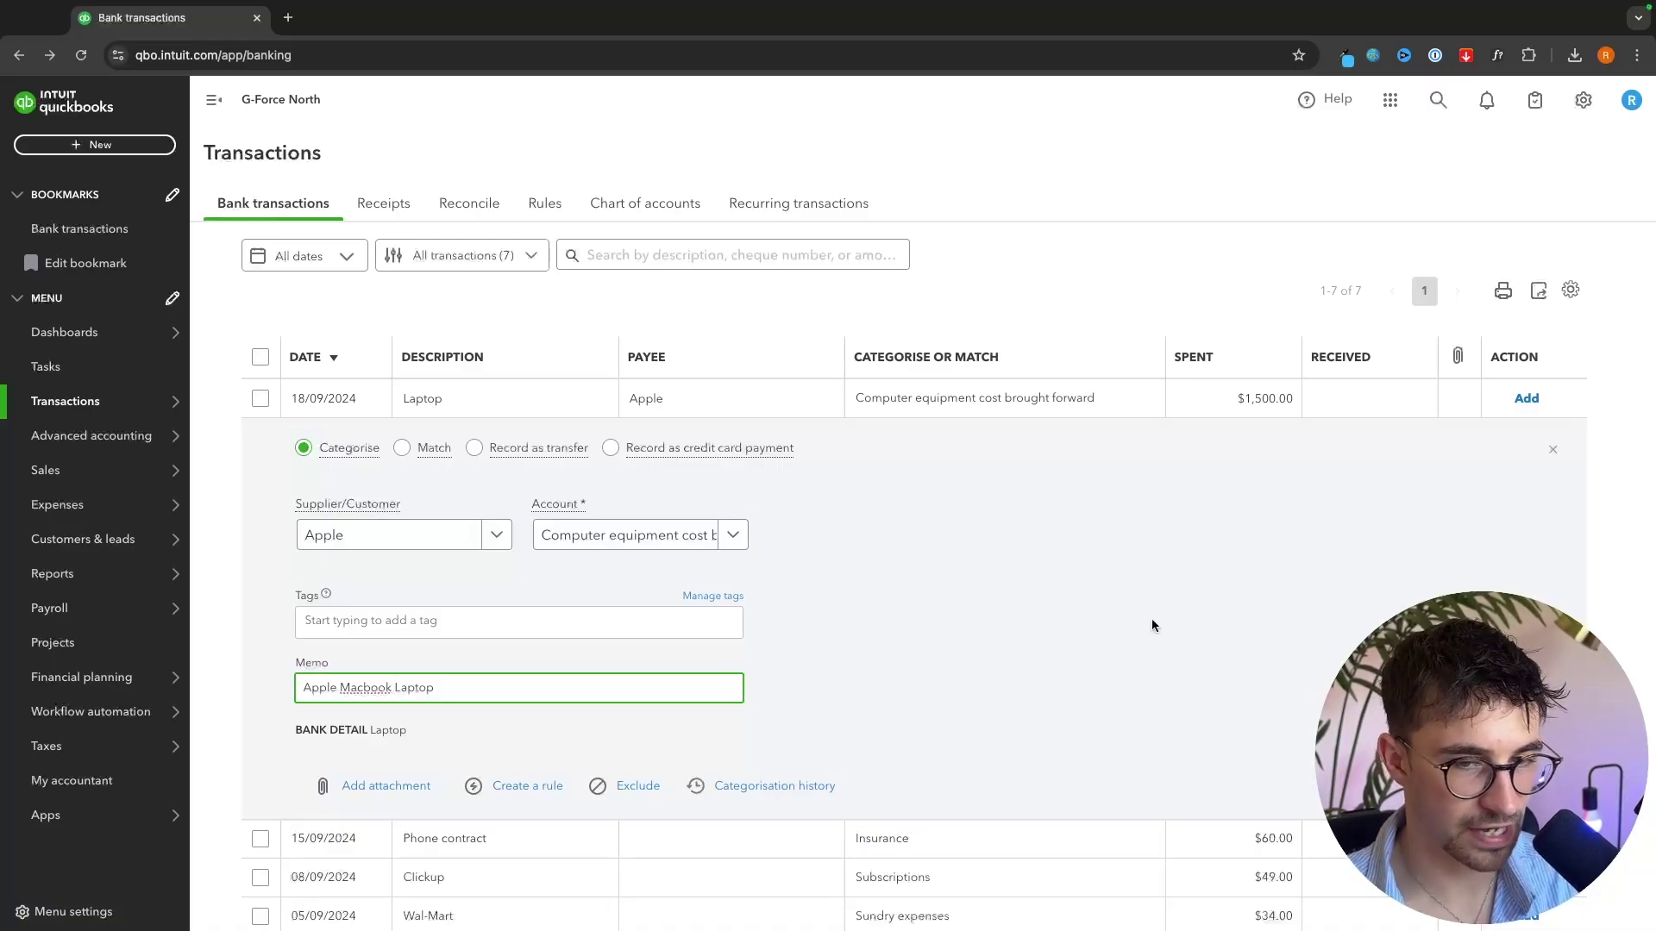
pyautogui.press('Return')
pyautogui.click(407, 445)
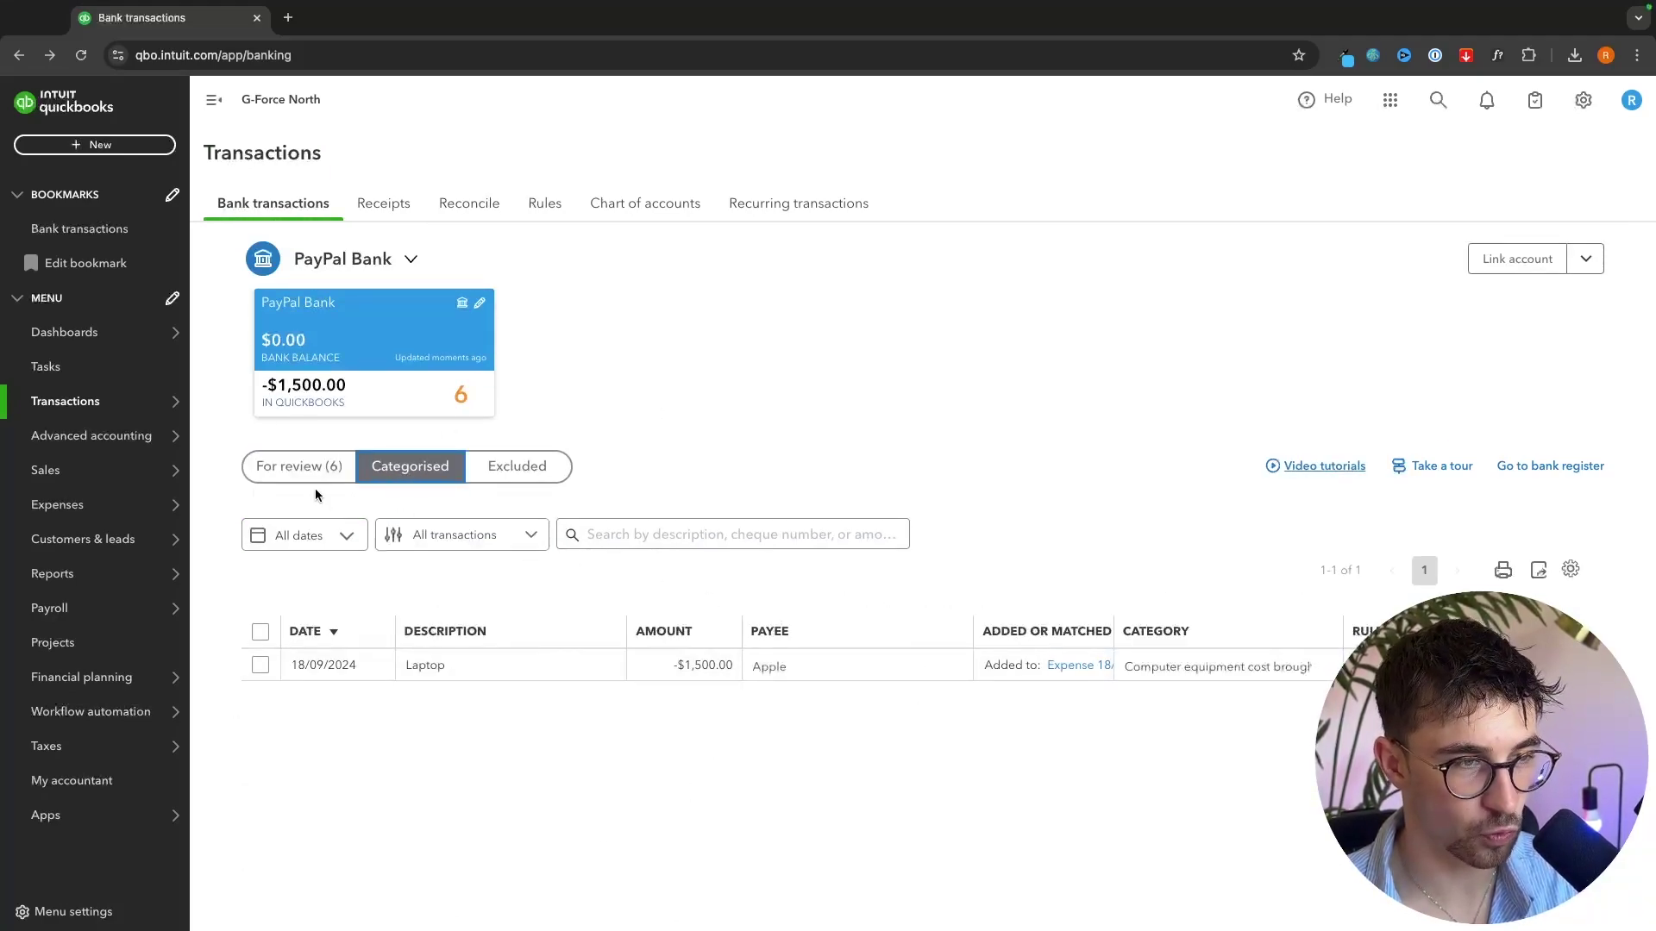
# - Back in For review, expand the $3,950 Bobs Building deposit and bring up its payee list
pyautogui.click(306, 468)
pyautogui.scroll(-1, 703, 707)
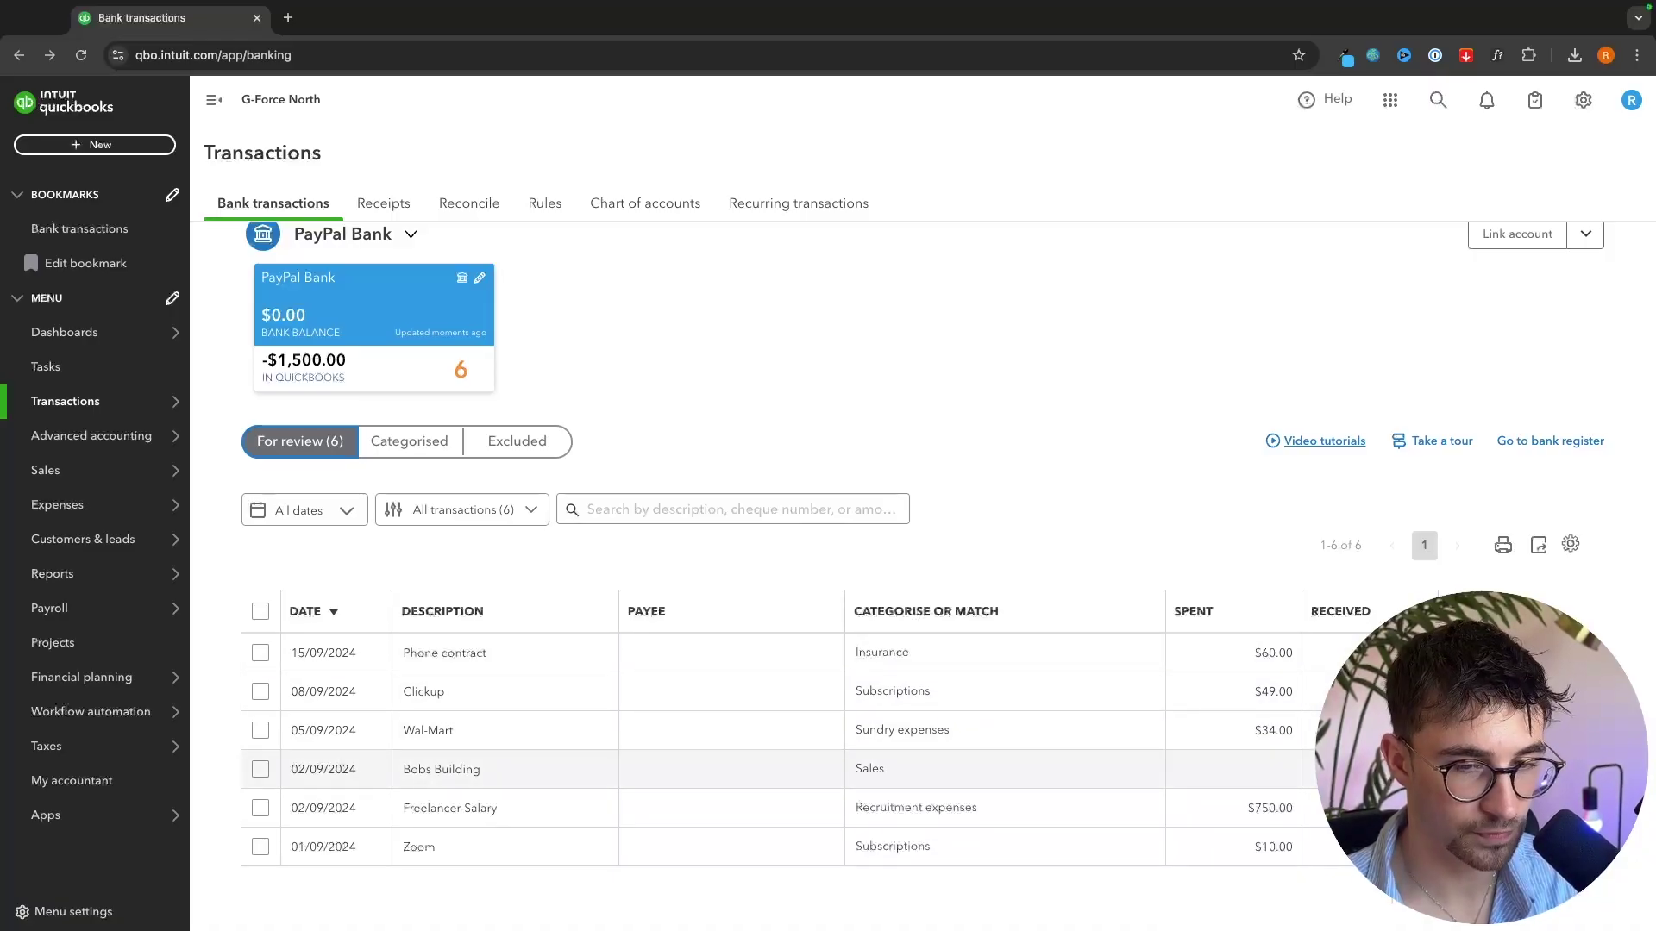
pyautogui.click(466, 776)
pyautogui.scroll(-4, 466, 776)
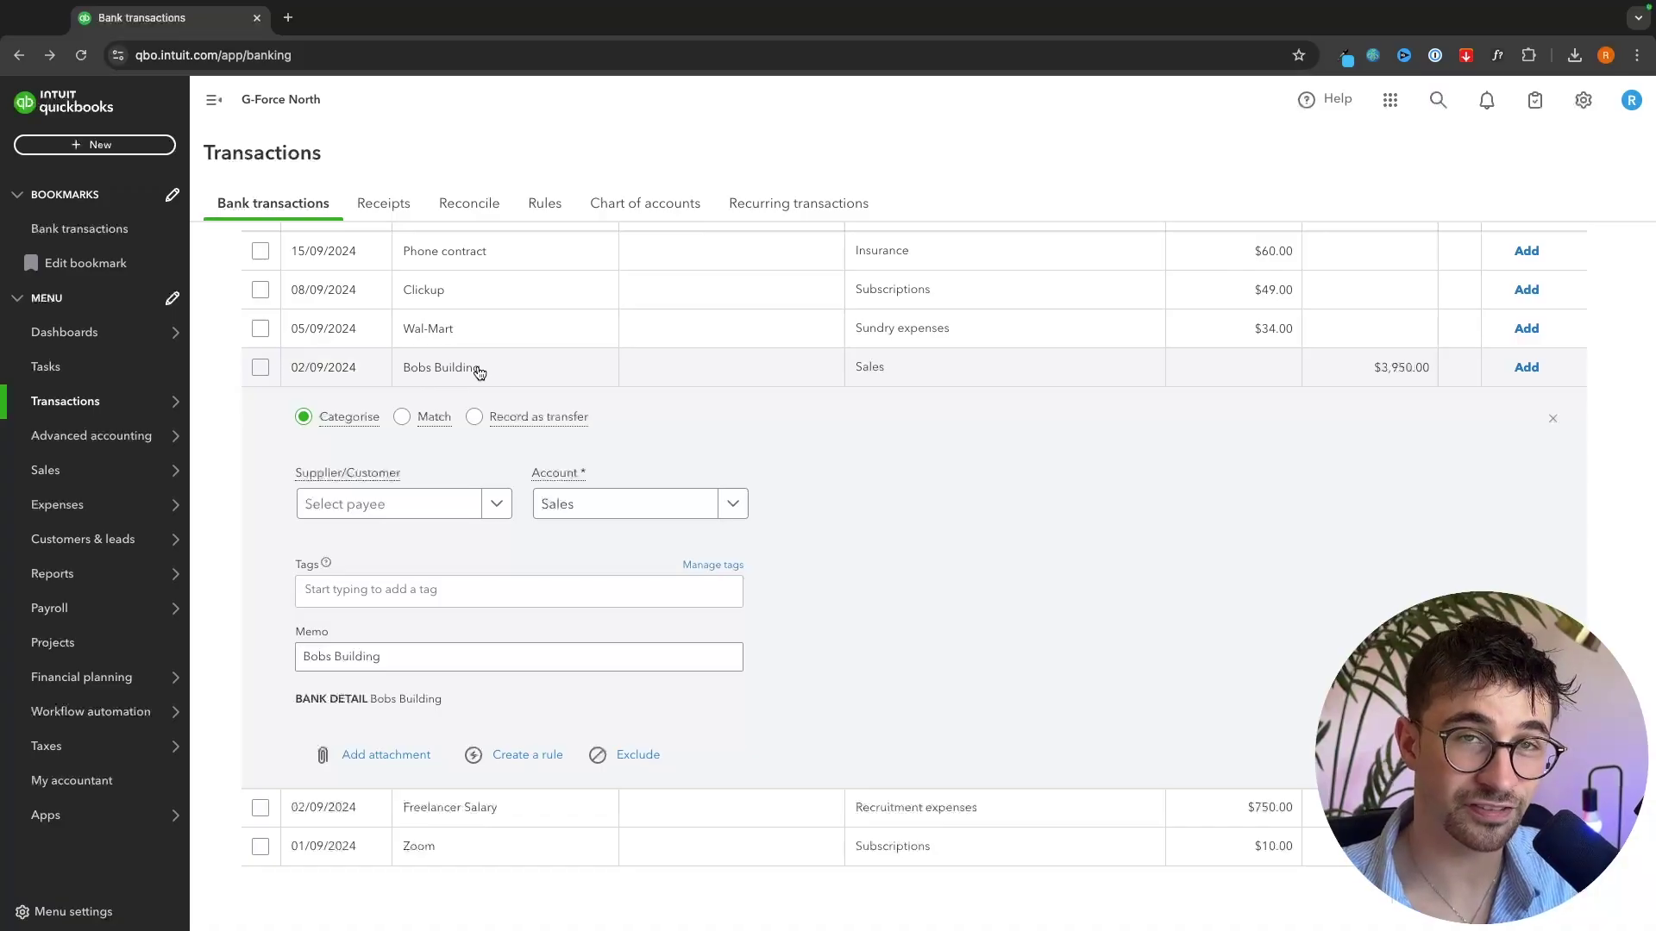
pyautogui.scroll(1, 466, 345)
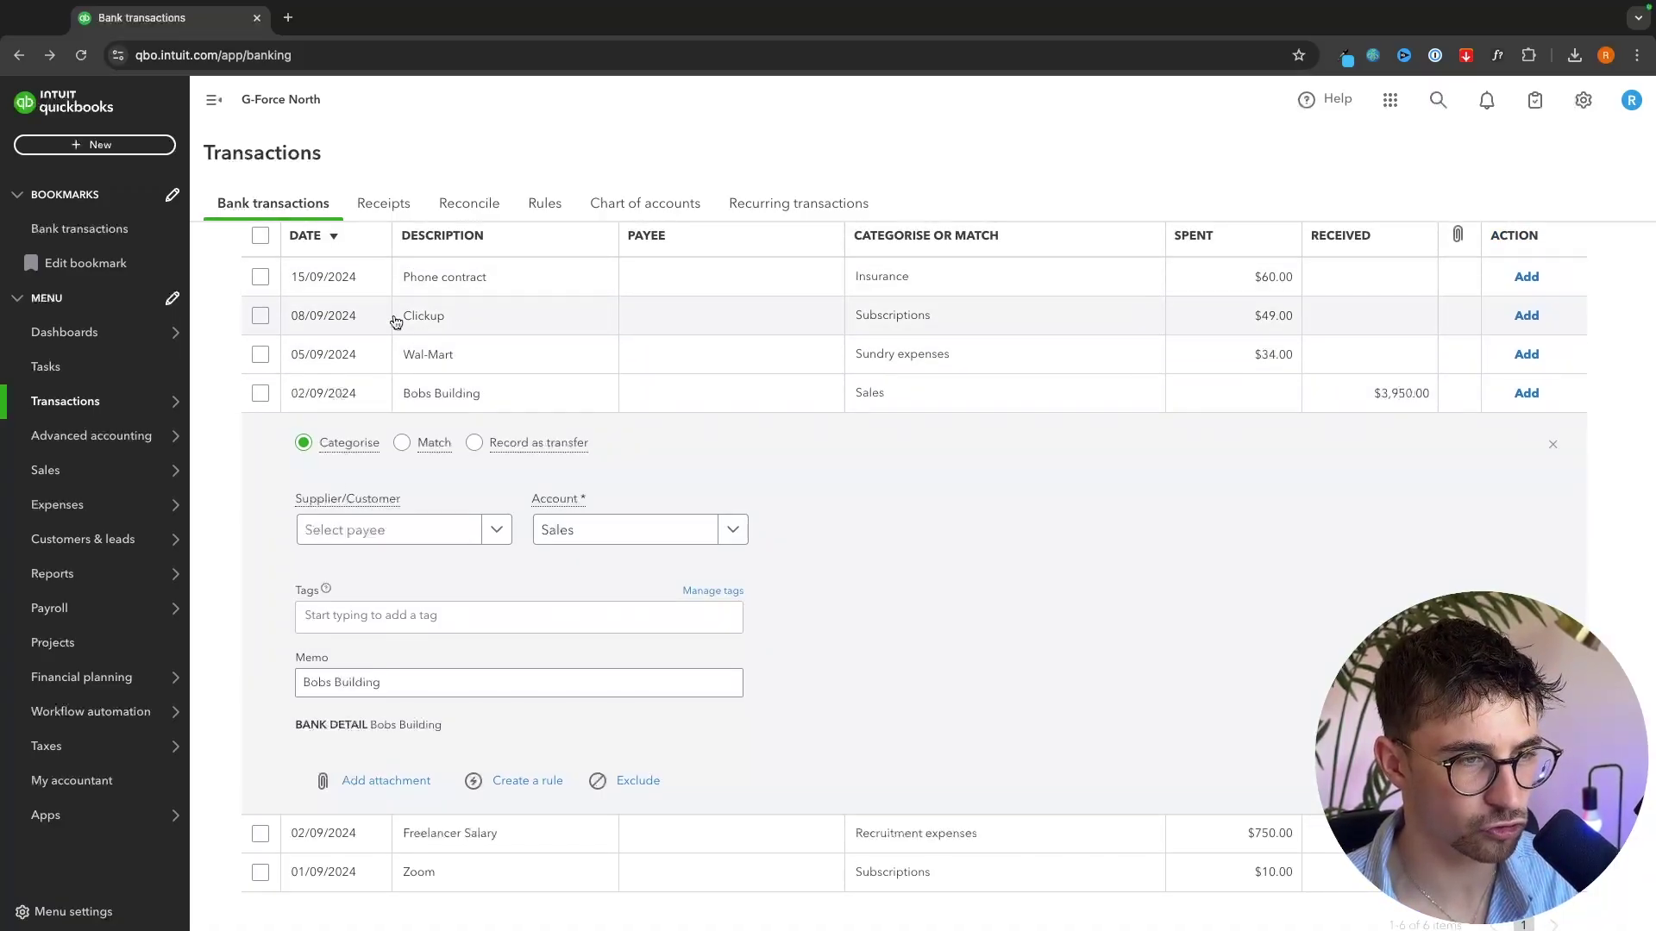
pyautogui.click(377, 529)
# - Create a new customer with company name Bob's Building and begin entering its billing address
pyautogui.click(340, 574)
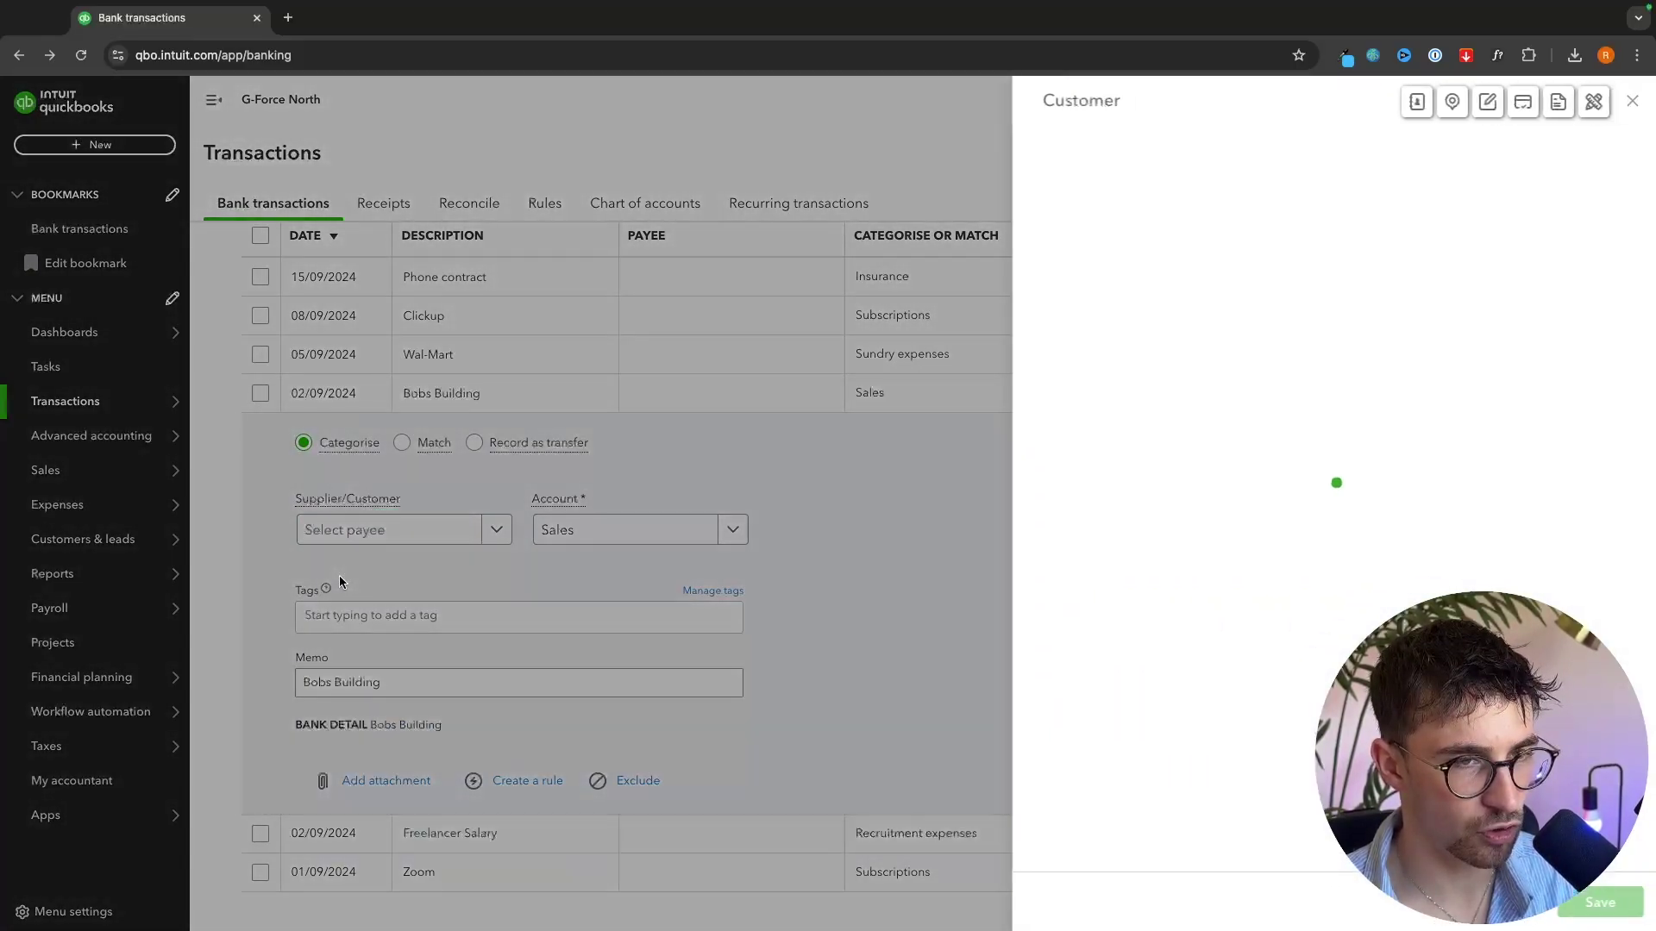
pyautogui.click(1193, 377)
pyautogui.write("Bob's Building")
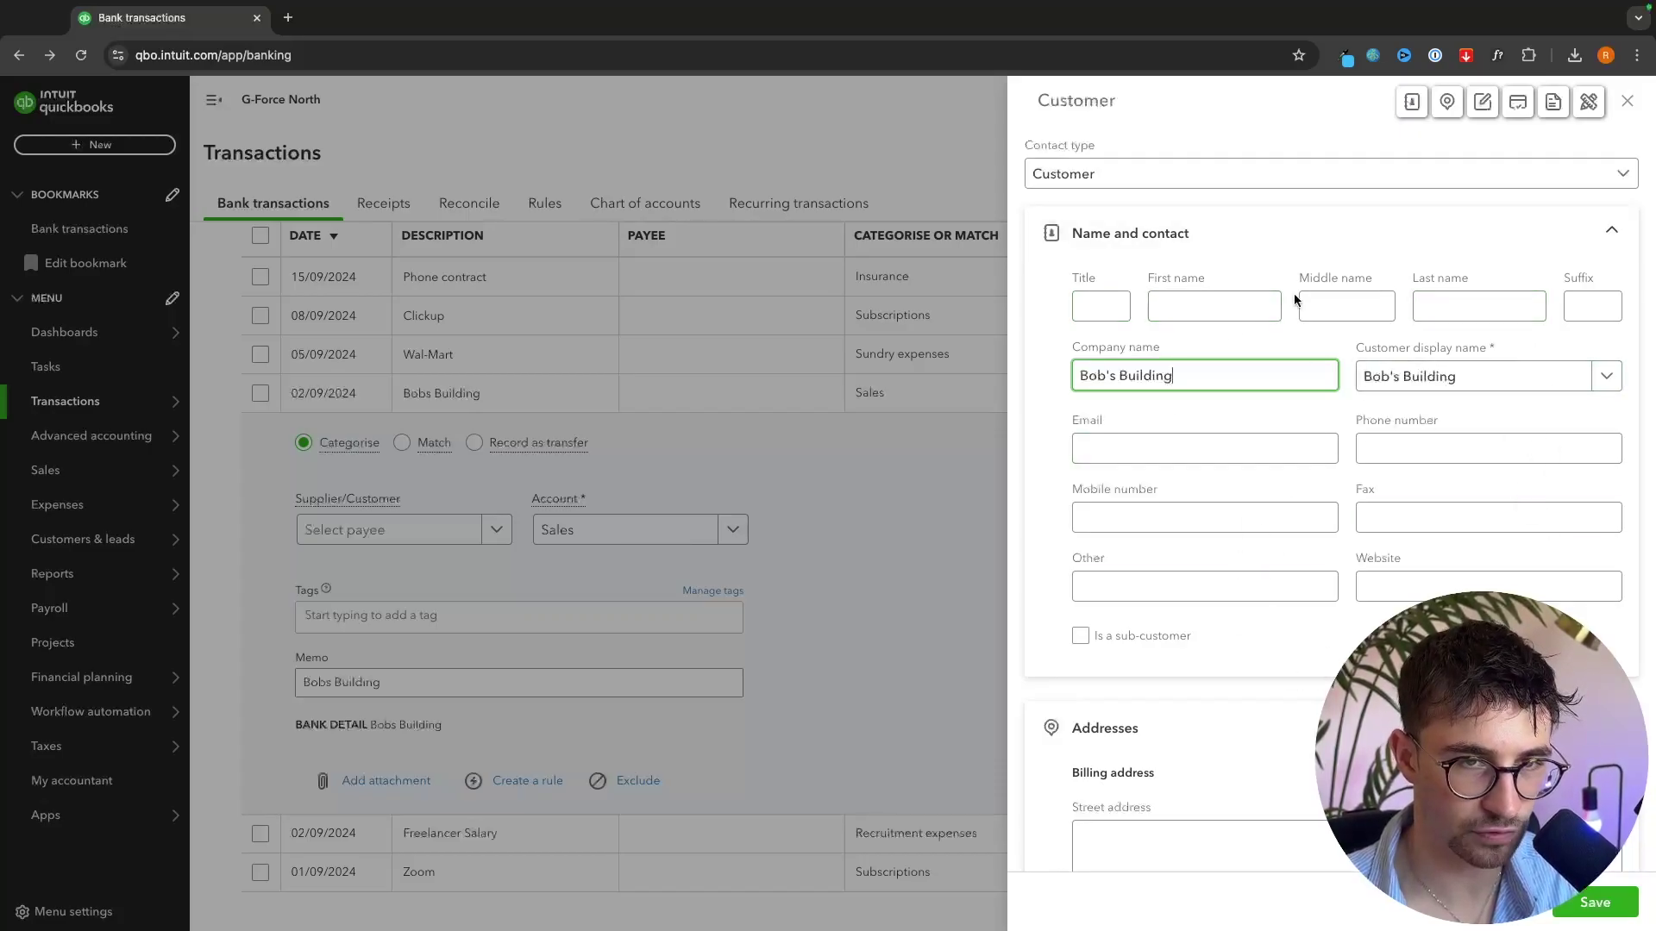
pyautogui.scroll(-5, 1337, 275)
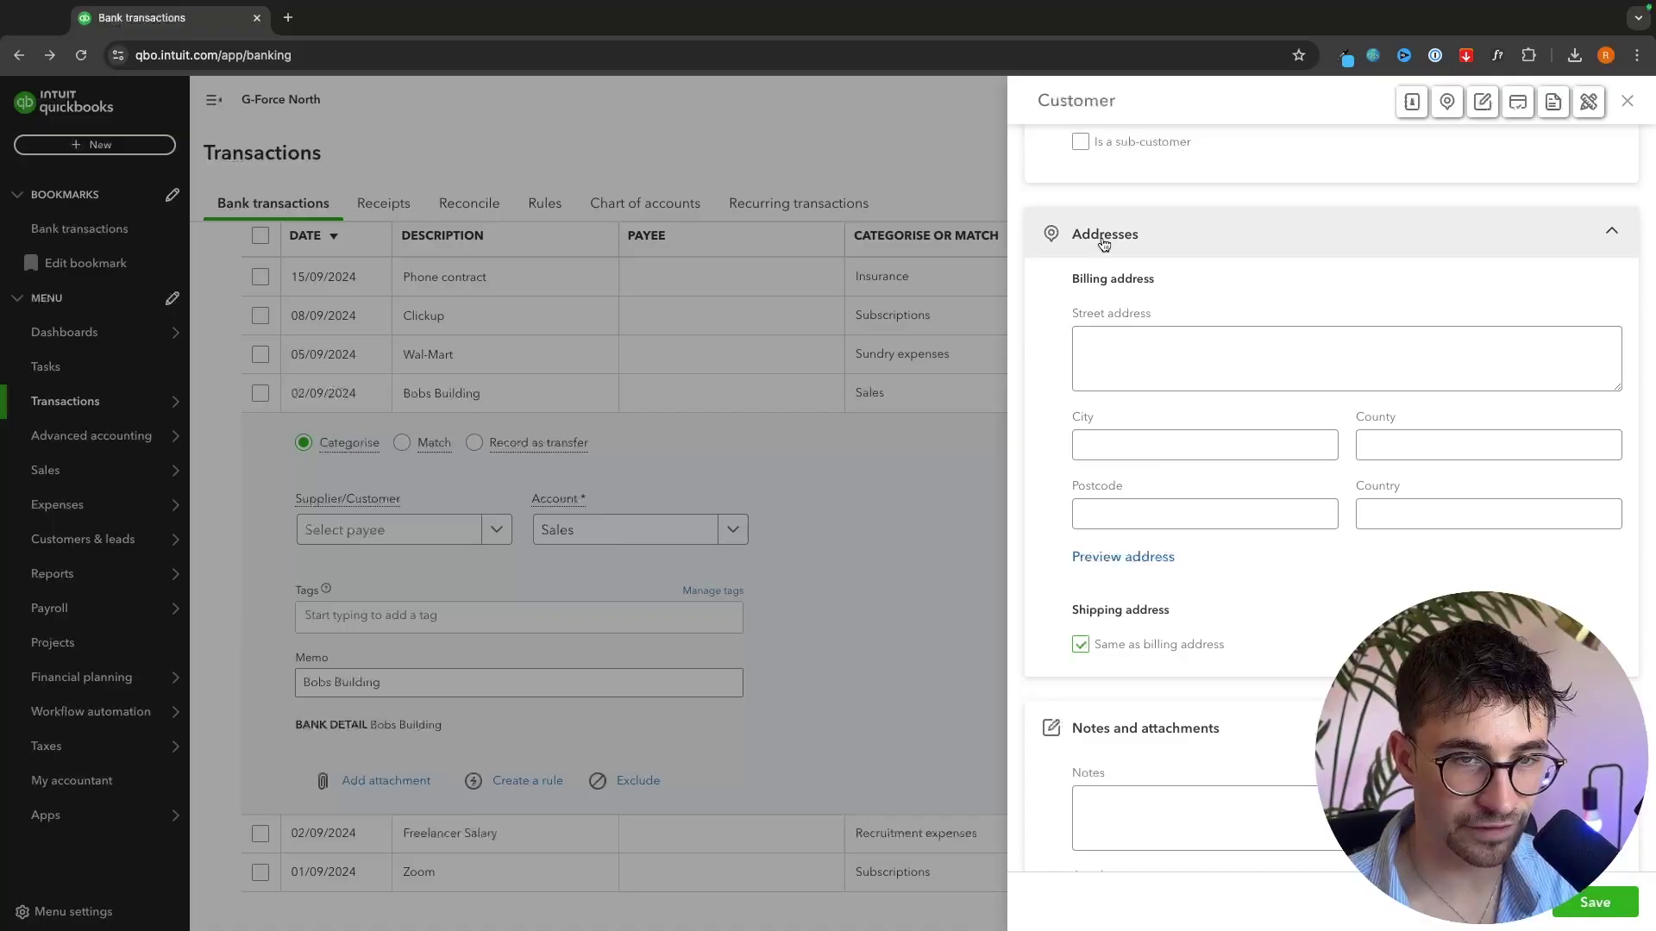
pyautogui.click(1153, 358)
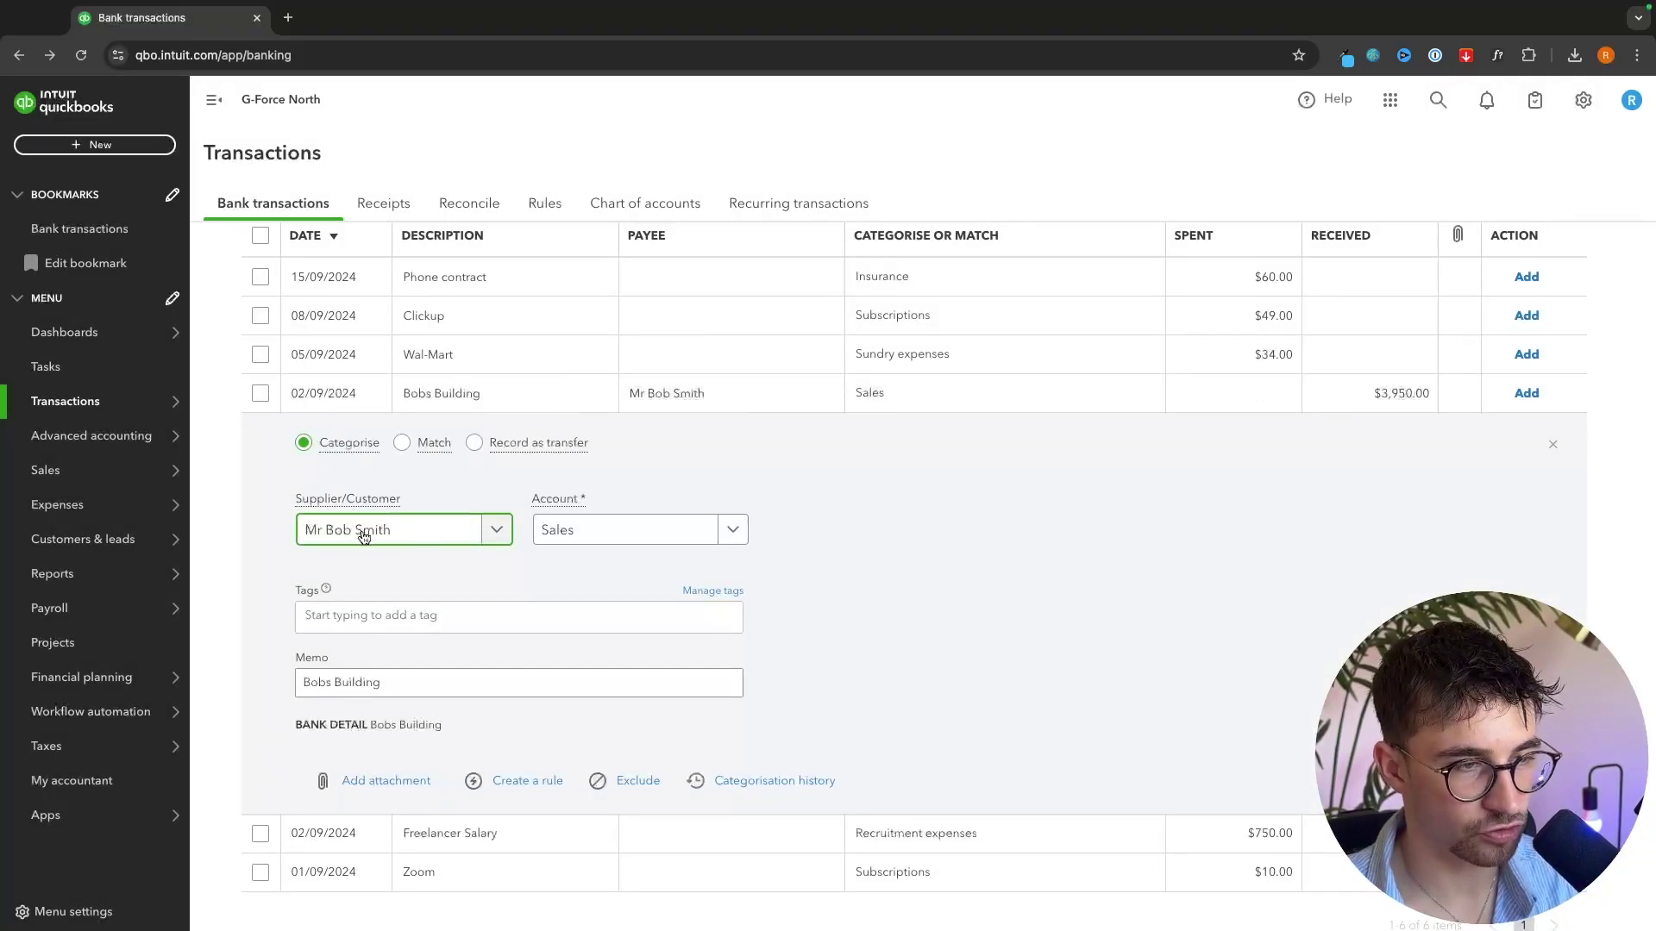
# - Categorise the $3,950 Bobs Building deposit under Services with memo 'Bobs Building - Facebook Ads' and add it
pyautogui.click(621, 539)
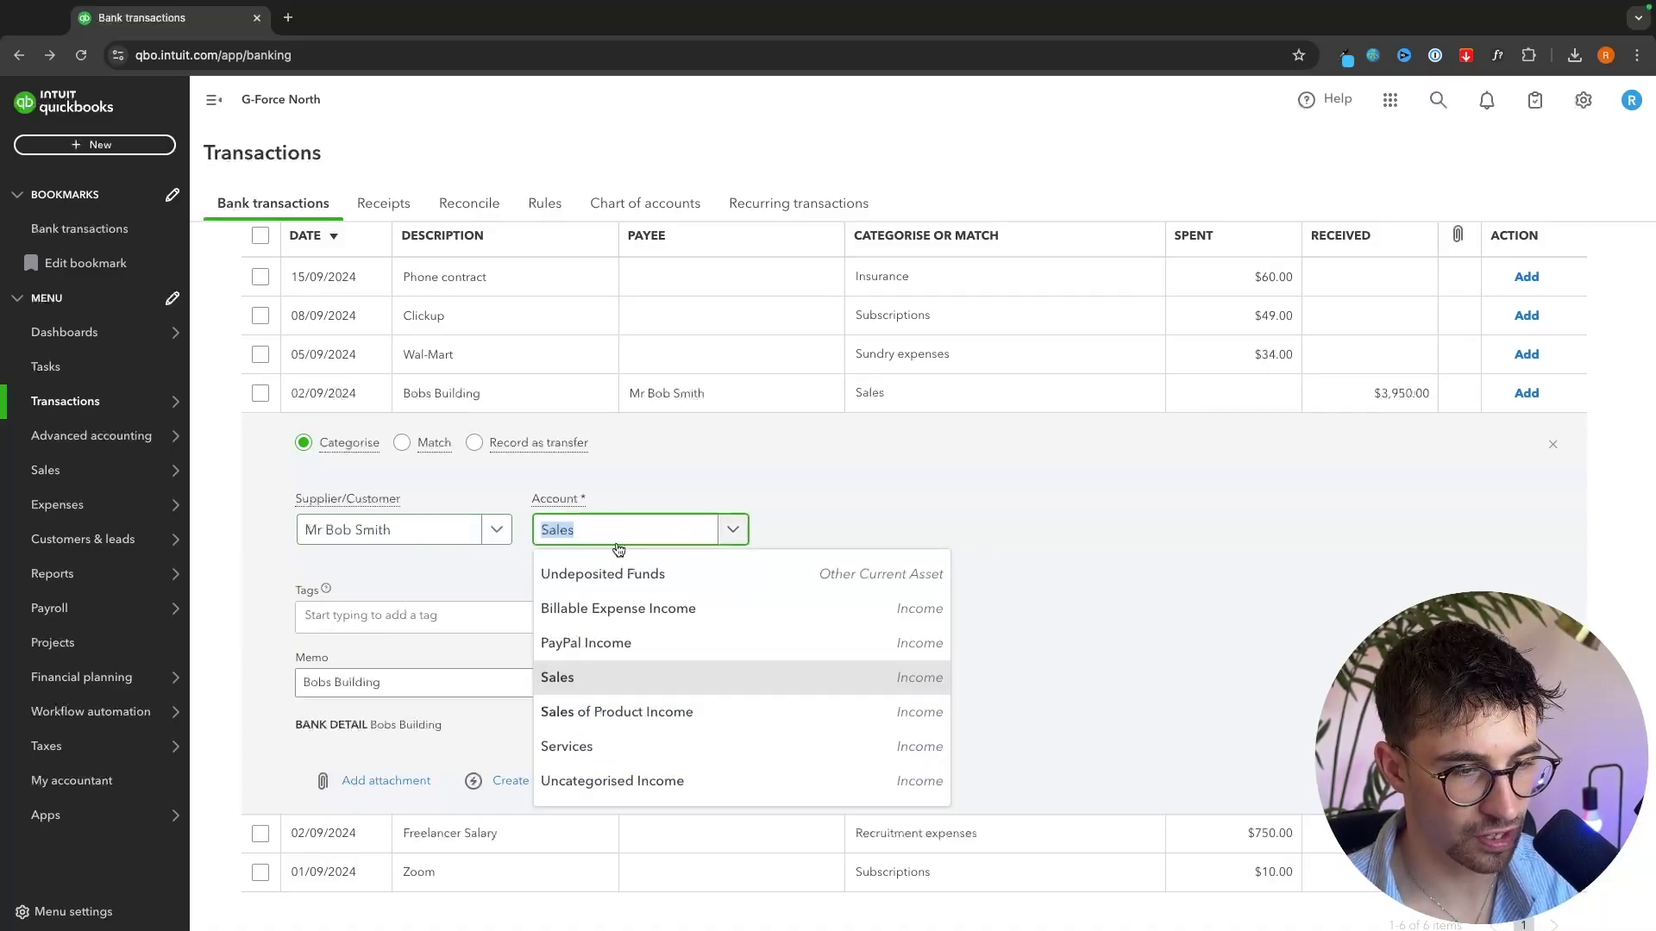
pyautogui.scroll(-2, 625, 556)
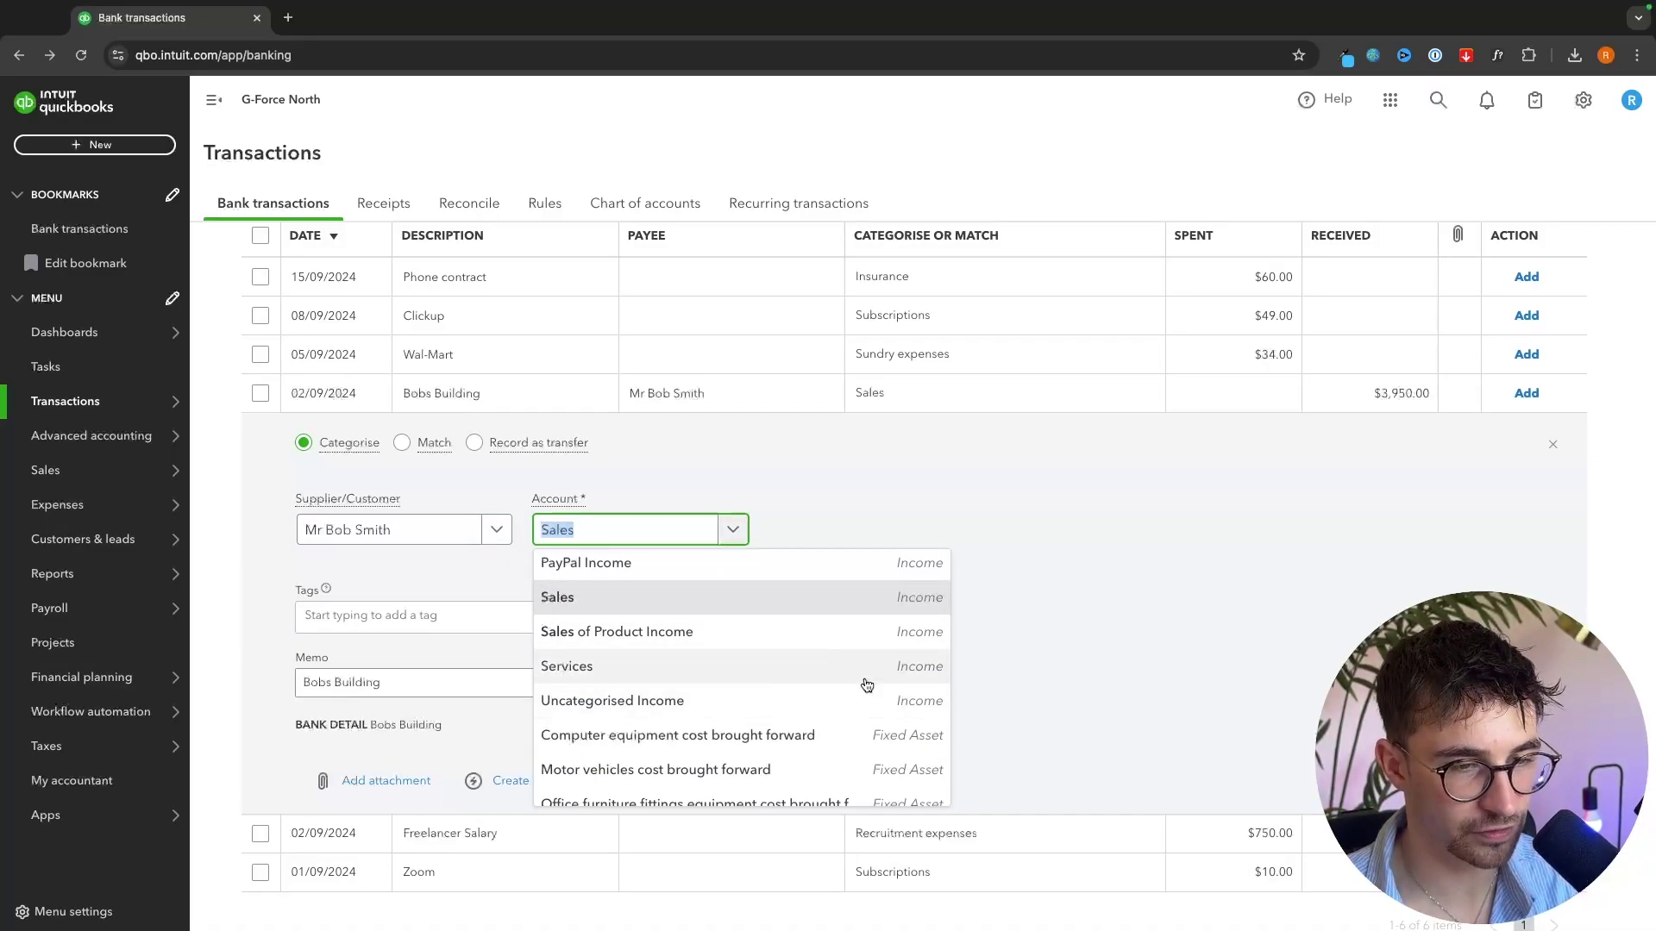
pyautogui.click(574, 673)
pyautogui.click(374, 684)
pyautogui.write('- ')
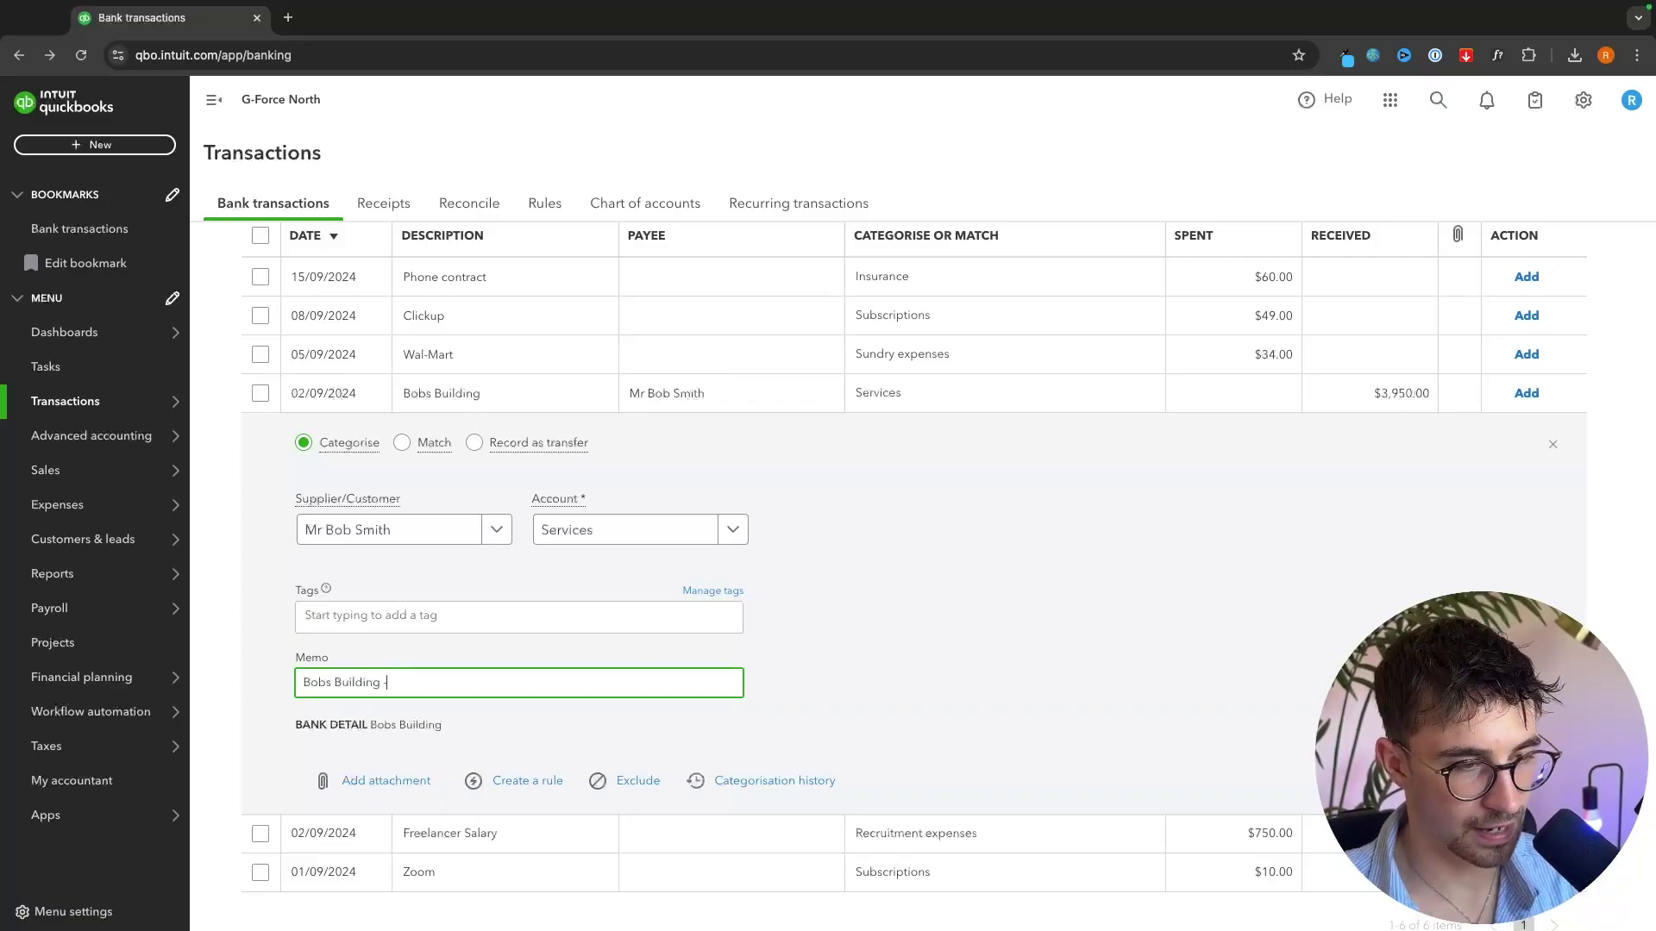
pyautogui.write('Faceb')
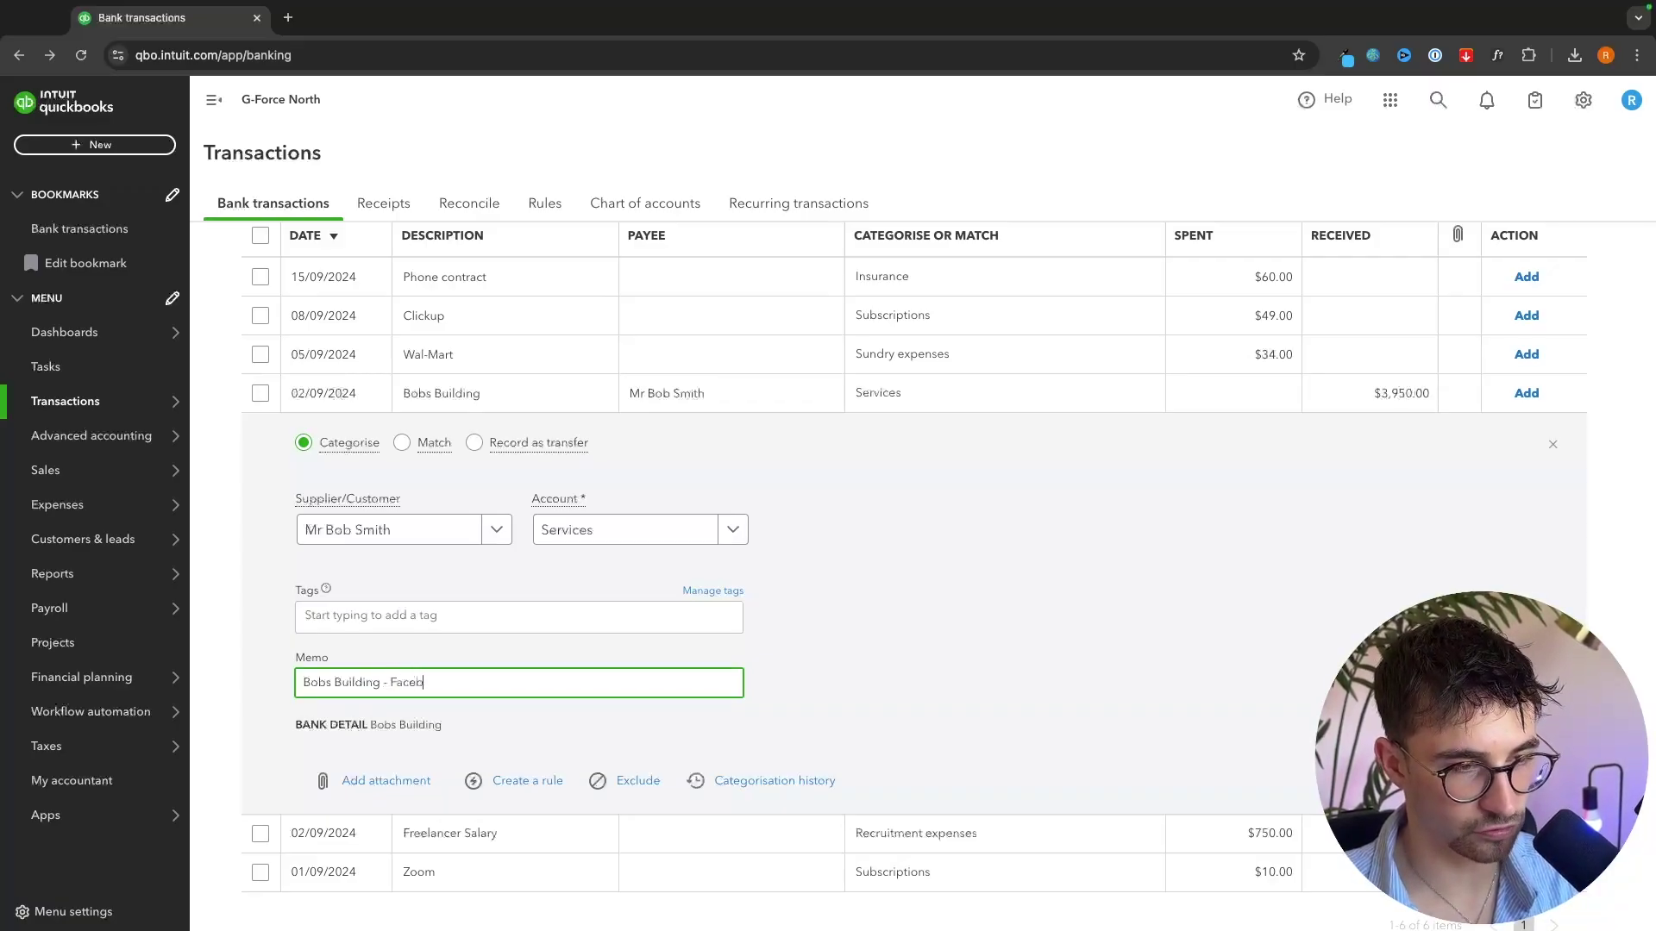
pyautogui.write('ook Ads')
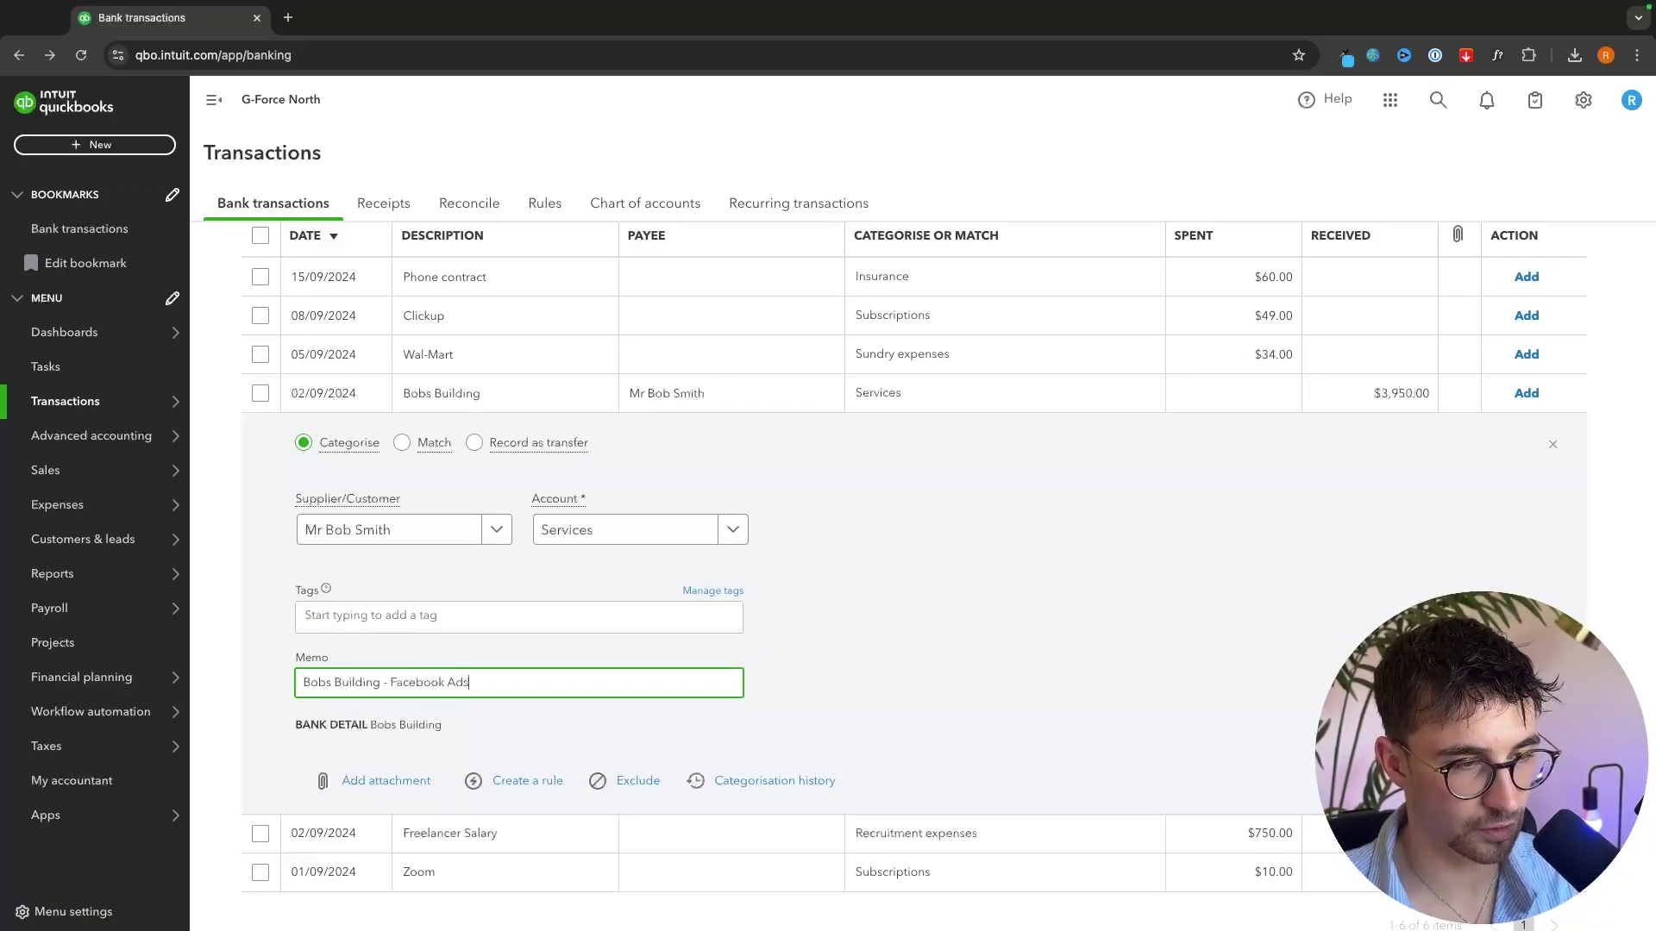
pyautogui.press('Return')
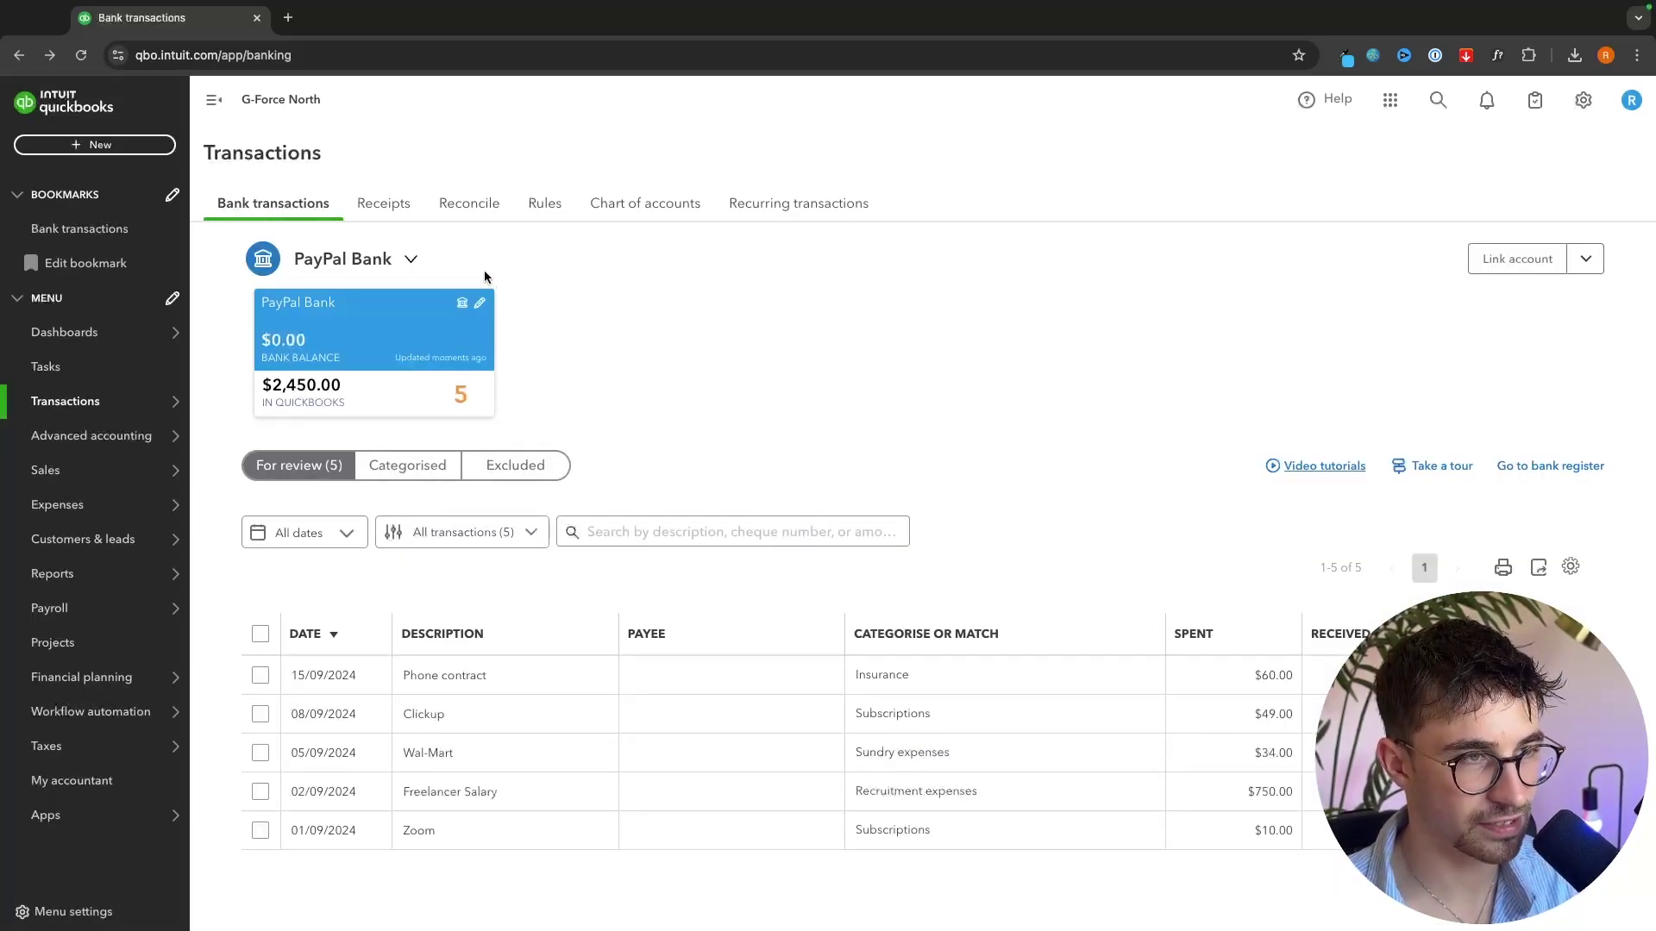
# - Exclude the $60 Phone contract transaction from review, then start reconciling PayPal Bank
pyautogui.click(423, 474)
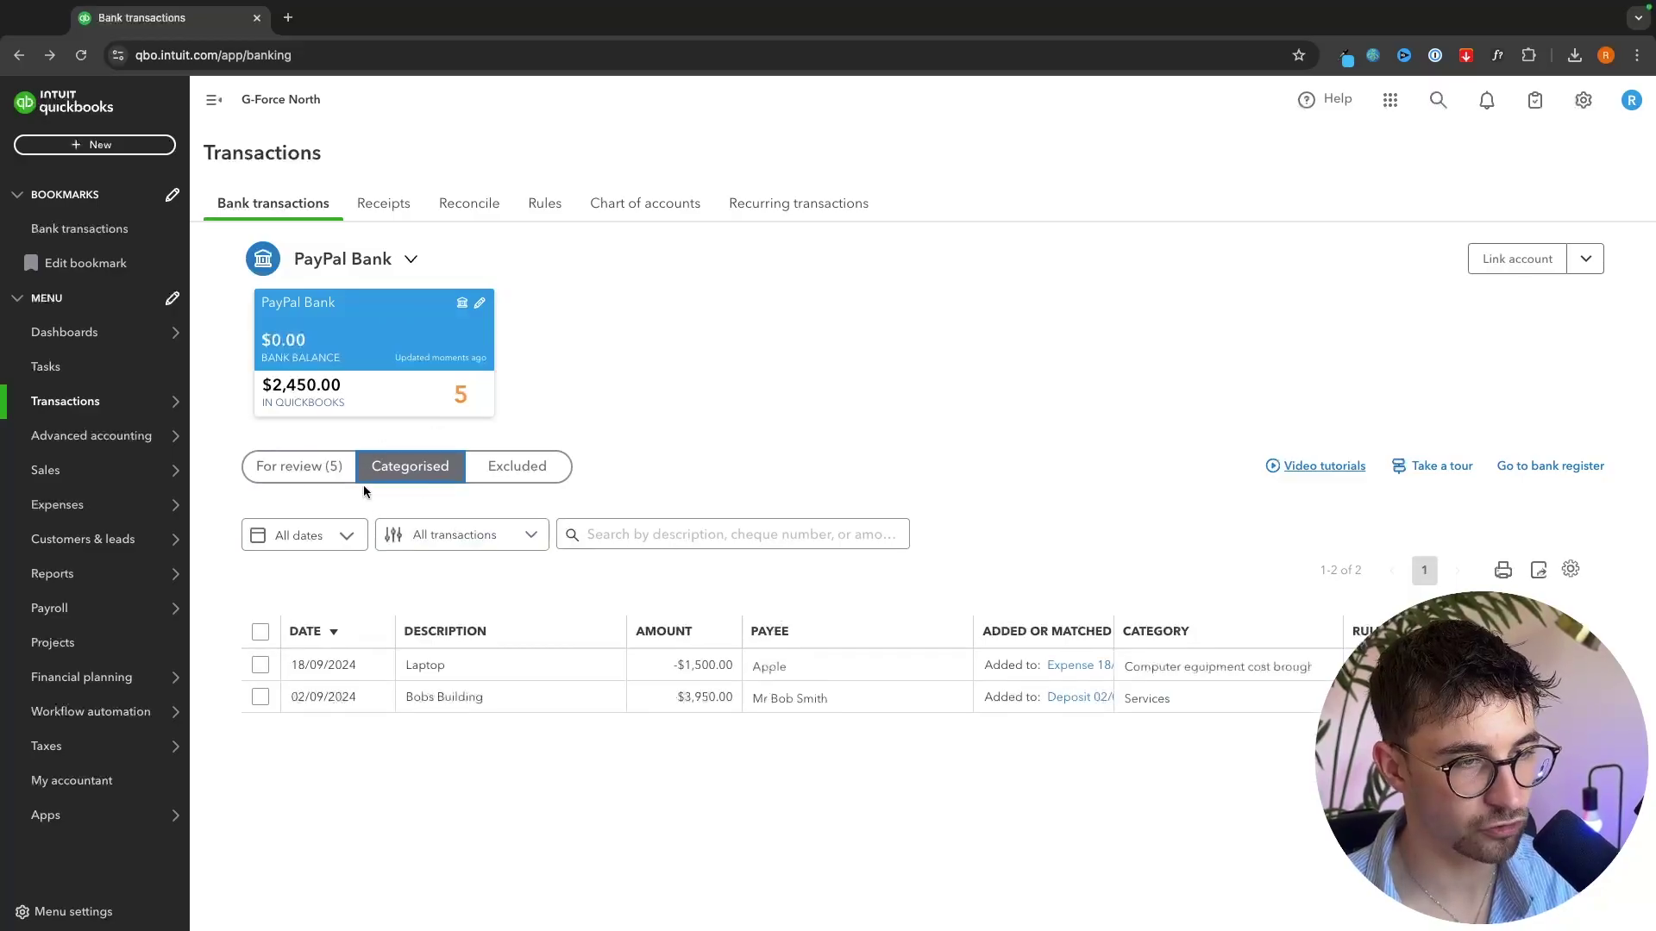
pyautogui.click(300, 470)
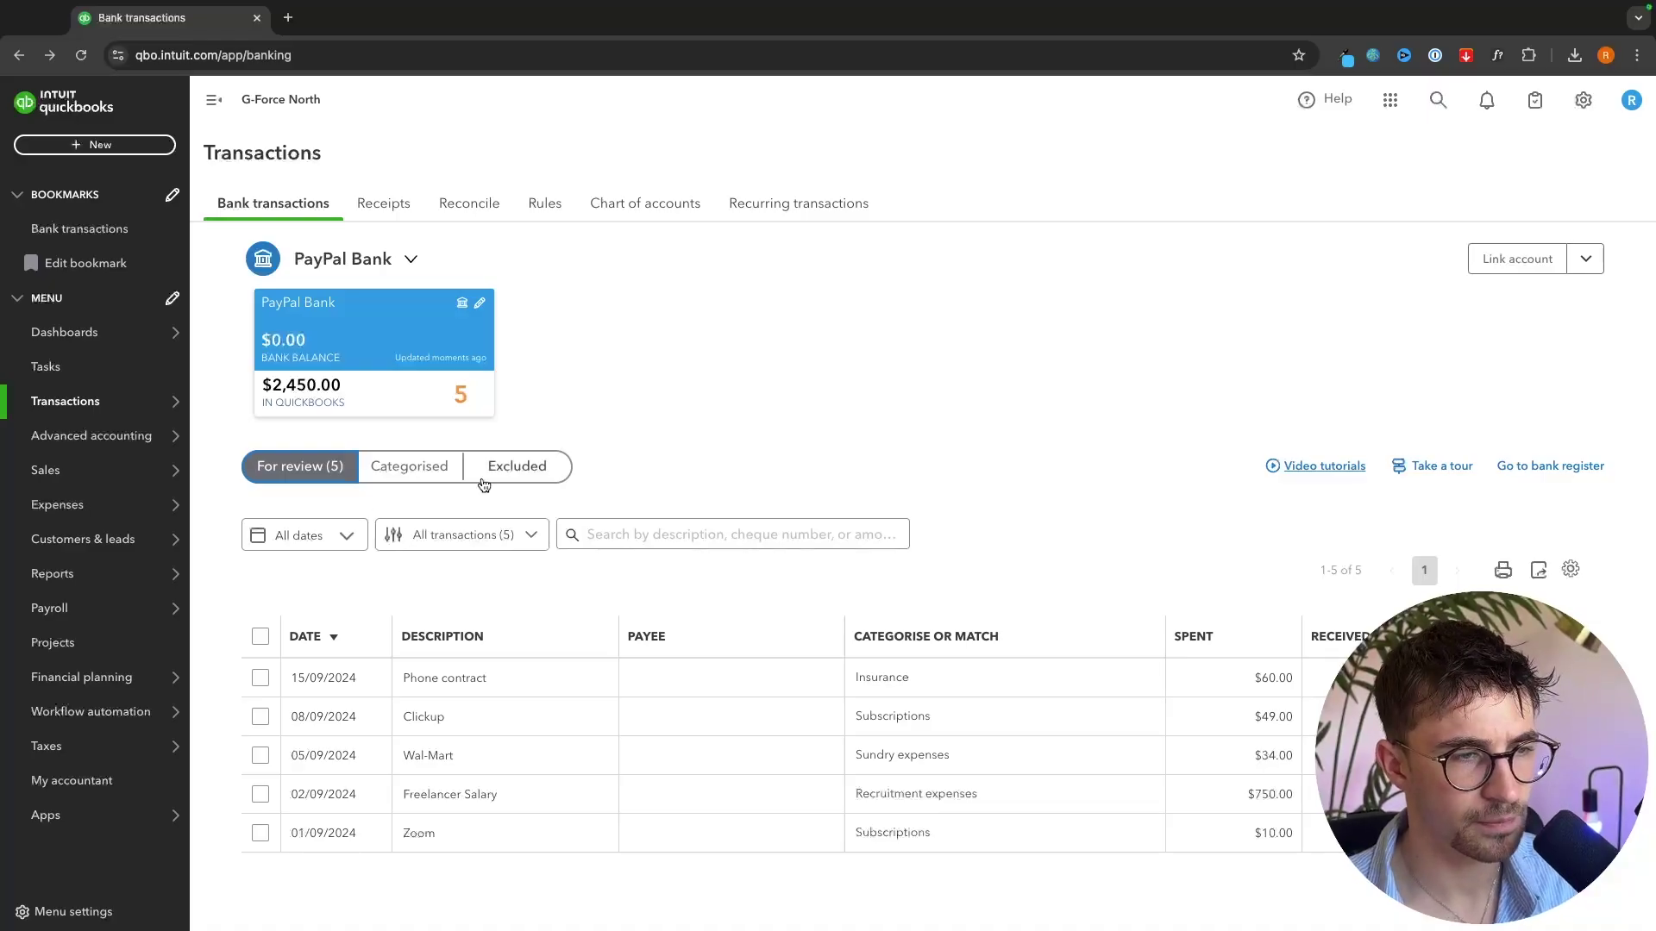
pyautogui.click(426, 689)
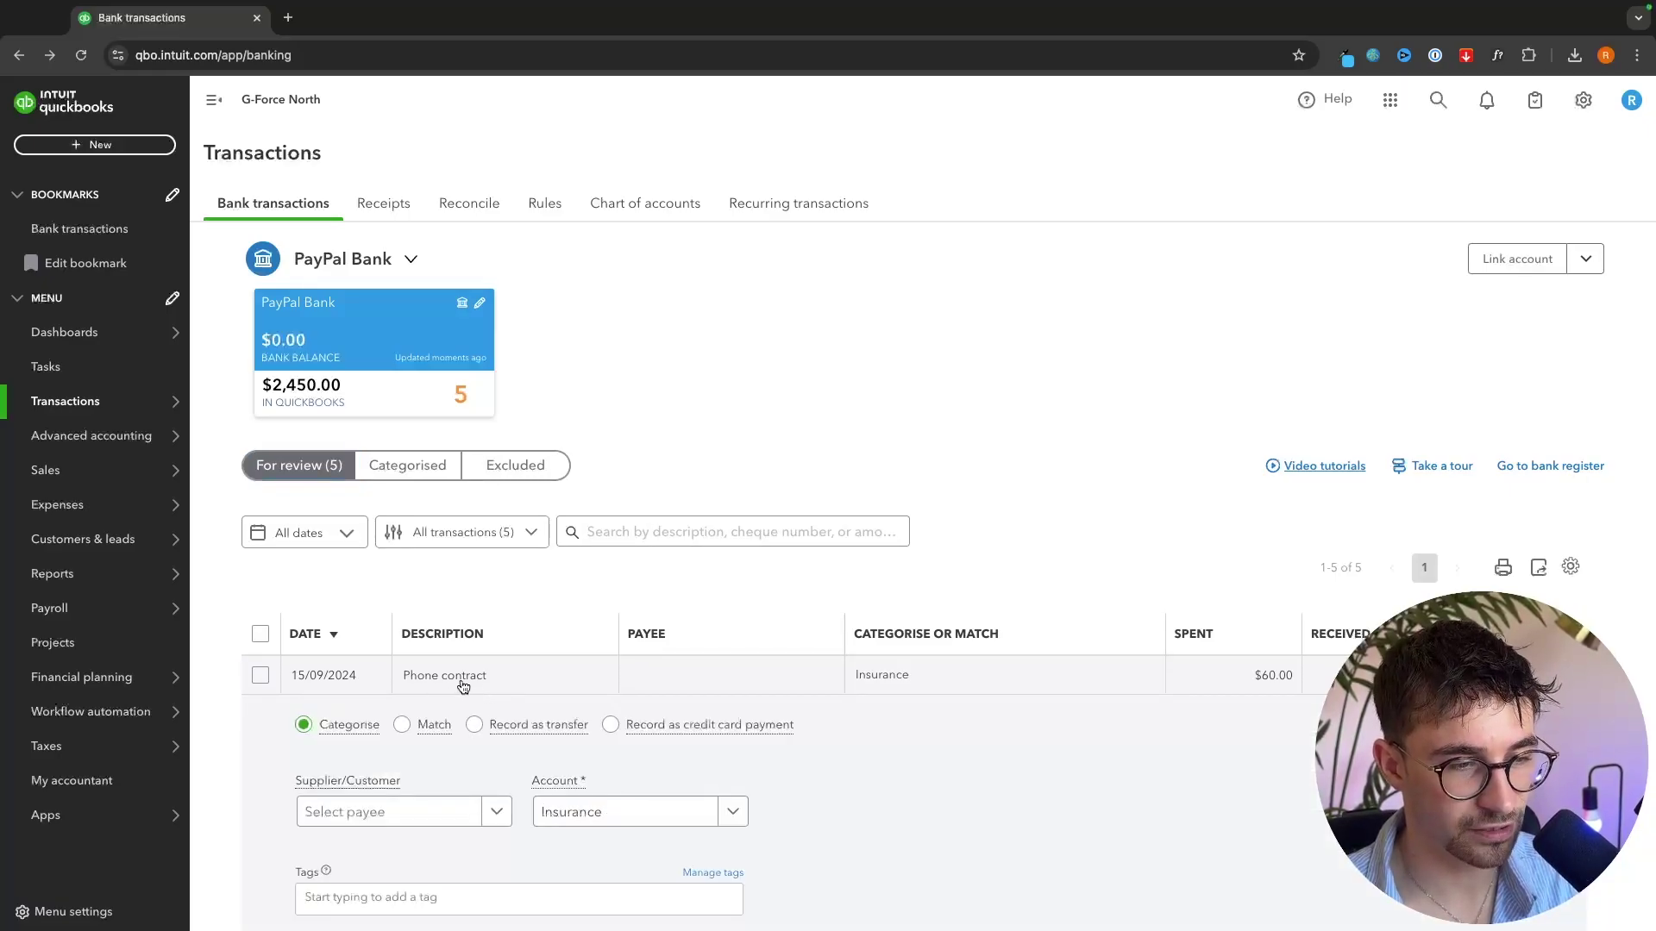
pyautogui.scroll(-3, 422, 776)
pyautogui.click(636, 797)
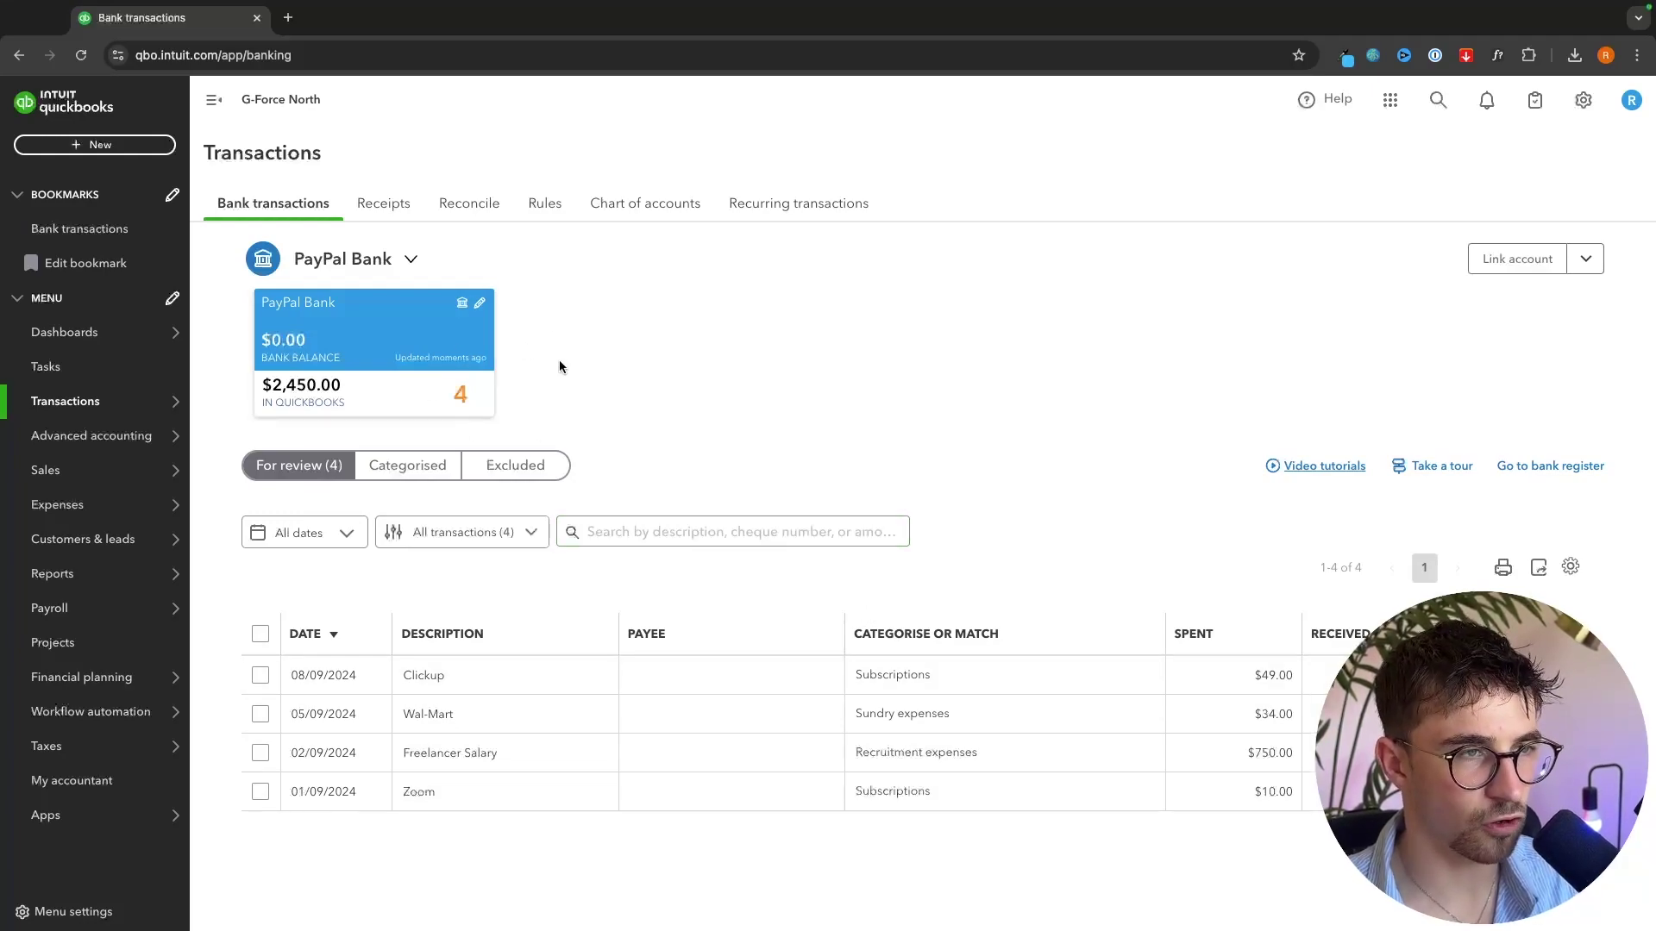
pyautogui.click(449, 205)
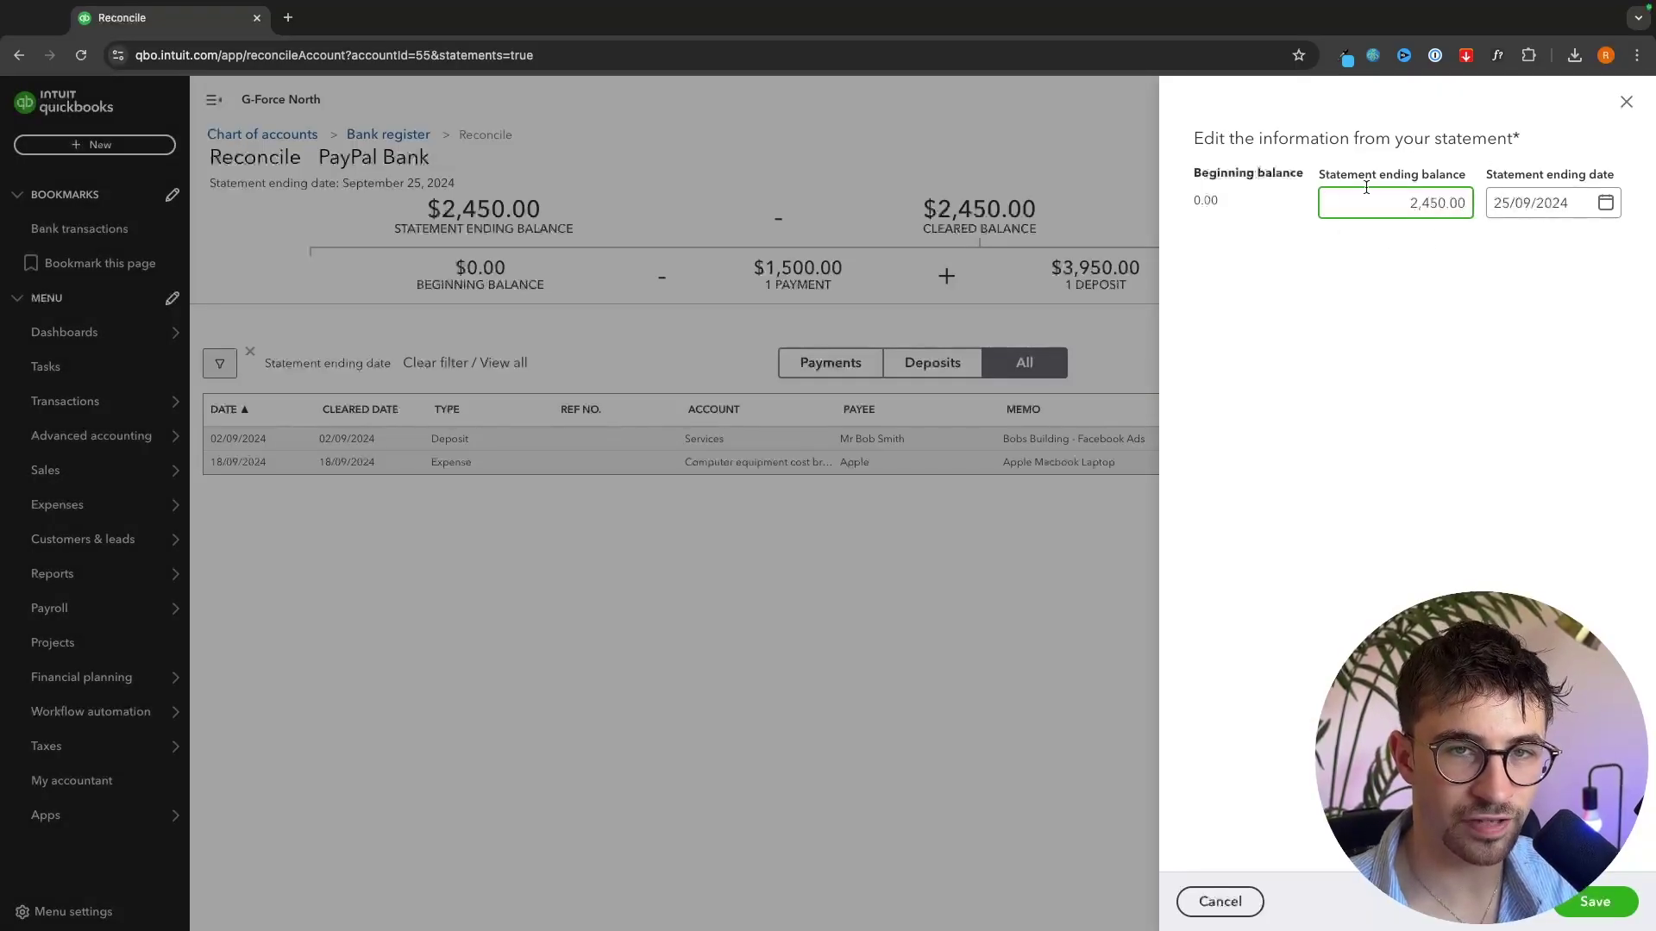
# - Save the reconciliation statement with ending balance 2,450.00 dated 25/09/2024
pyautogui.moveTo(1402, 201); pyautogui.dragTo(1494, 201)
pyautogui.click(1424, 231)
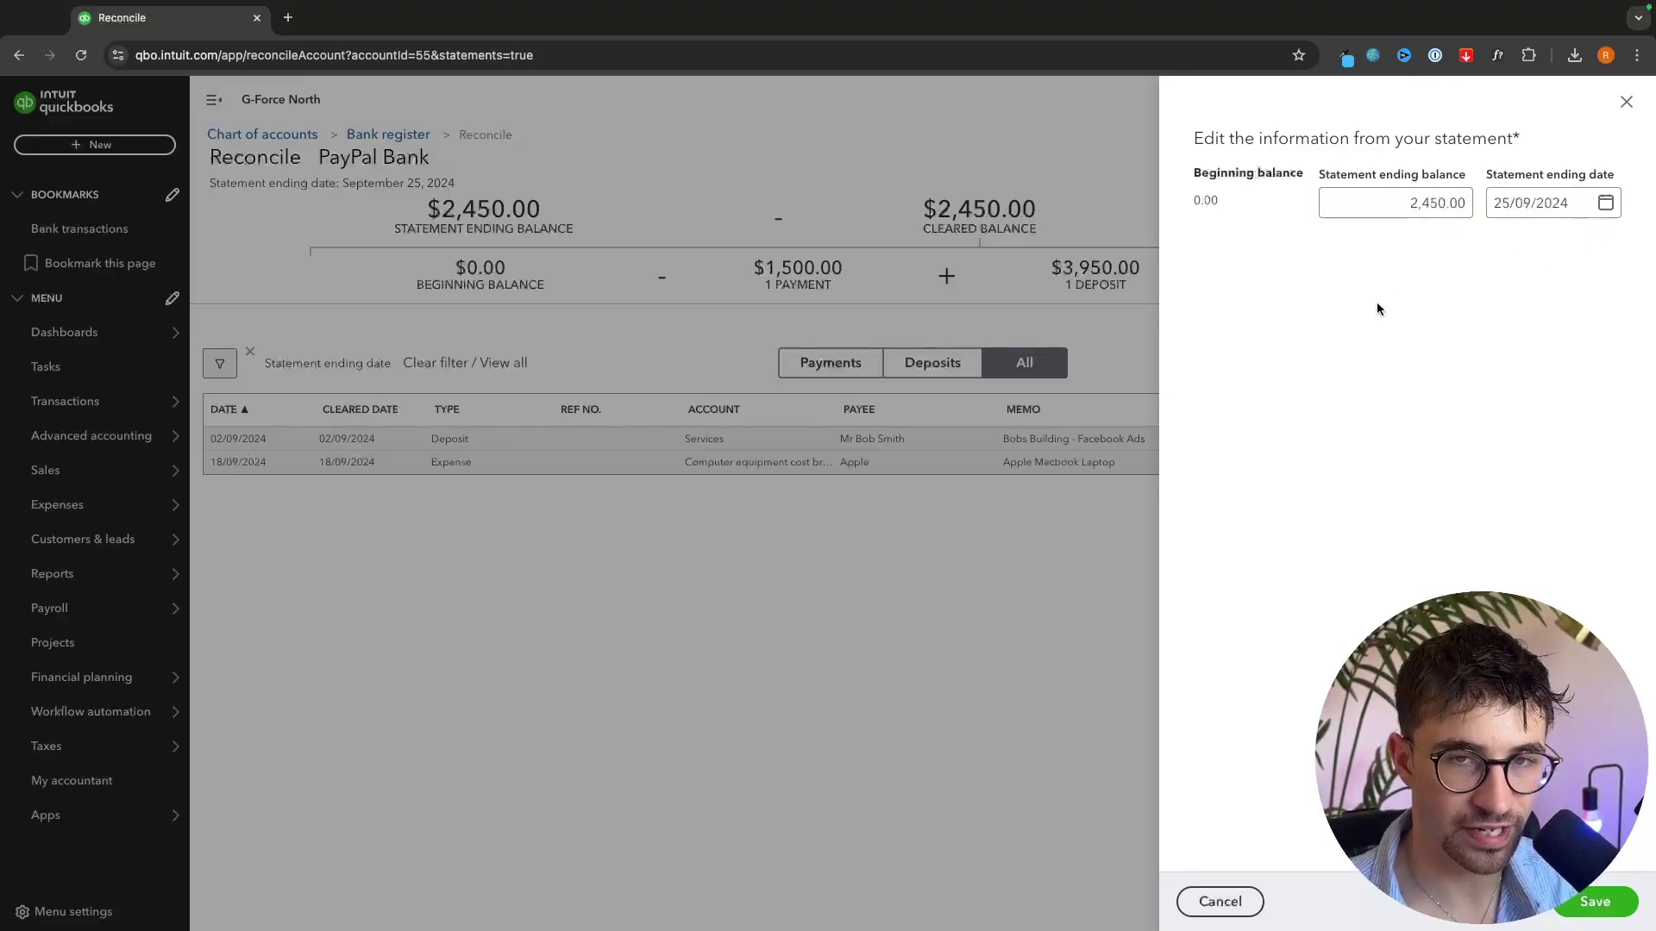
pyautogui.click(1592, 899)
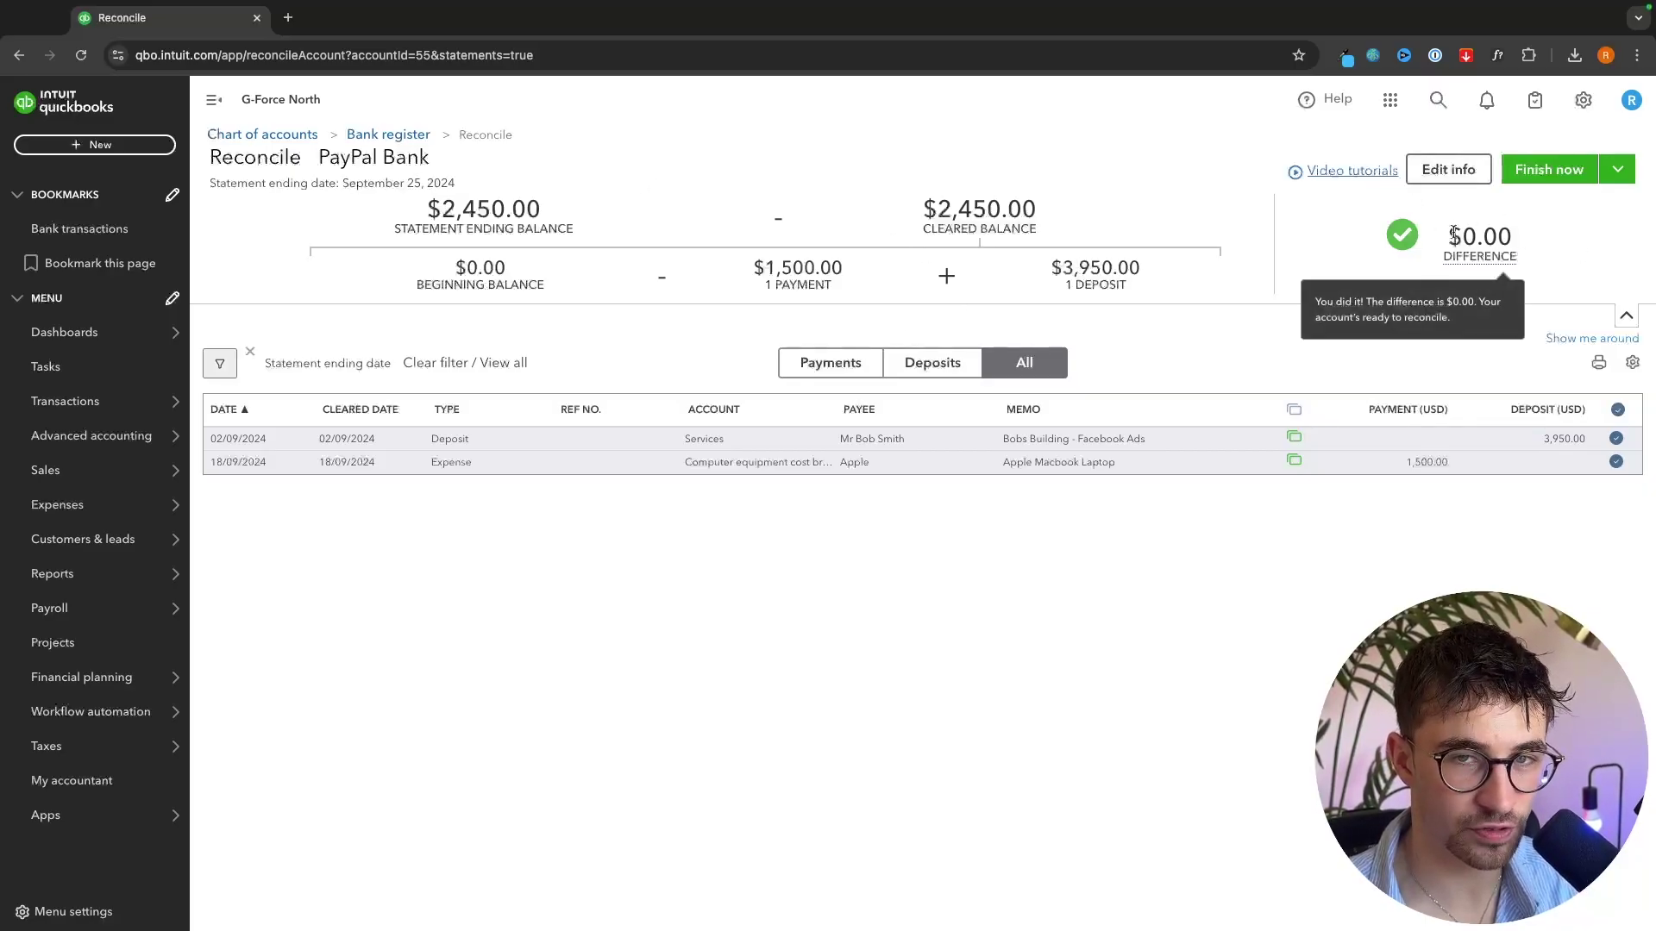
pyautogui.moveTo(1496, 251)
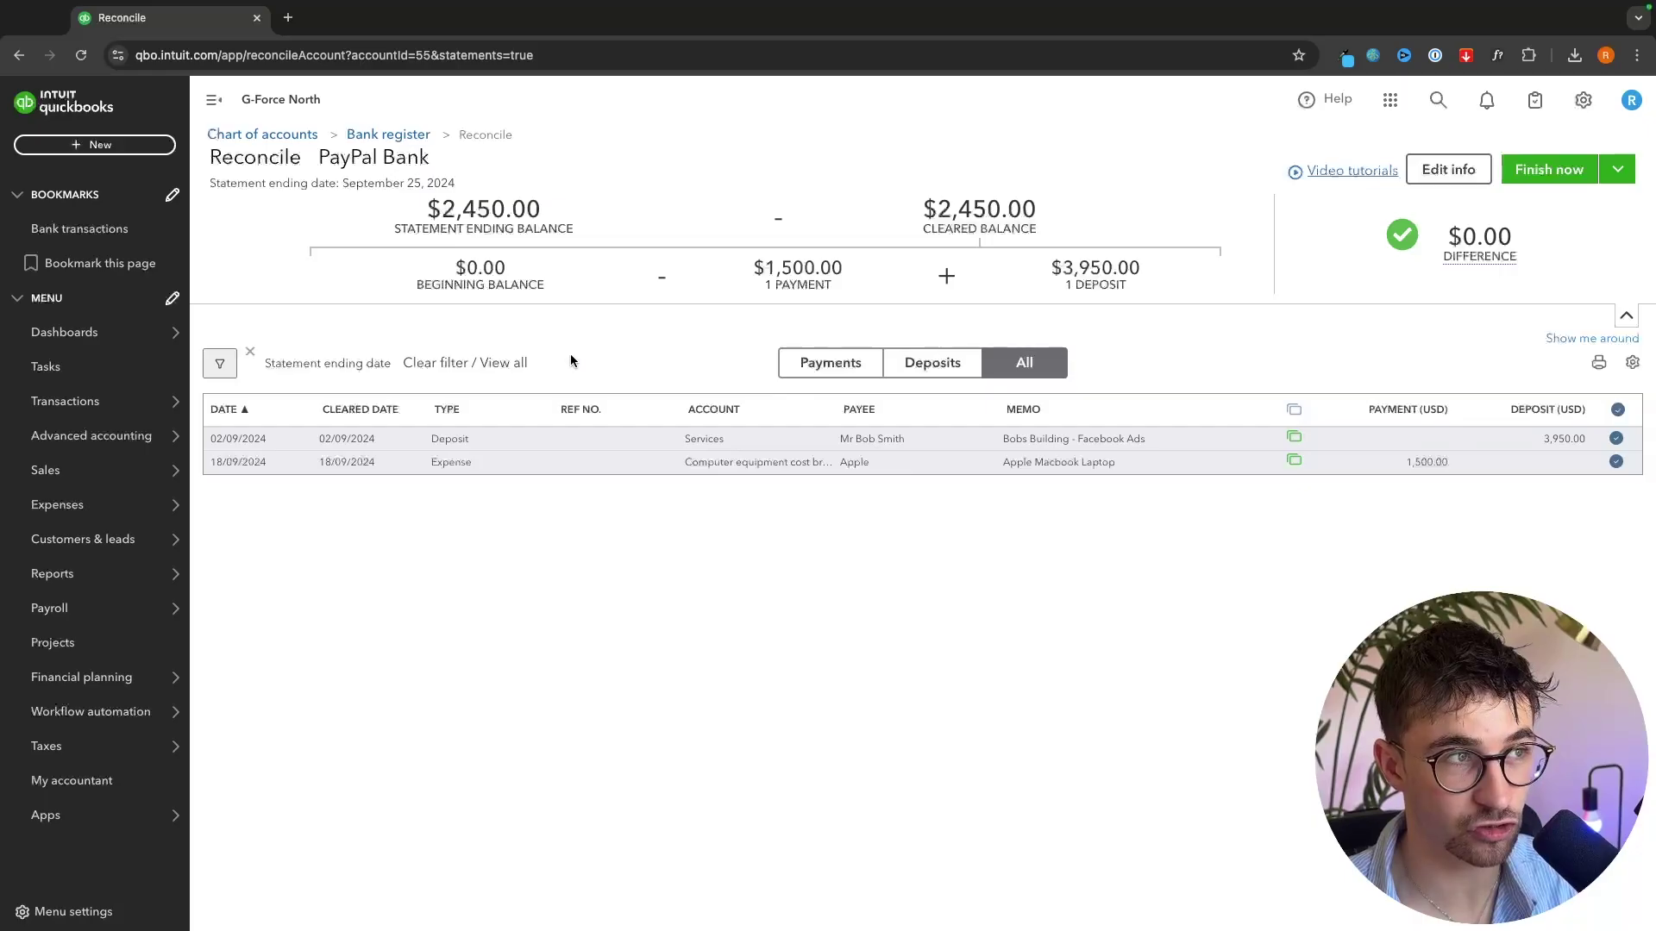
pyautogui.moveTo(1428, 253)
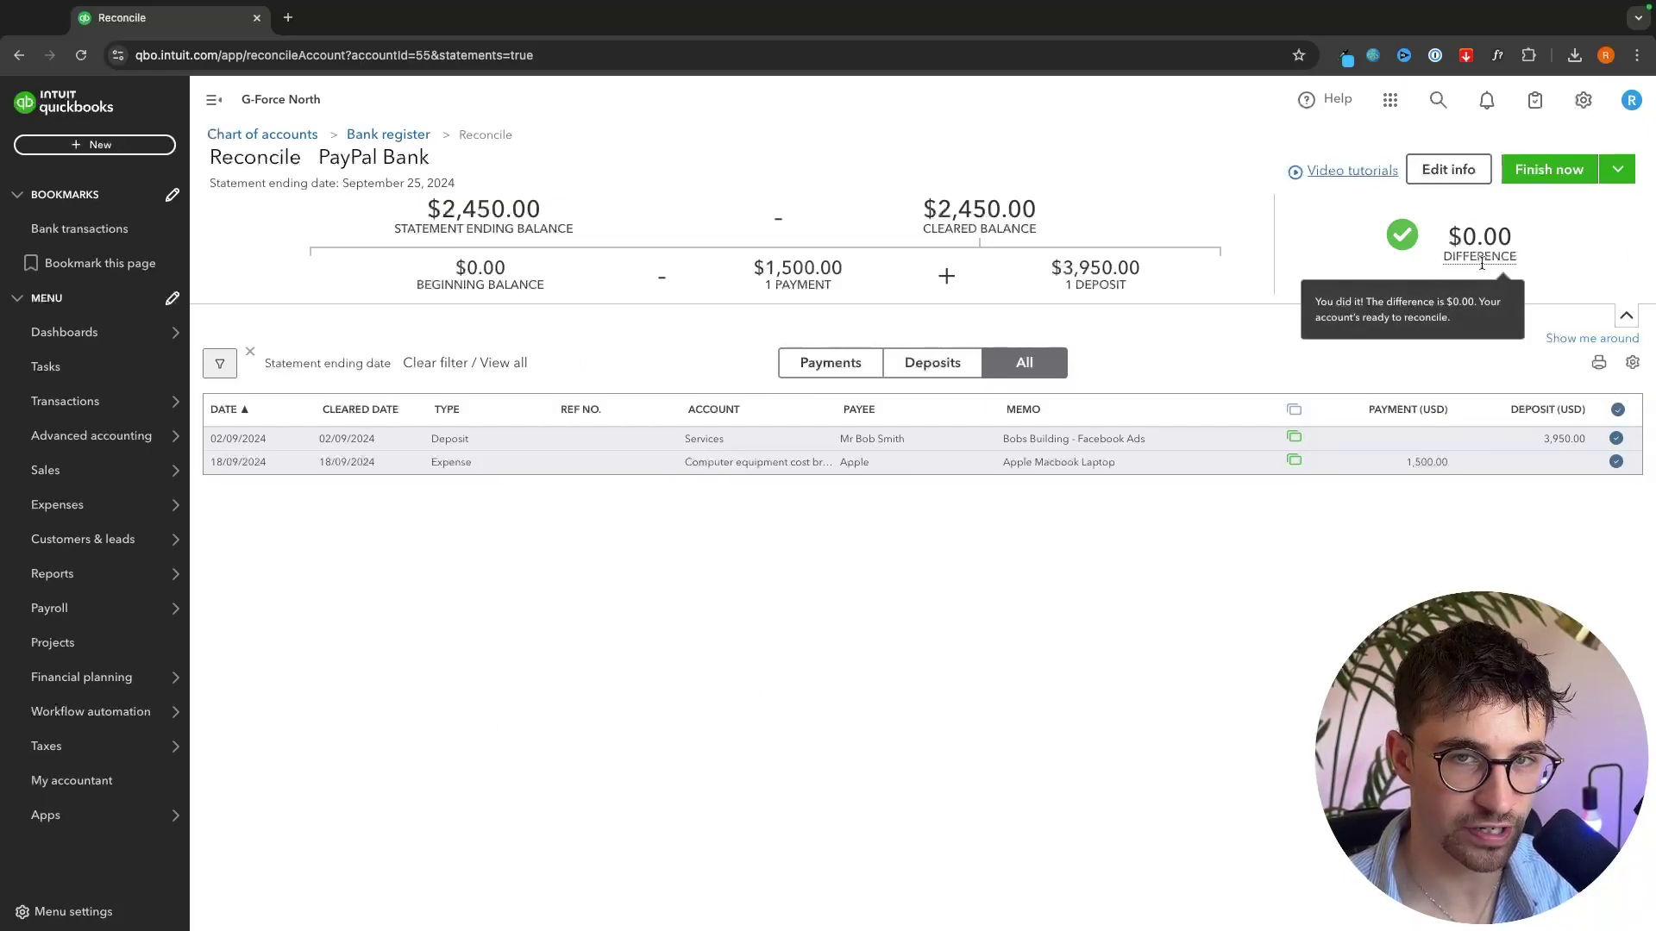
# - Change the statement ending balance to 1,500.00 and unmark the Apple laptop expense as cleared
pyautogui.click(1475, 172)
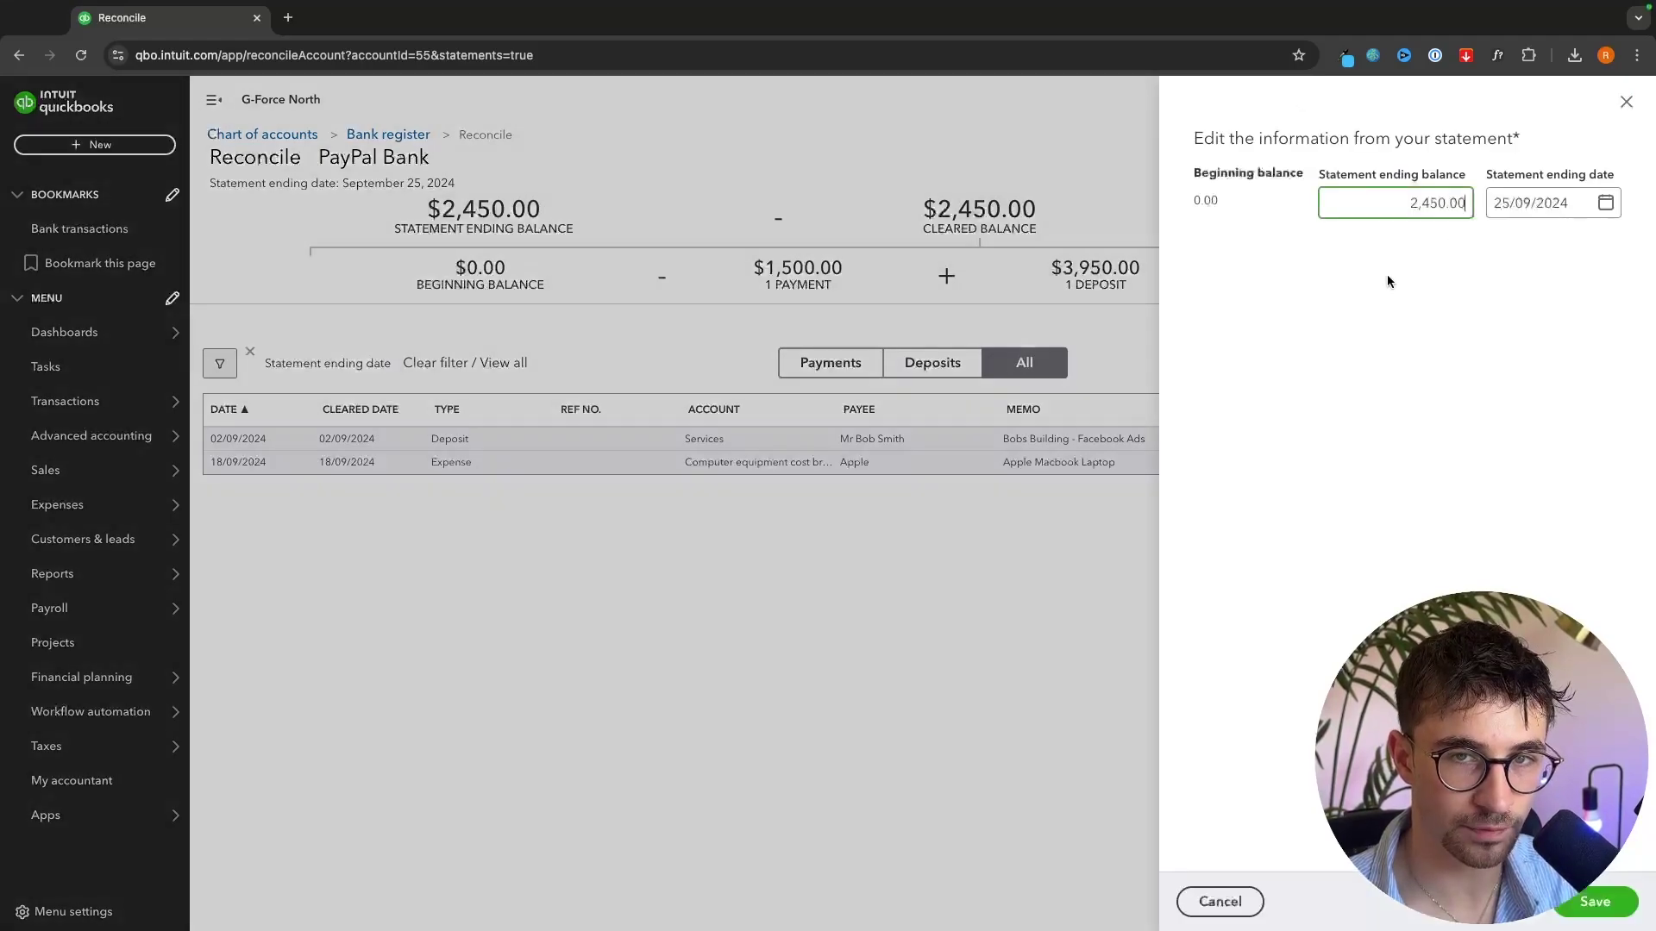
pyautogui.hotkey('ctrl', 'a')
pyautogui.press('BackSpace')
pyautogui.write('1')
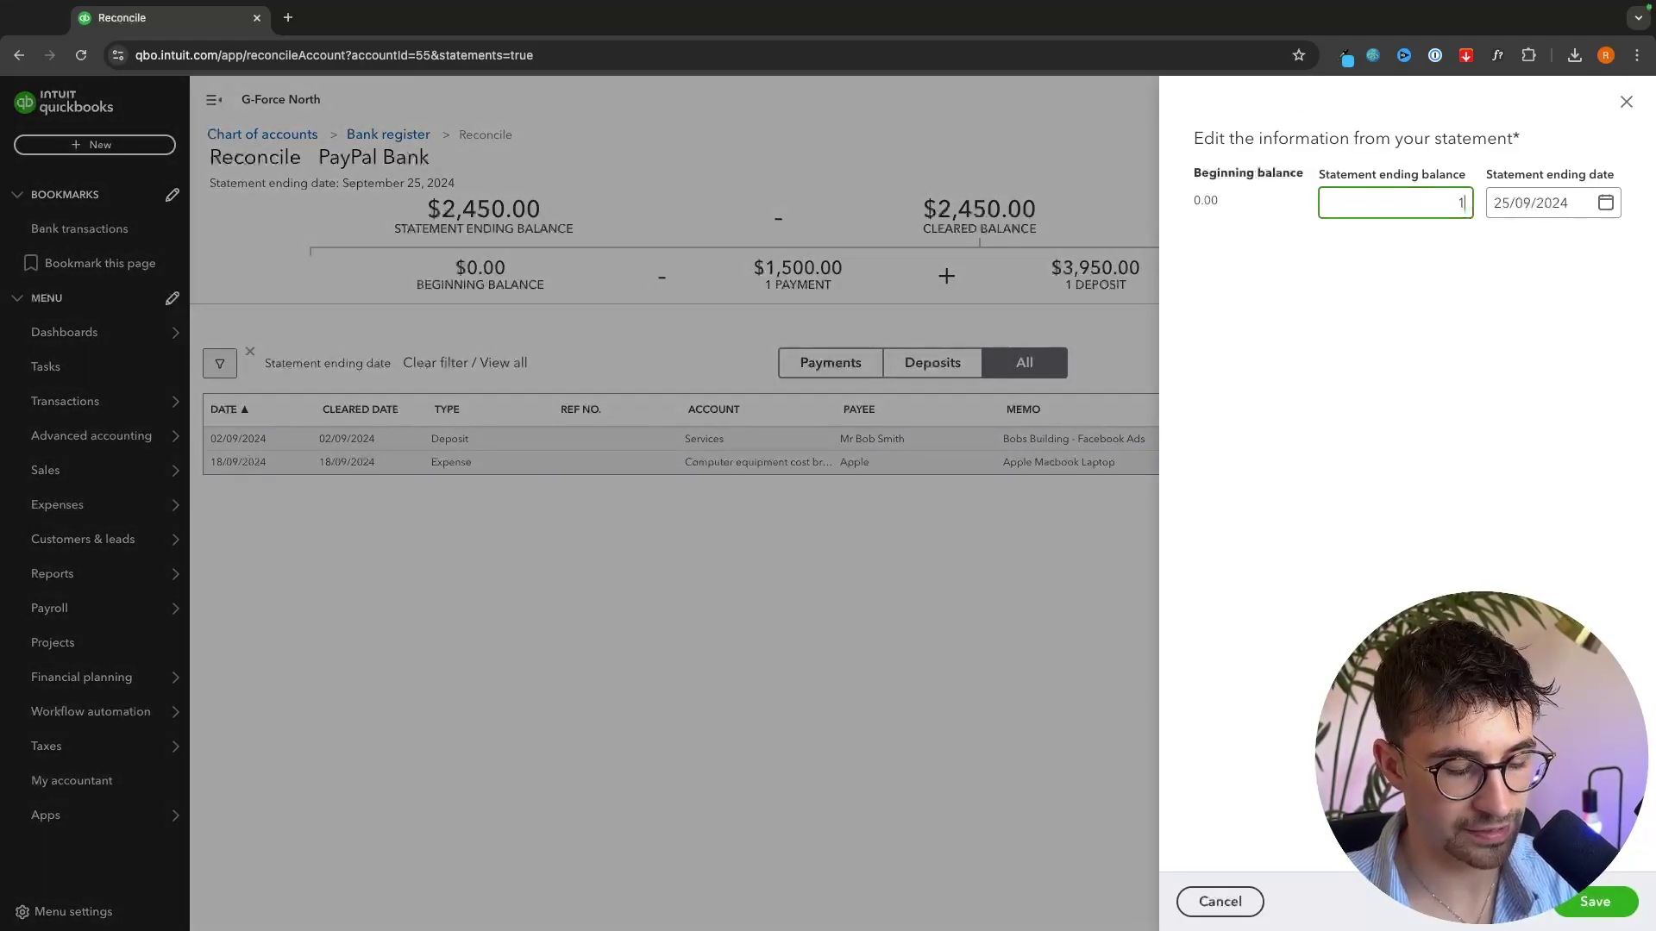
pyautogui.click(1600, 900)
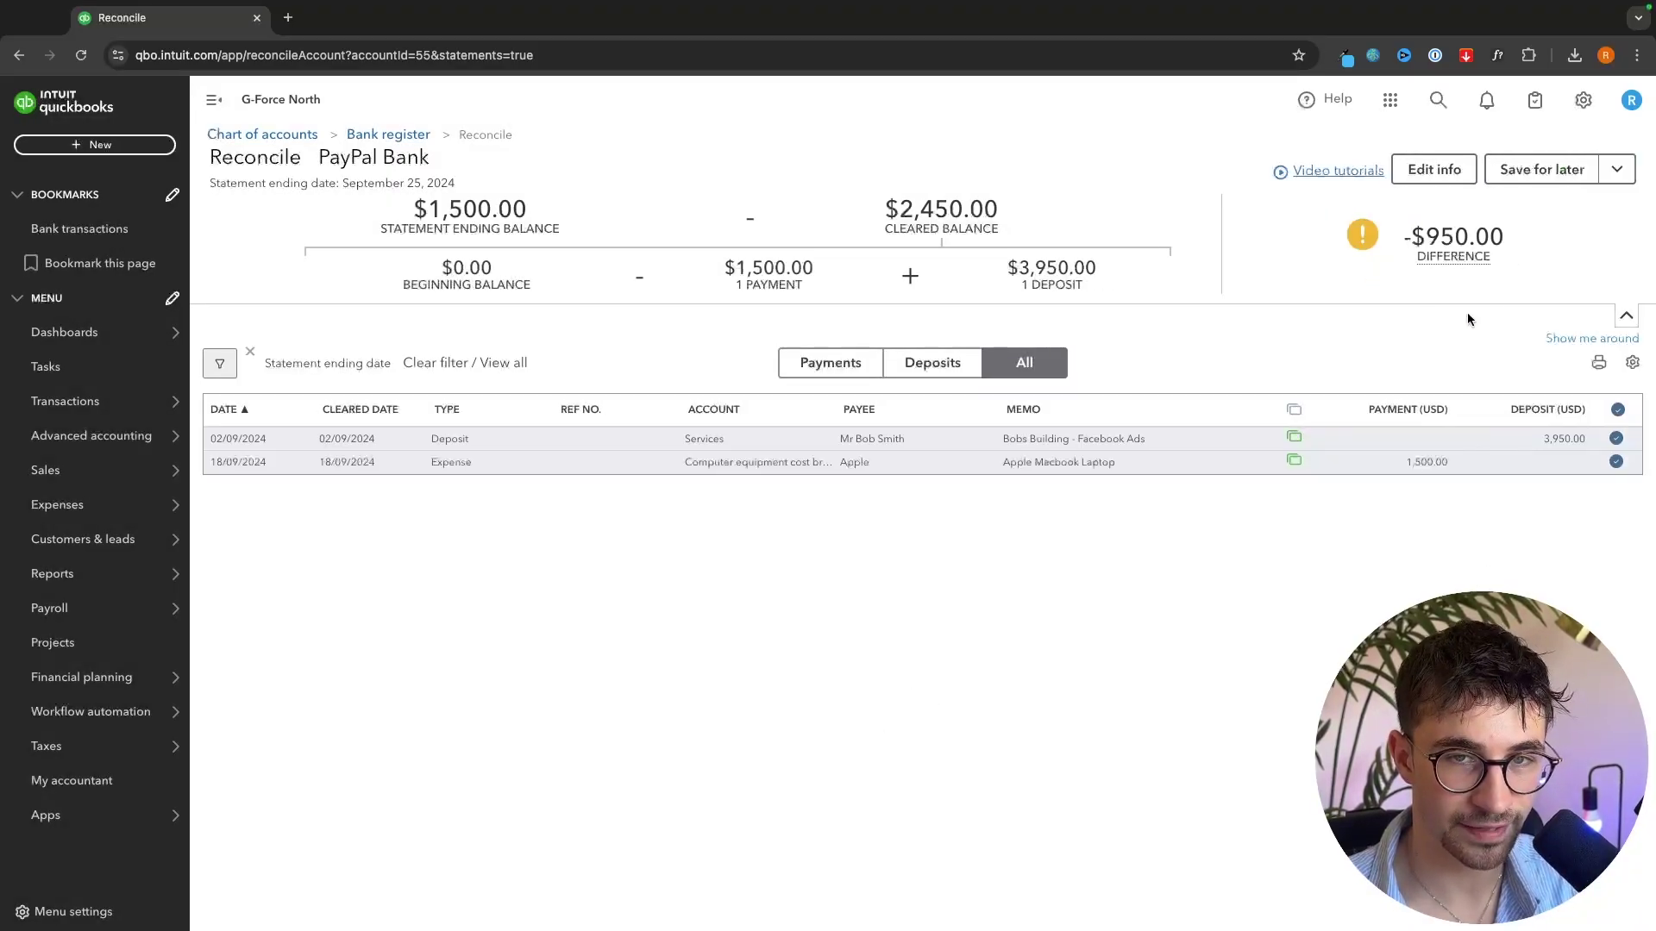
pyautogui.moveTo(1453, 256)
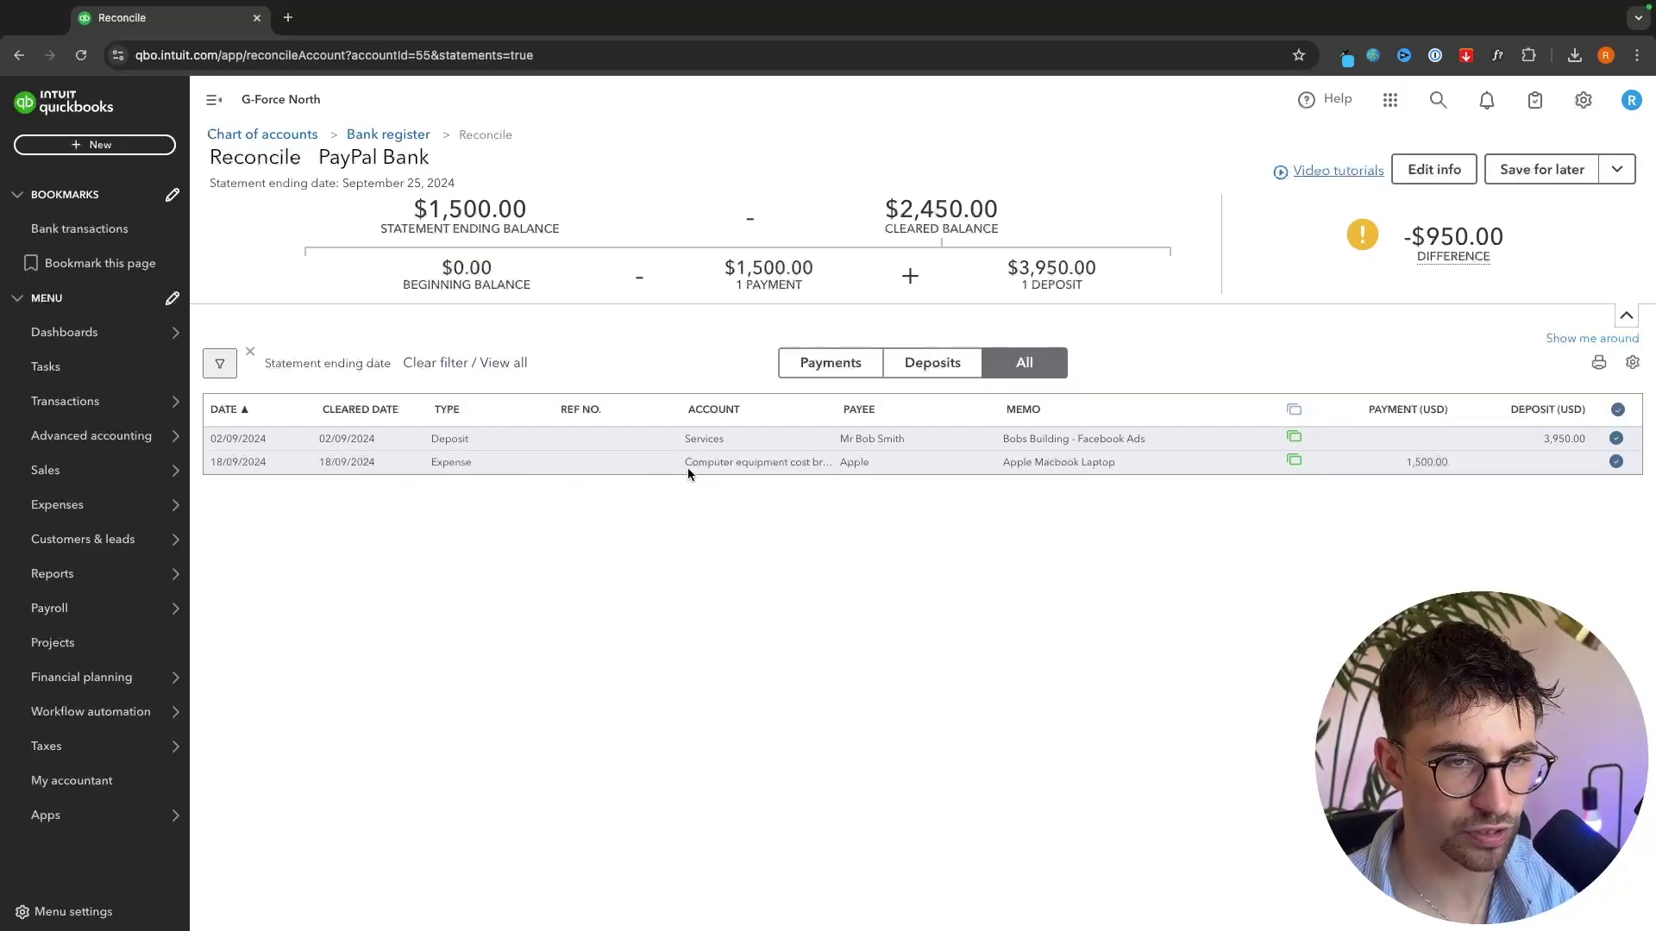
pyautogui.click(1615, 461)
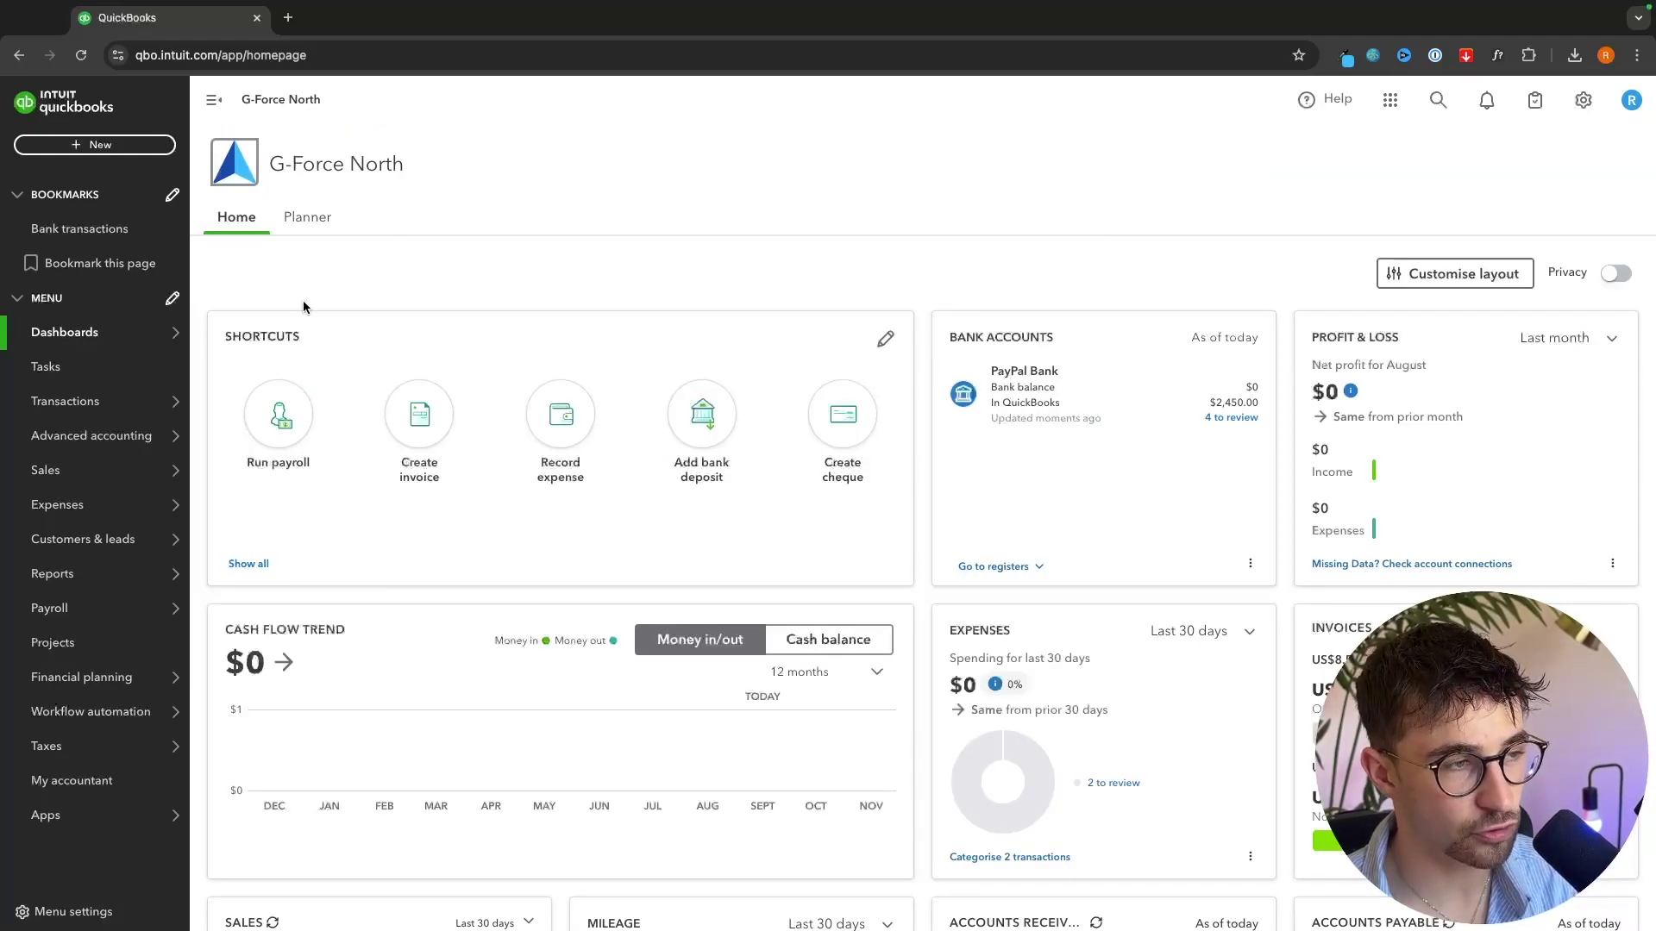
# - Open the gear menu showing Your Company, Lists, Tools and Profile options
pyautogui.moveTo(87, 484)
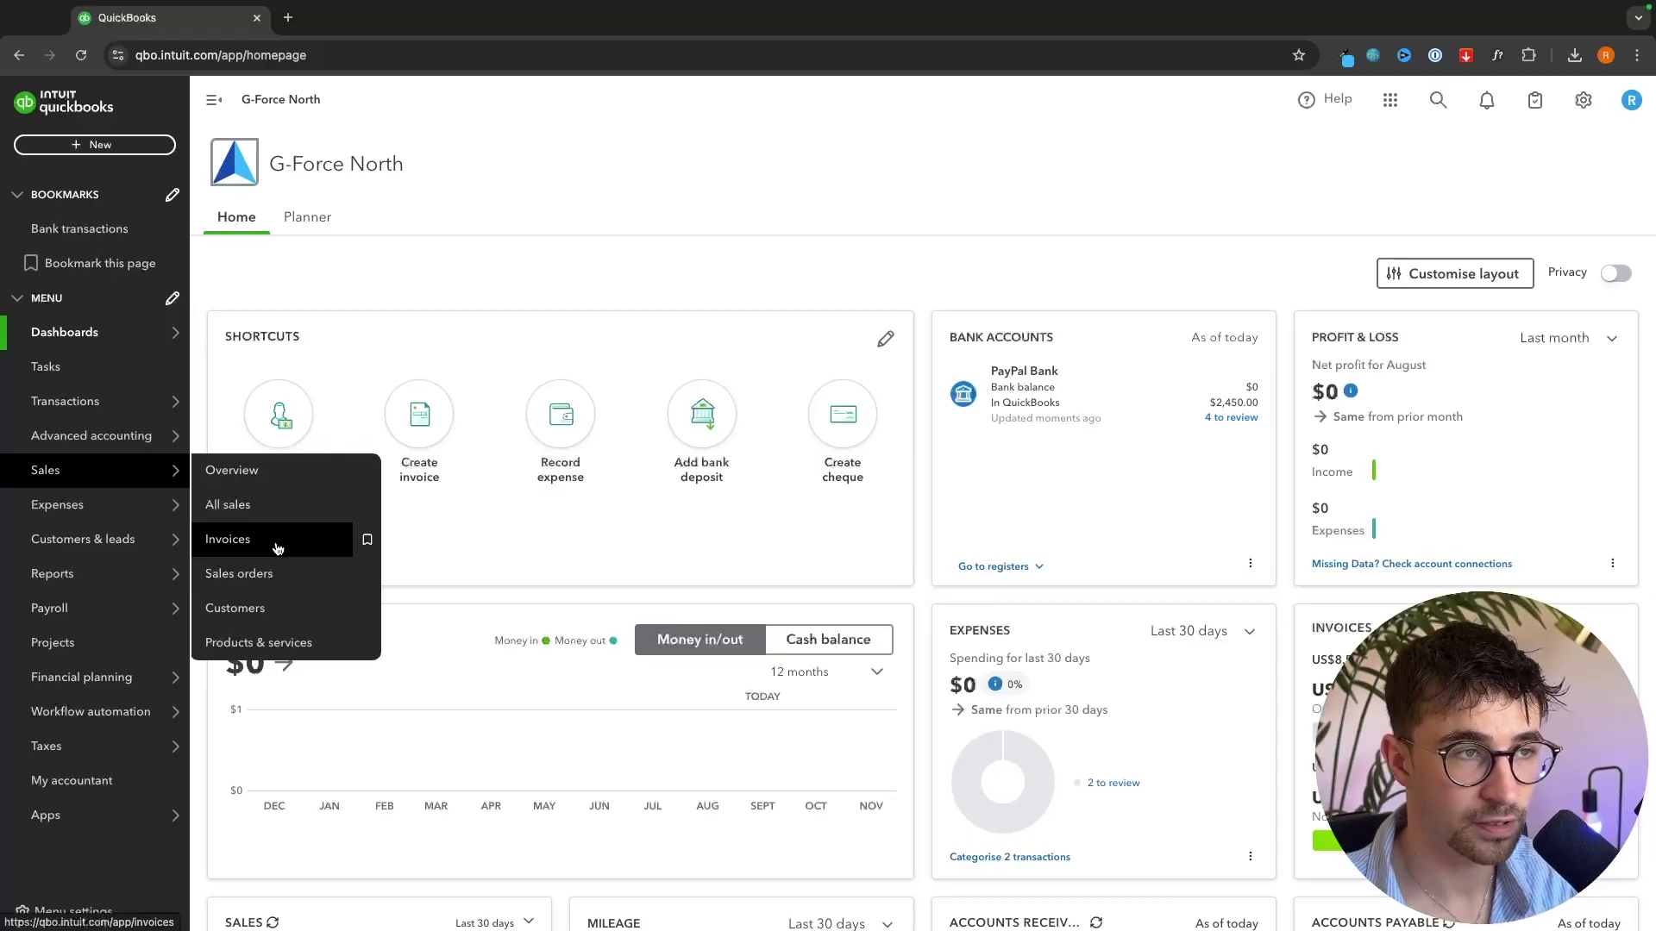
pyautogui.click(1585, 106)
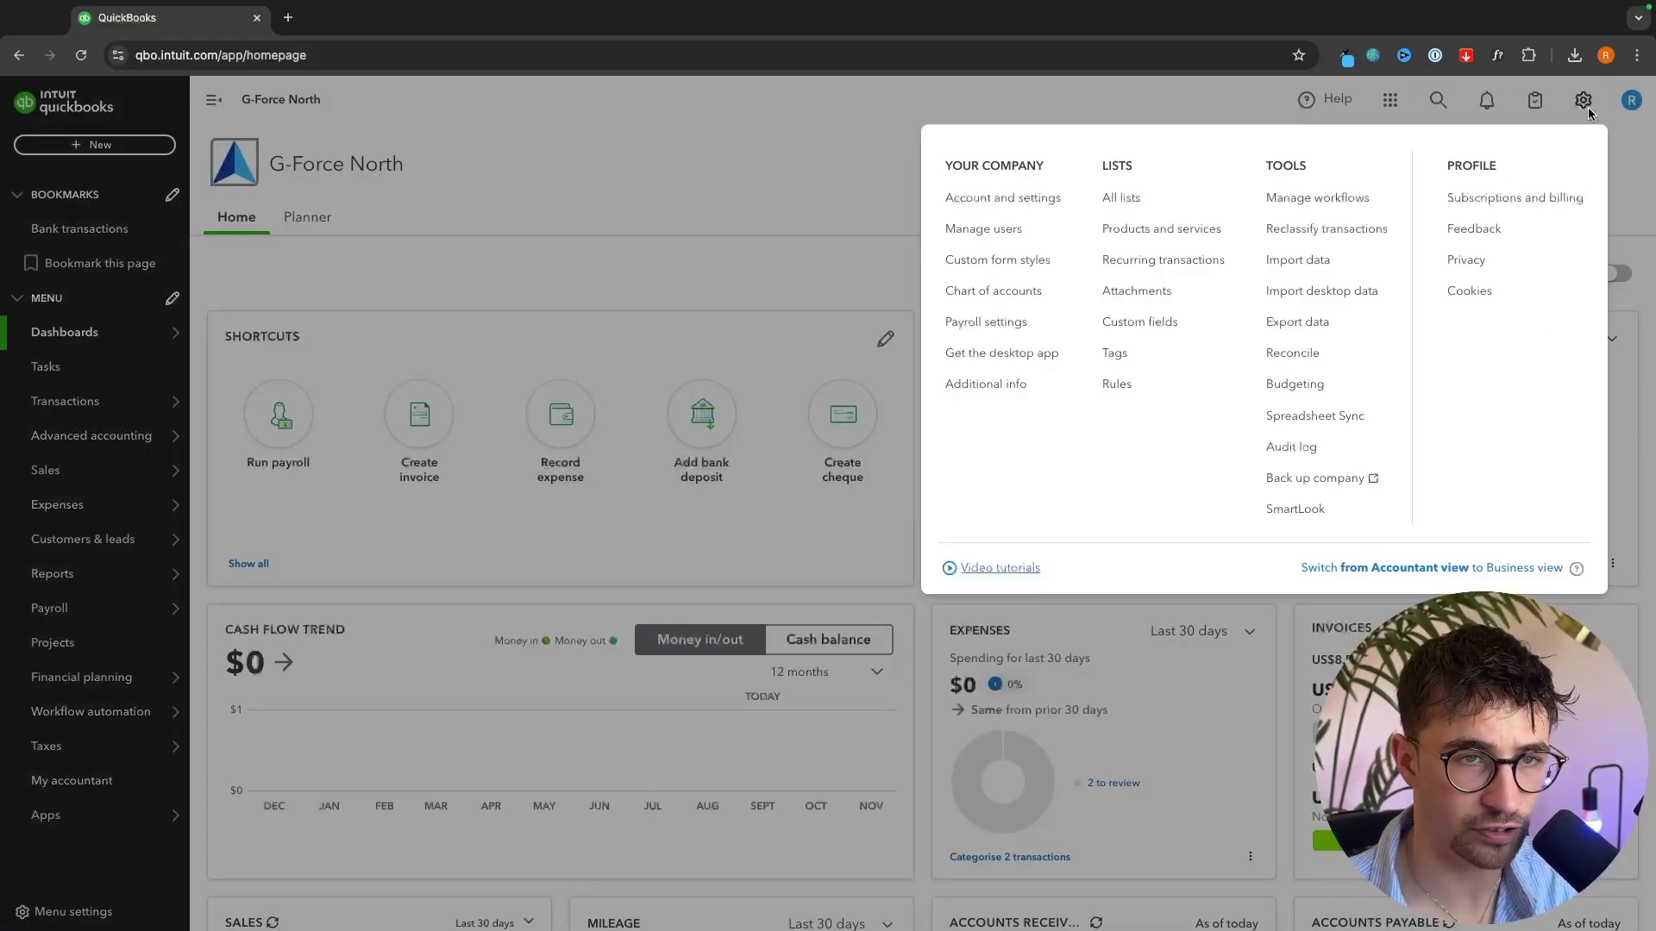
# - In Account and settings, save the company name details with the logo left unchanged
pyautogui.click(1035, 204)
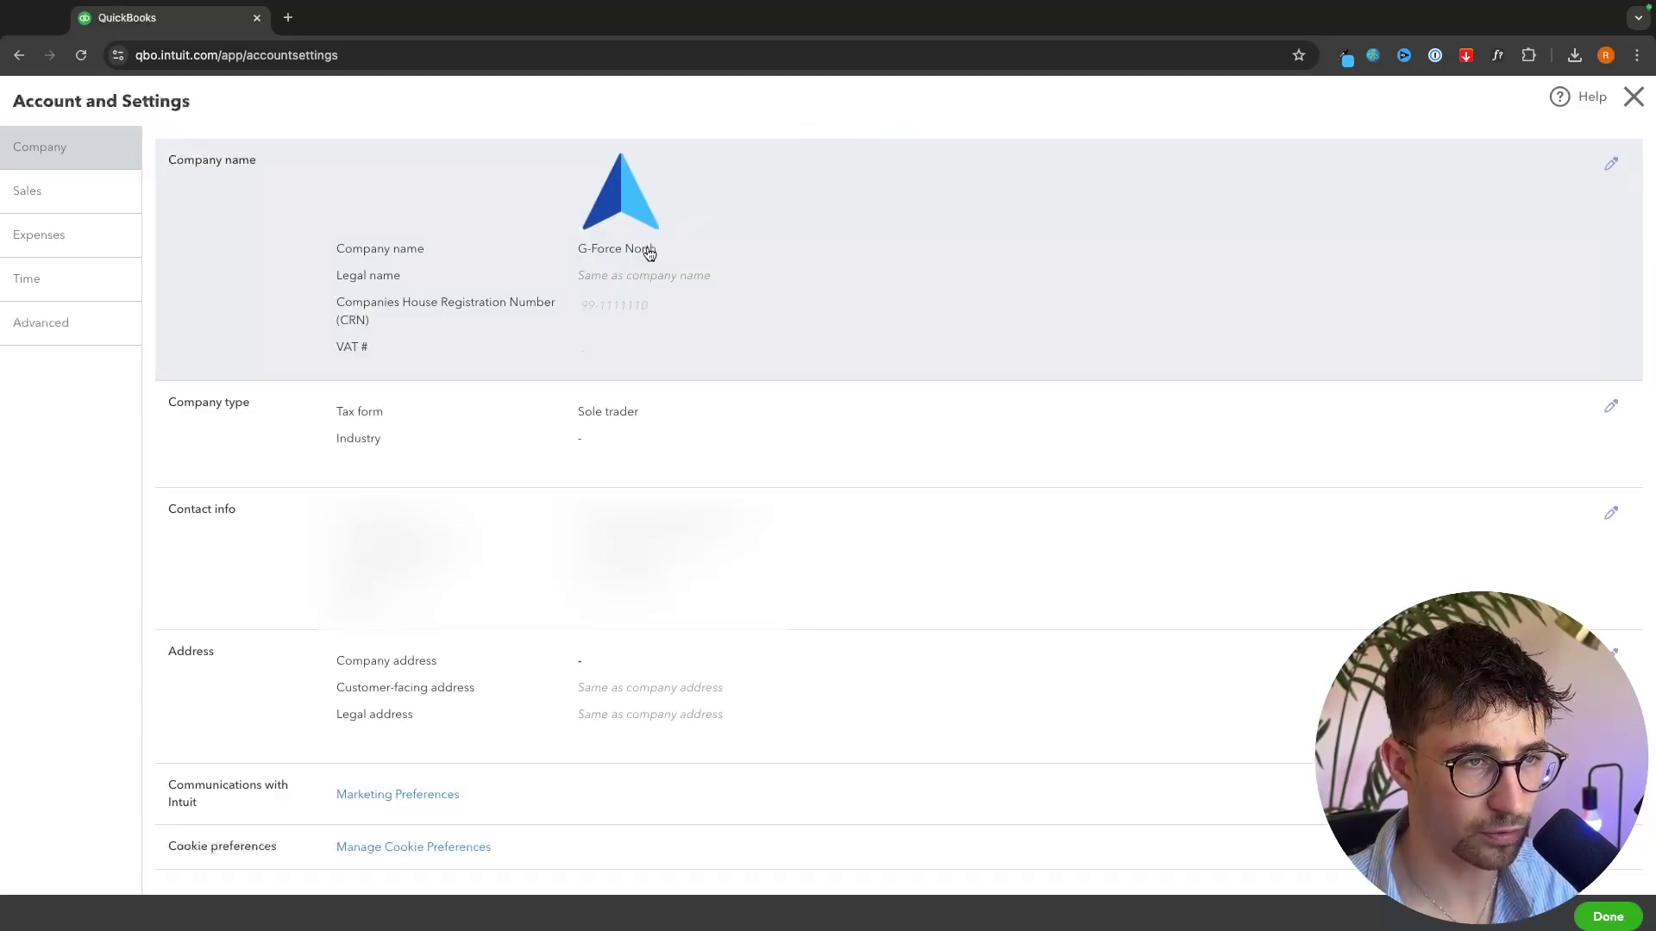
pyautogui.click(1611, 166)
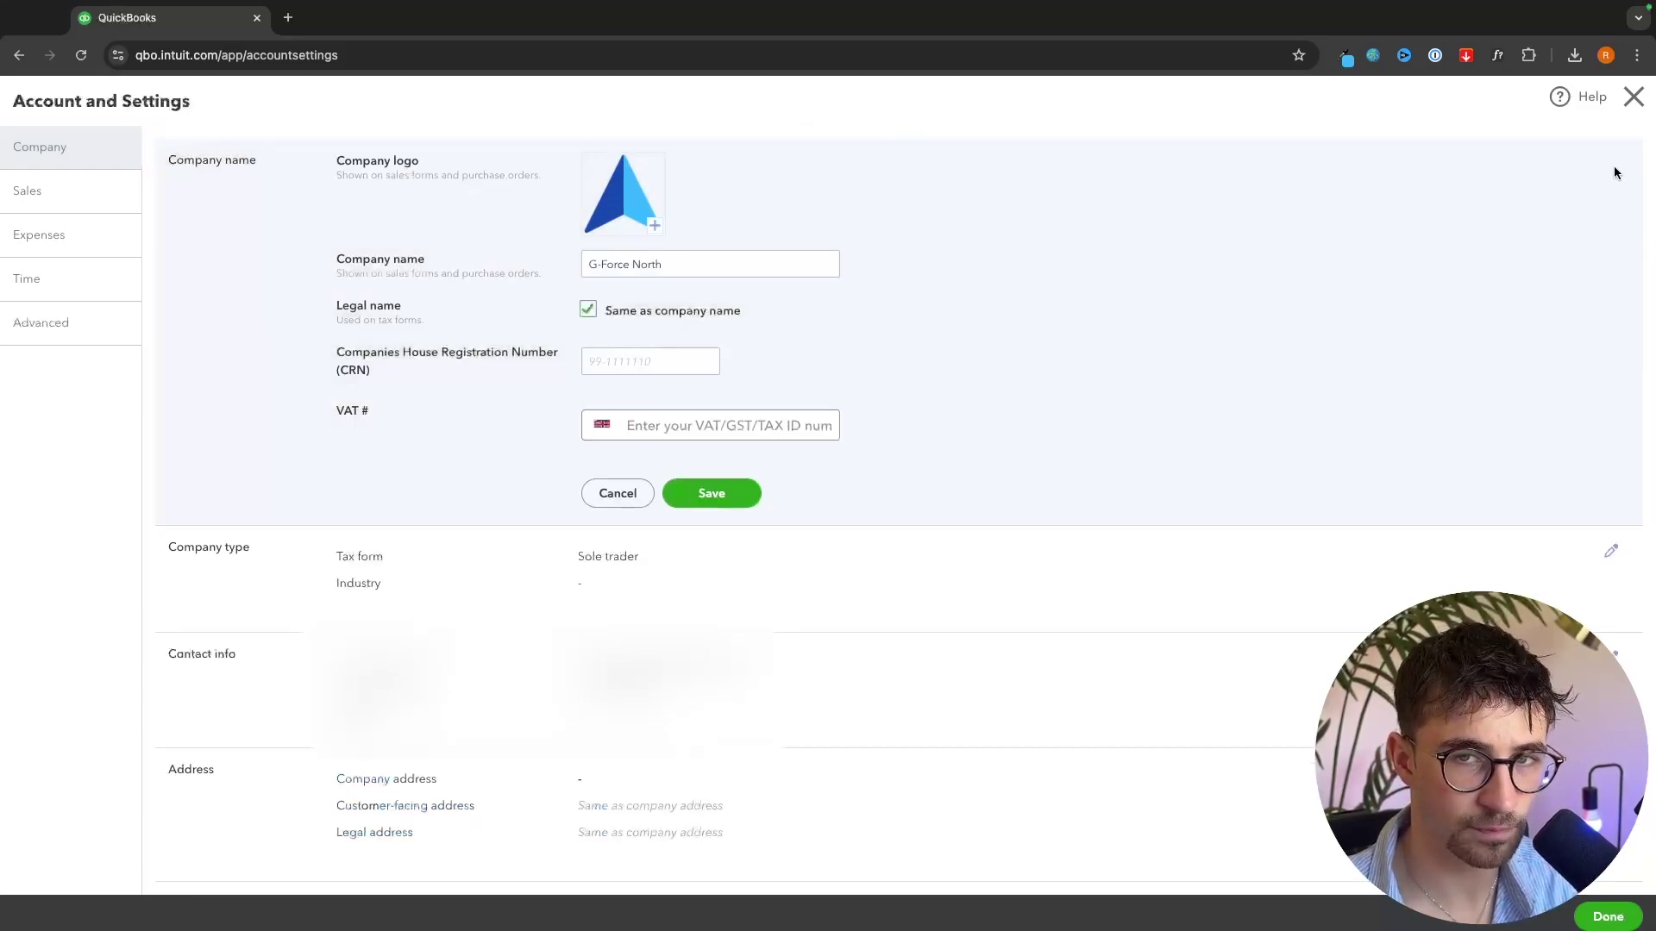
pyautogui.click(622, 197)
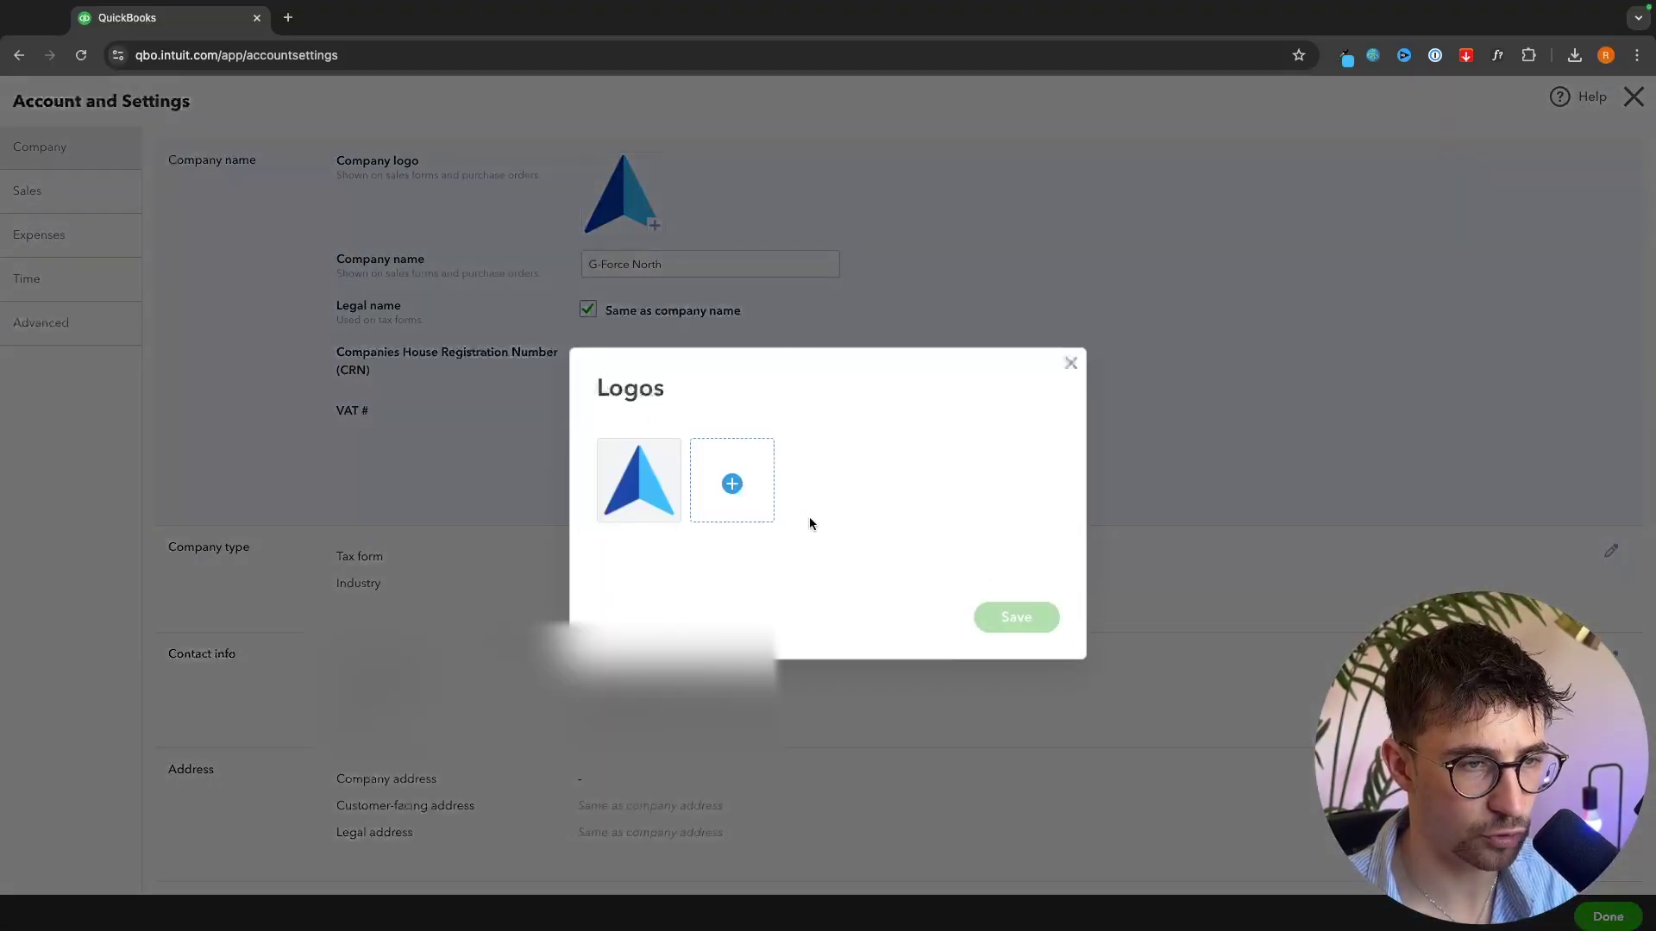
pyautogui.click(1071, 362)
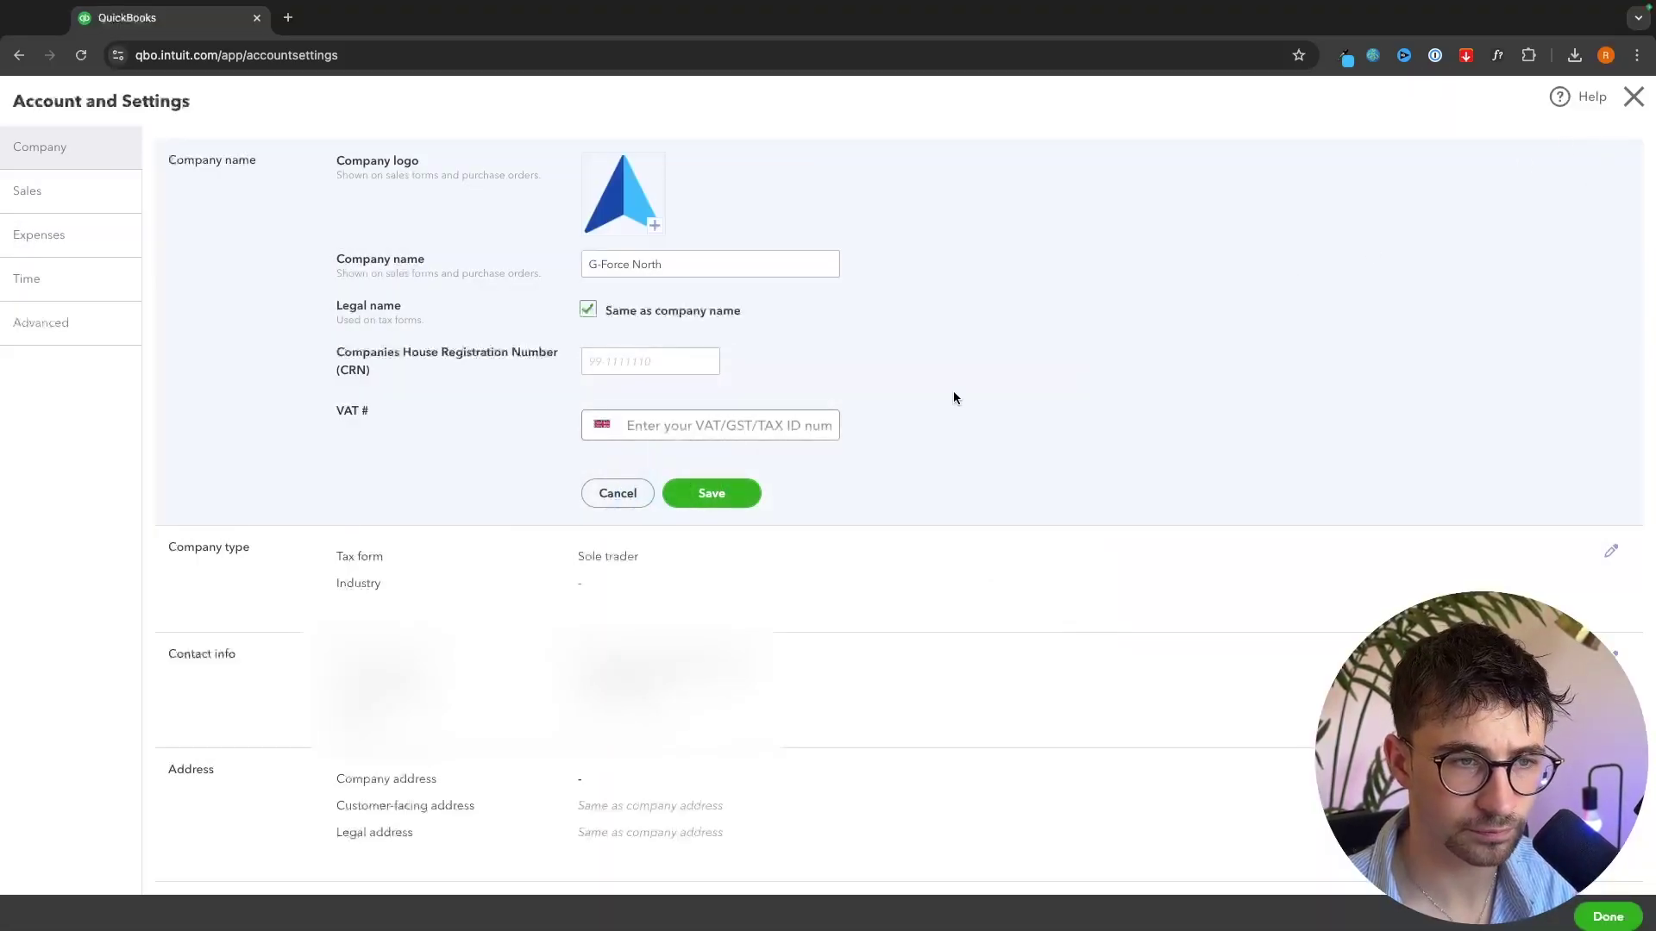
pyautogui.click(735, 508)
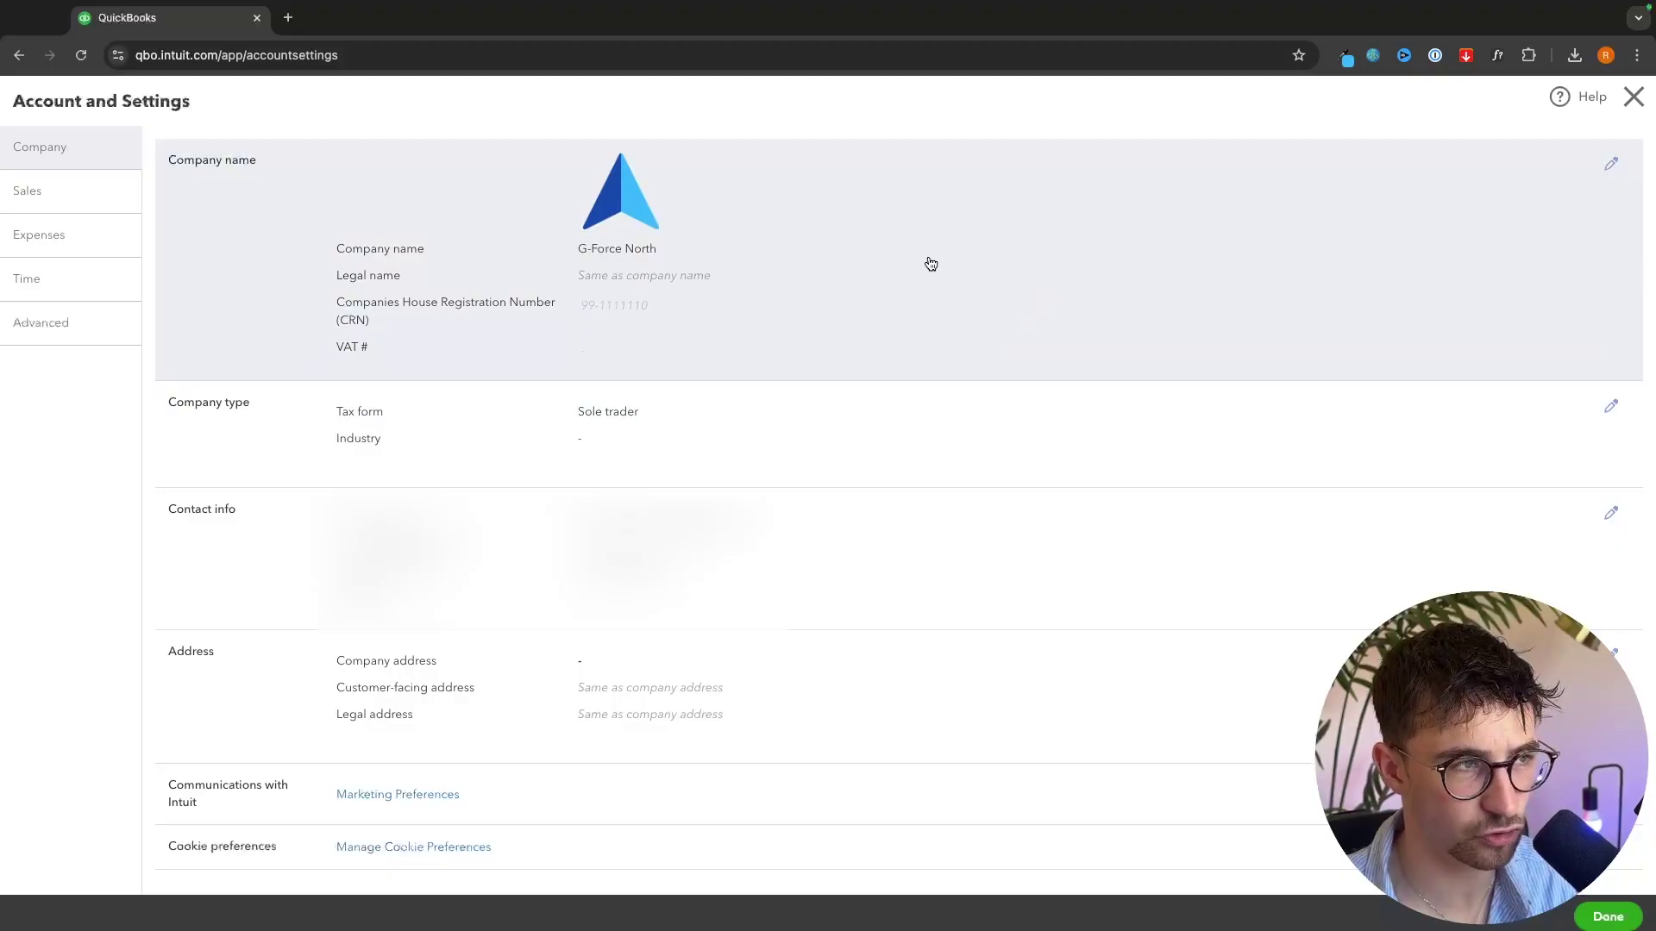
# - Switch to the Sales settings section
pyautogui.click(28, 202)
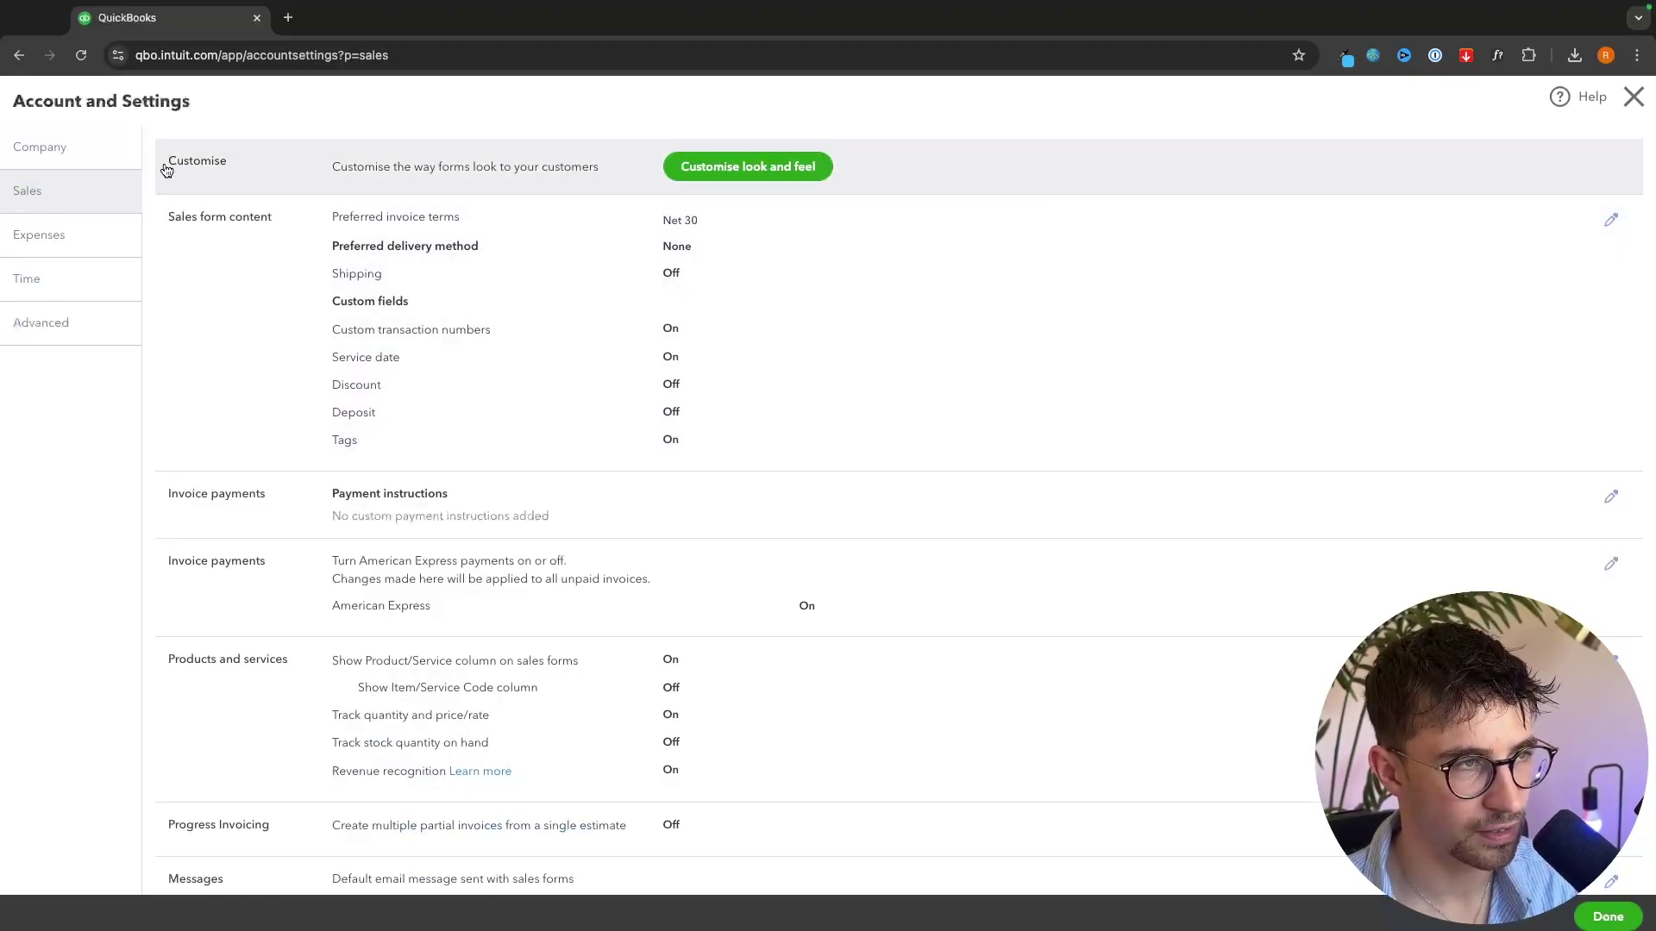
pyautogui.moveTo(164, 164); pyautogui.dragTo(230, 168)
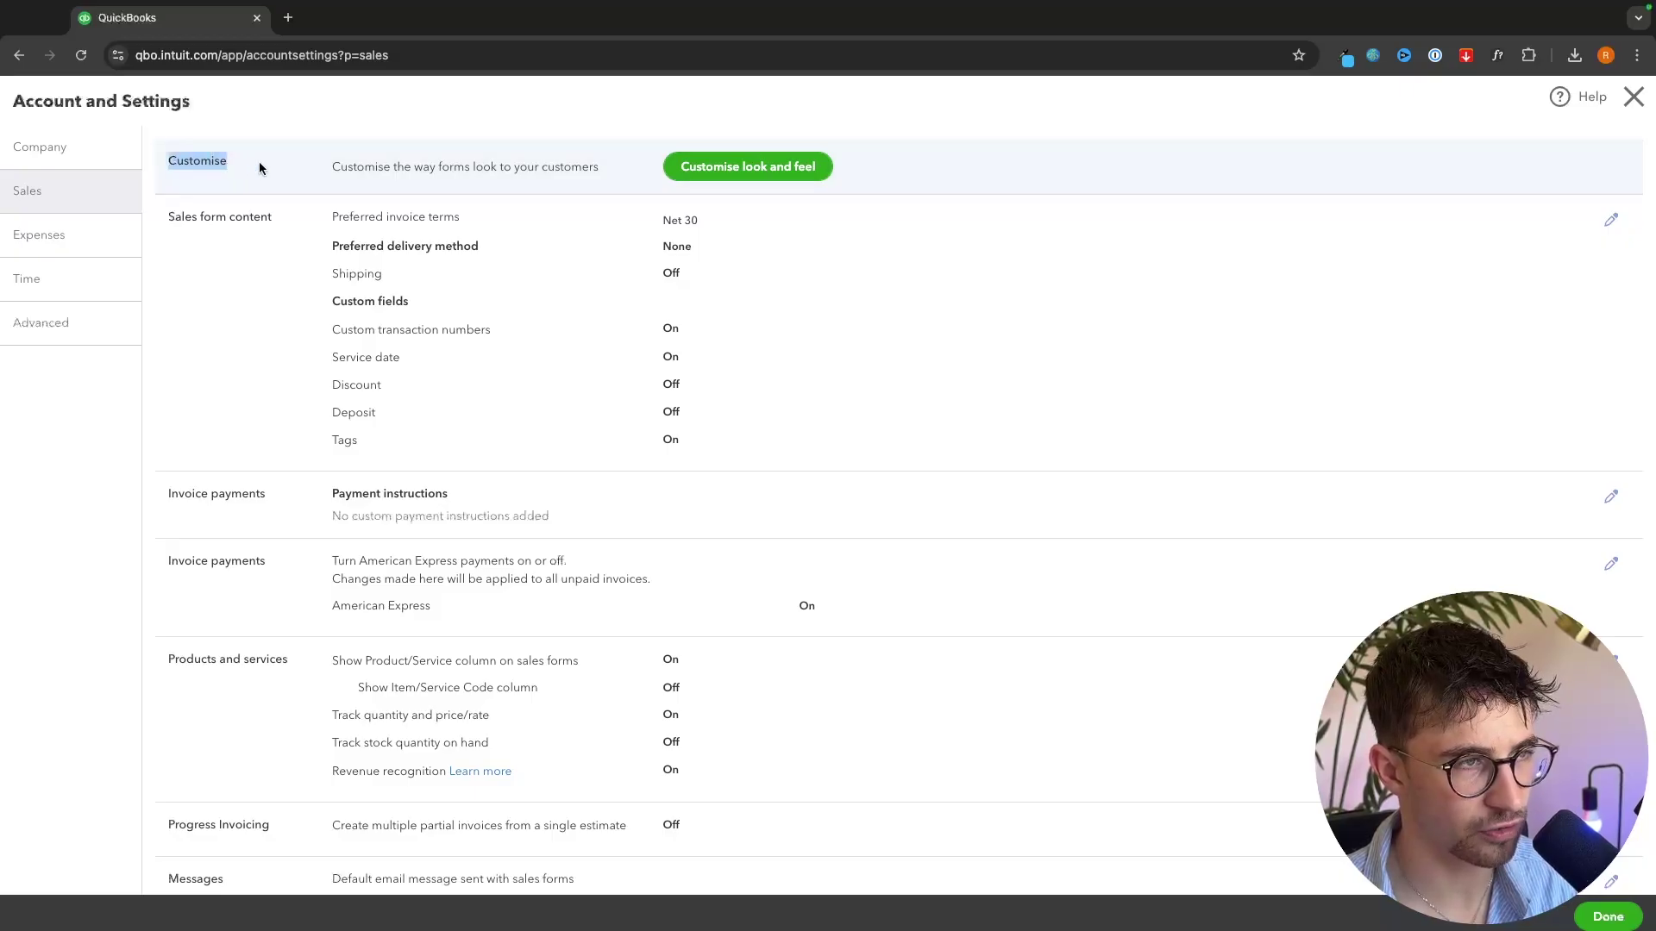
pyautogui.click(262, 165)
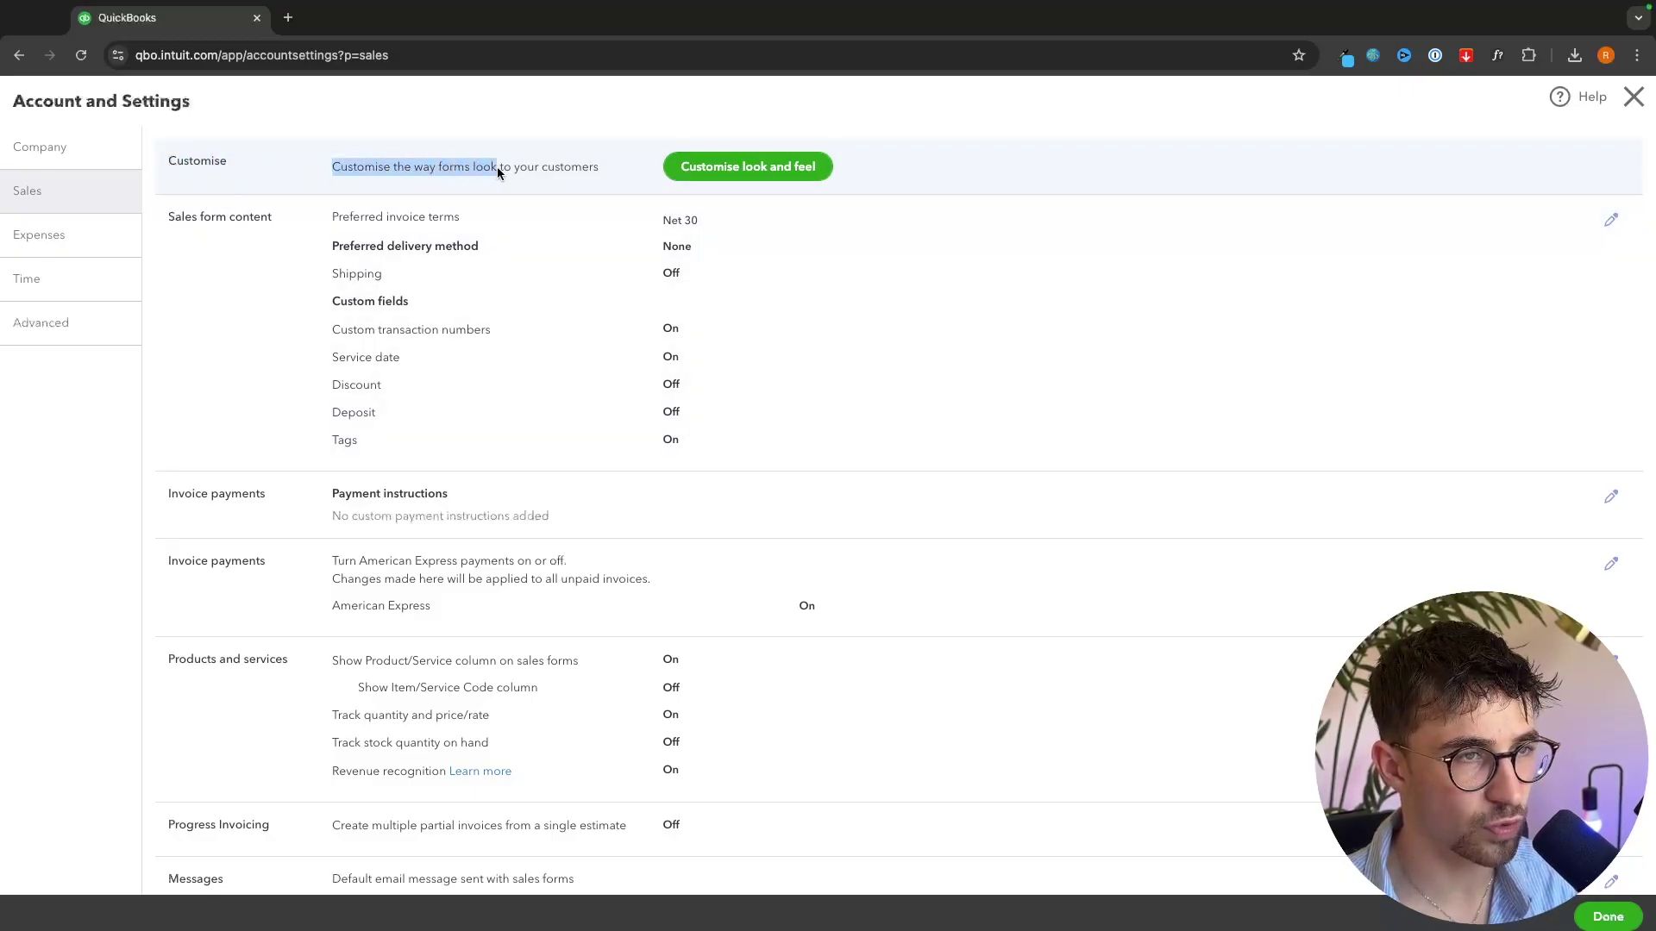
pyautogui.click(609, 168)
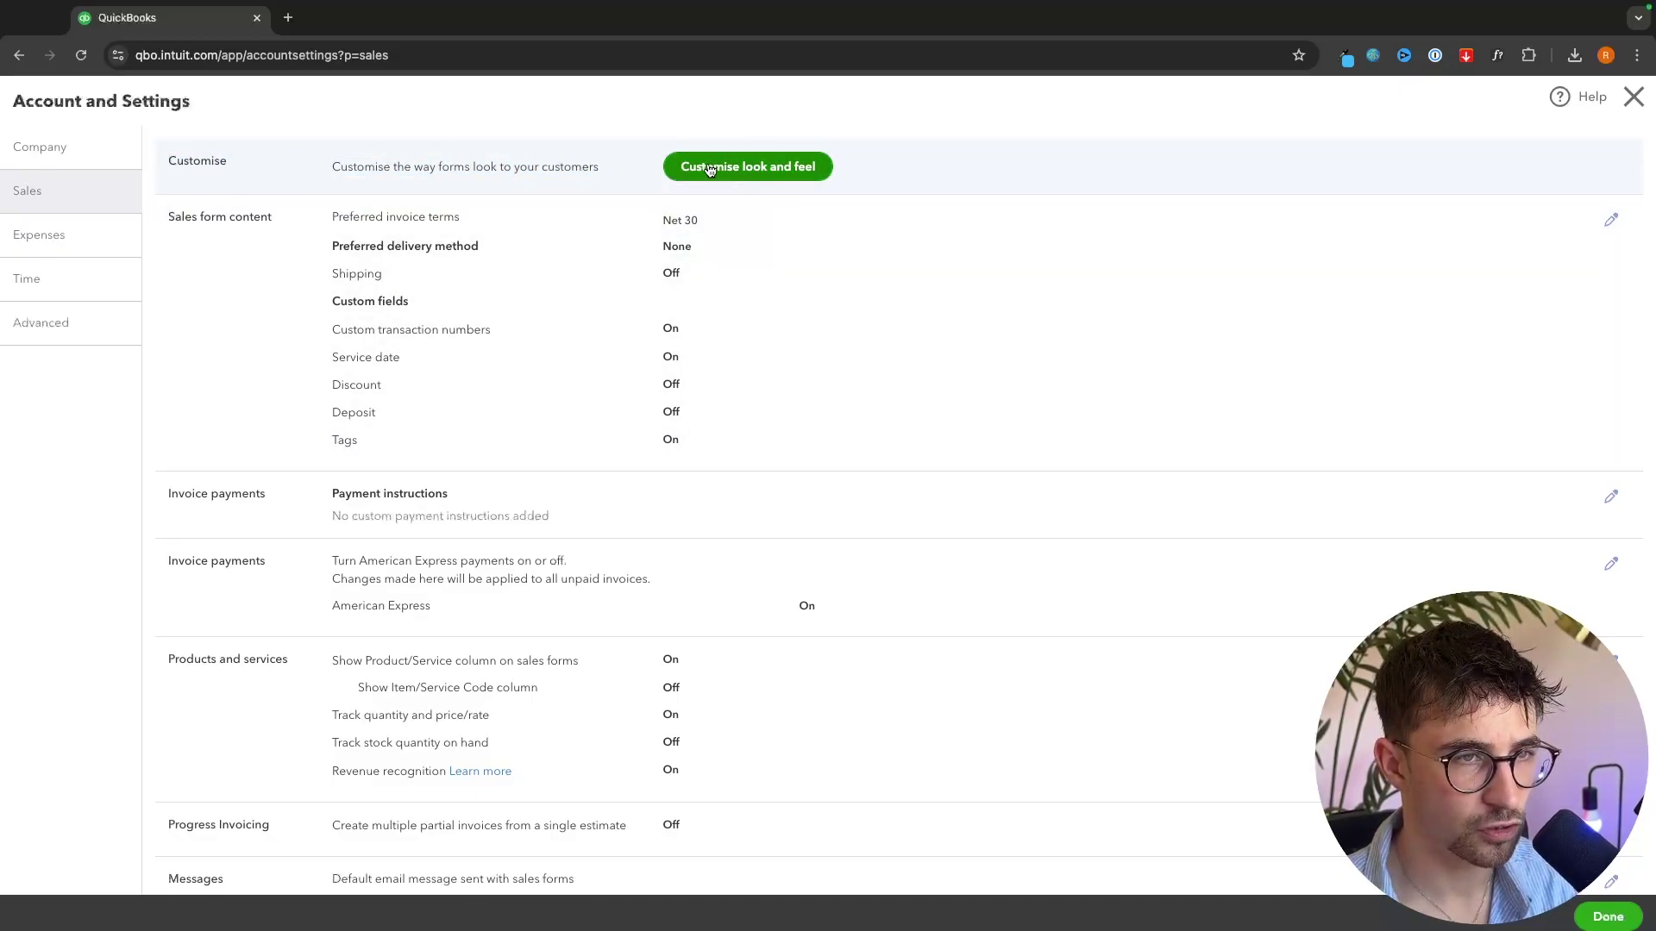
# - Make the Standard invoice style show the company logo and use accent colour #38b5fe, then save
pyautogui.click(708, 171)
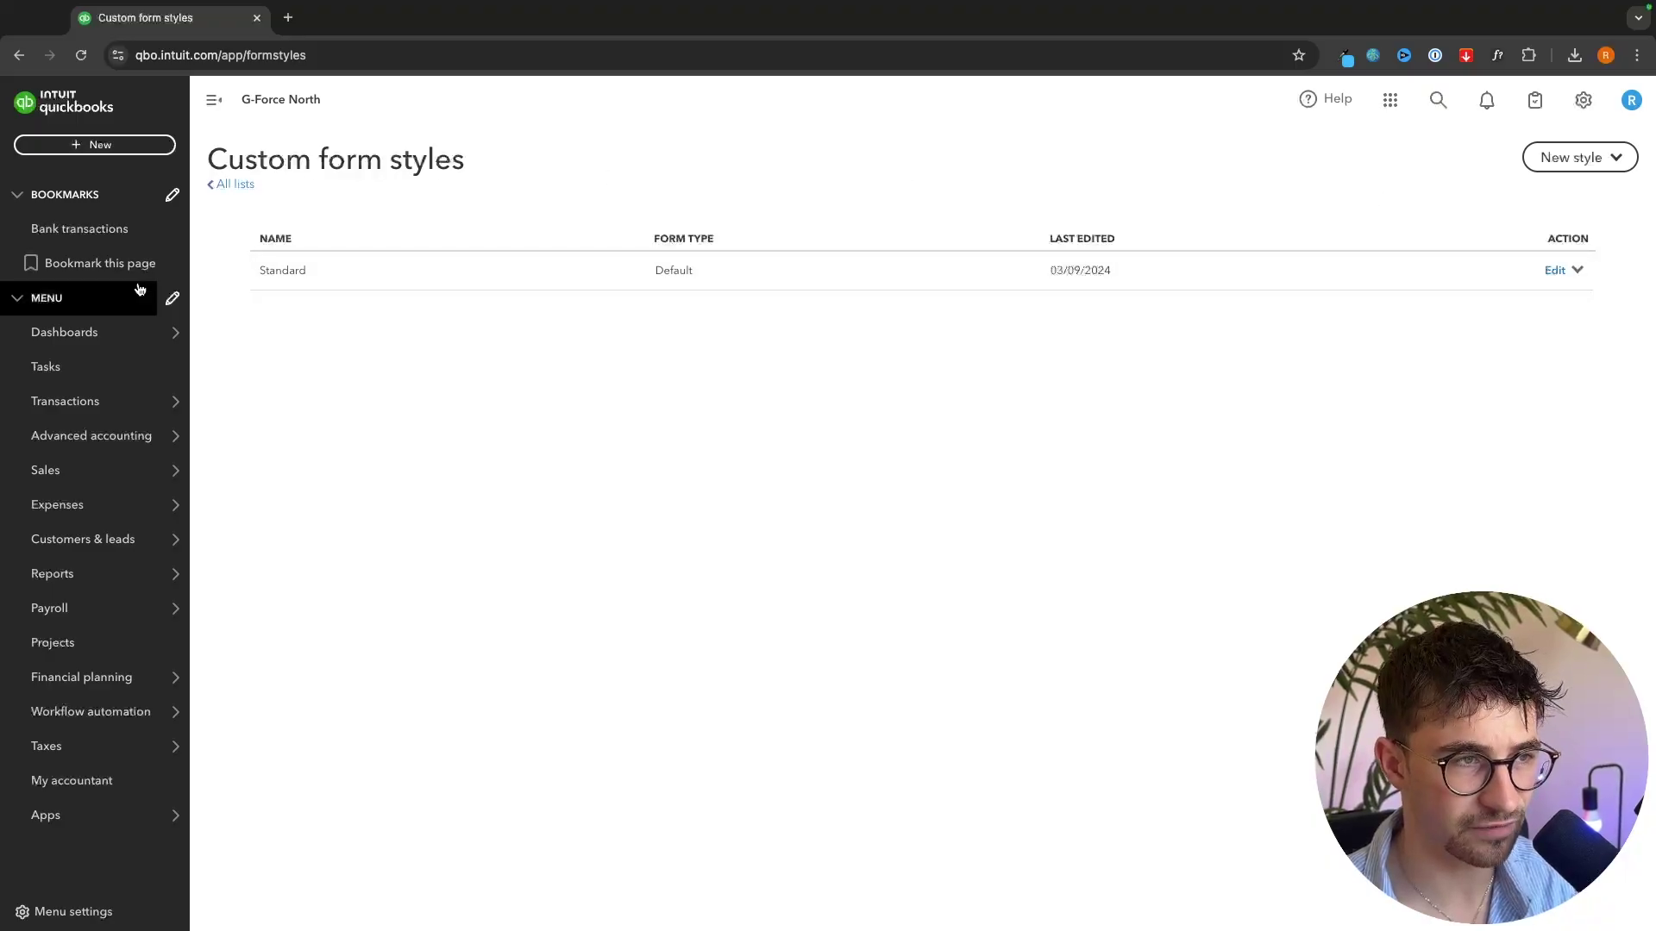
pyautogui.click(297, 273)
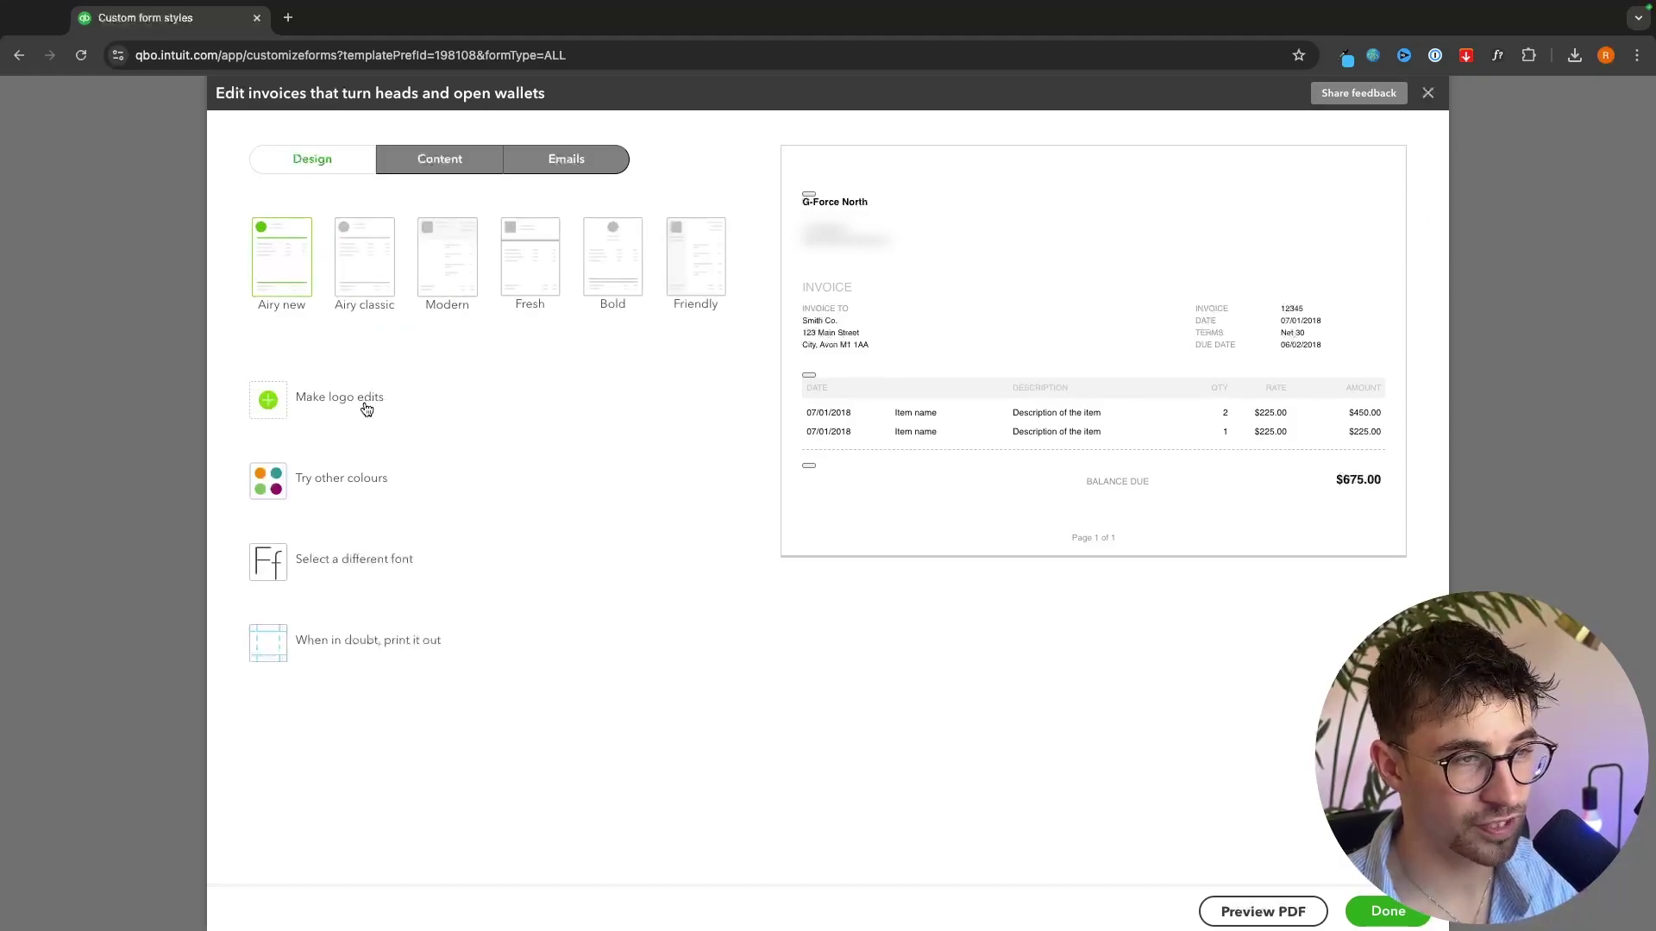
pyautogui.click(364, 405)
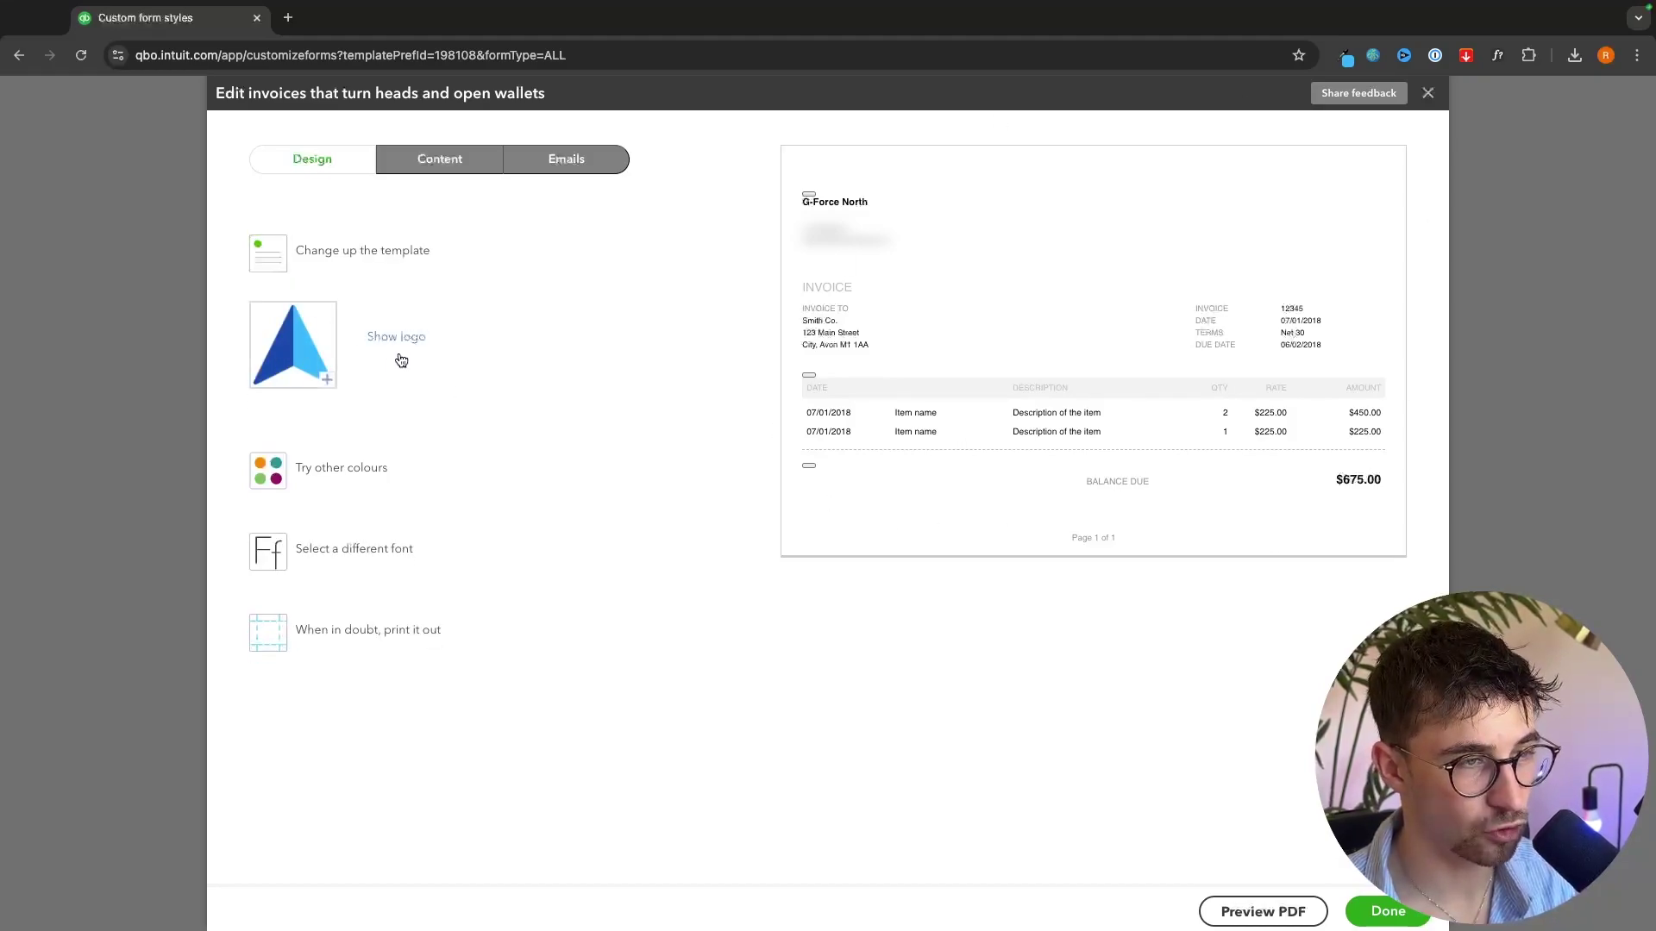
pyautogui.click(387, 340)
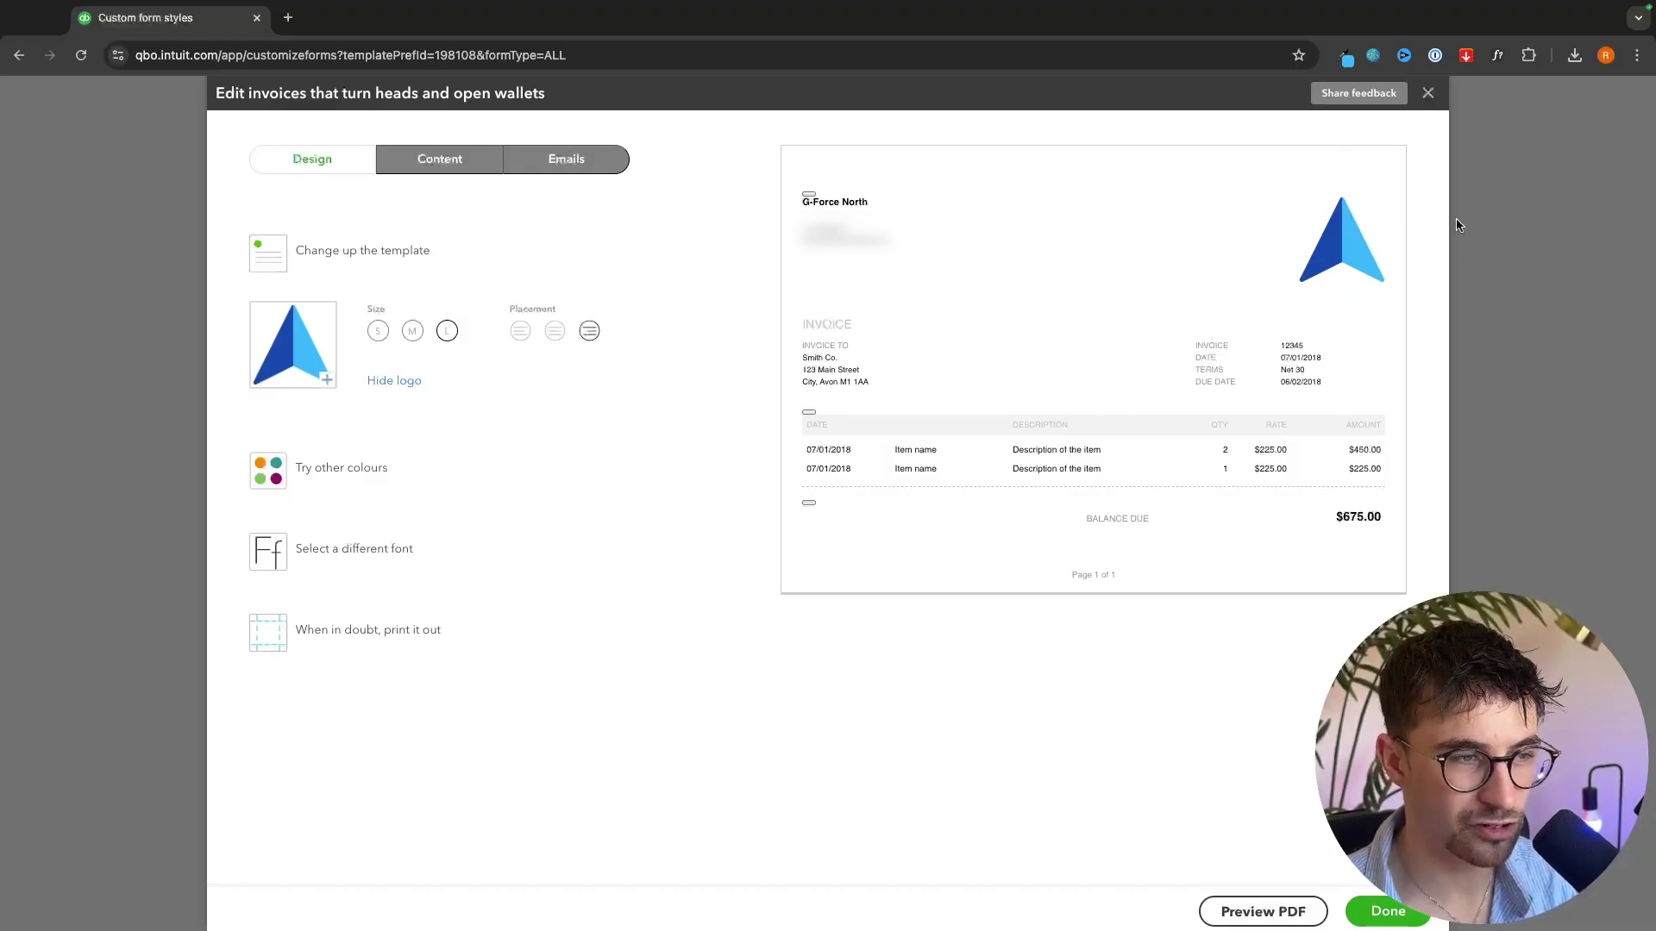
pyautogui.click(302, 477)
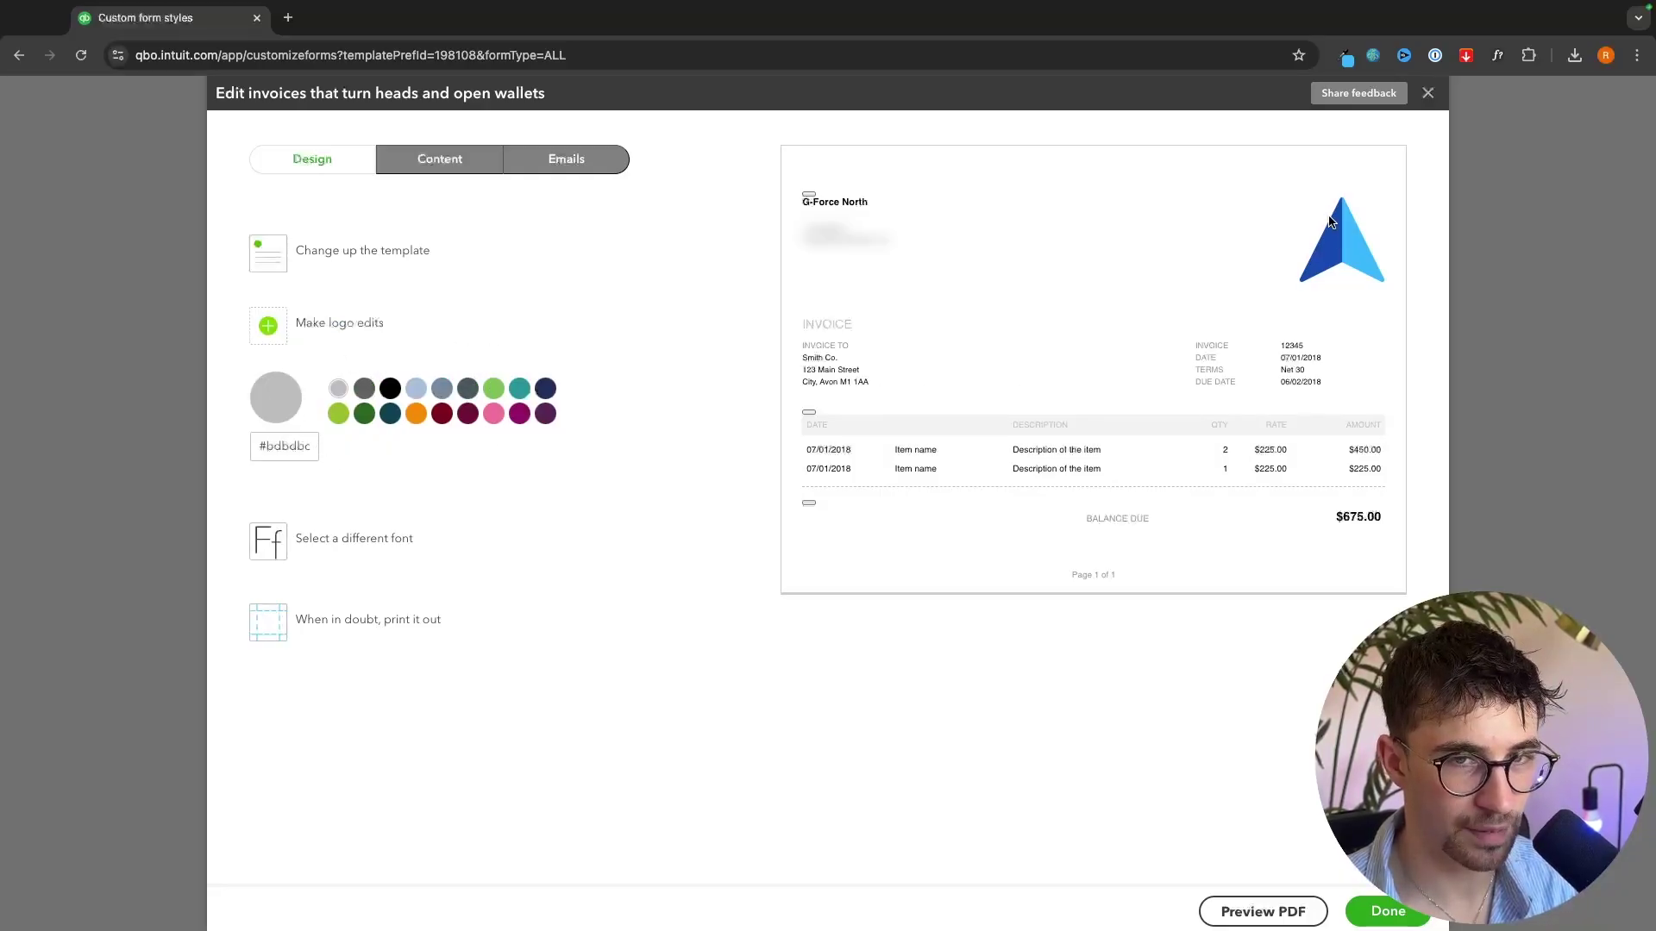
pyautogui.doubleClick(294, 447)
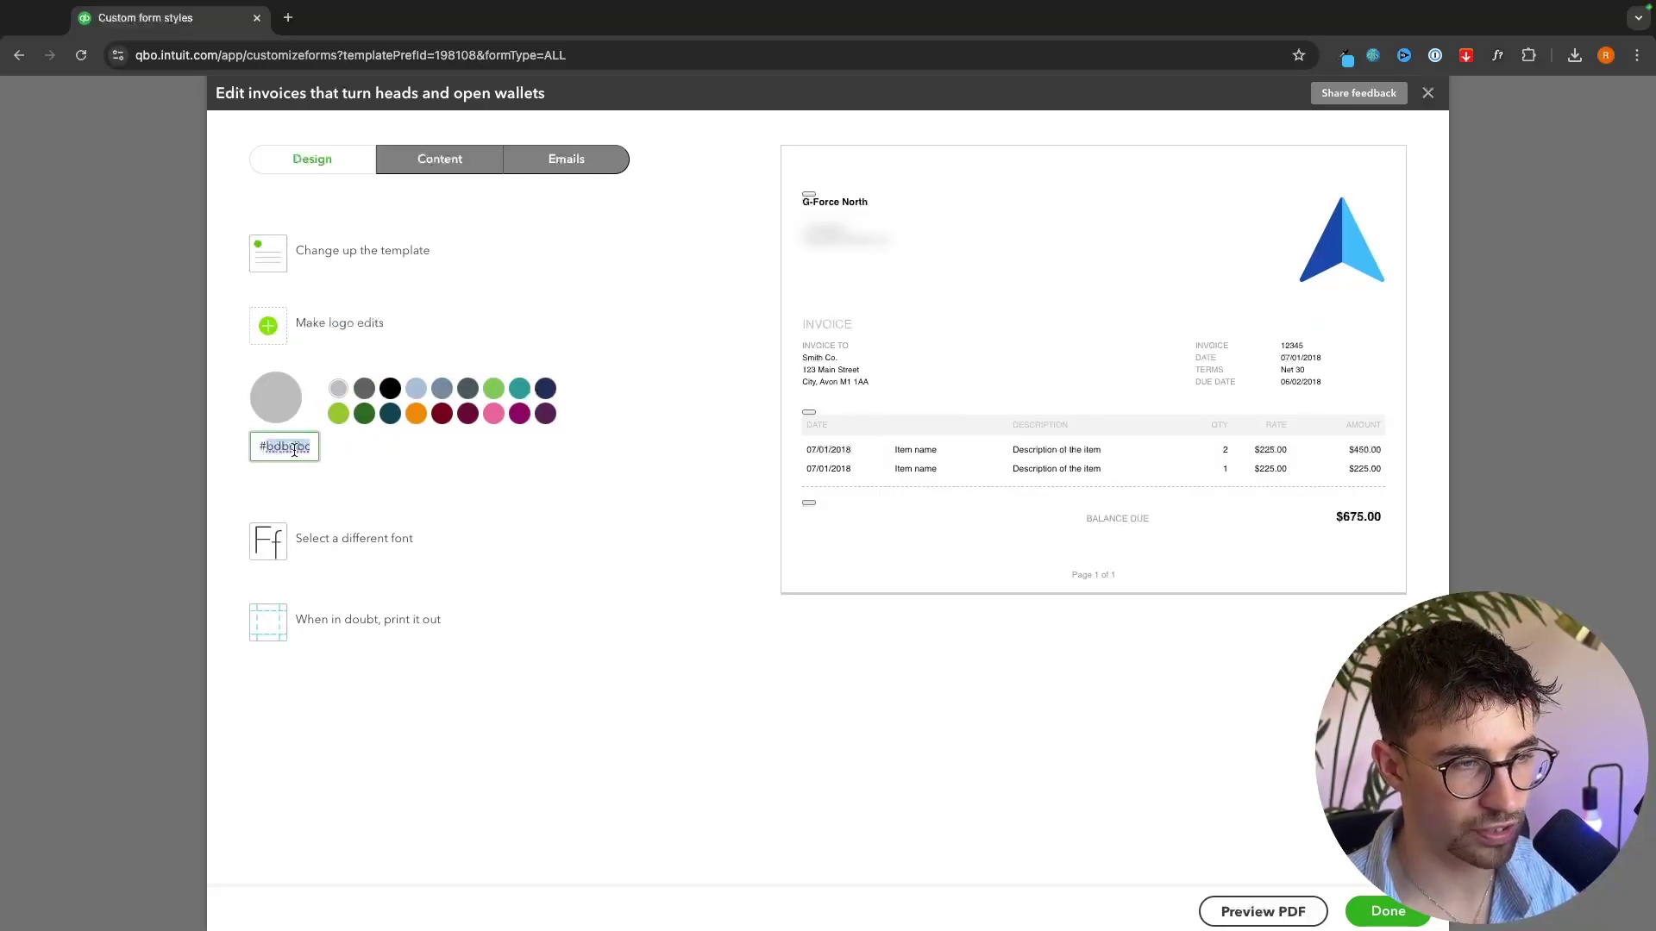
pyautogui.write('38b5fe')
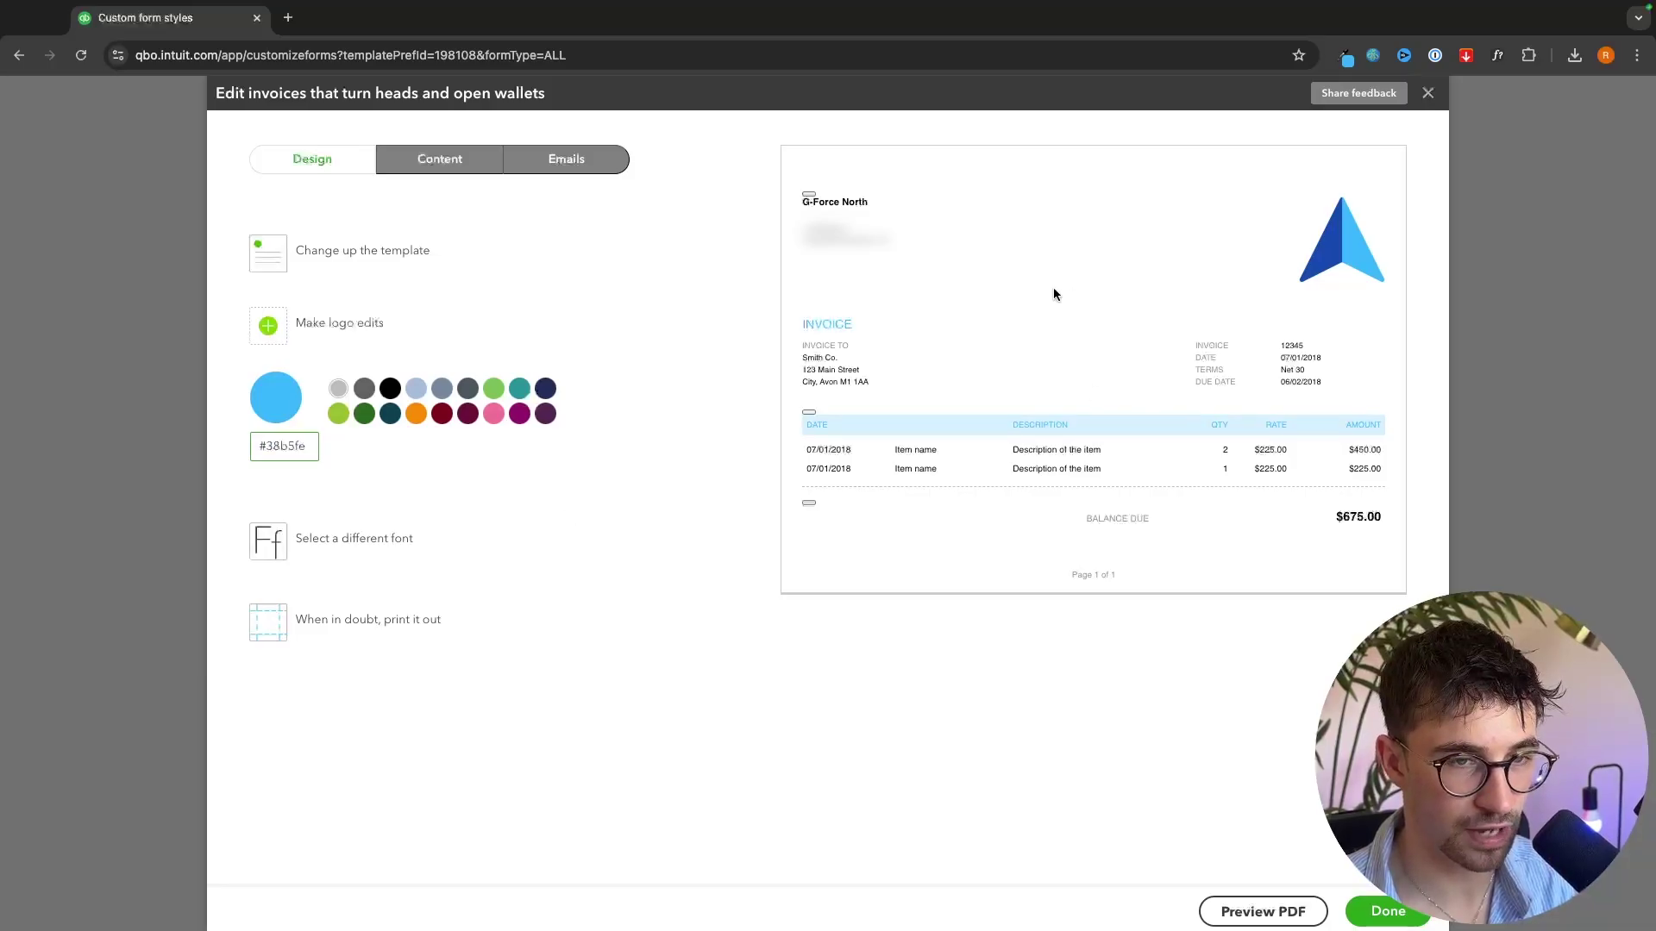
pyautogui.click(841, 513)
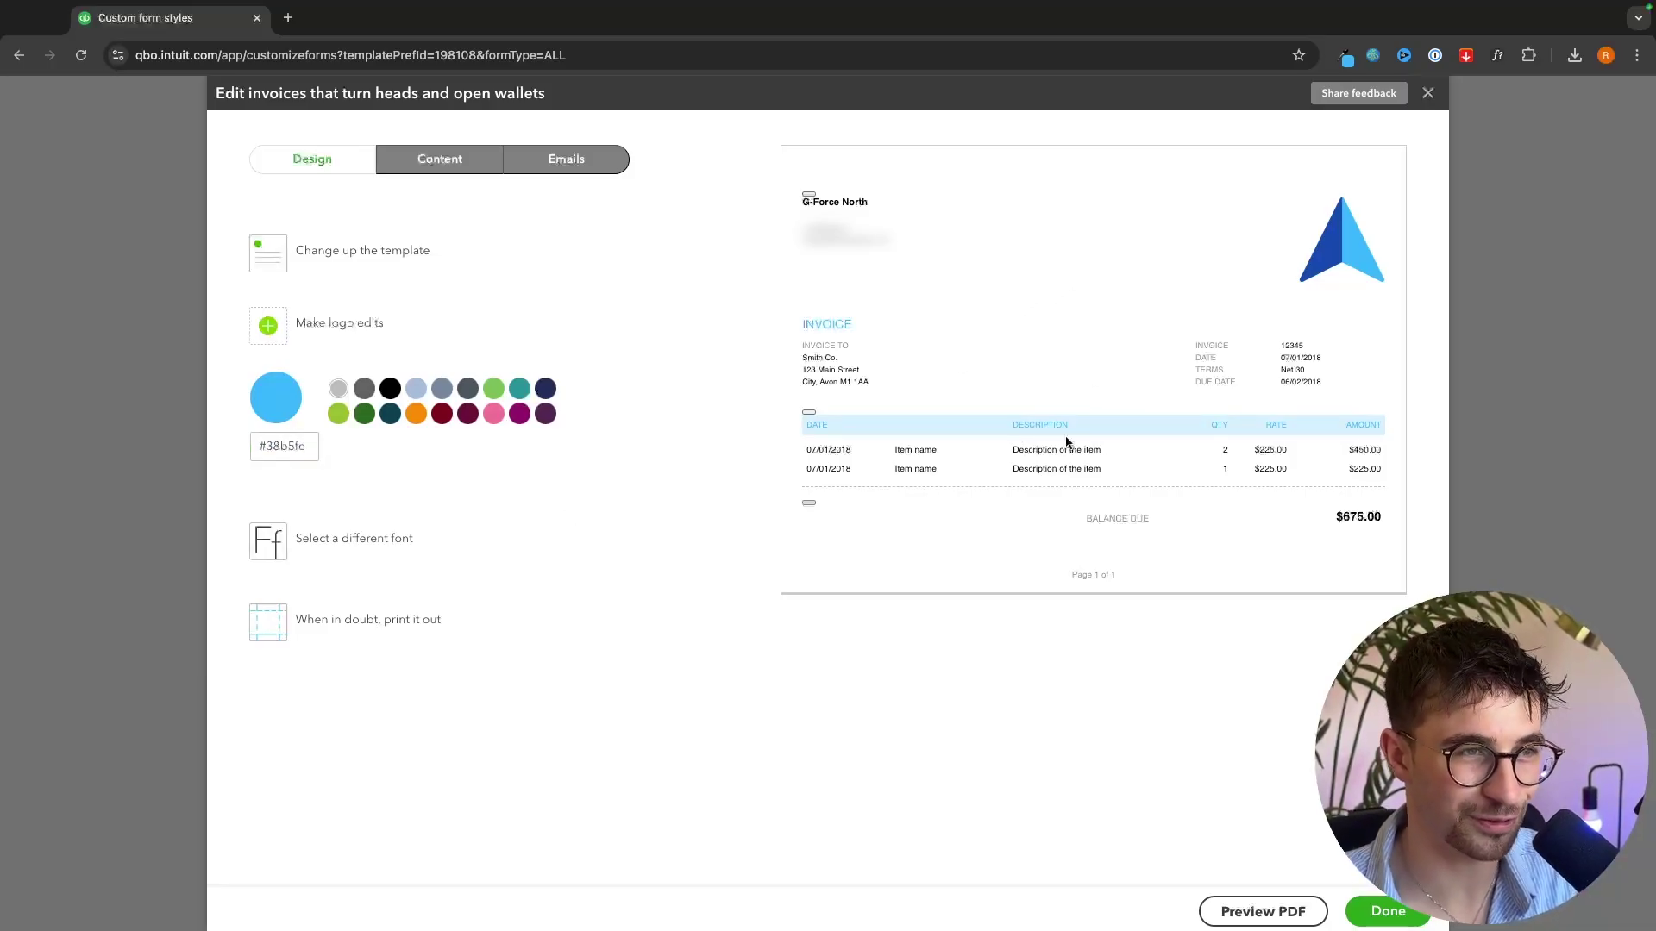
pyautogui.click(1377, 902)
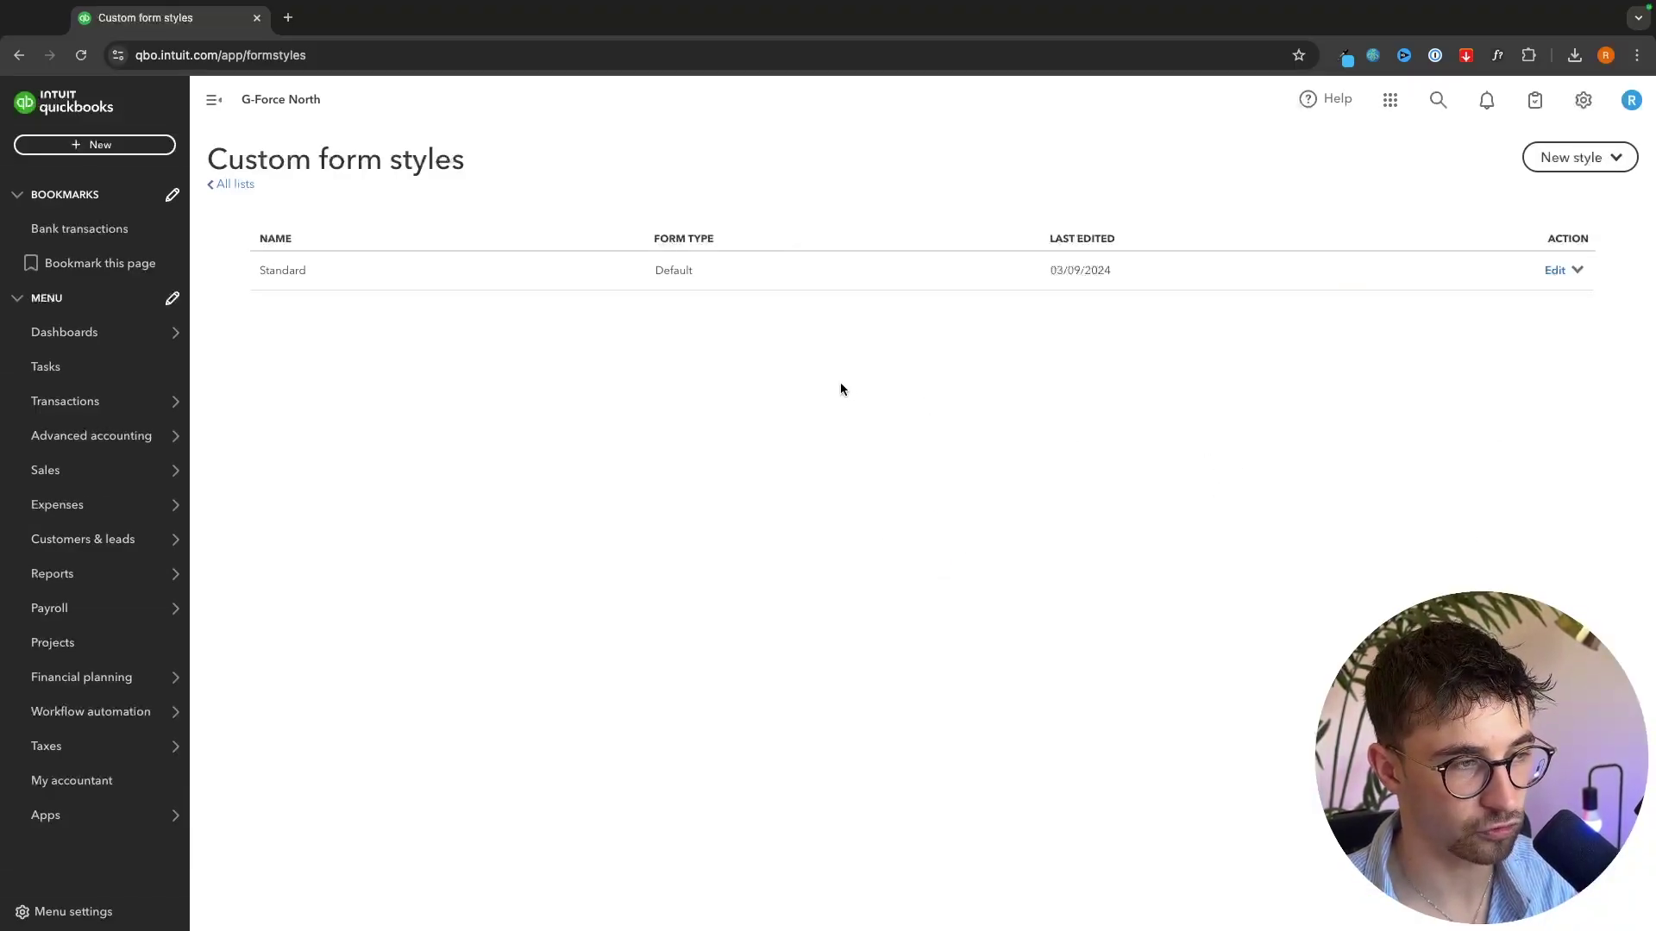
pyautogui.moveTo(37, 472)
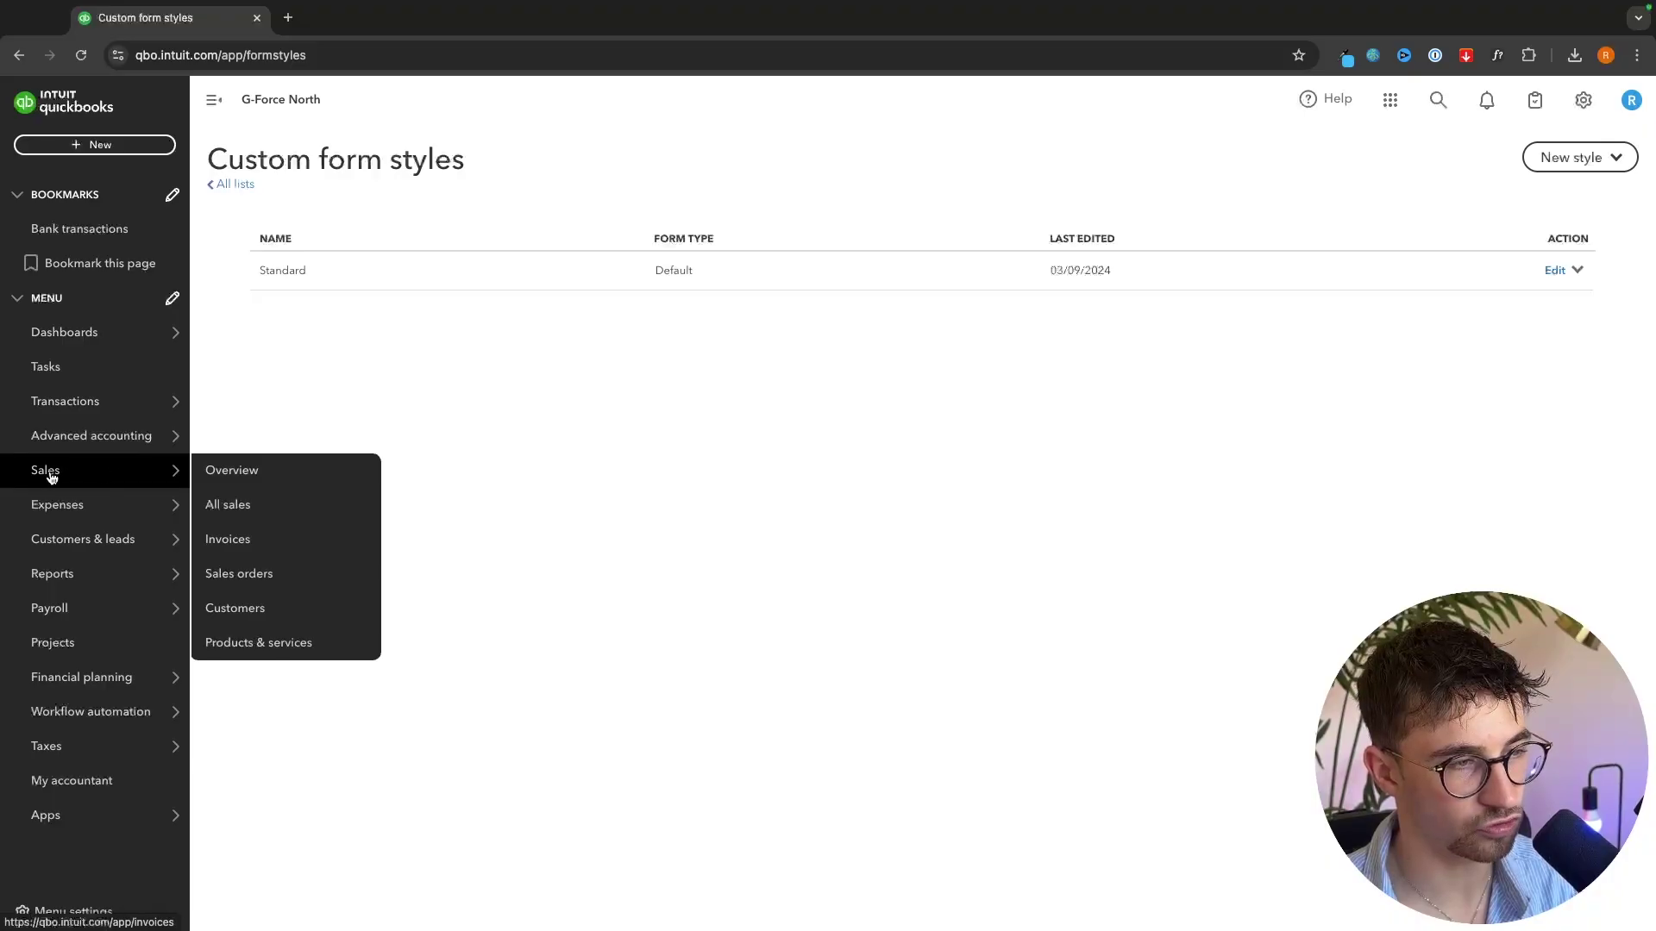
# - Start invoice no. 1003 for a chosen customer with Net 30 payment terms
pyautogui.click(232, 541)
pyautogui.click(914, 498)
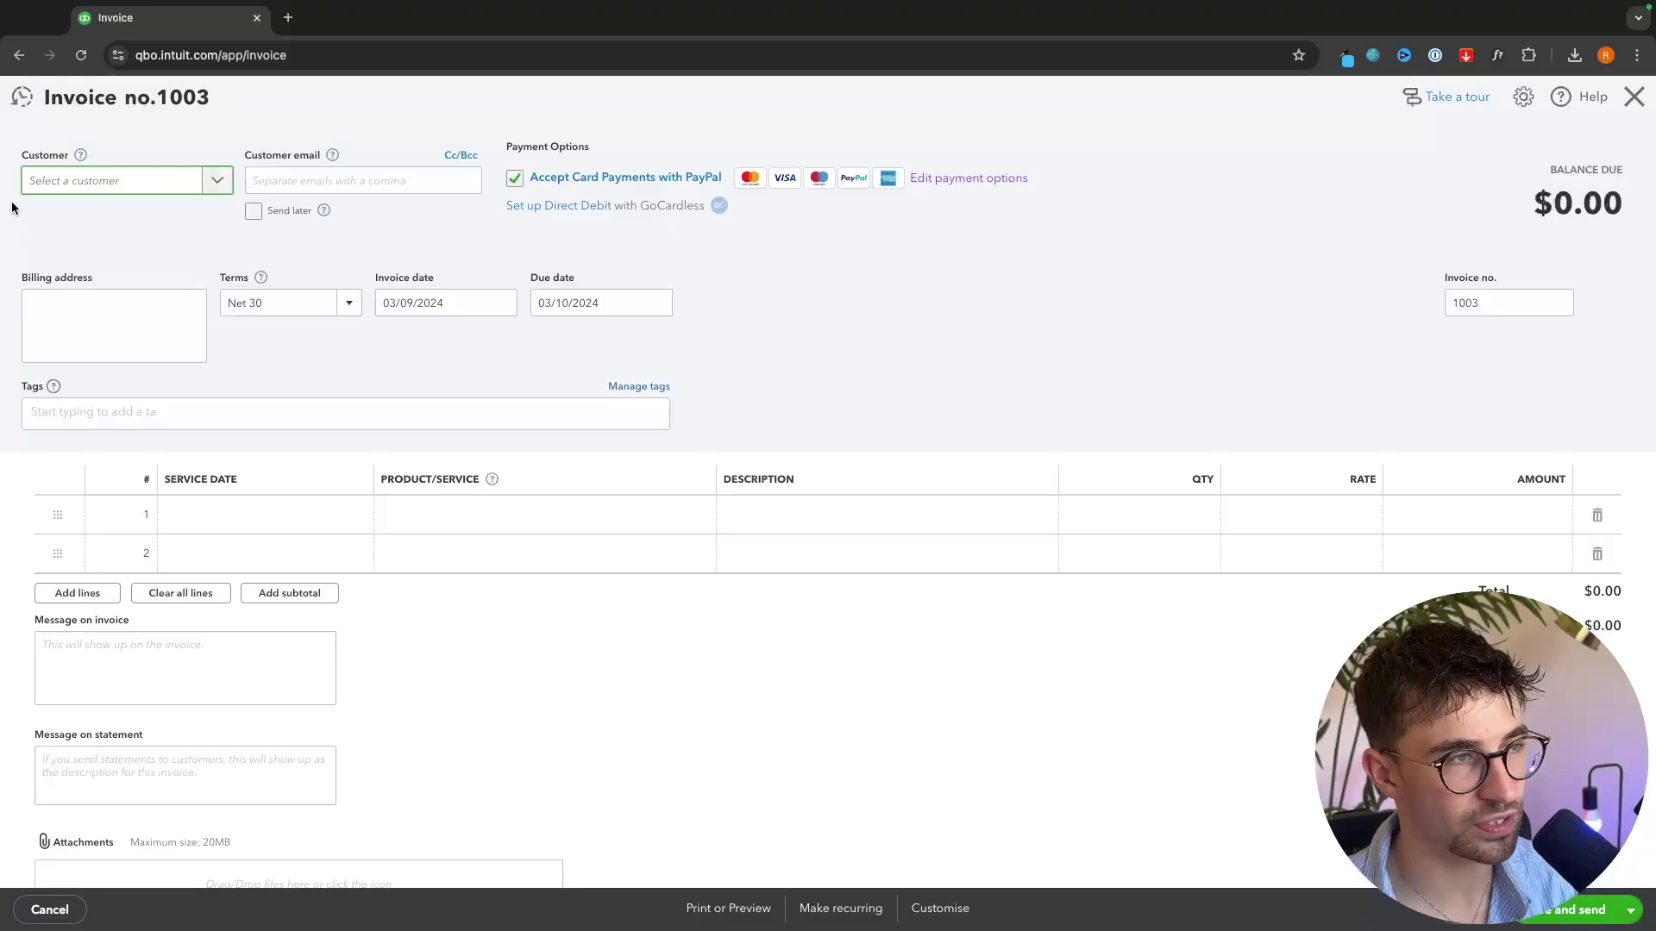
pyautogui.click(220, 184)
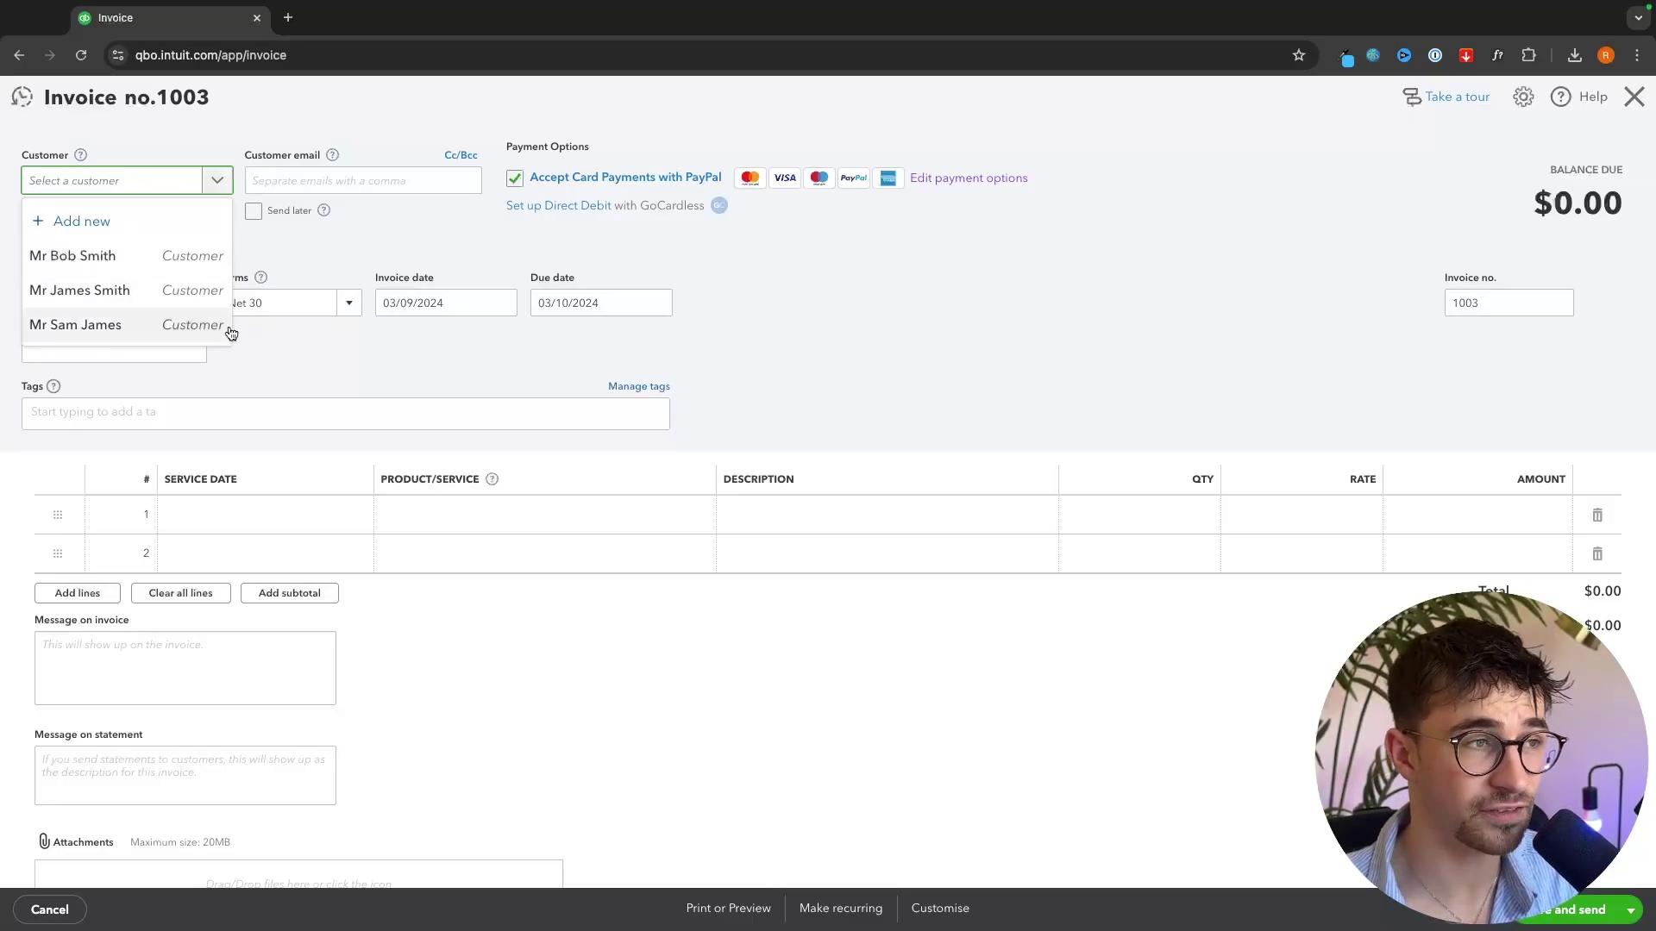
pyautogui.click(41, 231)
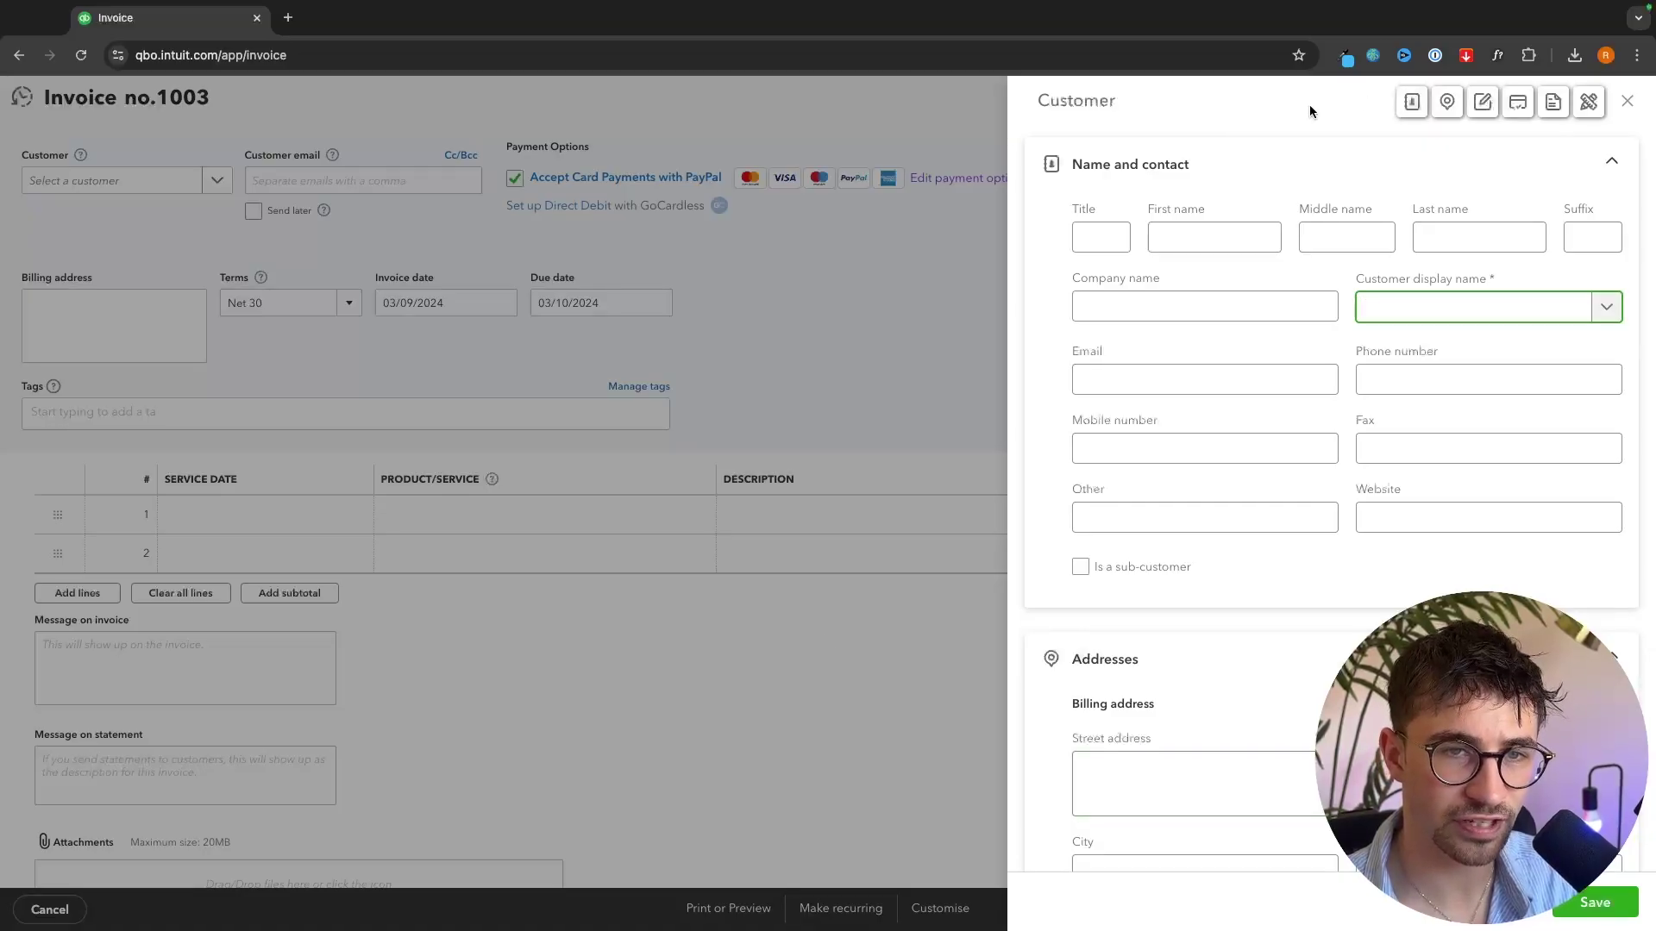
pyautogui.scroll(-9, 1119, 690)
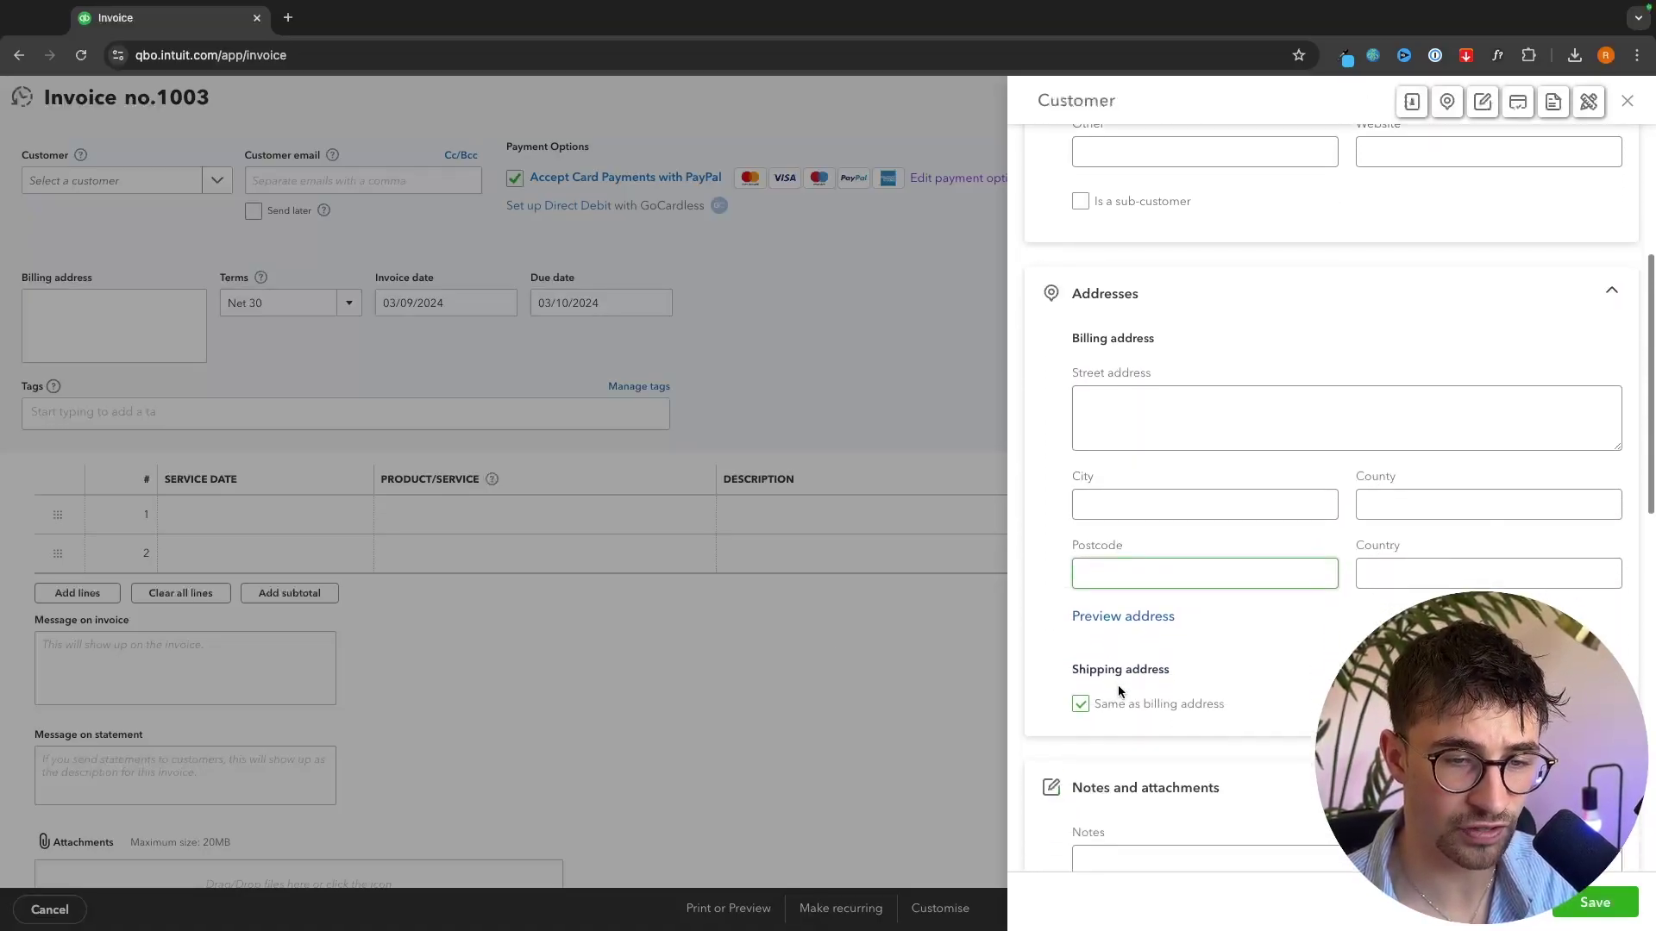
pyautogui.scroll(-2, 1118, 690)
pyautogui.scroll(10, 1118, 685)
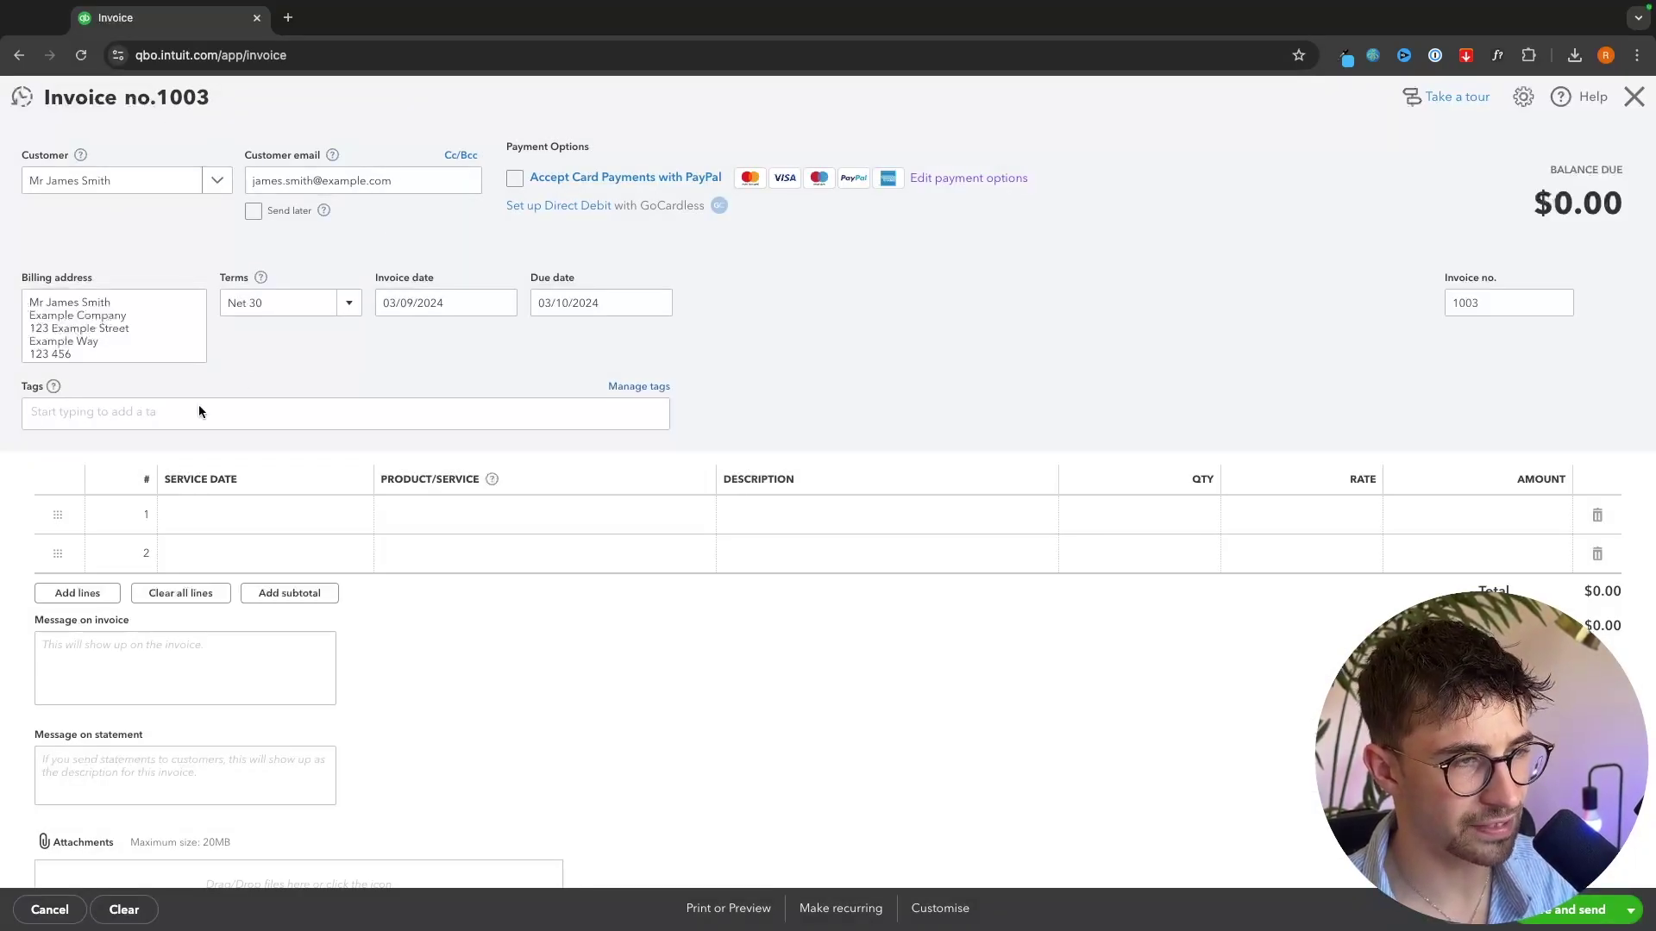
pyautogui.click(357, 313)
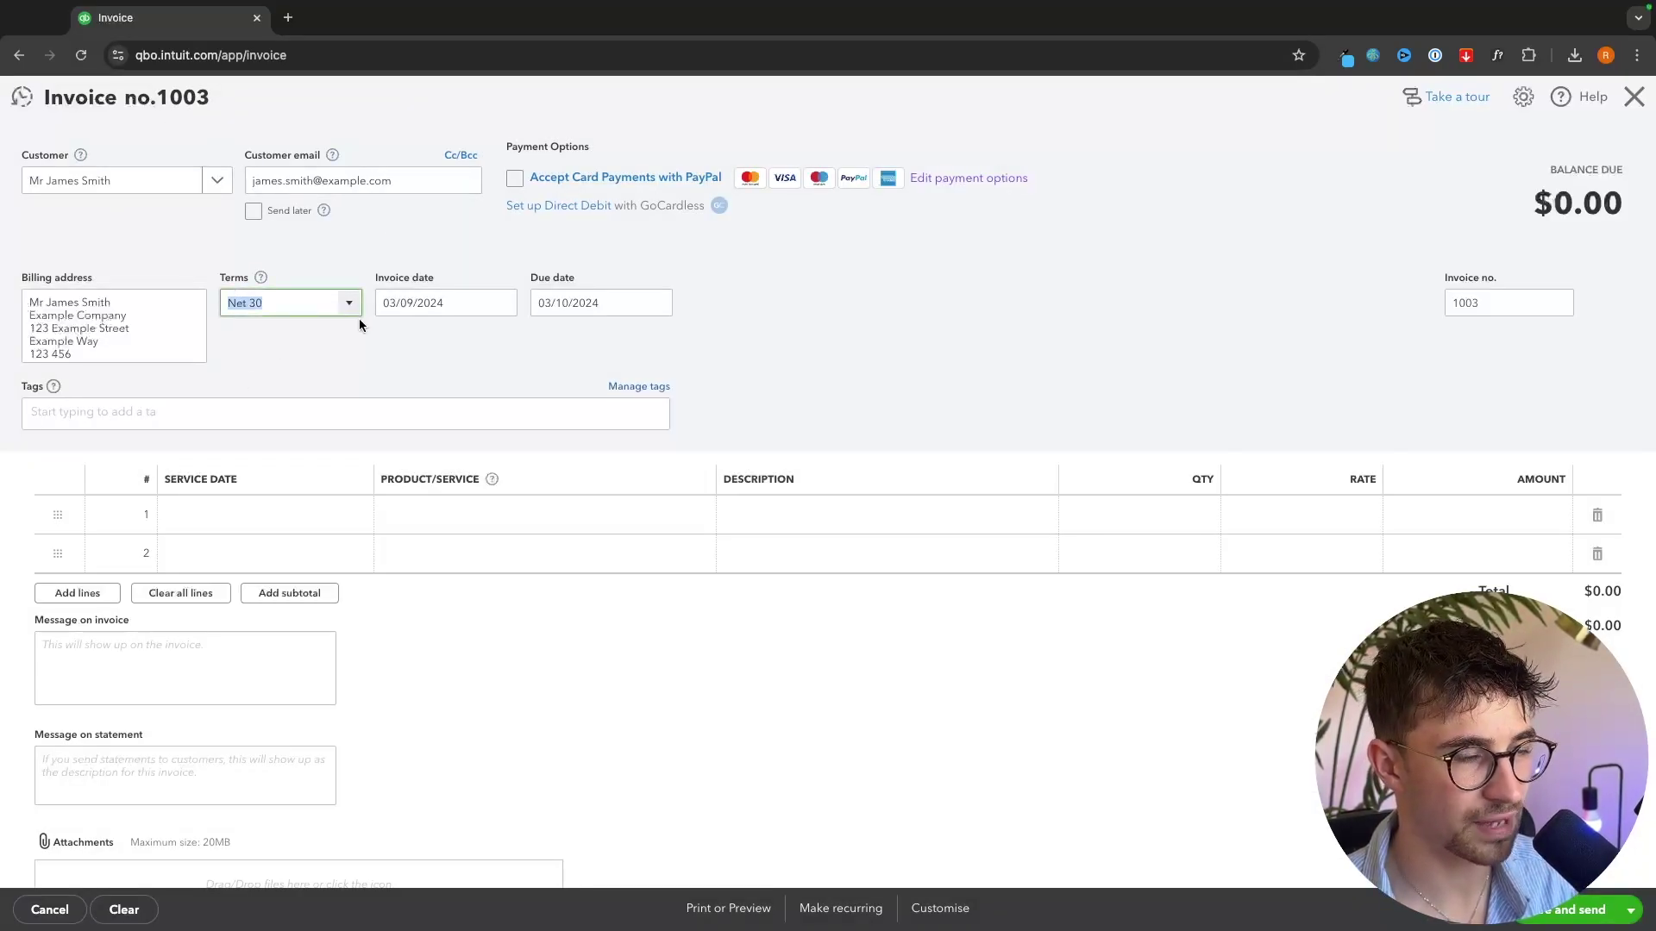
pyautogui.click(351, 306)
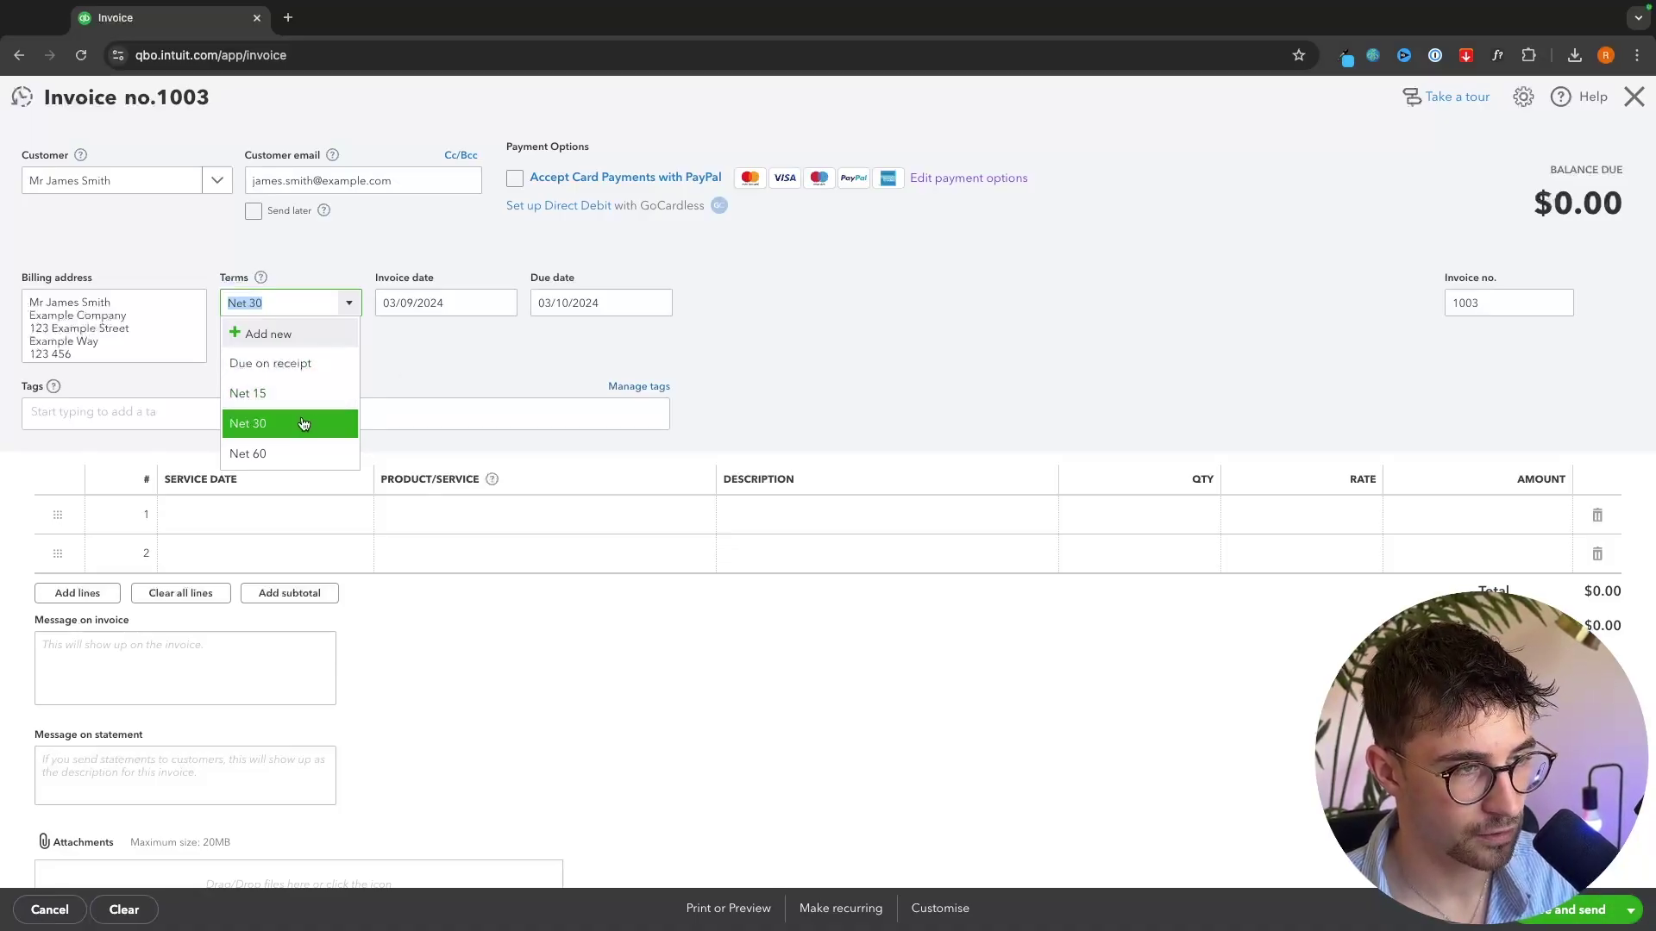
pyautogui.click(618, 343)
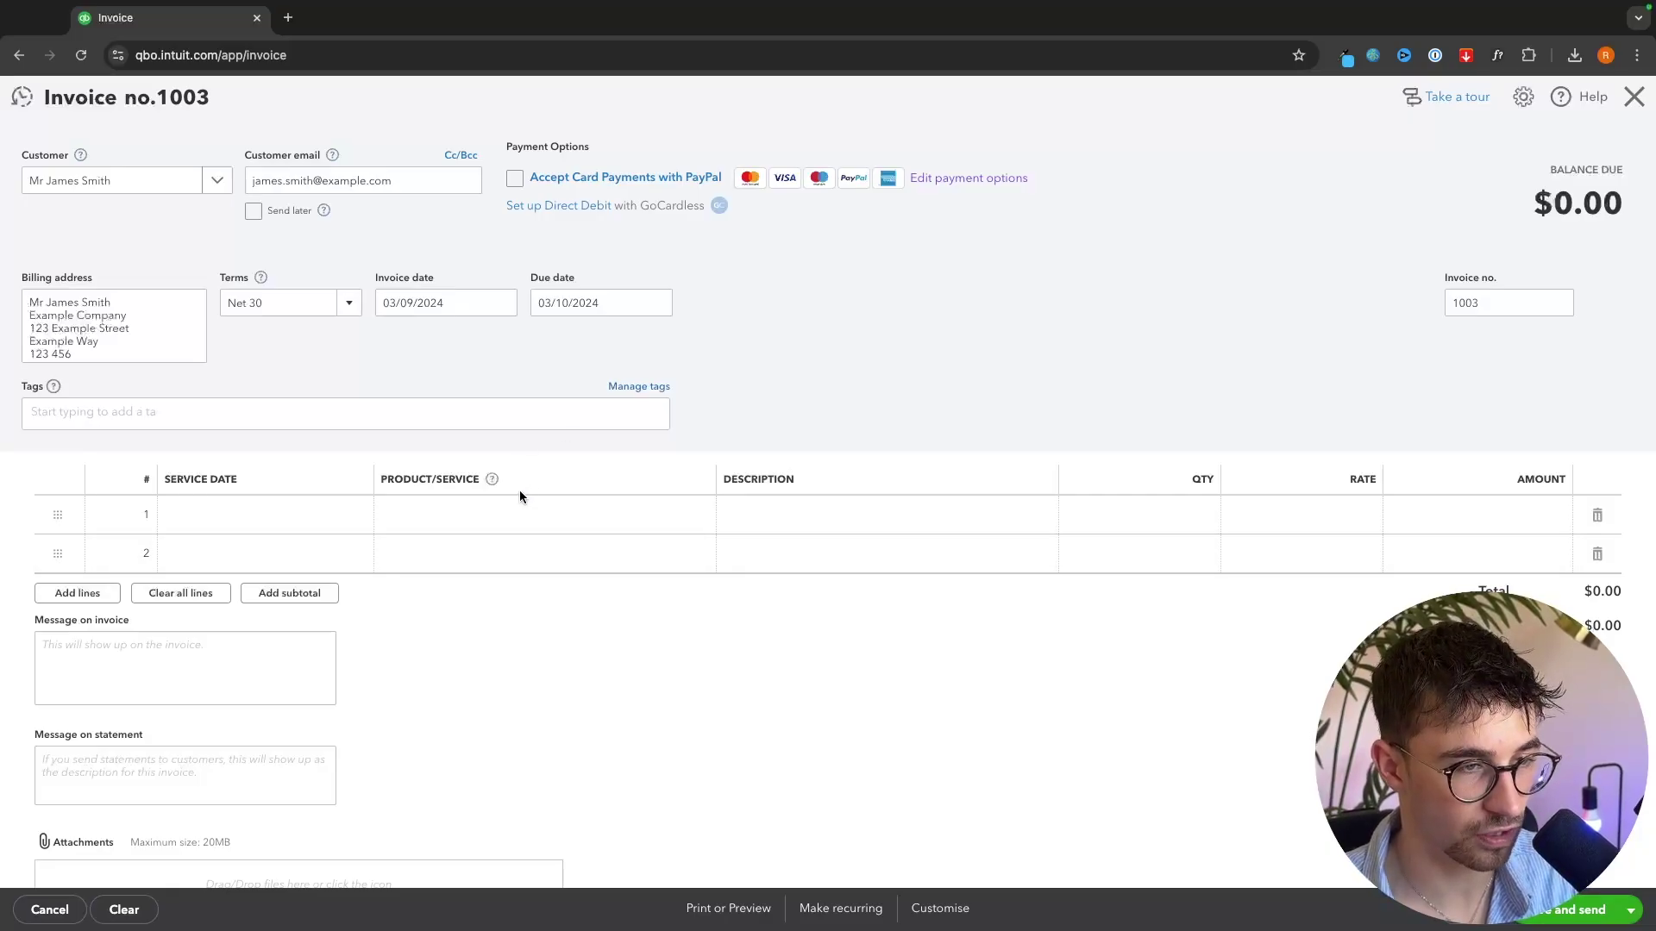
# - Put the Consulting service on line 1 of invoice 1003, discarding a new service form
pyautogui.click(453, 515)
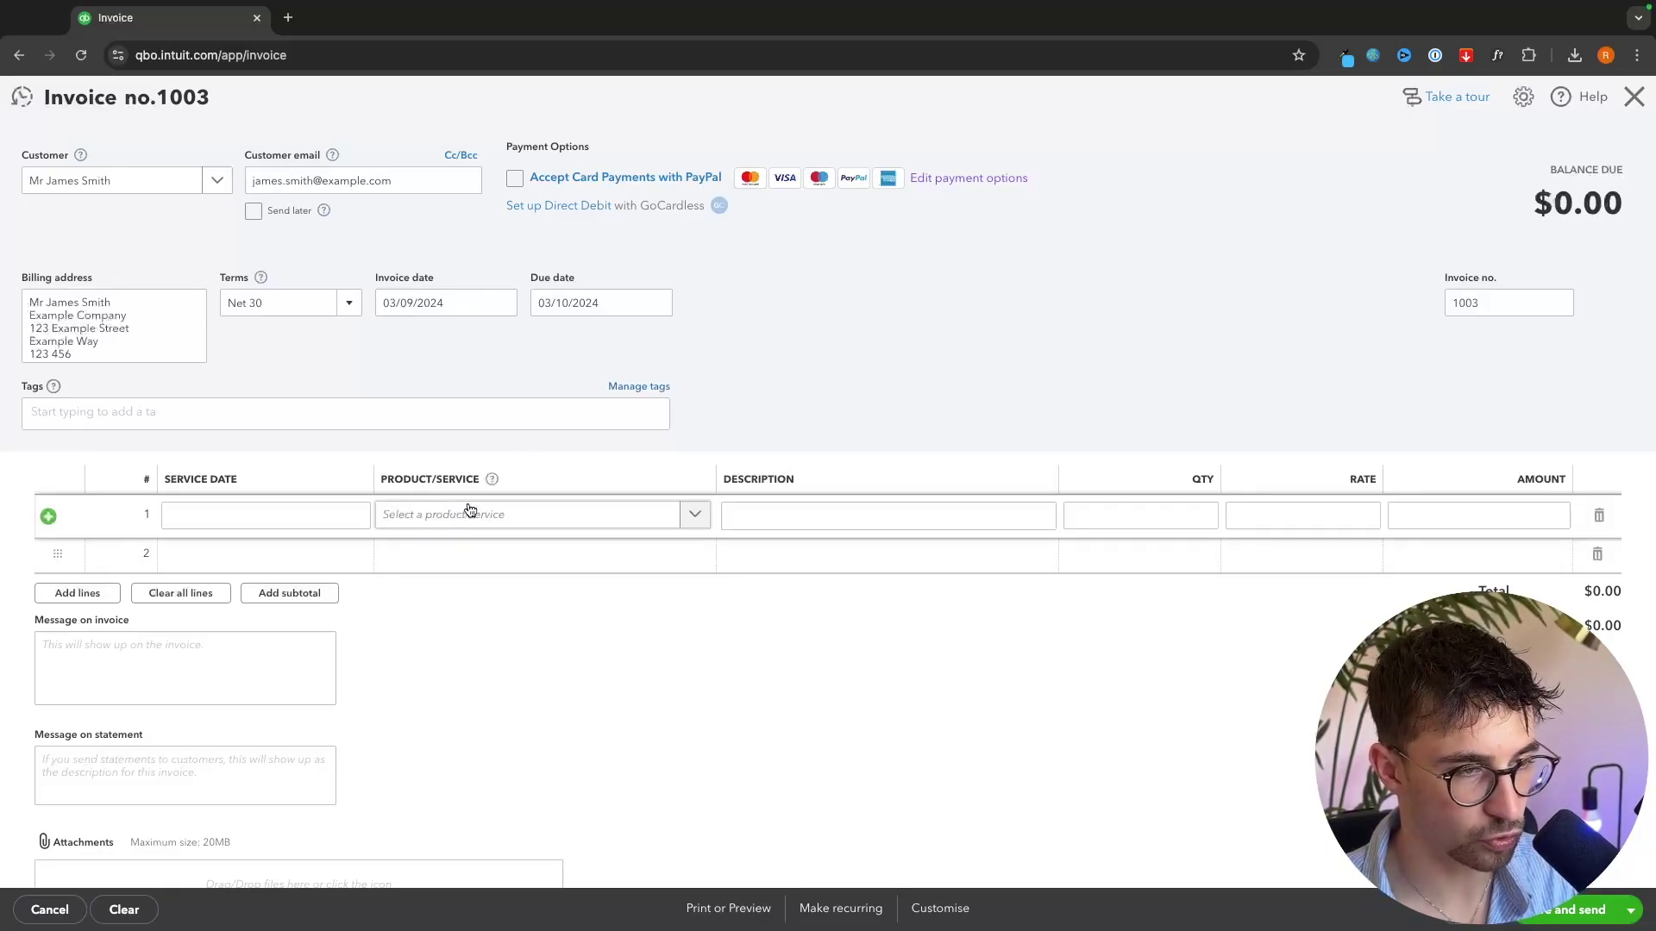
pyautogui.click(697, 518)
pyautogui.scroll(-1, 592, 631)
pyautogui.scroll(1, 588, 632)
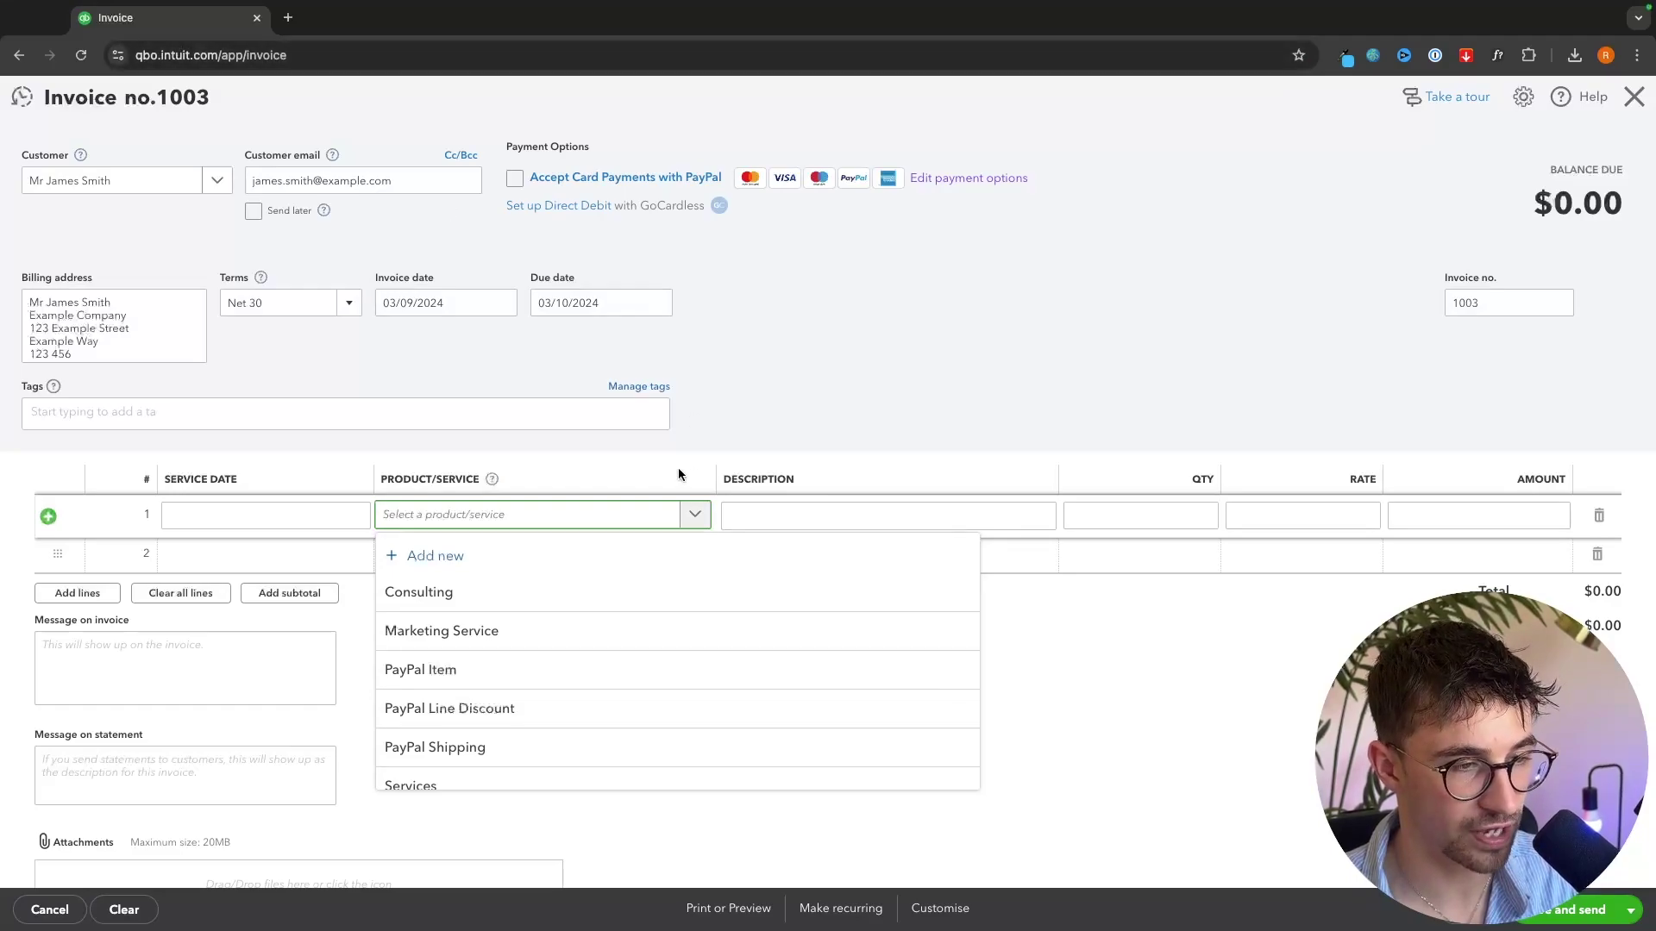
pyautogui.scroll(-1, 503, 662)
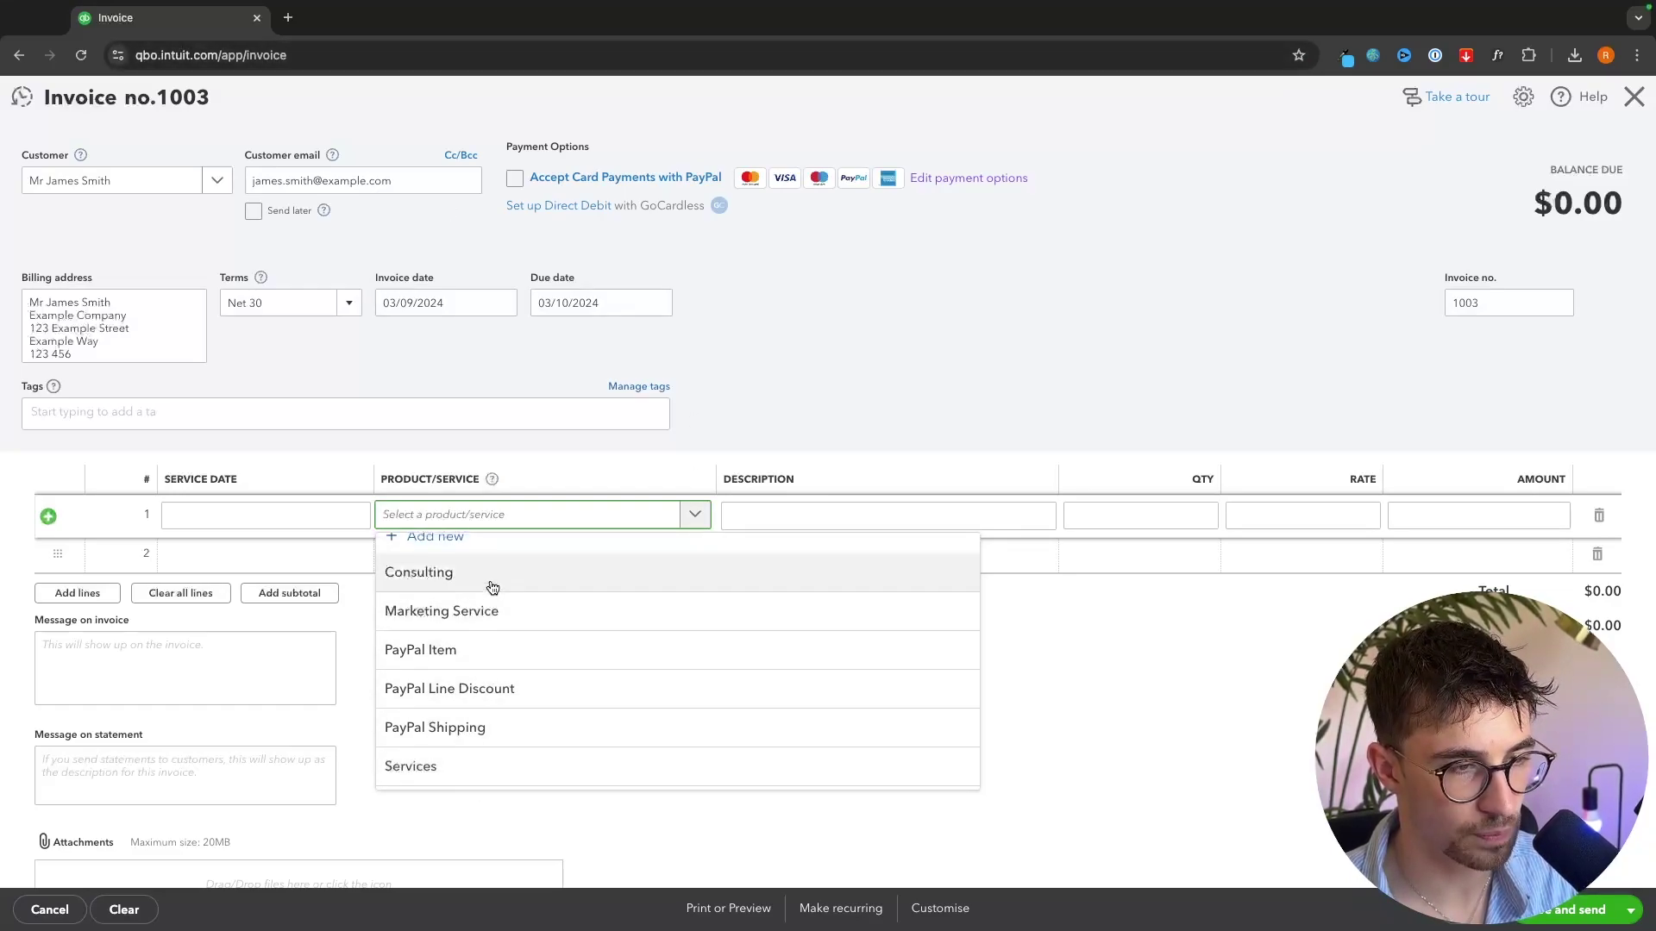
pyautogui.scroll(1, 492, 584)
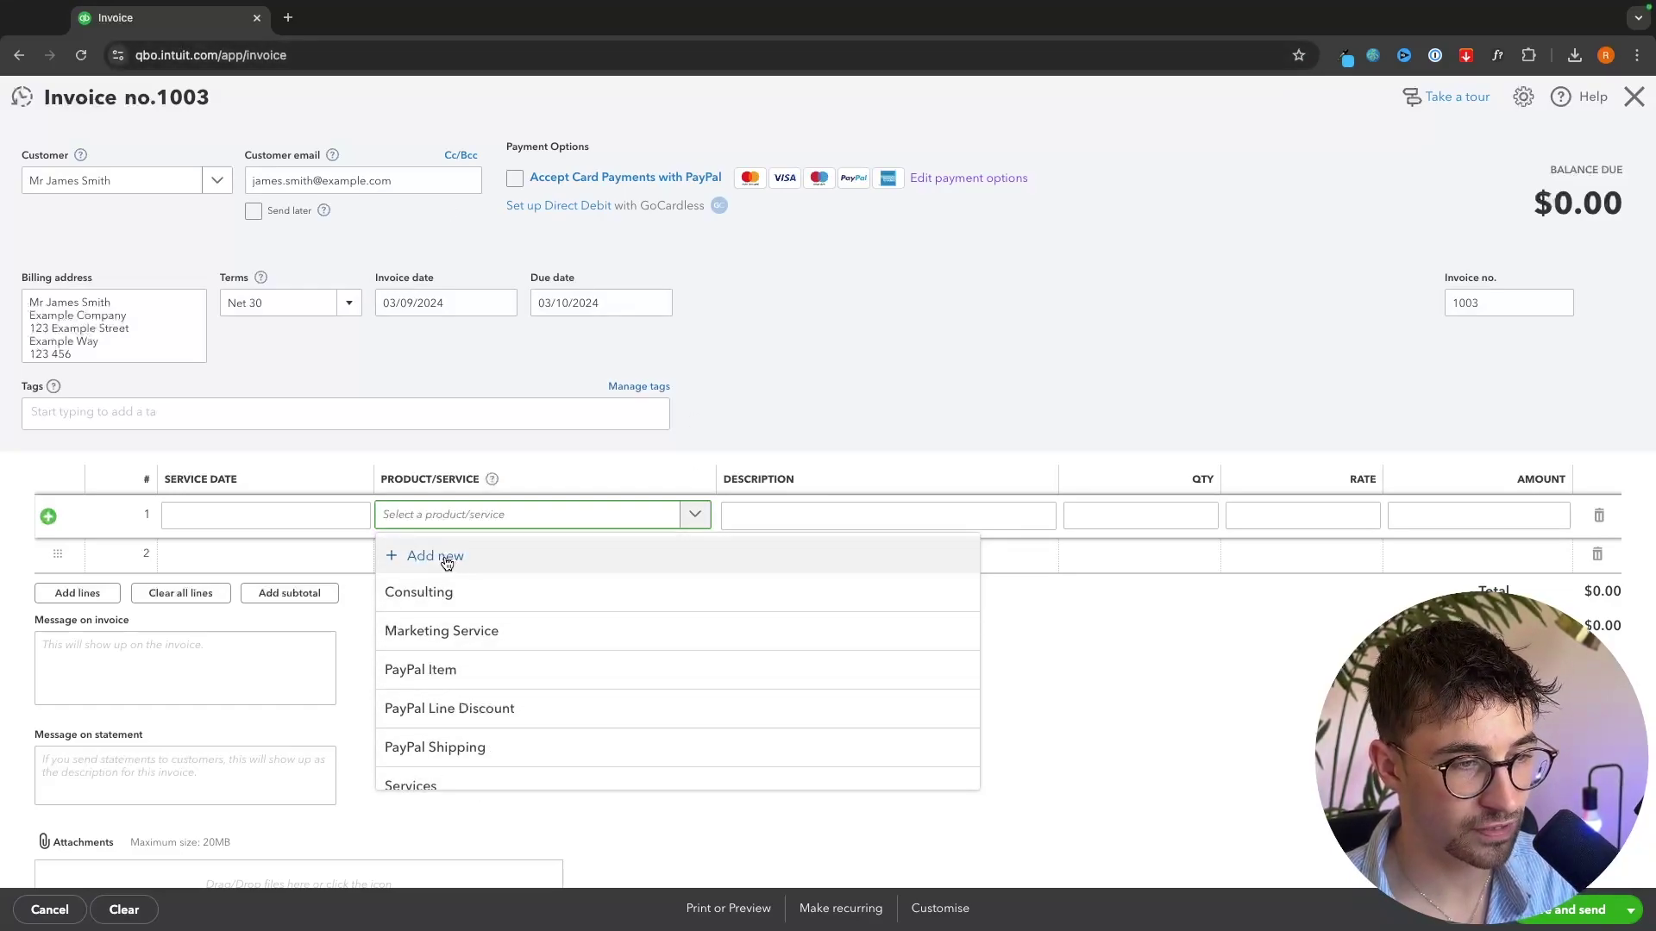
pyautogui.click(388, 563)
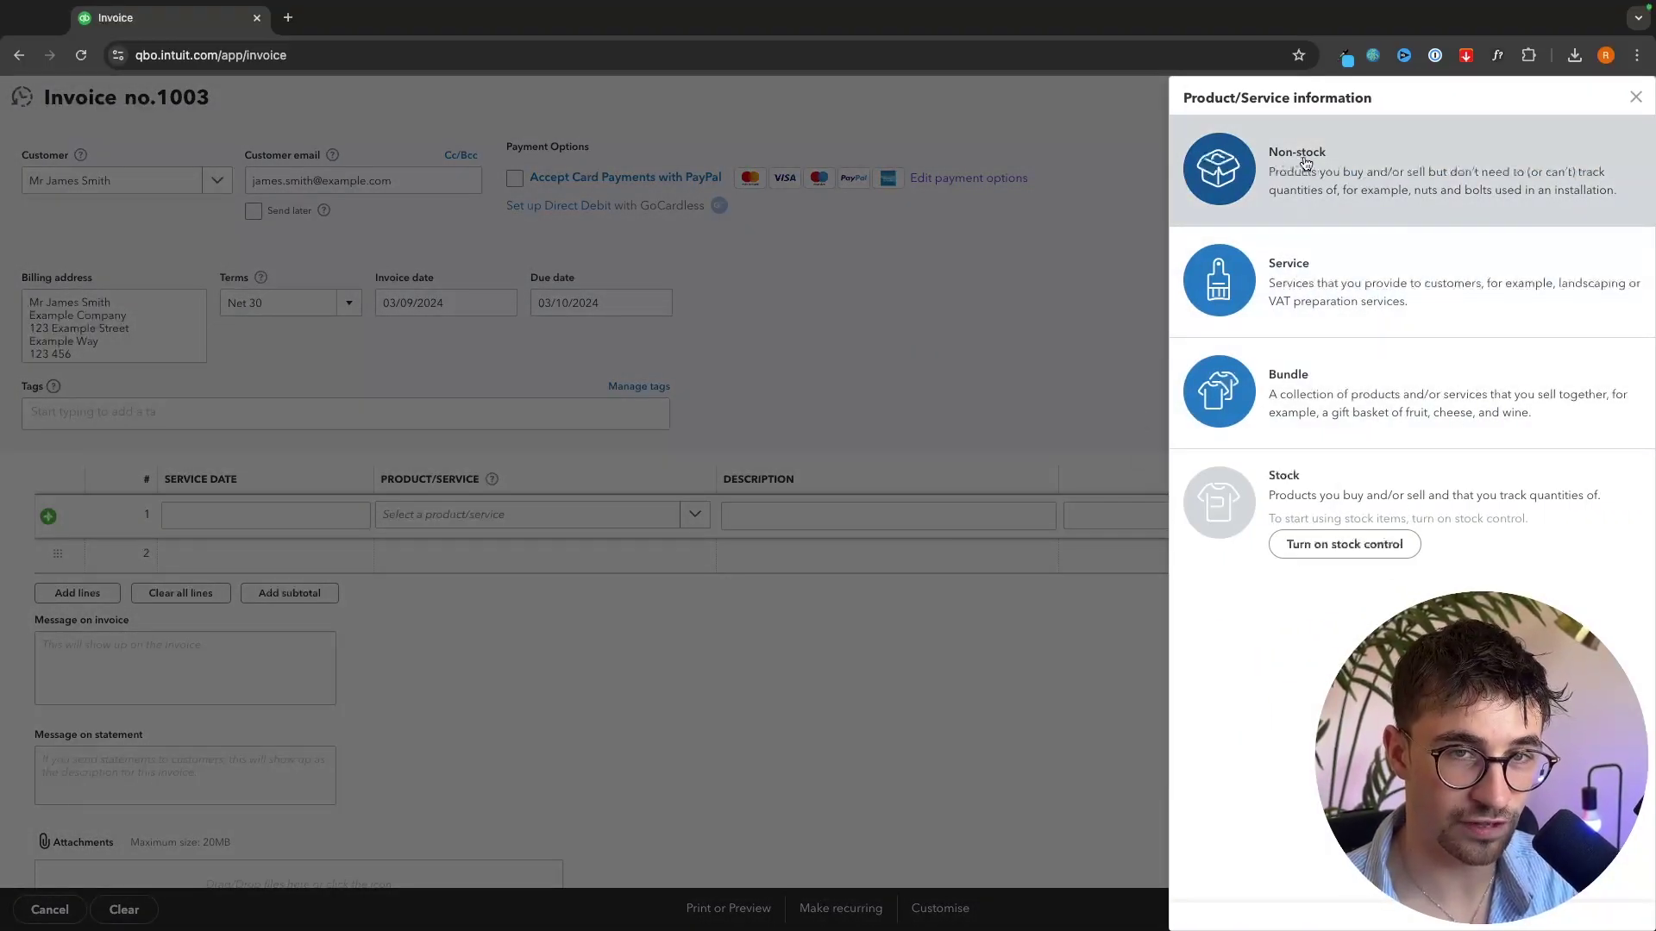
pyautogui.click(1300, 269)
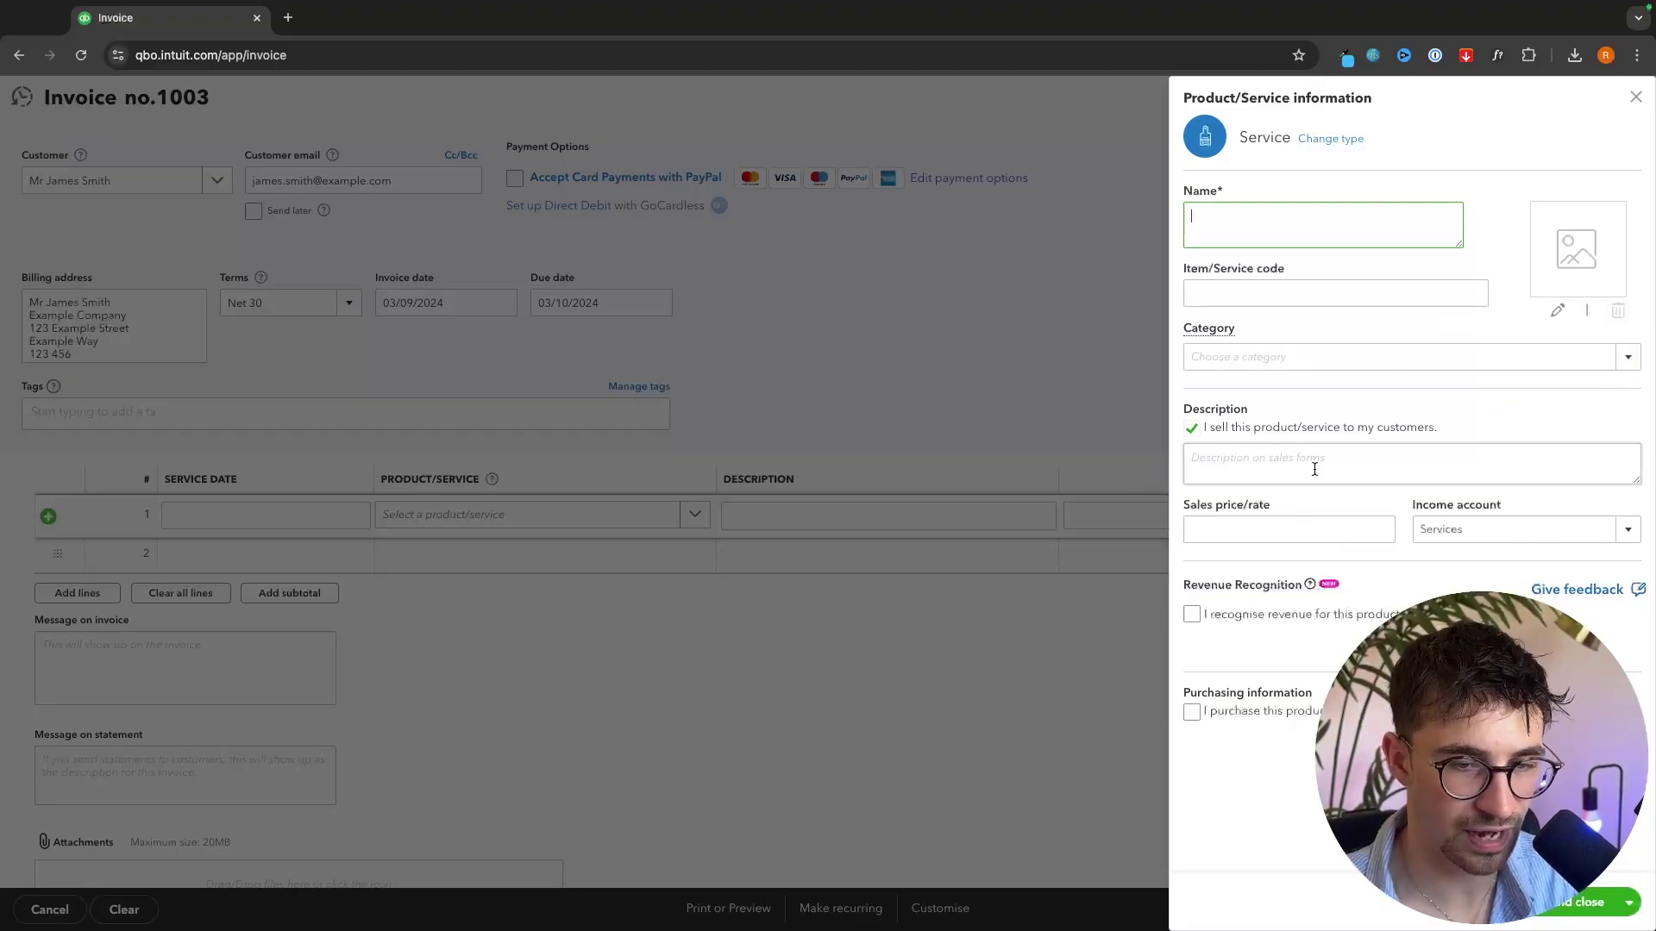
pyautogui.click(1635, 97)
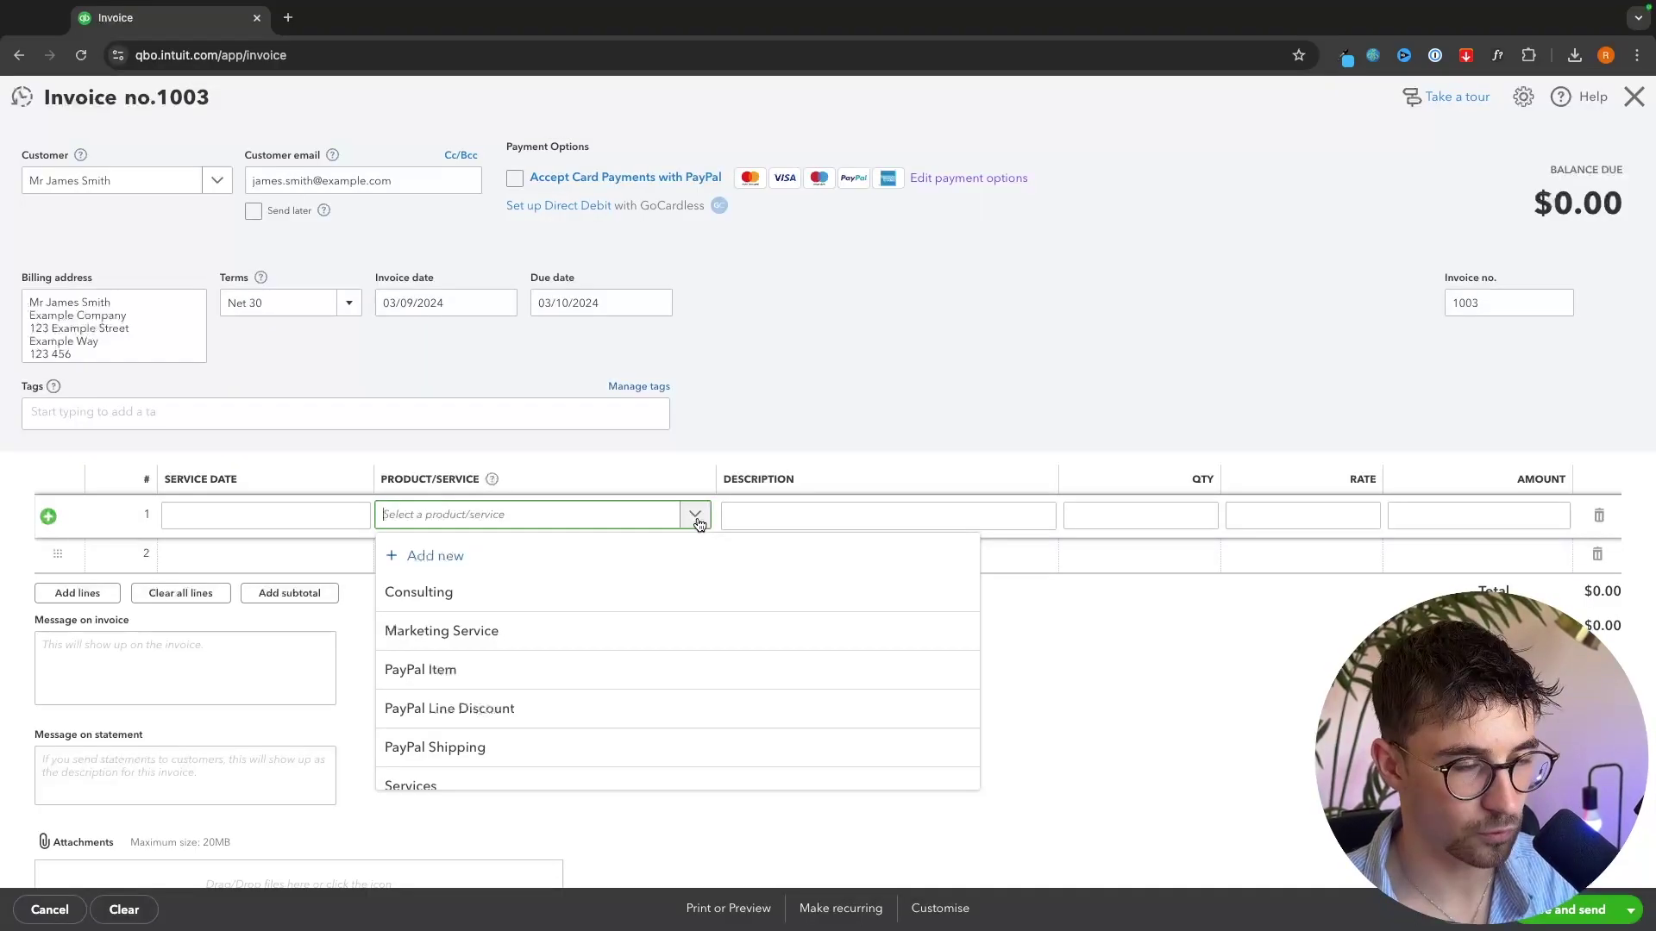
pyautogui.click(483, 602)
pyautogui.click(538, 476)
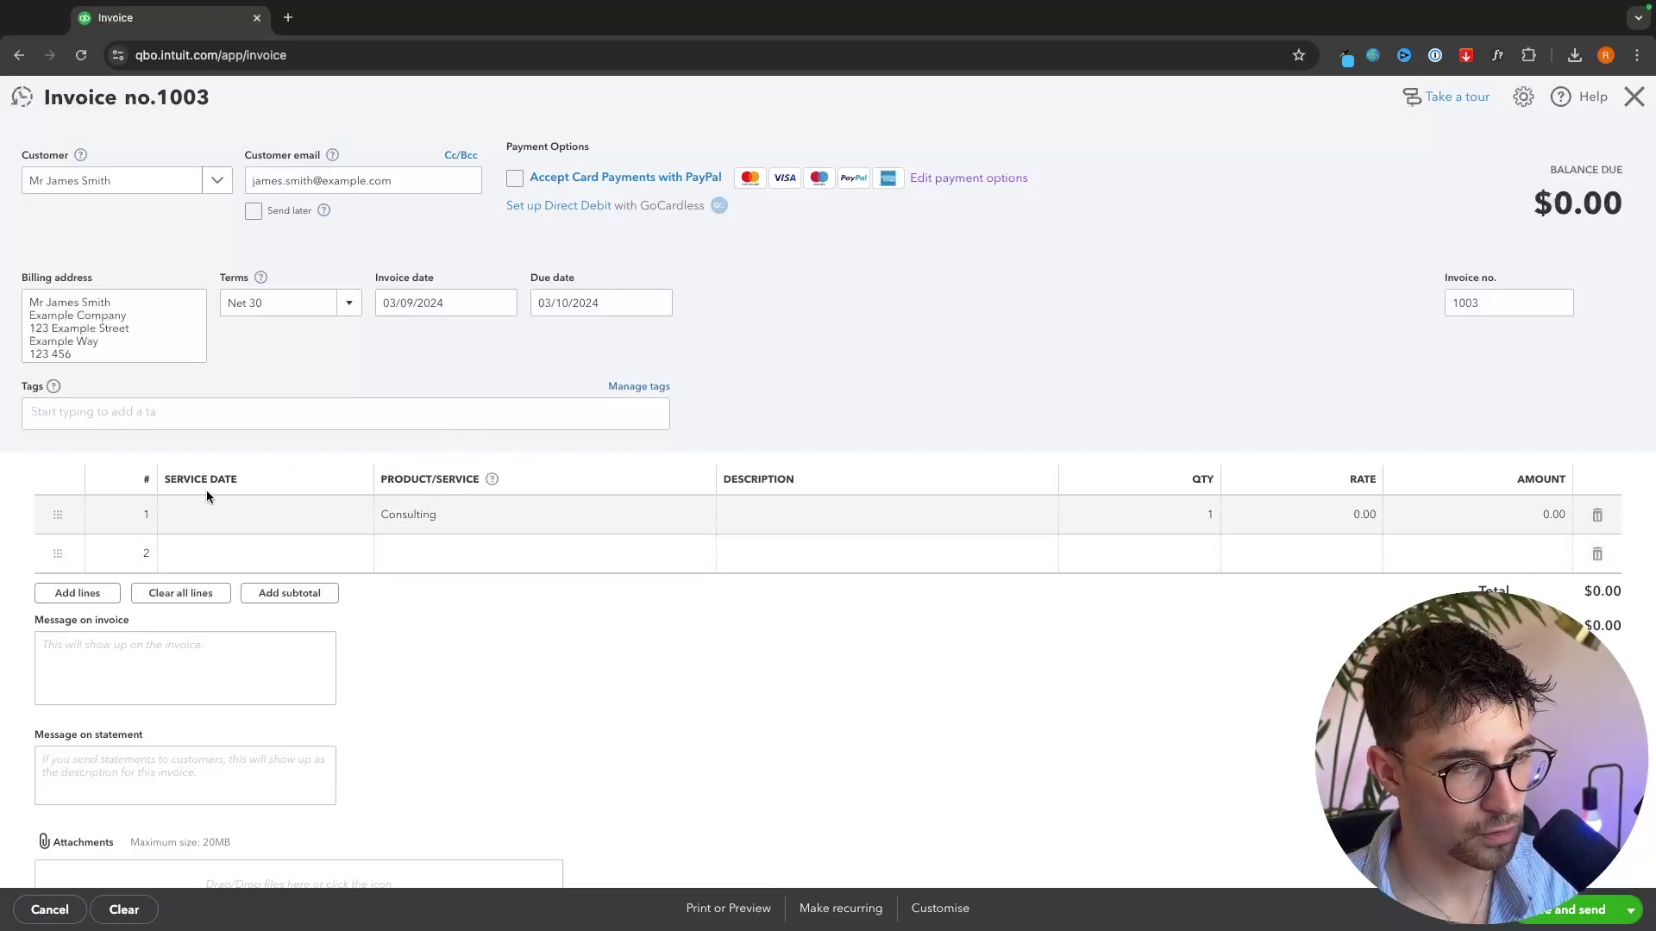
# - Bill Consulting dated 01/09/2024 at rate 3,500, quantity 1, and accept PayPal card payments
pyautogui.click(204, 516)
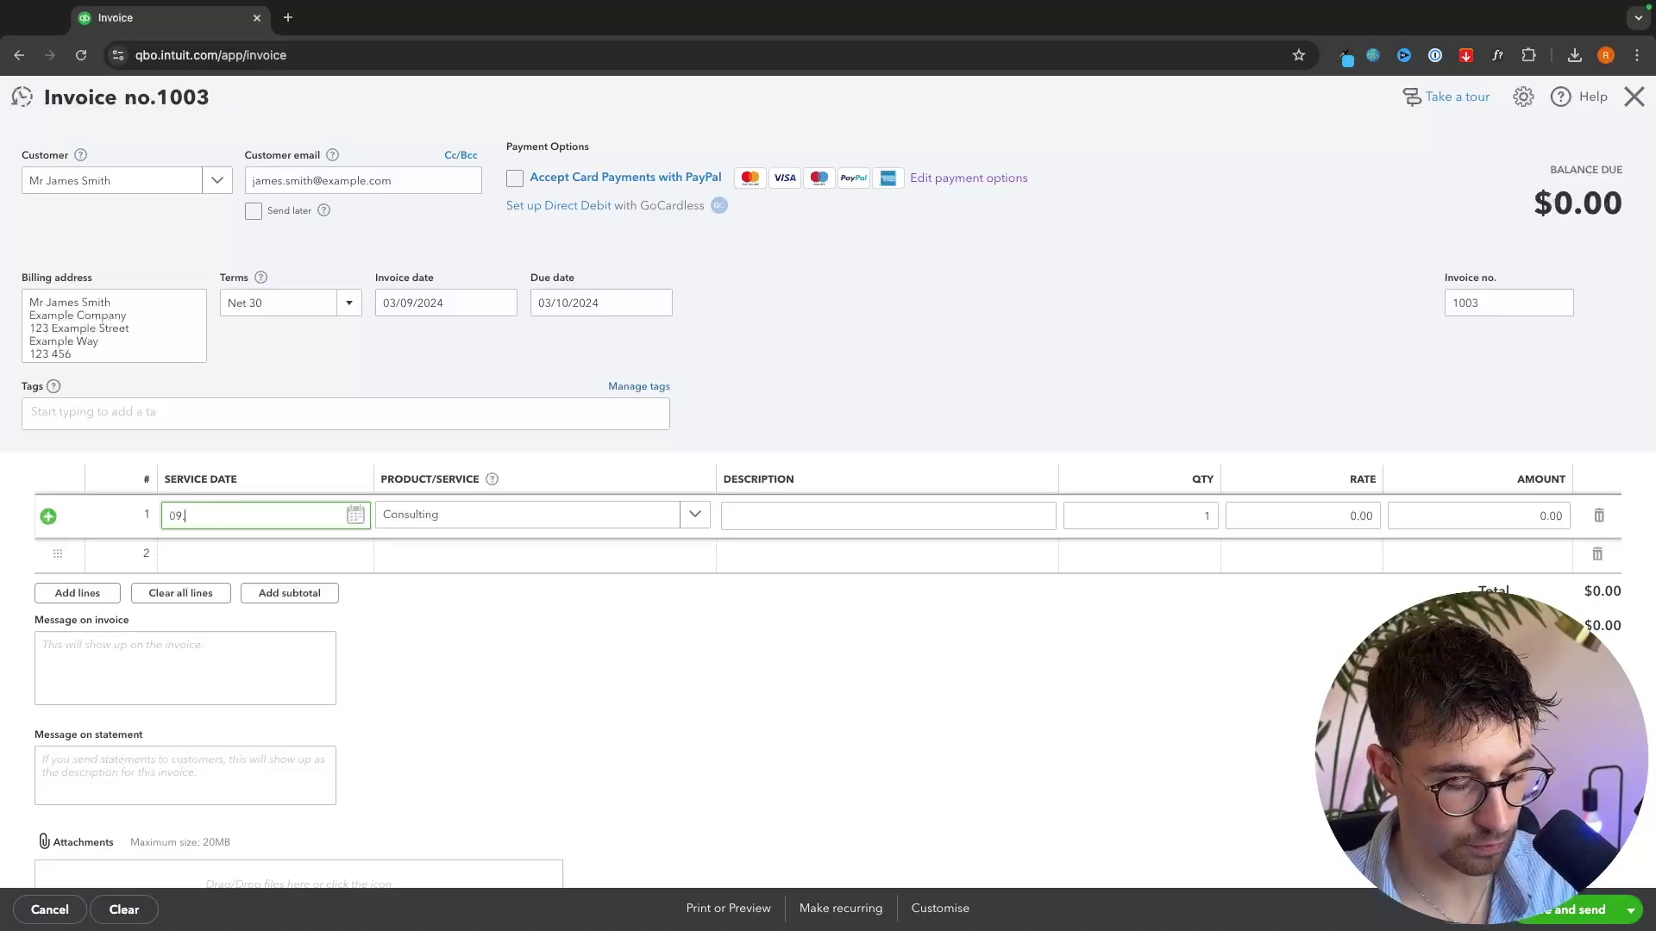
pyautogui.click(771, 490)
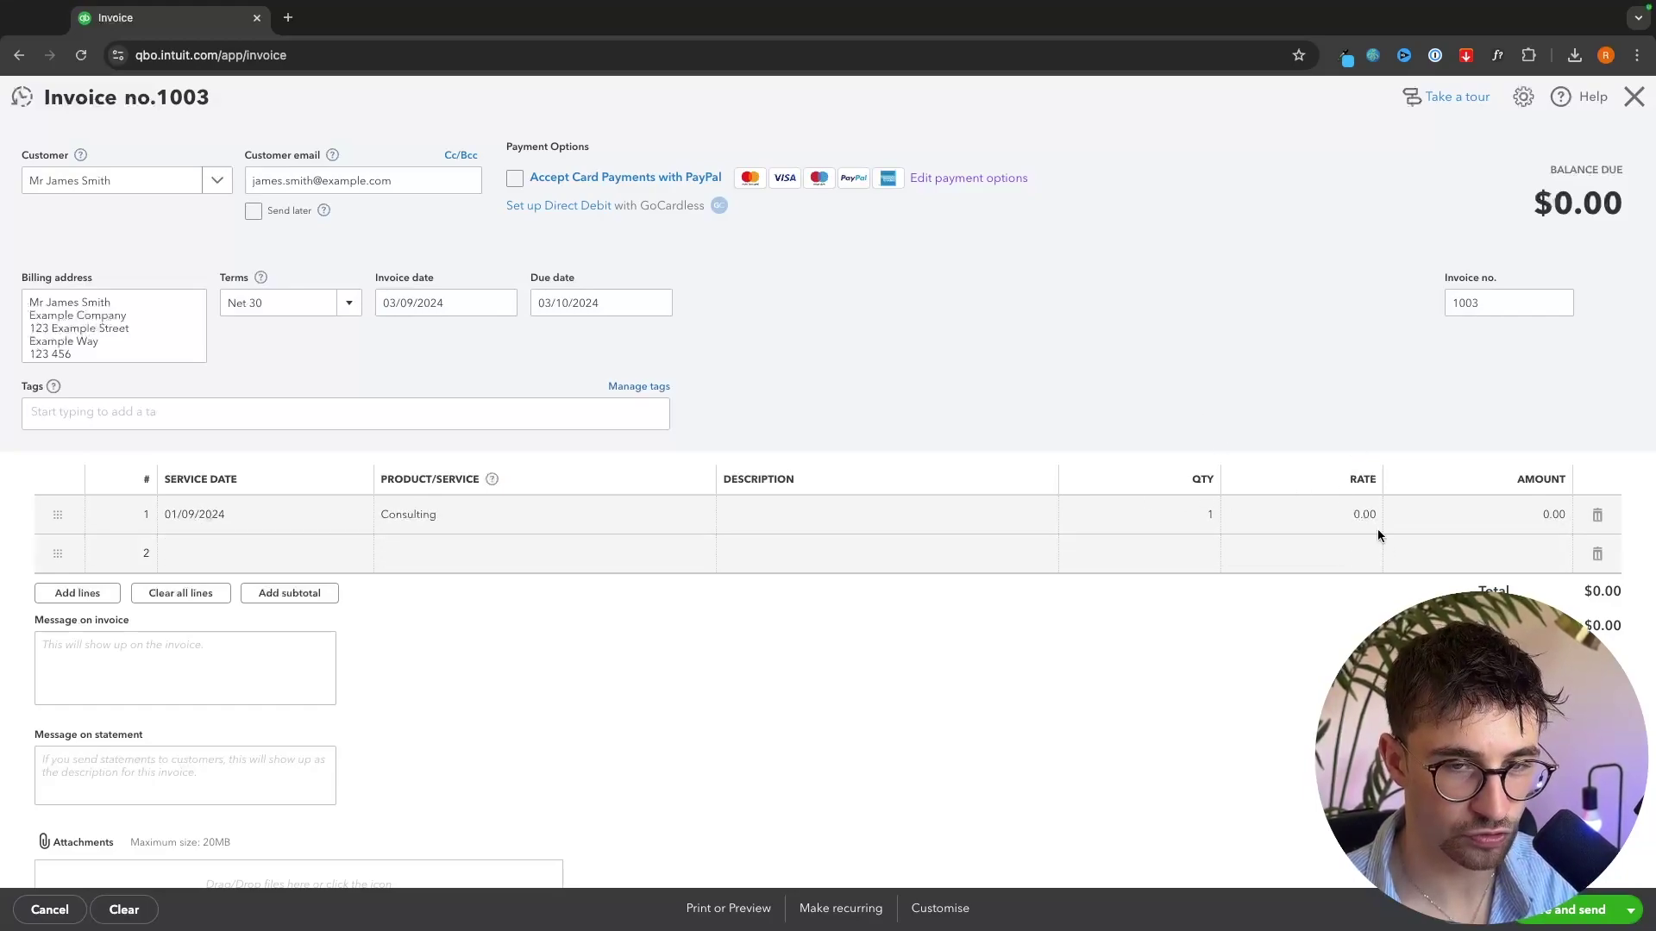
pyautogui.click(1345, 517)
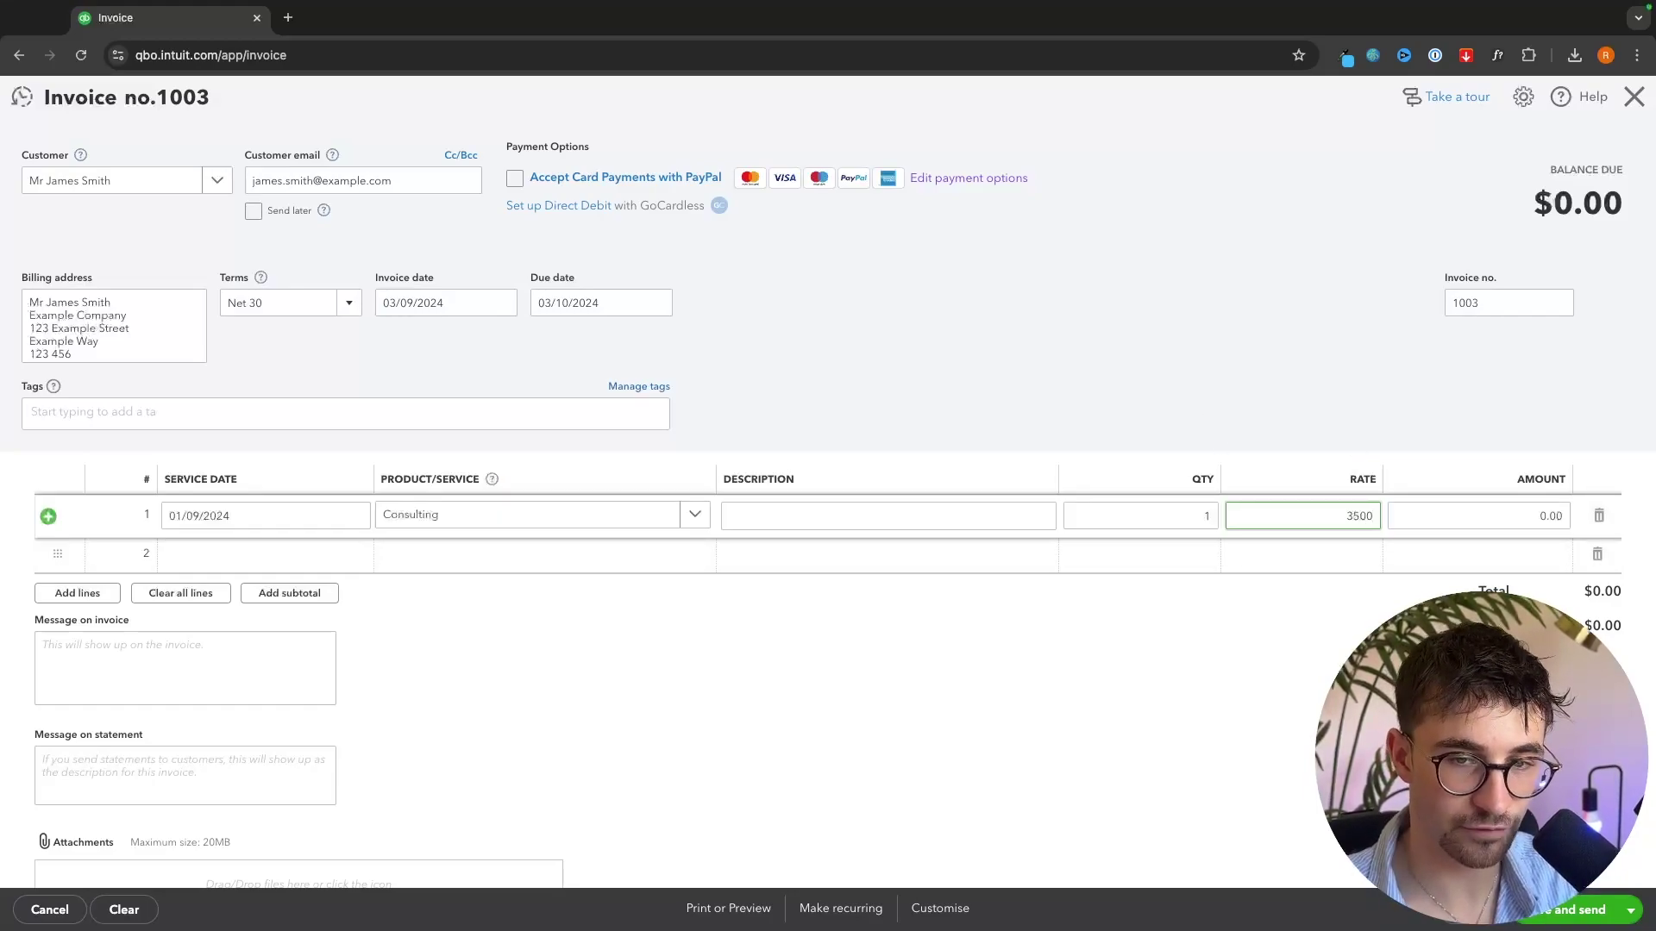
pyautogui.click(1414, 597)
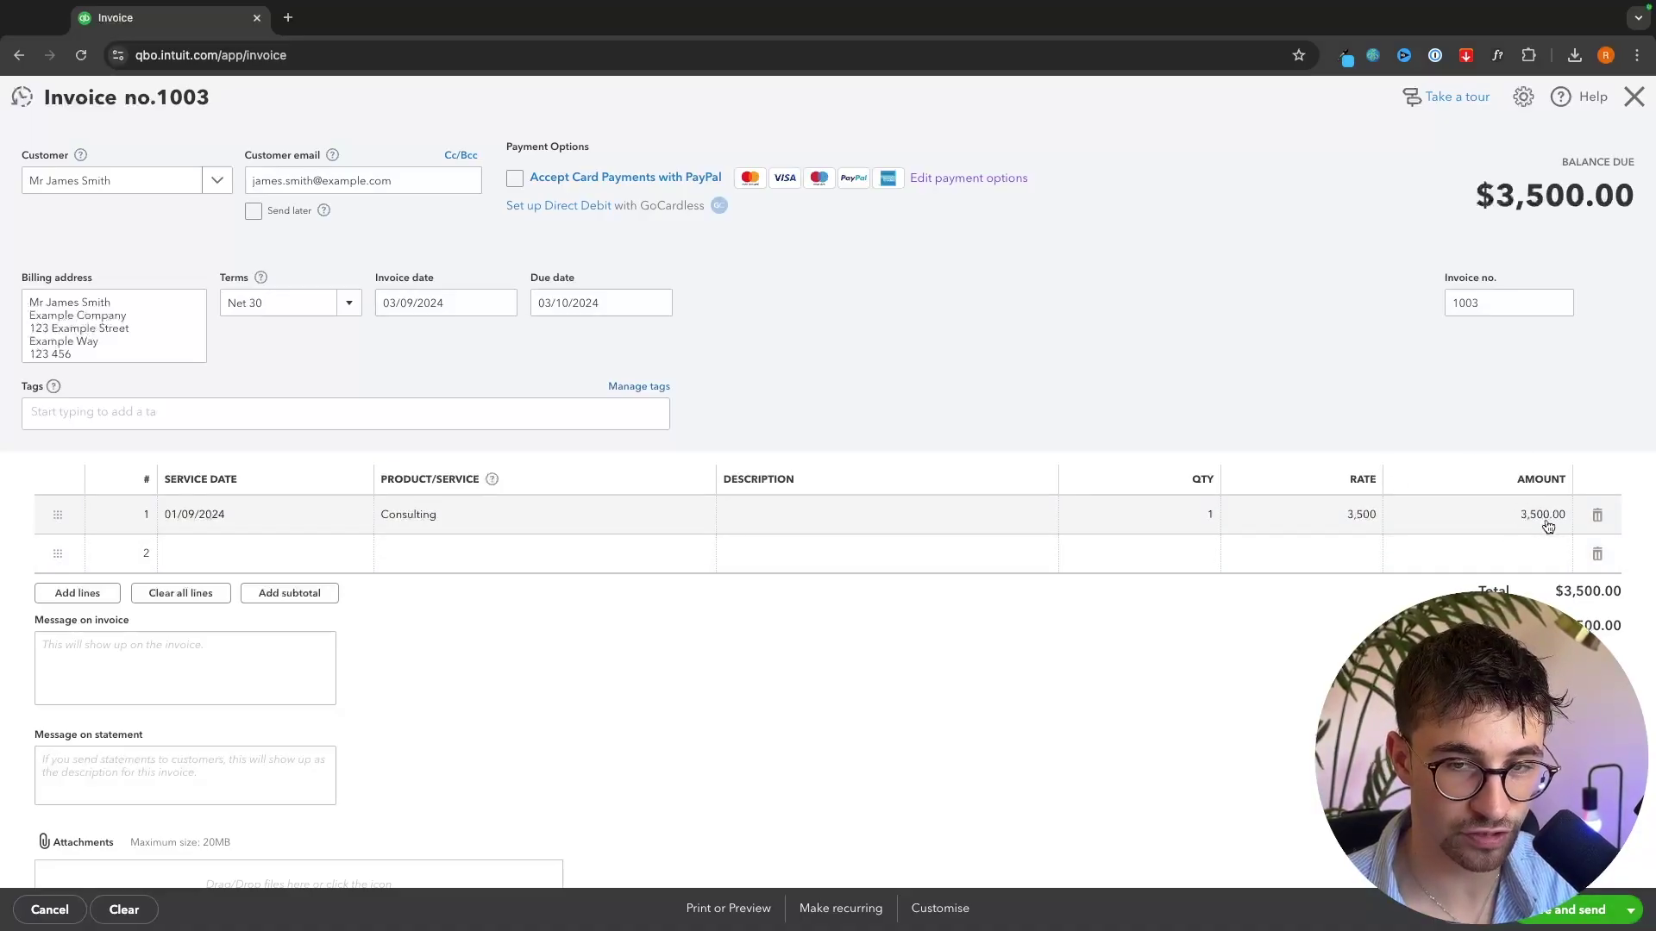
pyautogui.click(1209, 520)
pyautogui.write('3')
pyautogui.click(1209, 645)
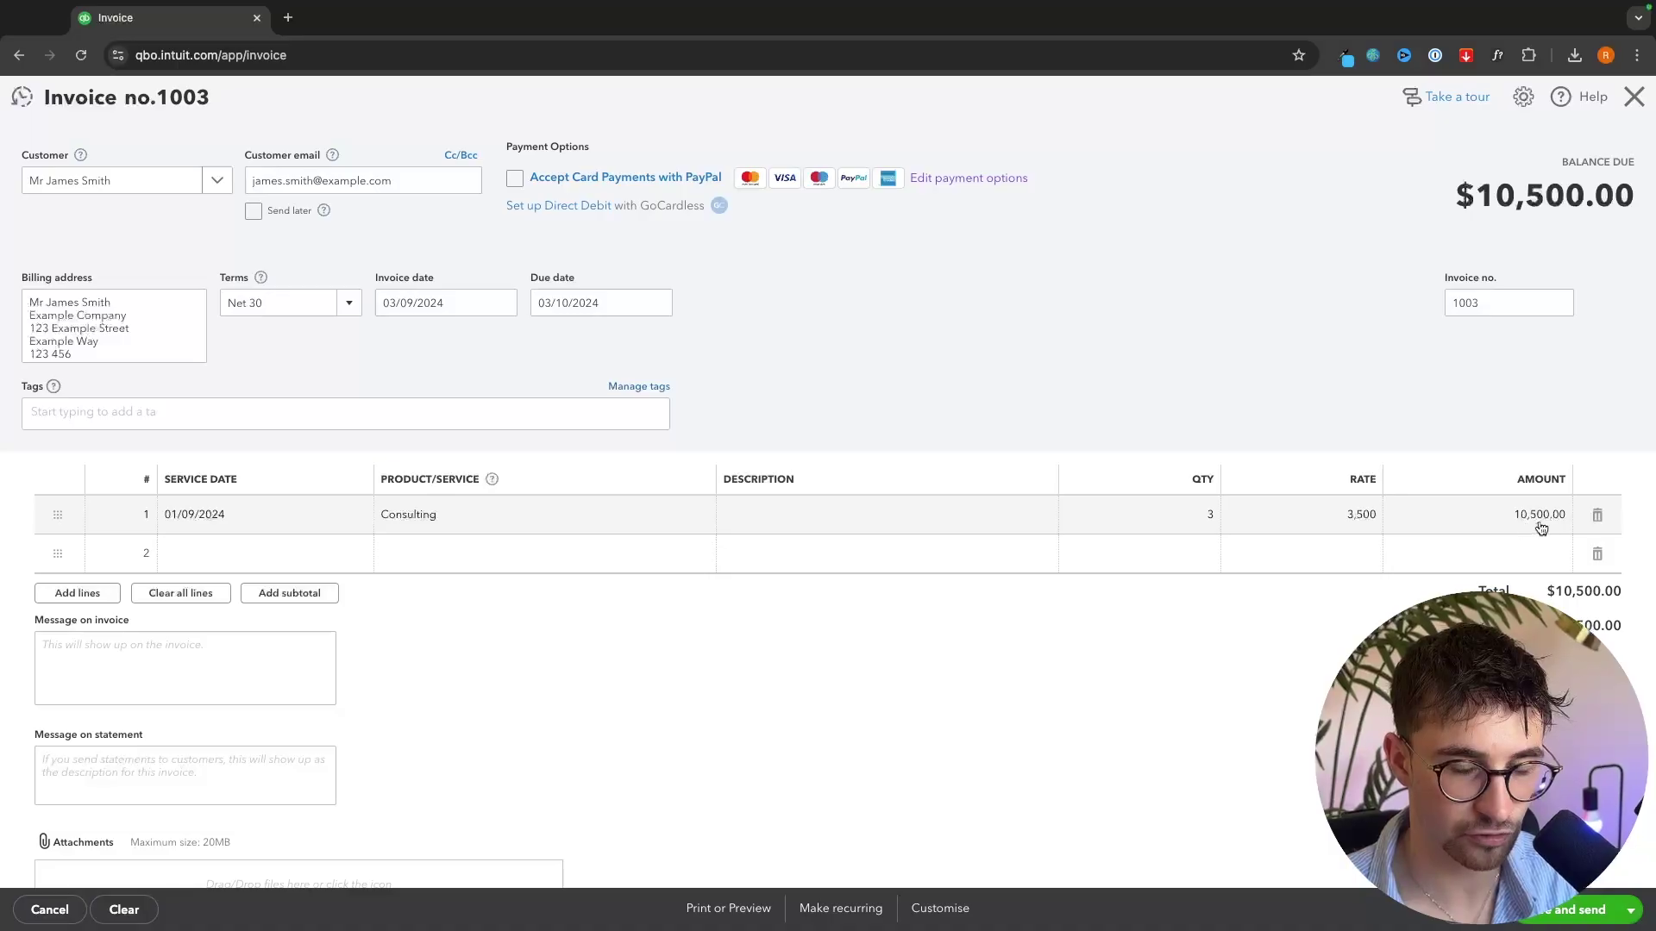
pyautogui.click(1213, 529)
pyautogui.write('1')
pyautogui.click(566, 369)
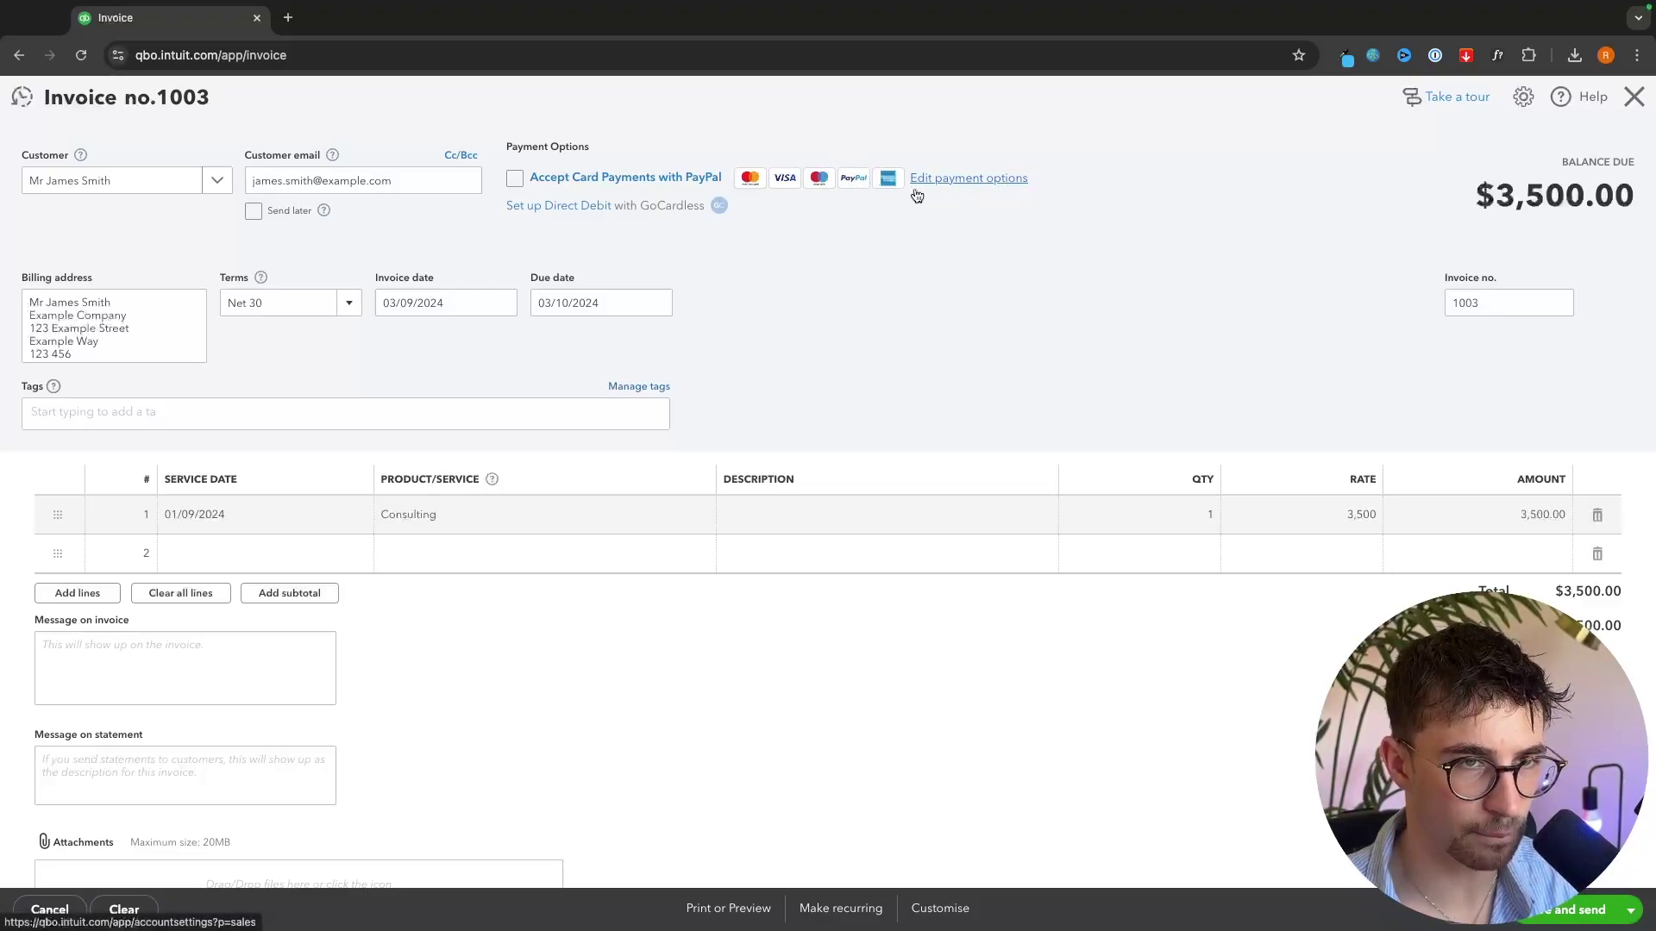
pyautogui.click(573, 184)
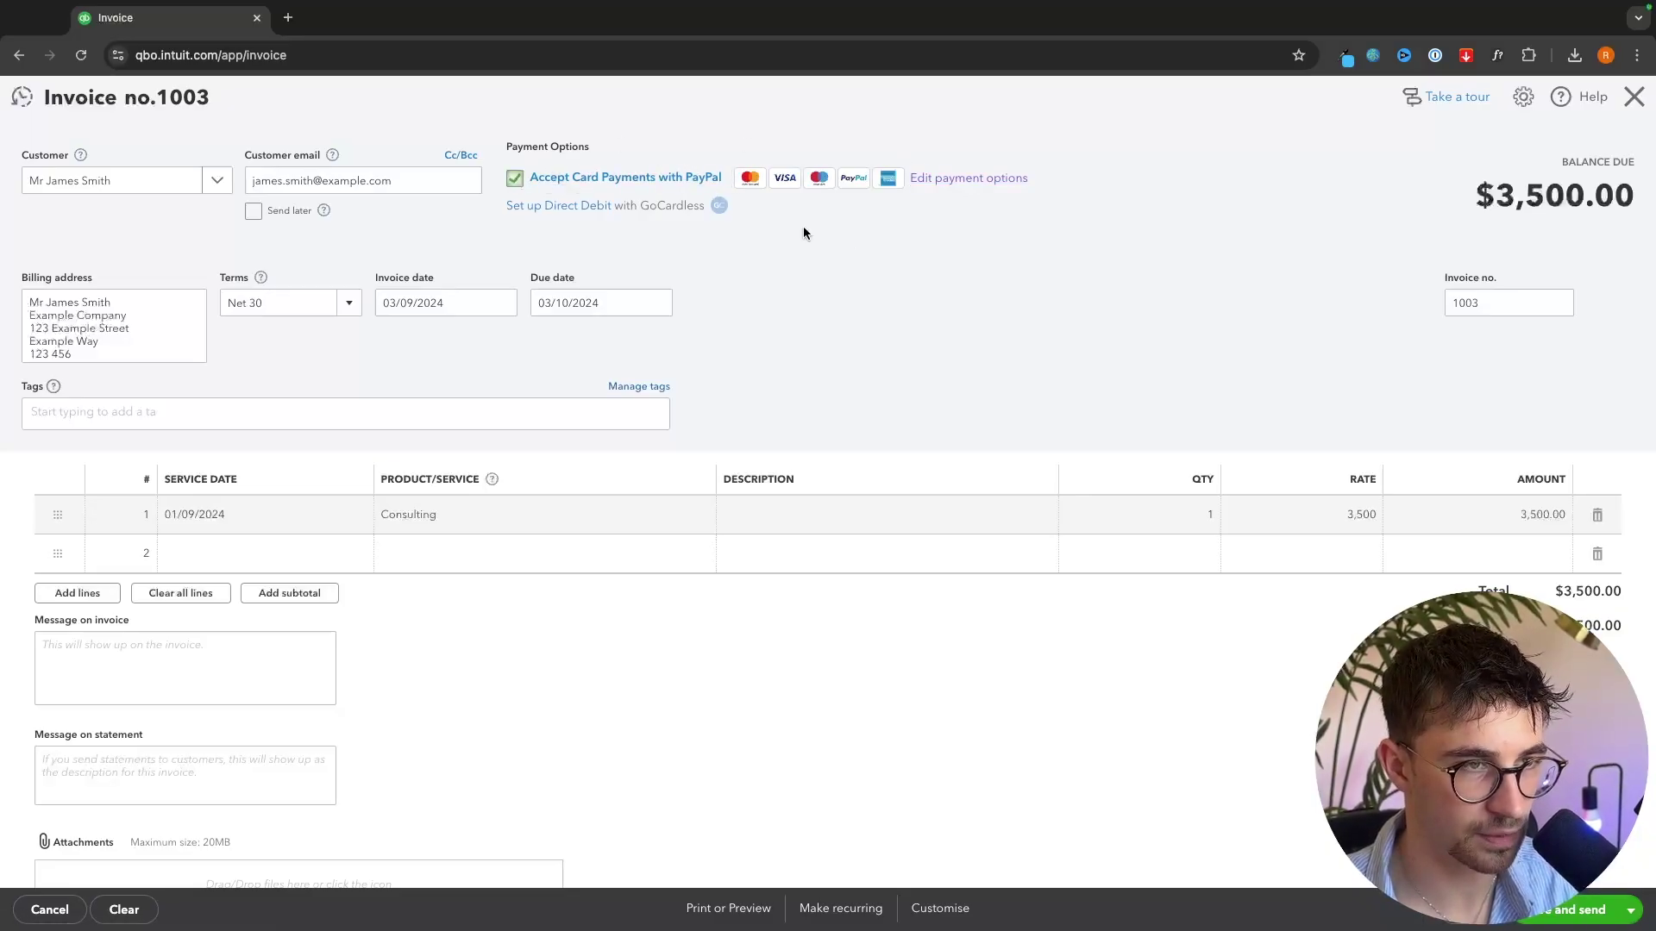
pyautogui.scroll(-1, 1296, 629)
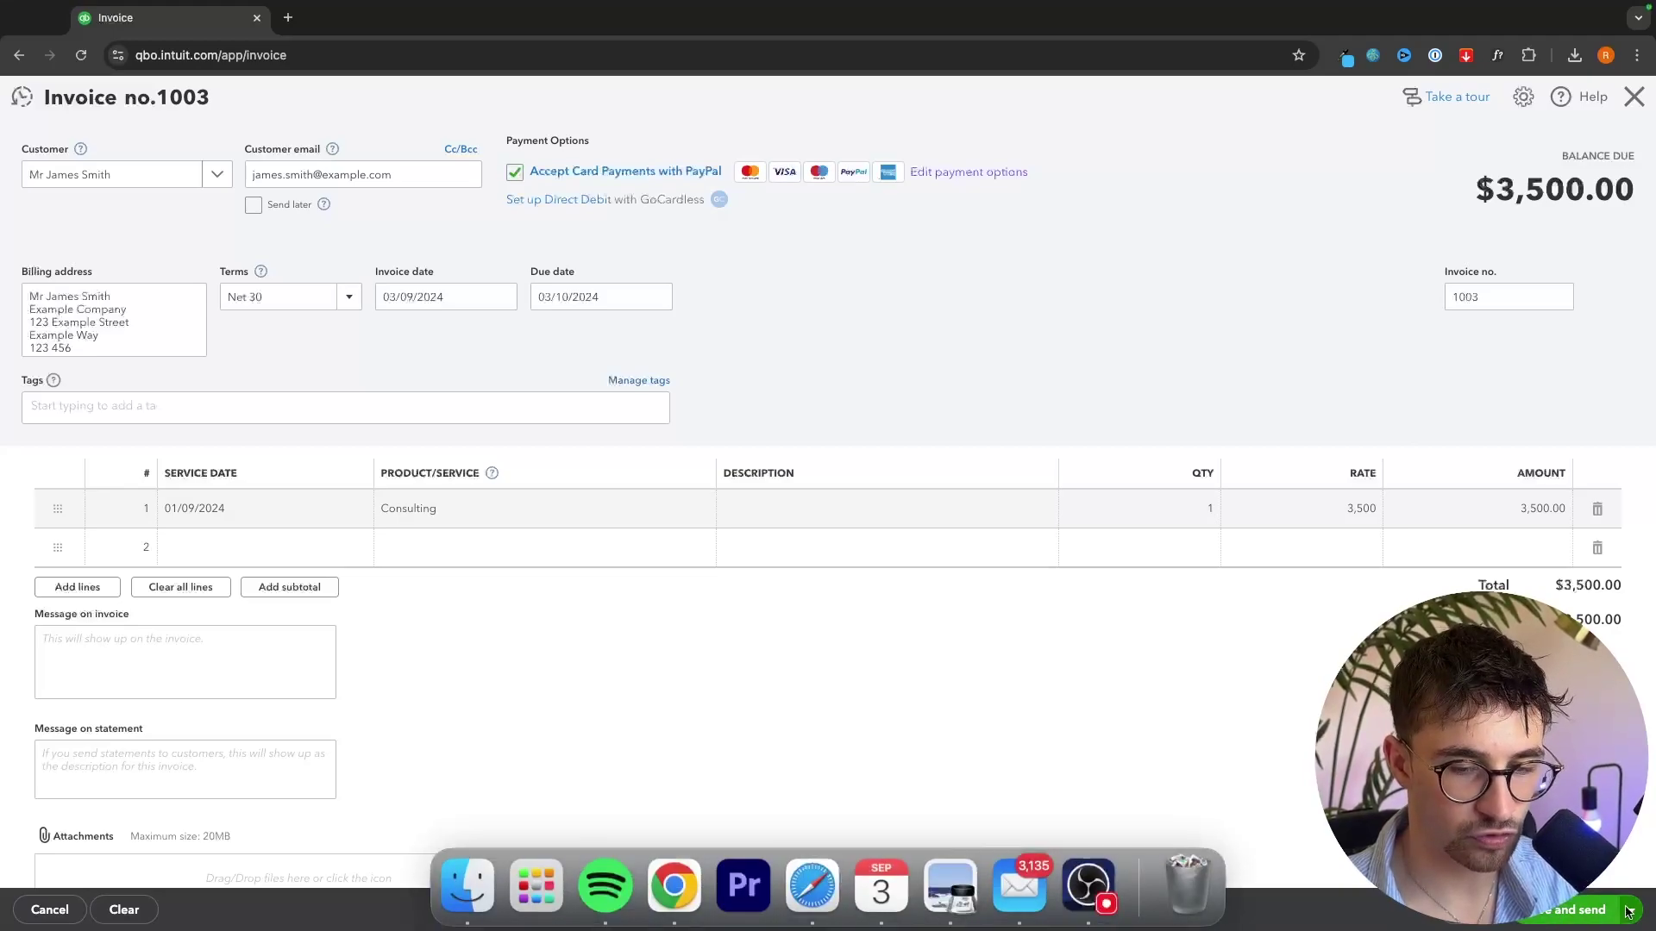
# - Save invoice 1003 for emailing and delete the invoice number from the email subject
pyautogui.click(1548, 910)
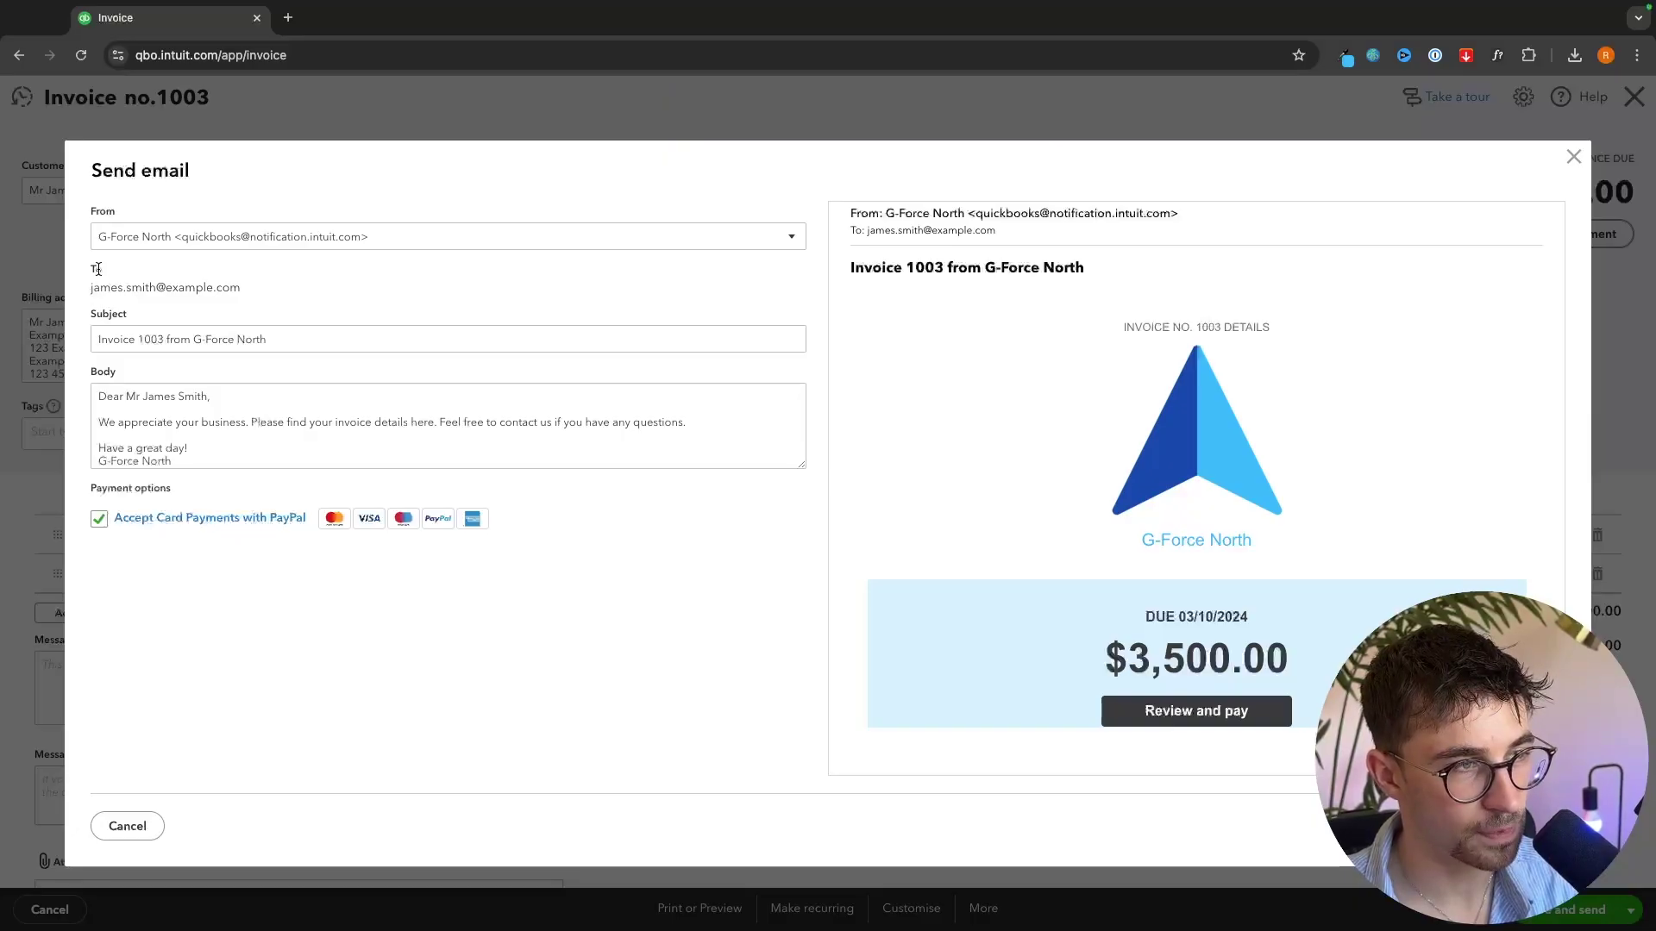
pyautogui.moveTo(85, 288); pyautogui.dragTo(272, 286)
pyautogui.click(272, 286)
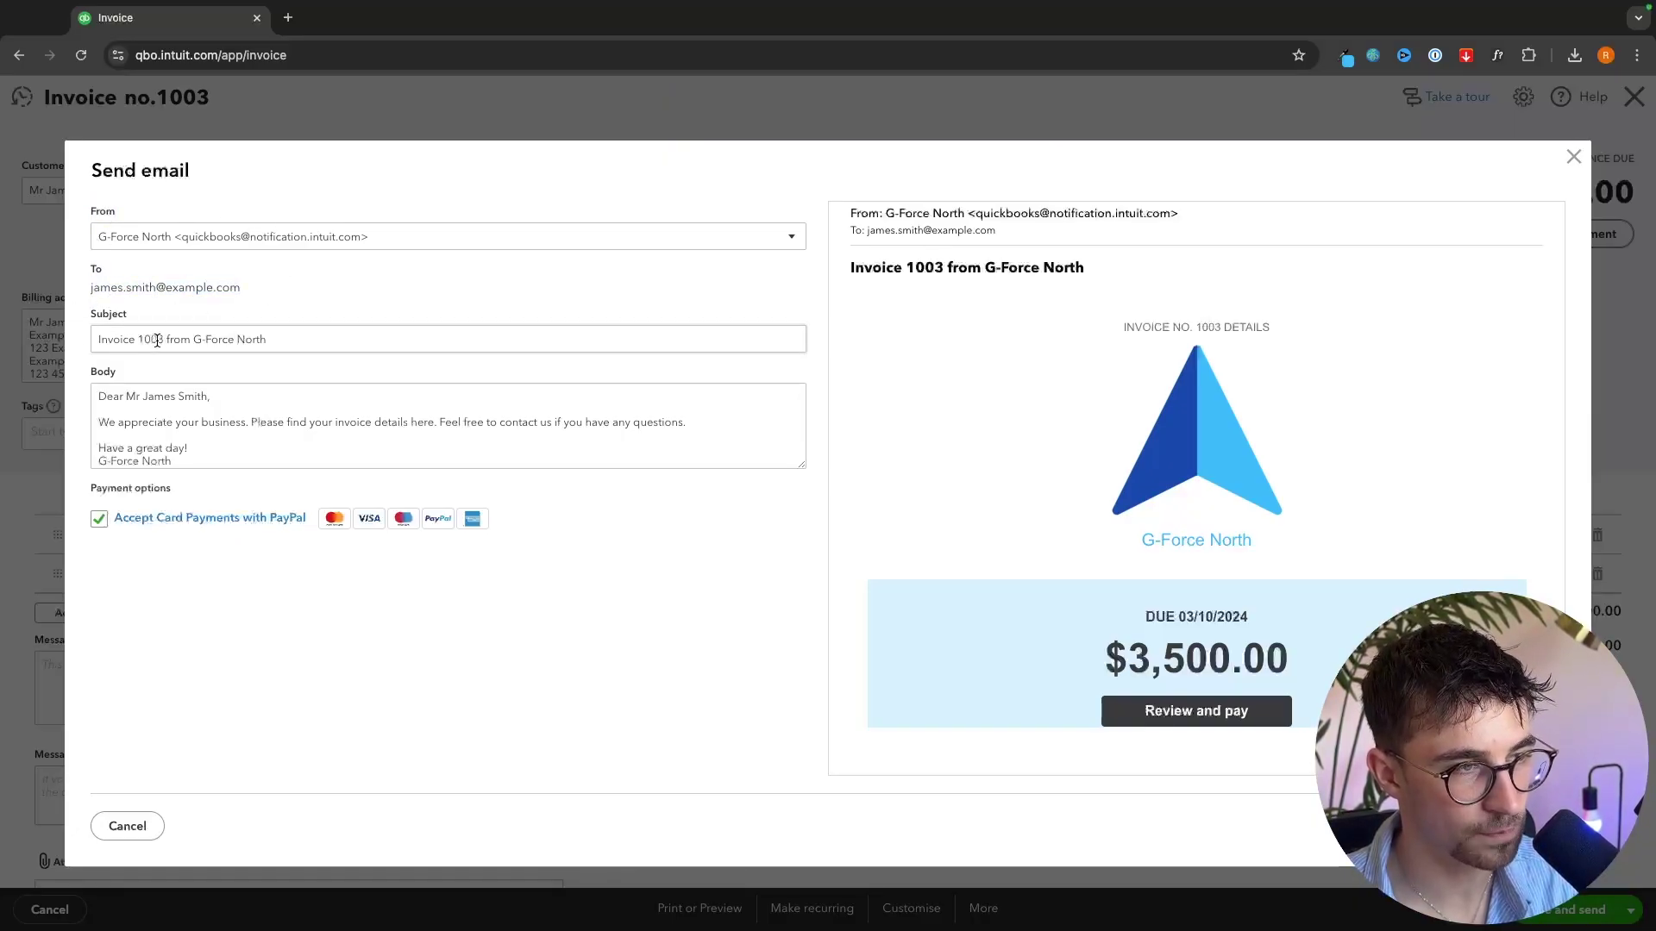
pyautogui.moveTo(164, 339); pyautogui.dragTo(137, 339)
pyautogui.press('BackSpace')
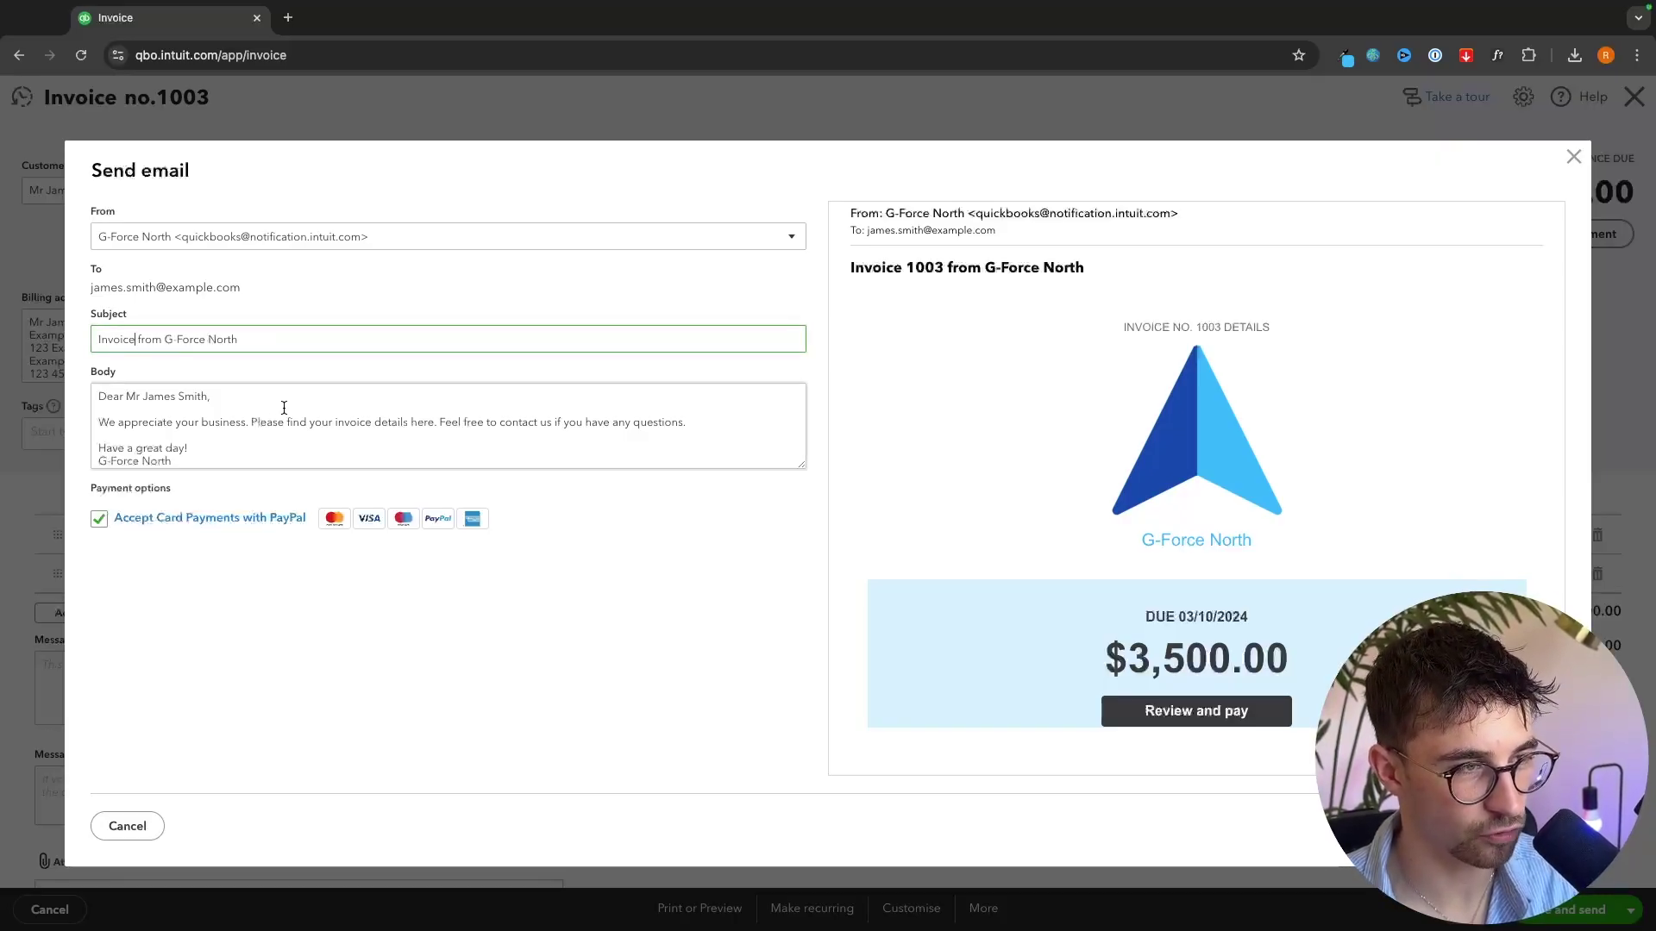
# - Review the email preview with subject 'Invoice from G-Force North' and send invoice 1003
pyautogui.scroll(-1, 281, 406)
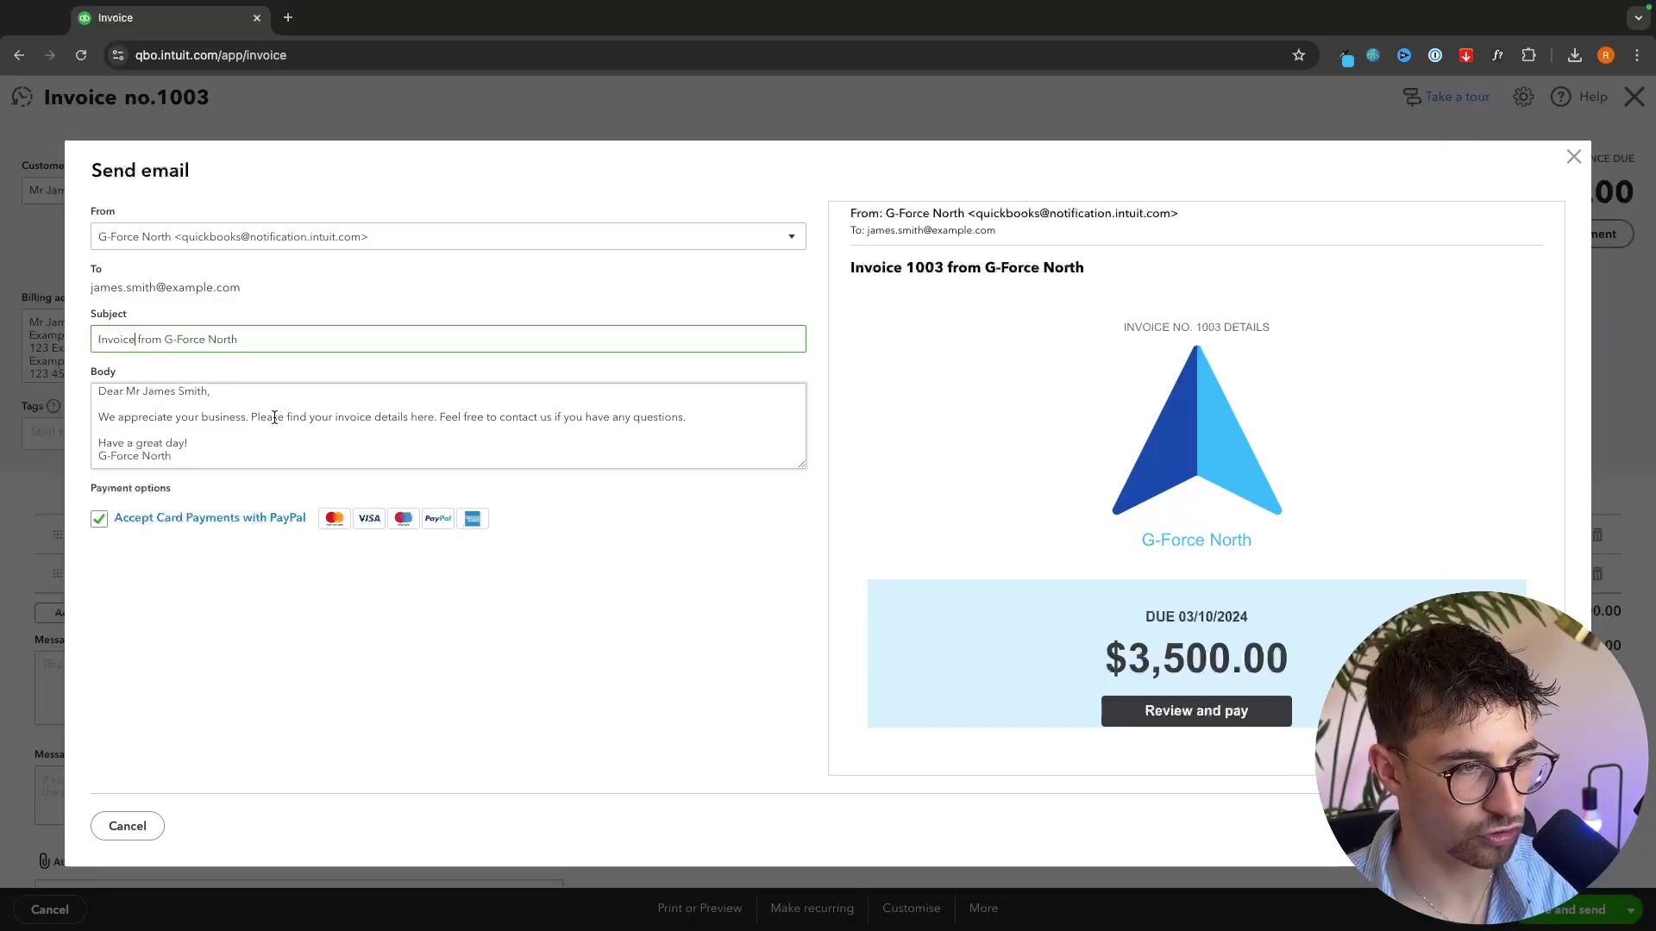
pyautogui.scroll(-4, 1068, 489)
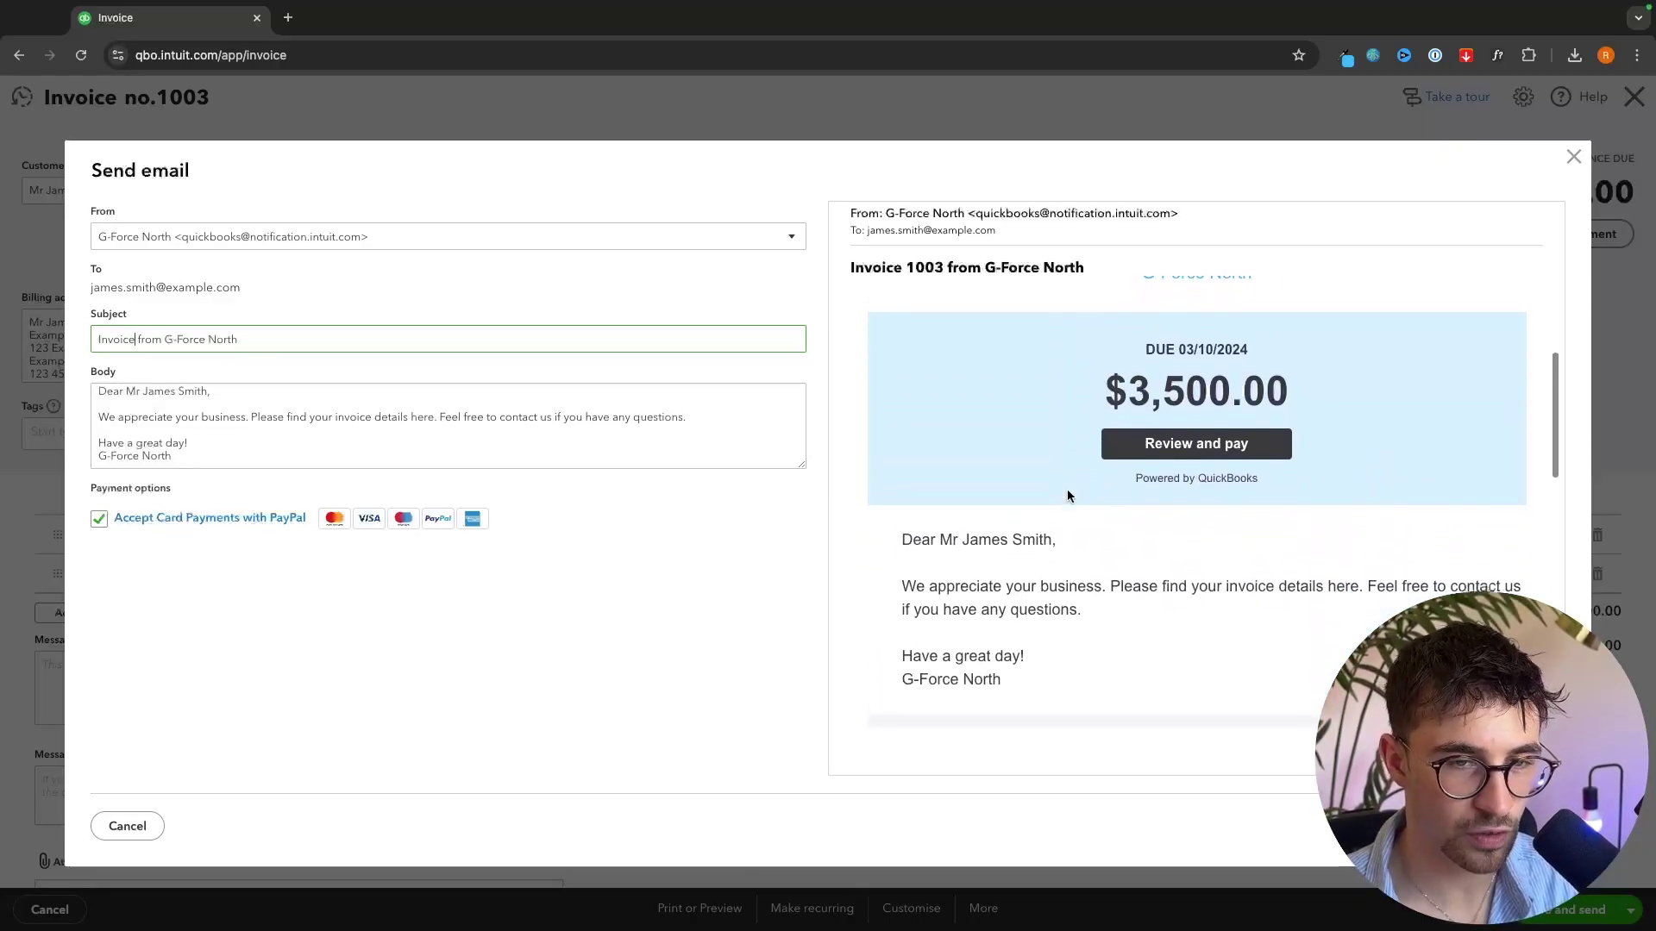
pyautogui.scroll(-3, 1187, 400)
pyautogui.scroll(6, 1186, 399)
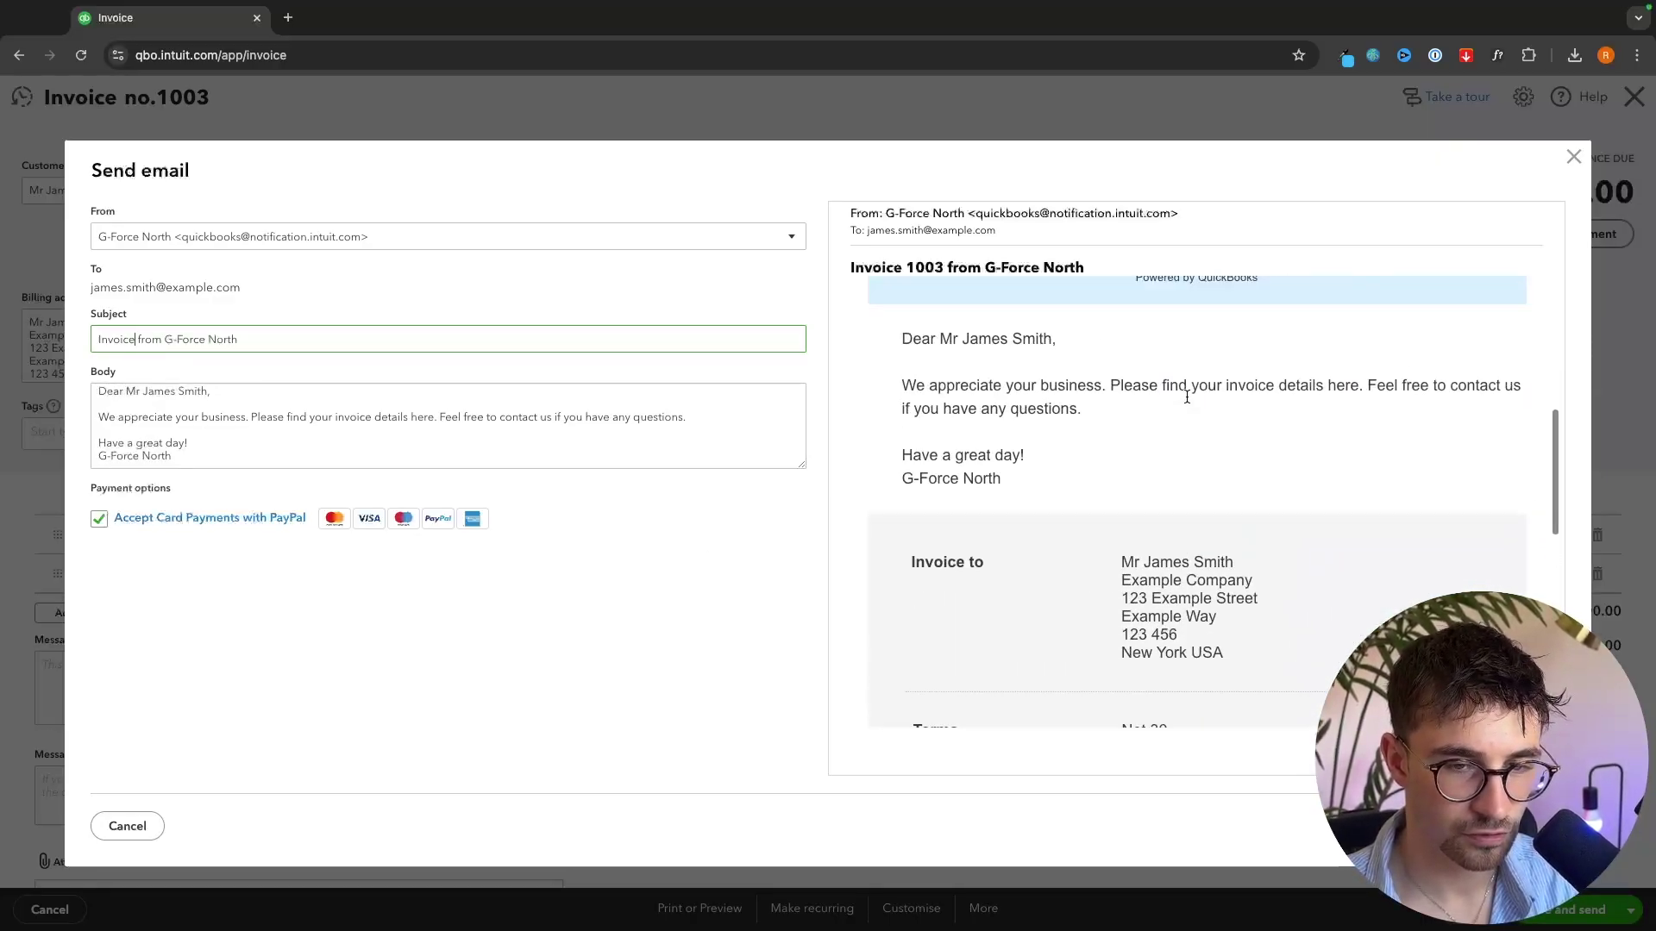
pyautogui.click(983, 610)
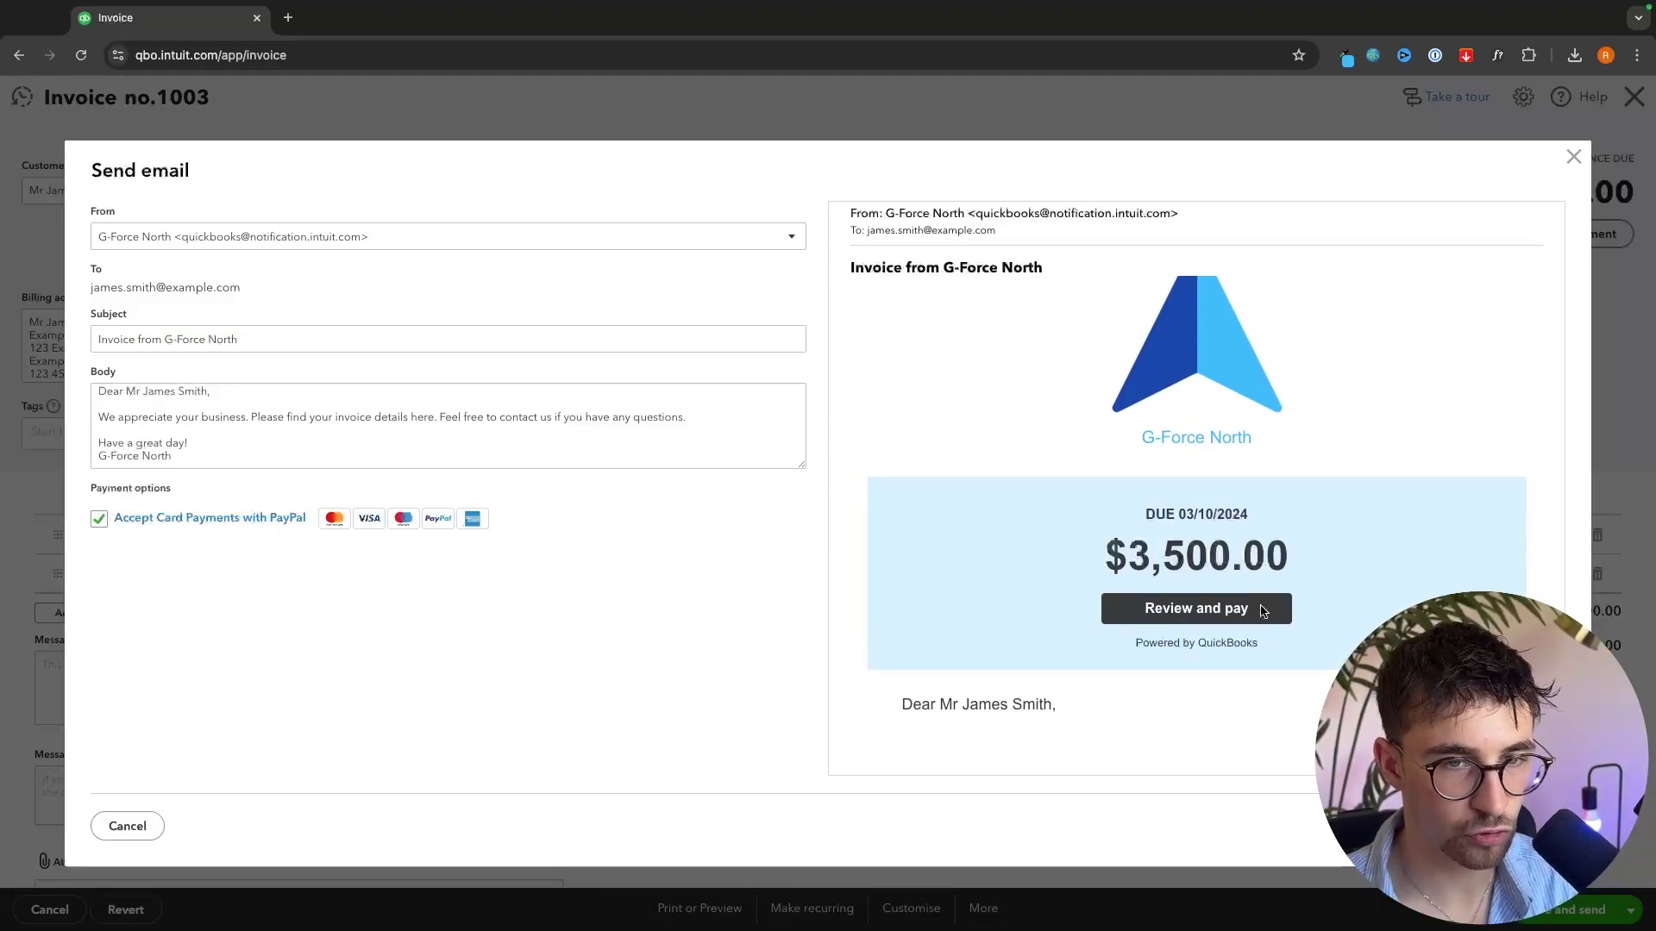
pyautogui.click(1490, 826)
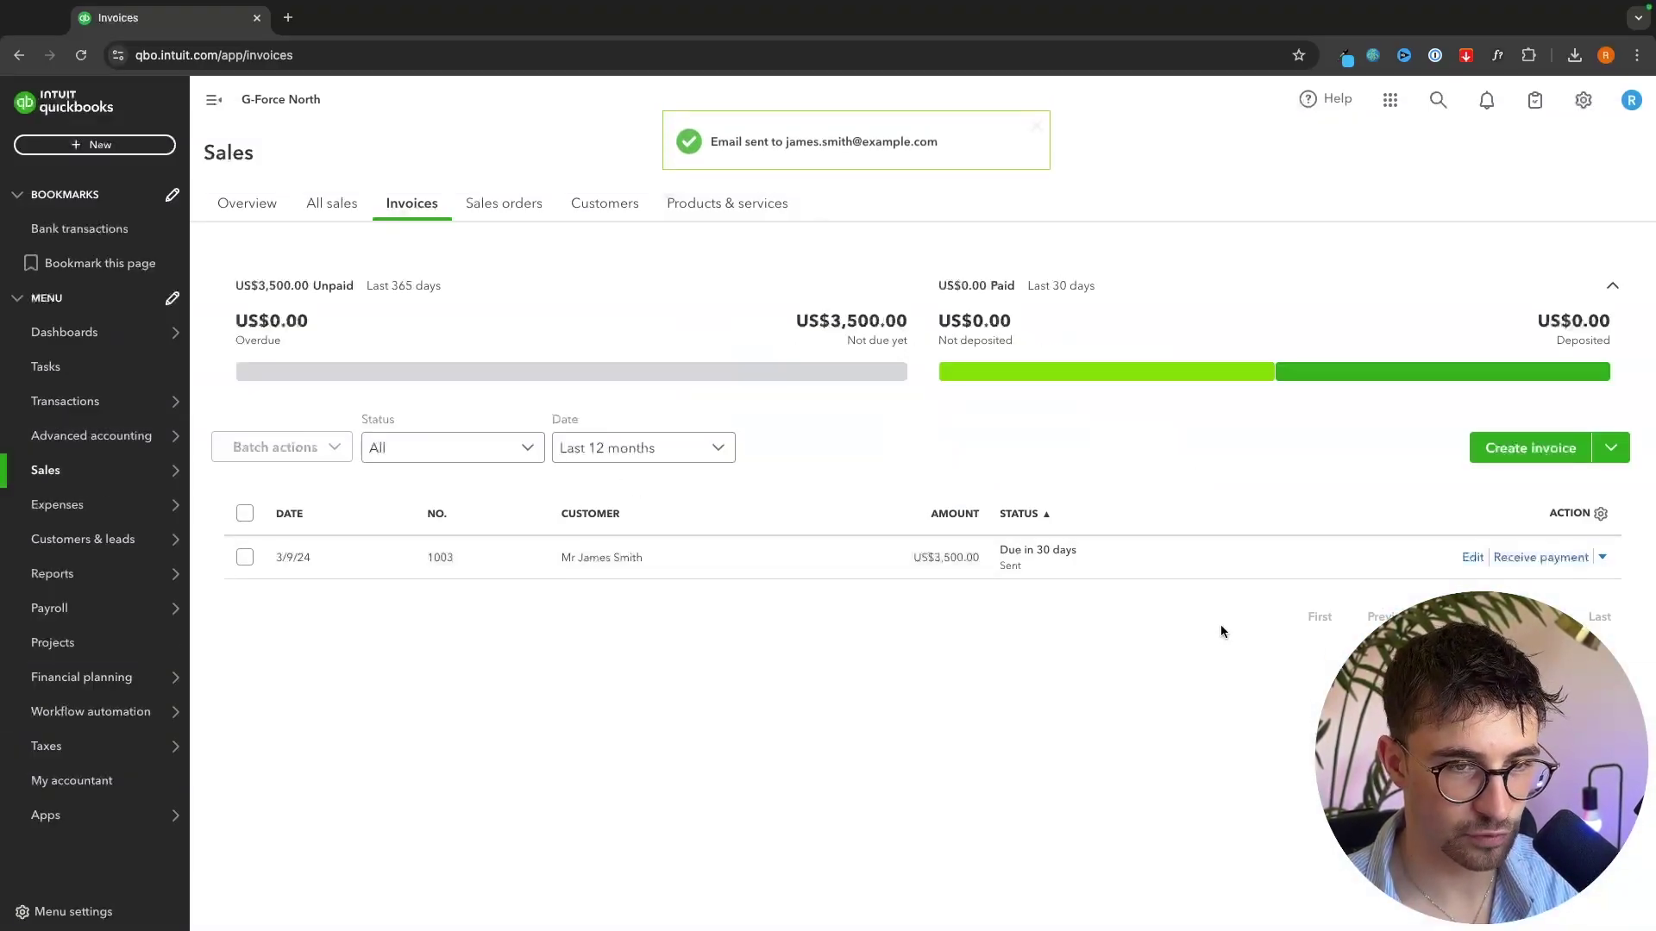
pyautogui.click(1602, 557)
pyautogui.click(1523, 352)
pyautogui.click(998, 630)
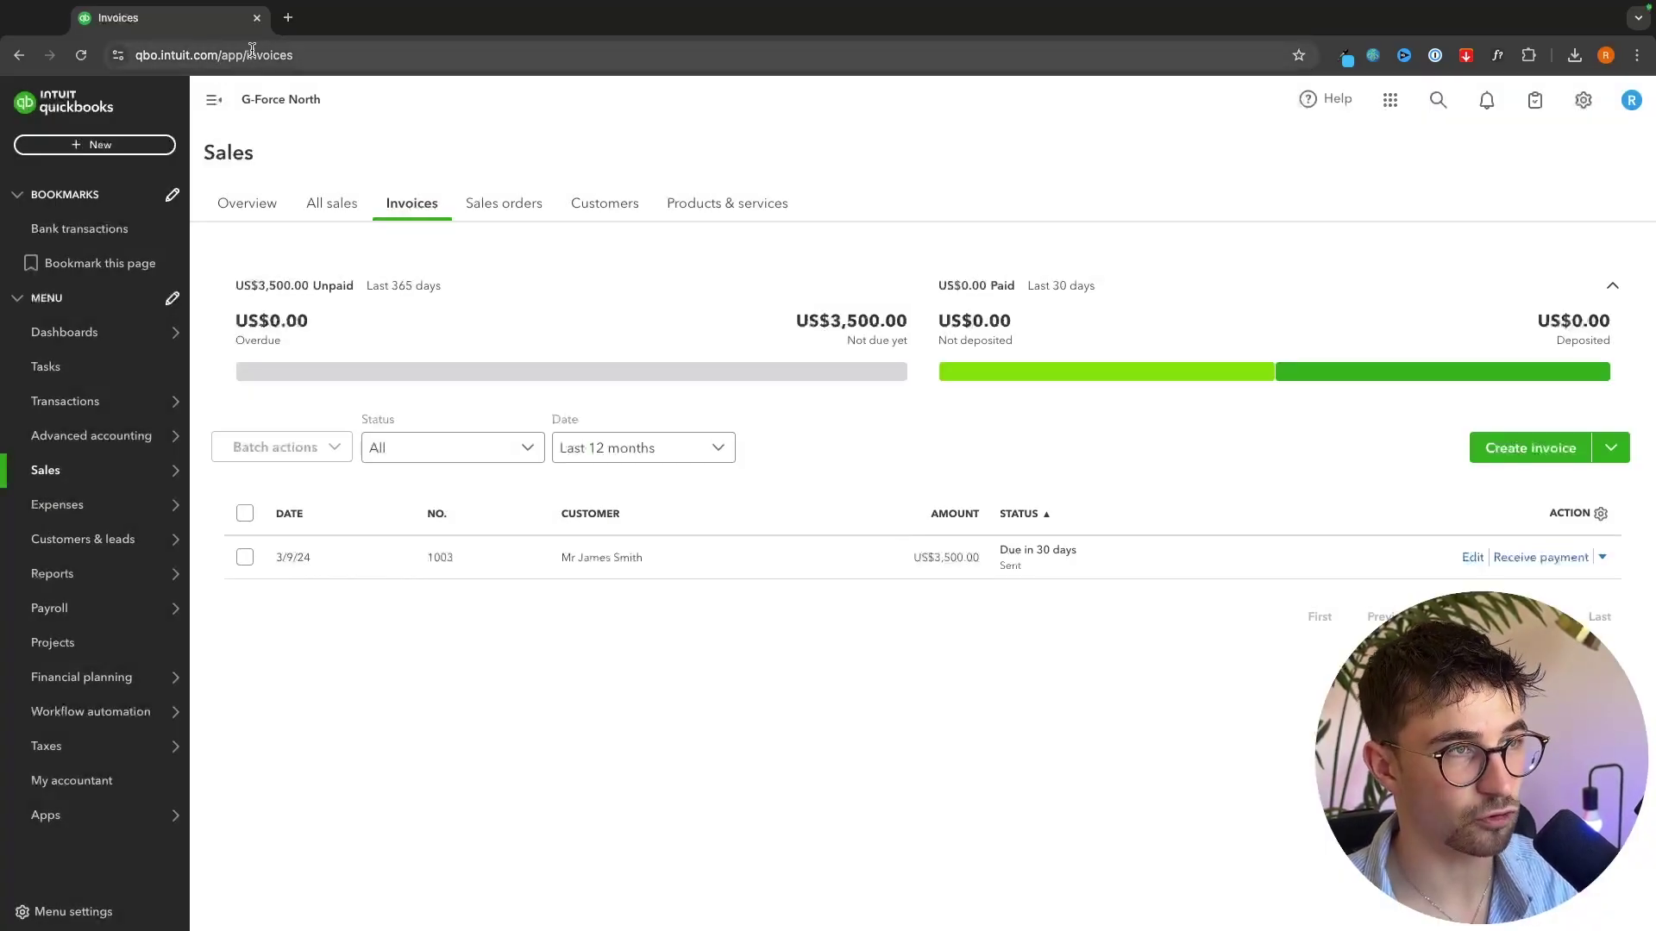
pyautogui.click(288, 18)
pyautogui.press('Return')
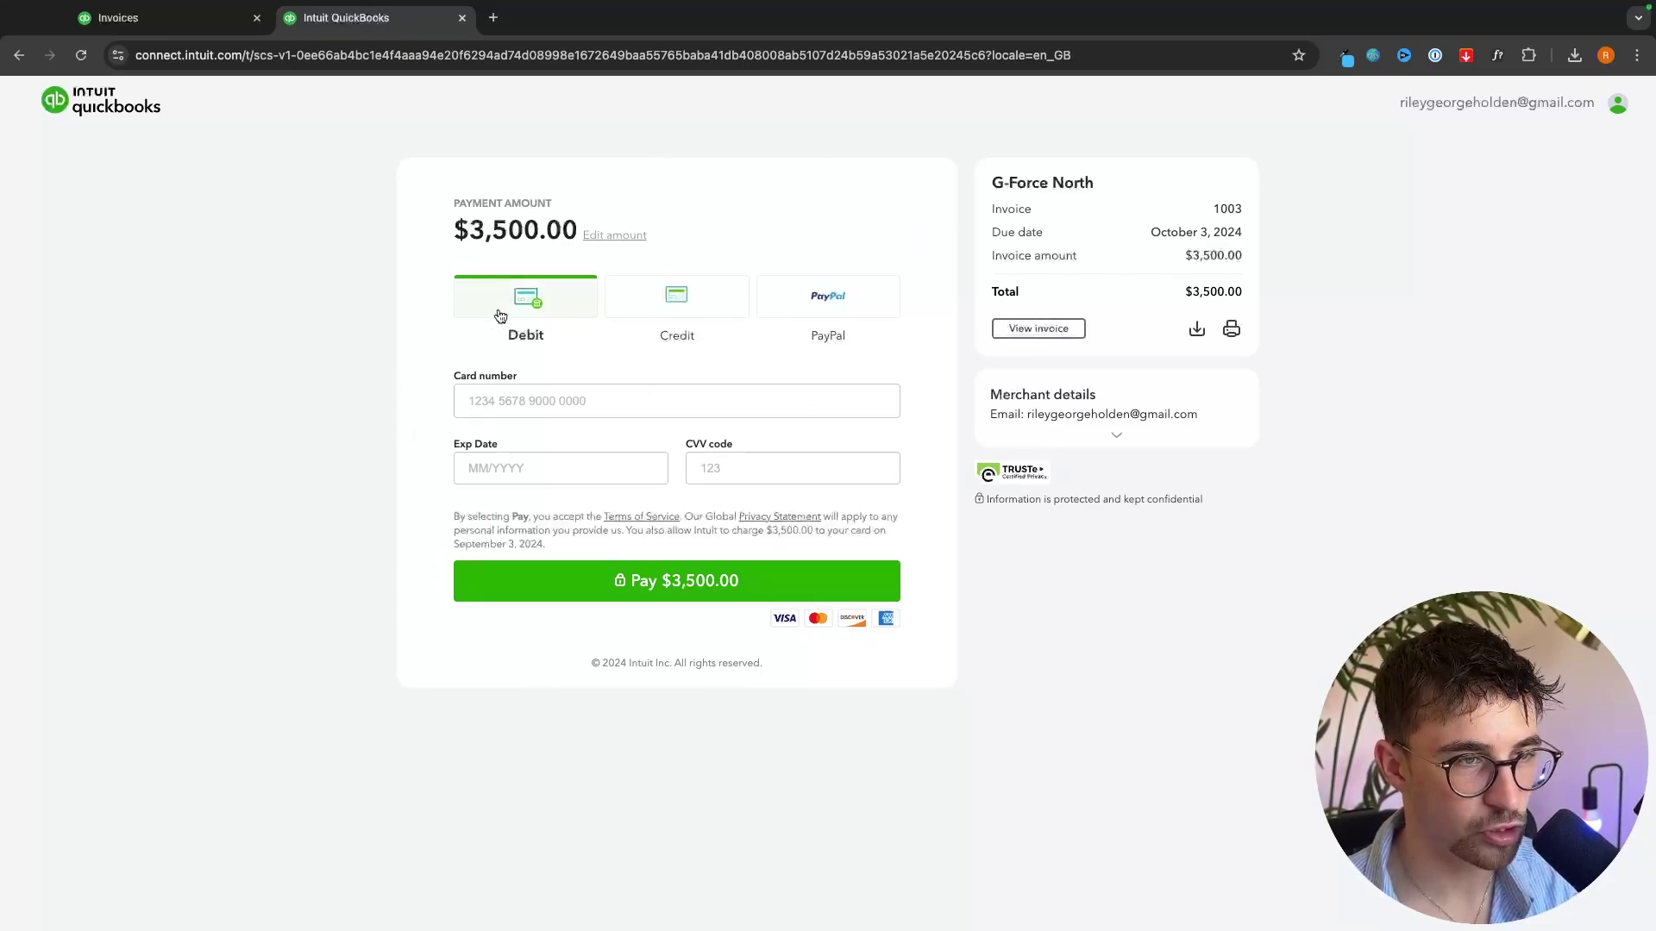
pyautogui.click(688, 299)
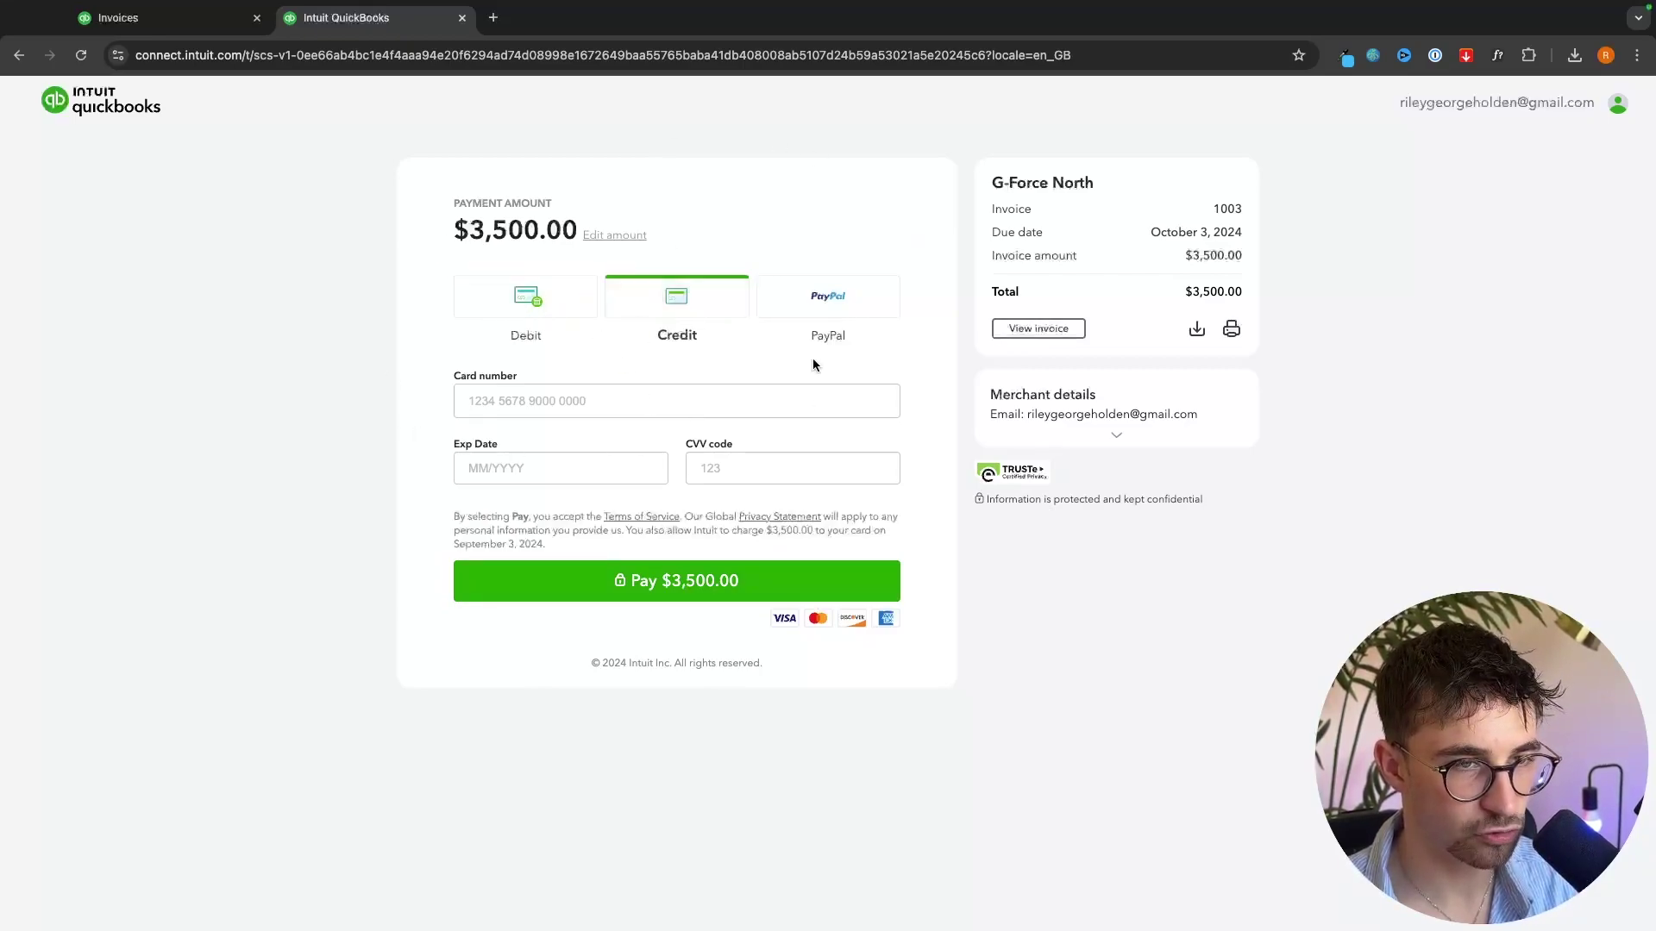
pyautogui.click(848, 305)
pyautogui.press('super+w')
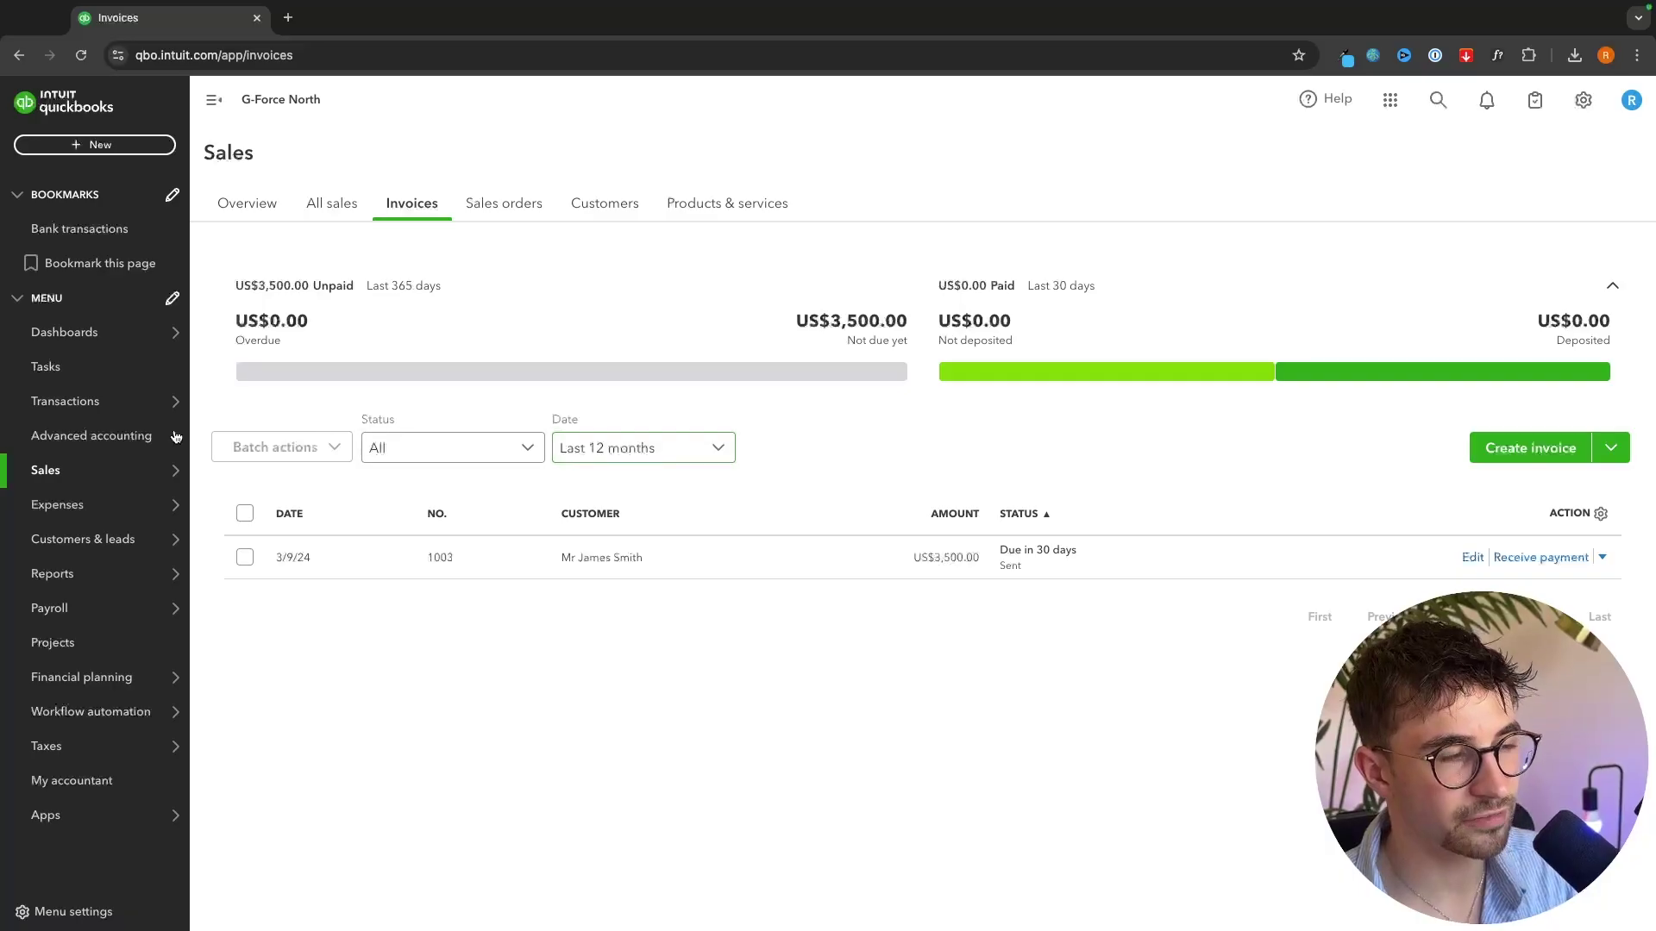
# - From the Expenses list, dismiss the column tip and start a new Expense transaction
pyautogui.moveTo(65, 507)
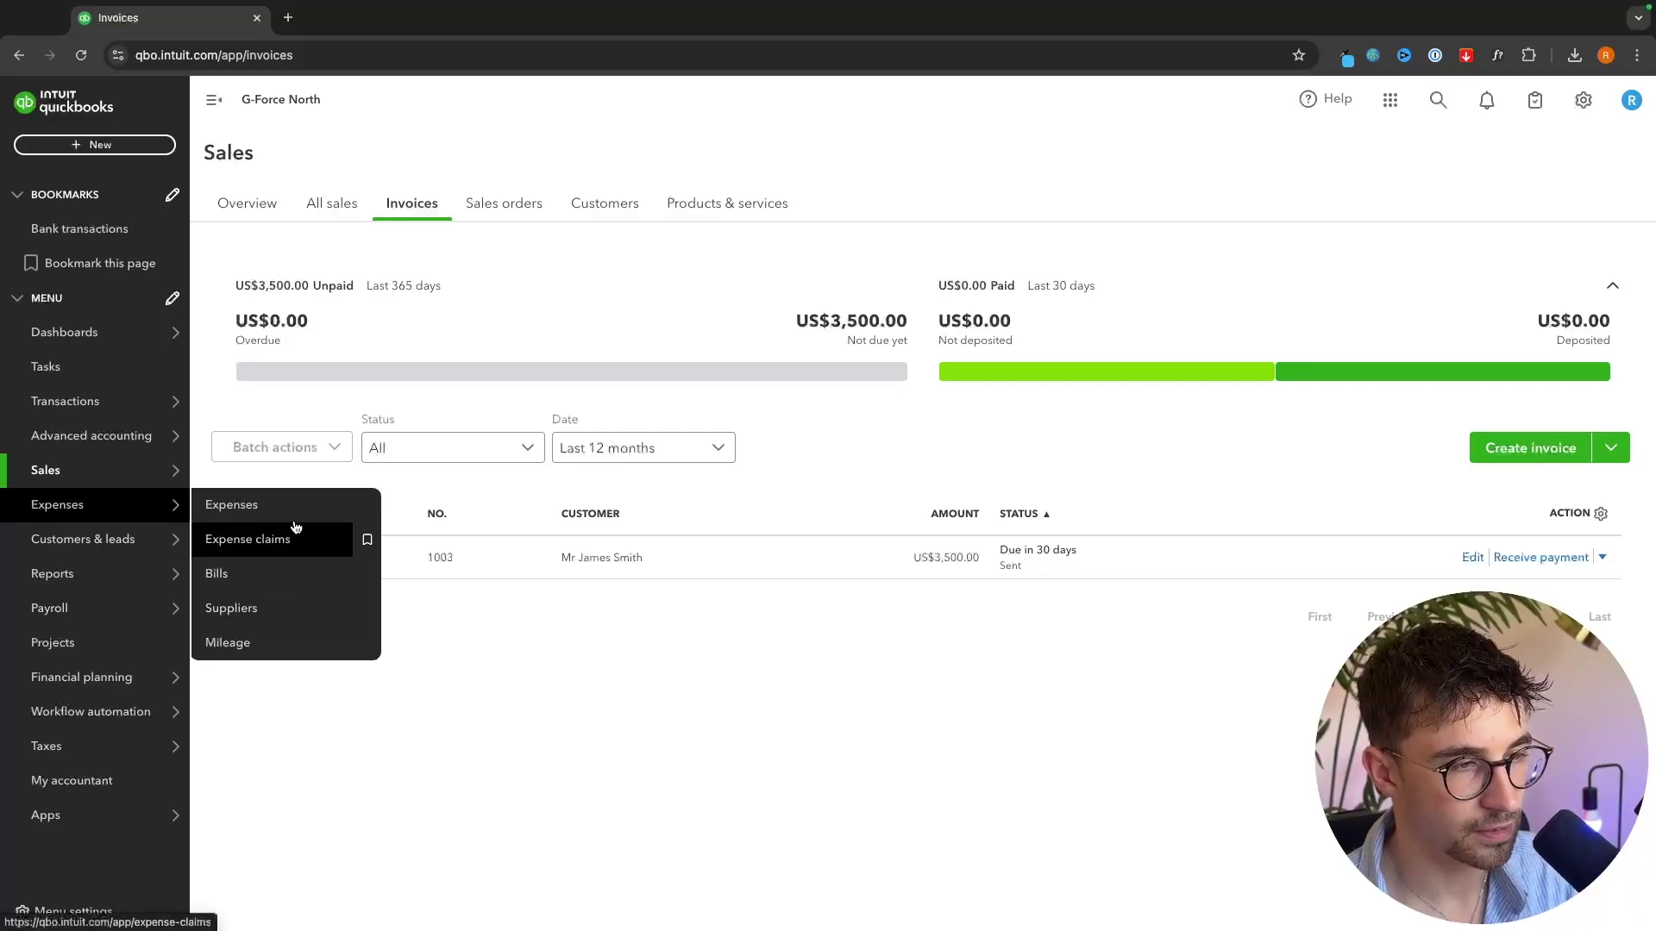
pyautogui.click(221, 517)
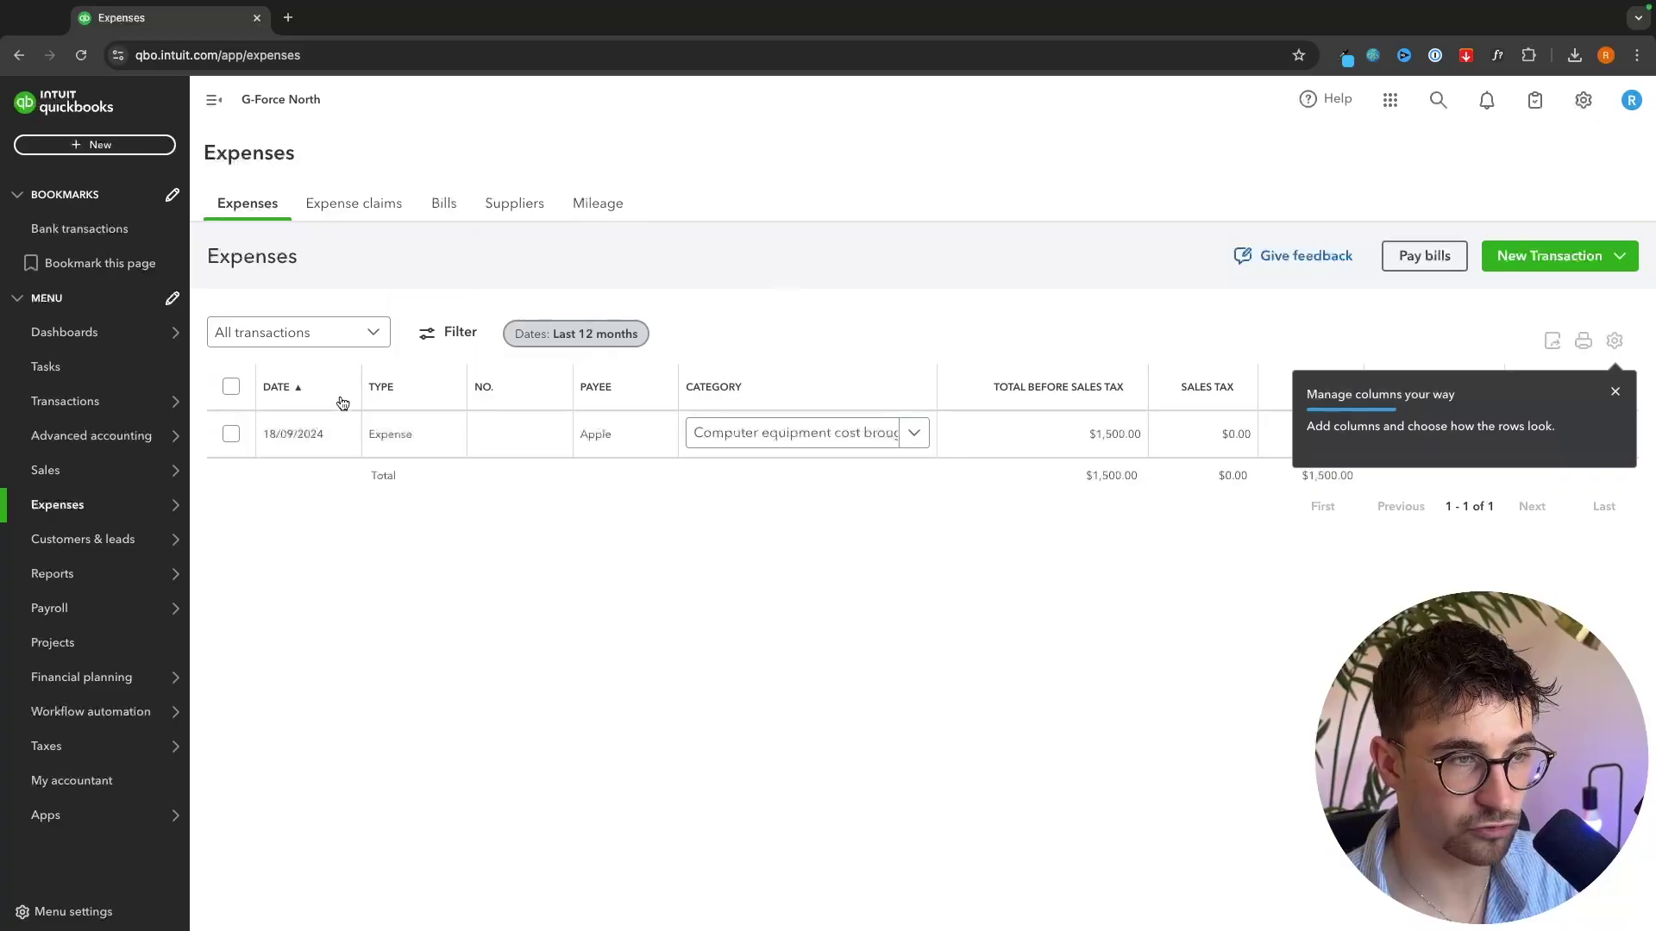
pyautogui.click(1613, 390)
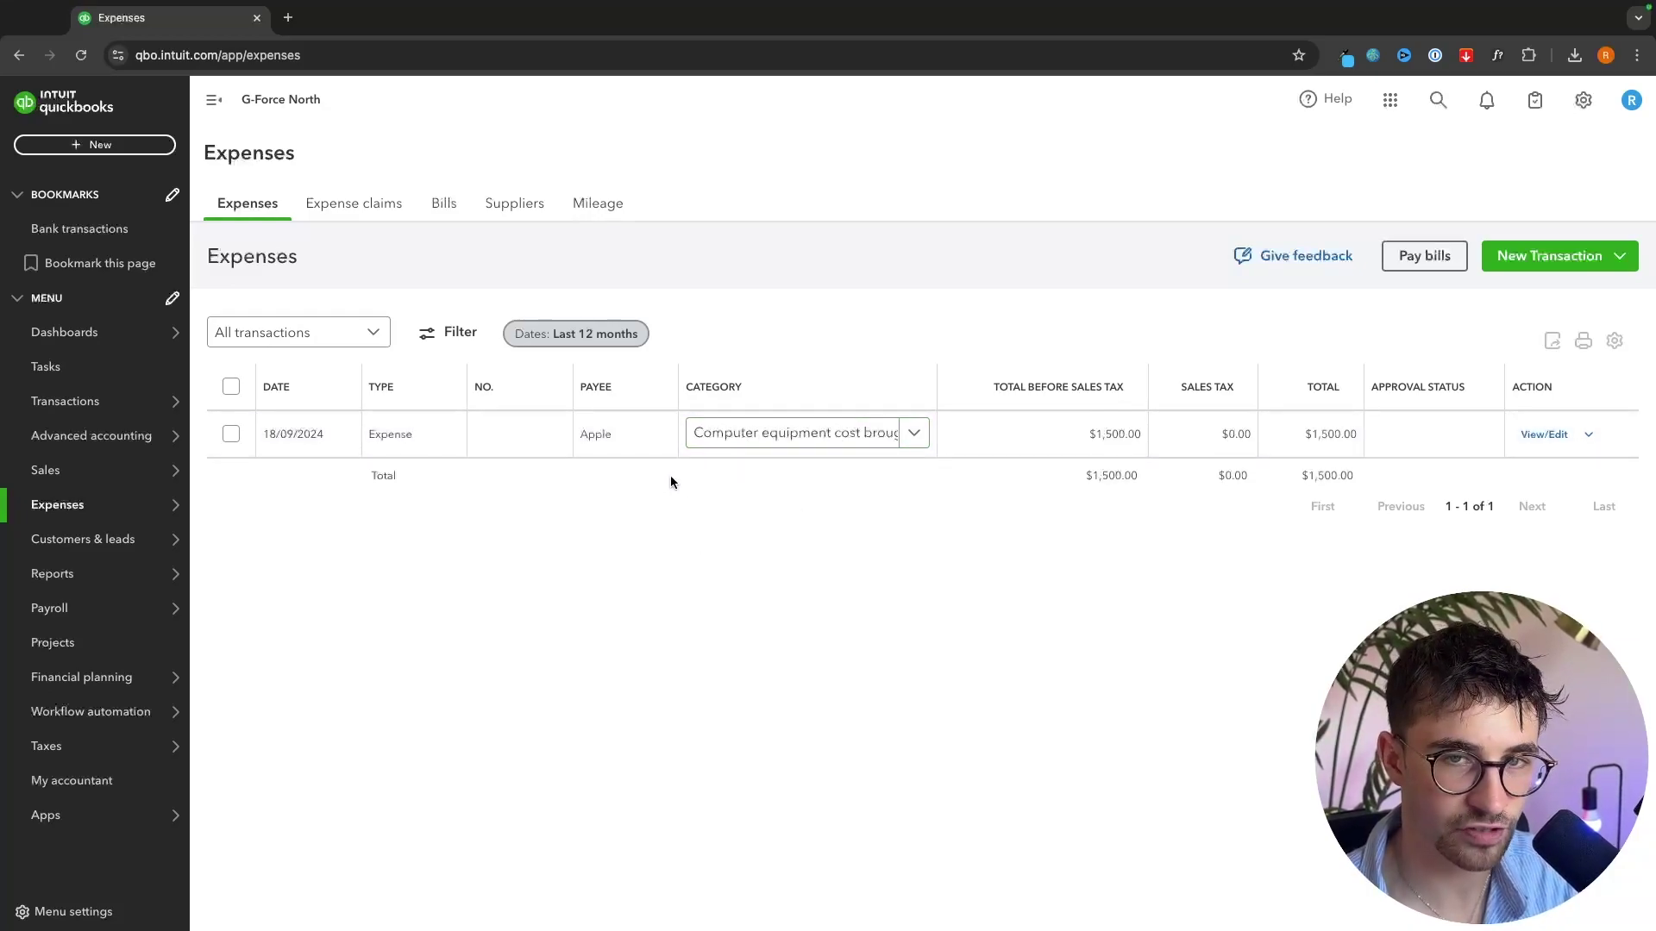
pyautogui.click(1557, 269)
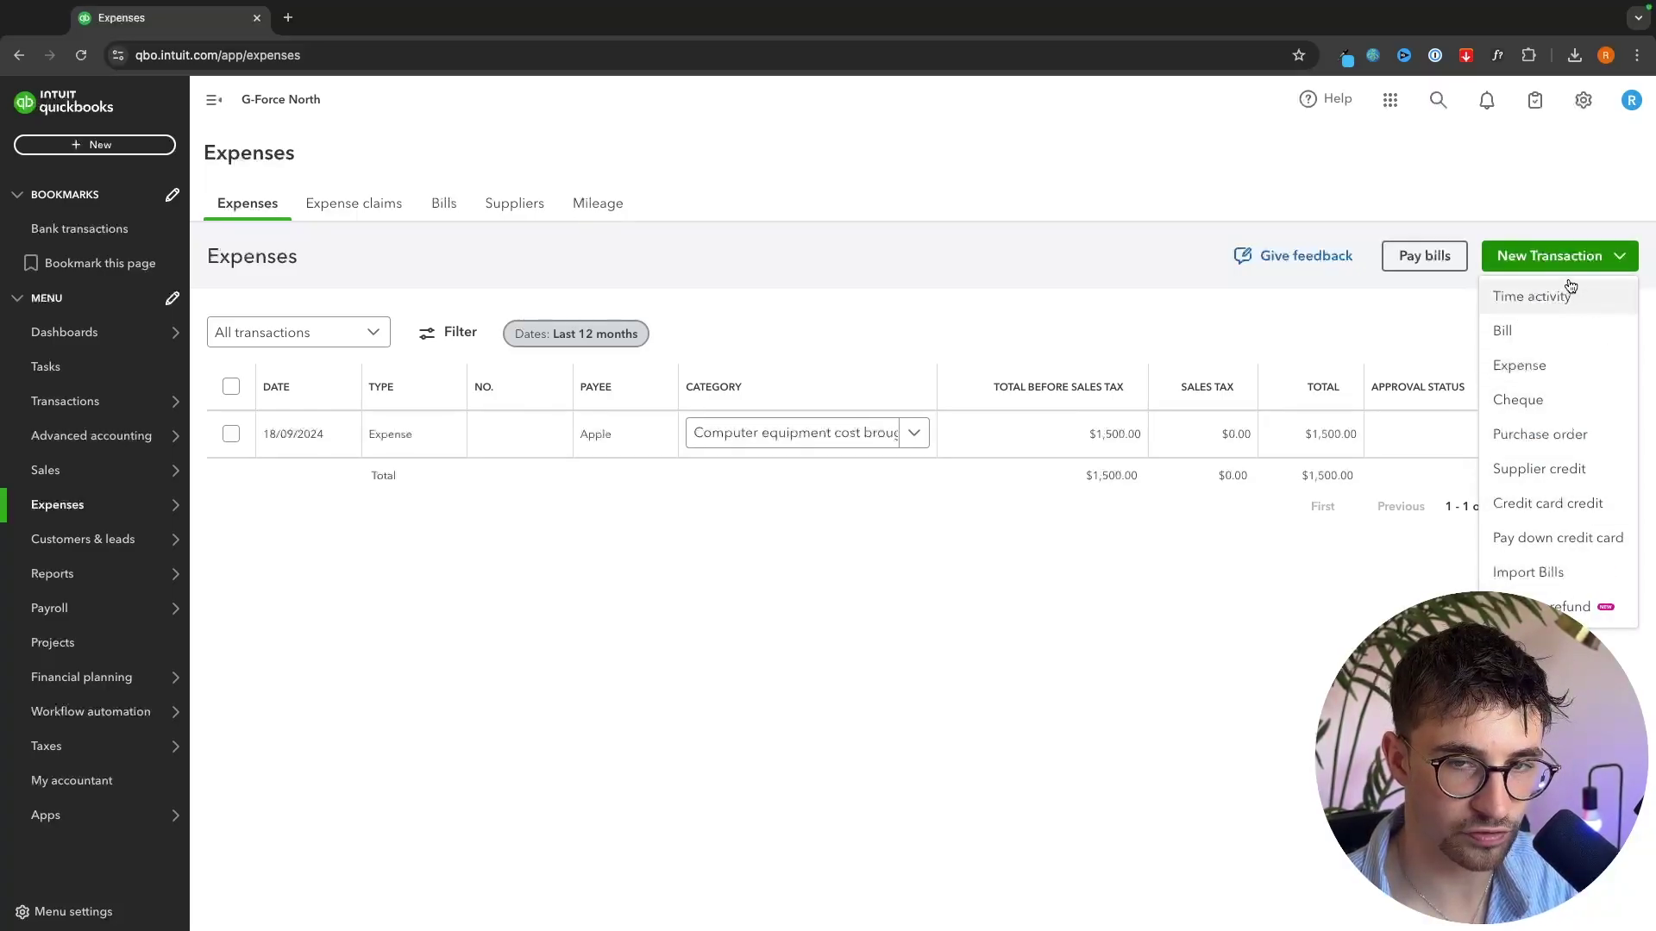
pyautogui.click(1521, 369)
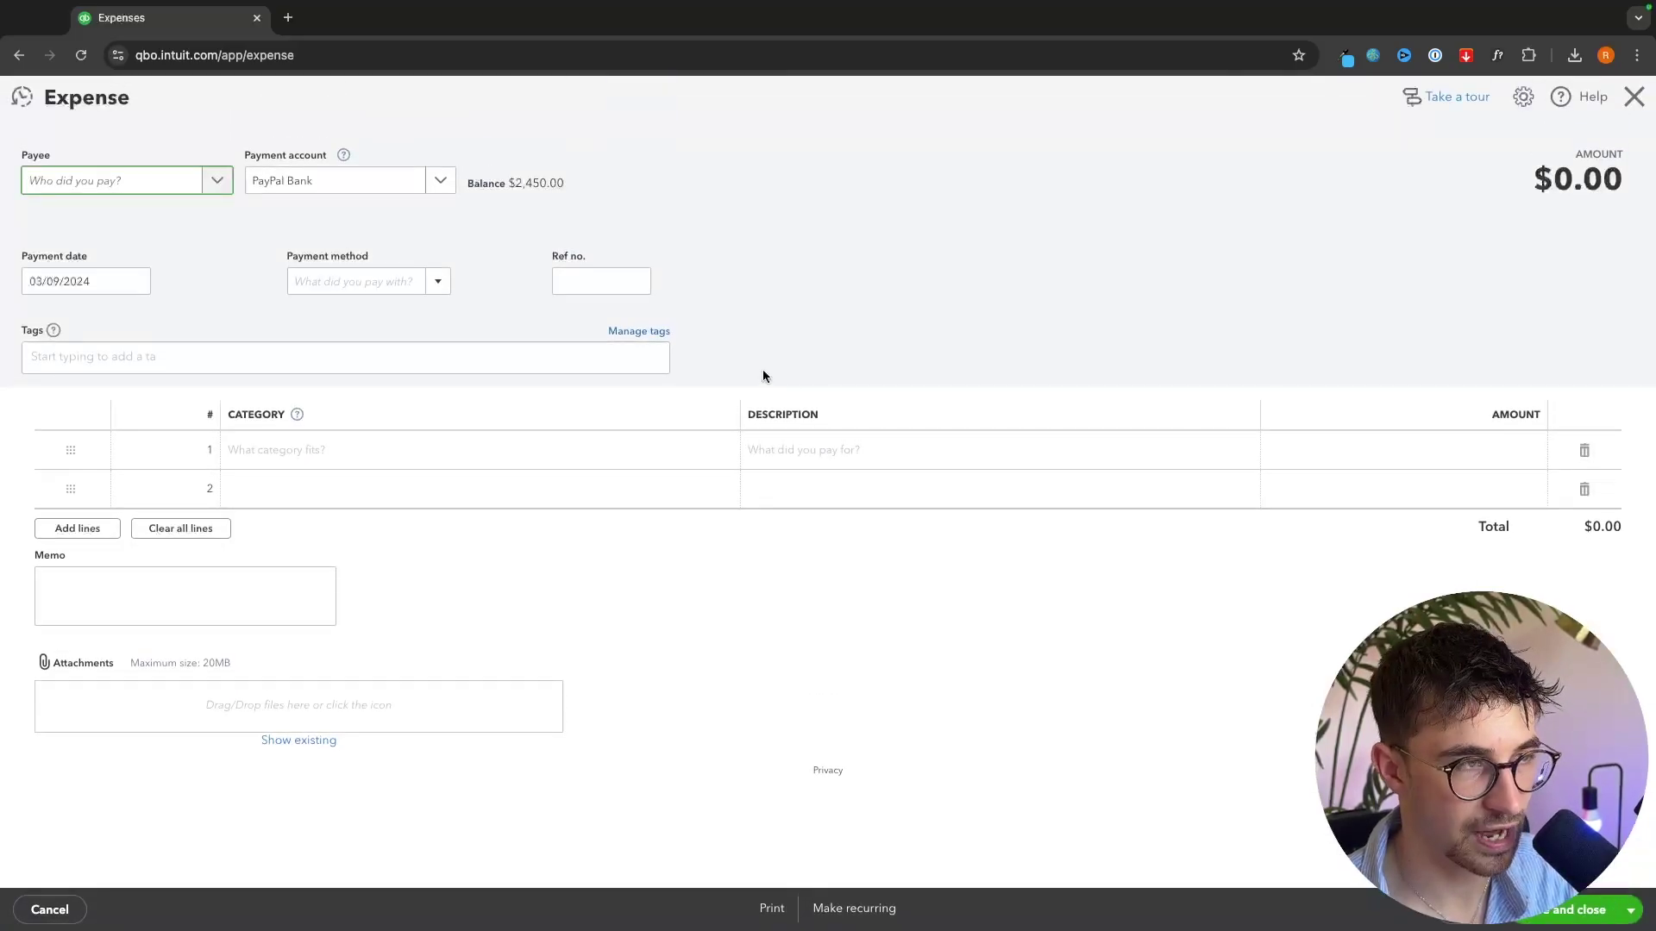
# - Add new supplier Quick Books as the payee and set payment method to Credit Card
pyautogui.click(105, 187)
pyautogui.click(77, 222)
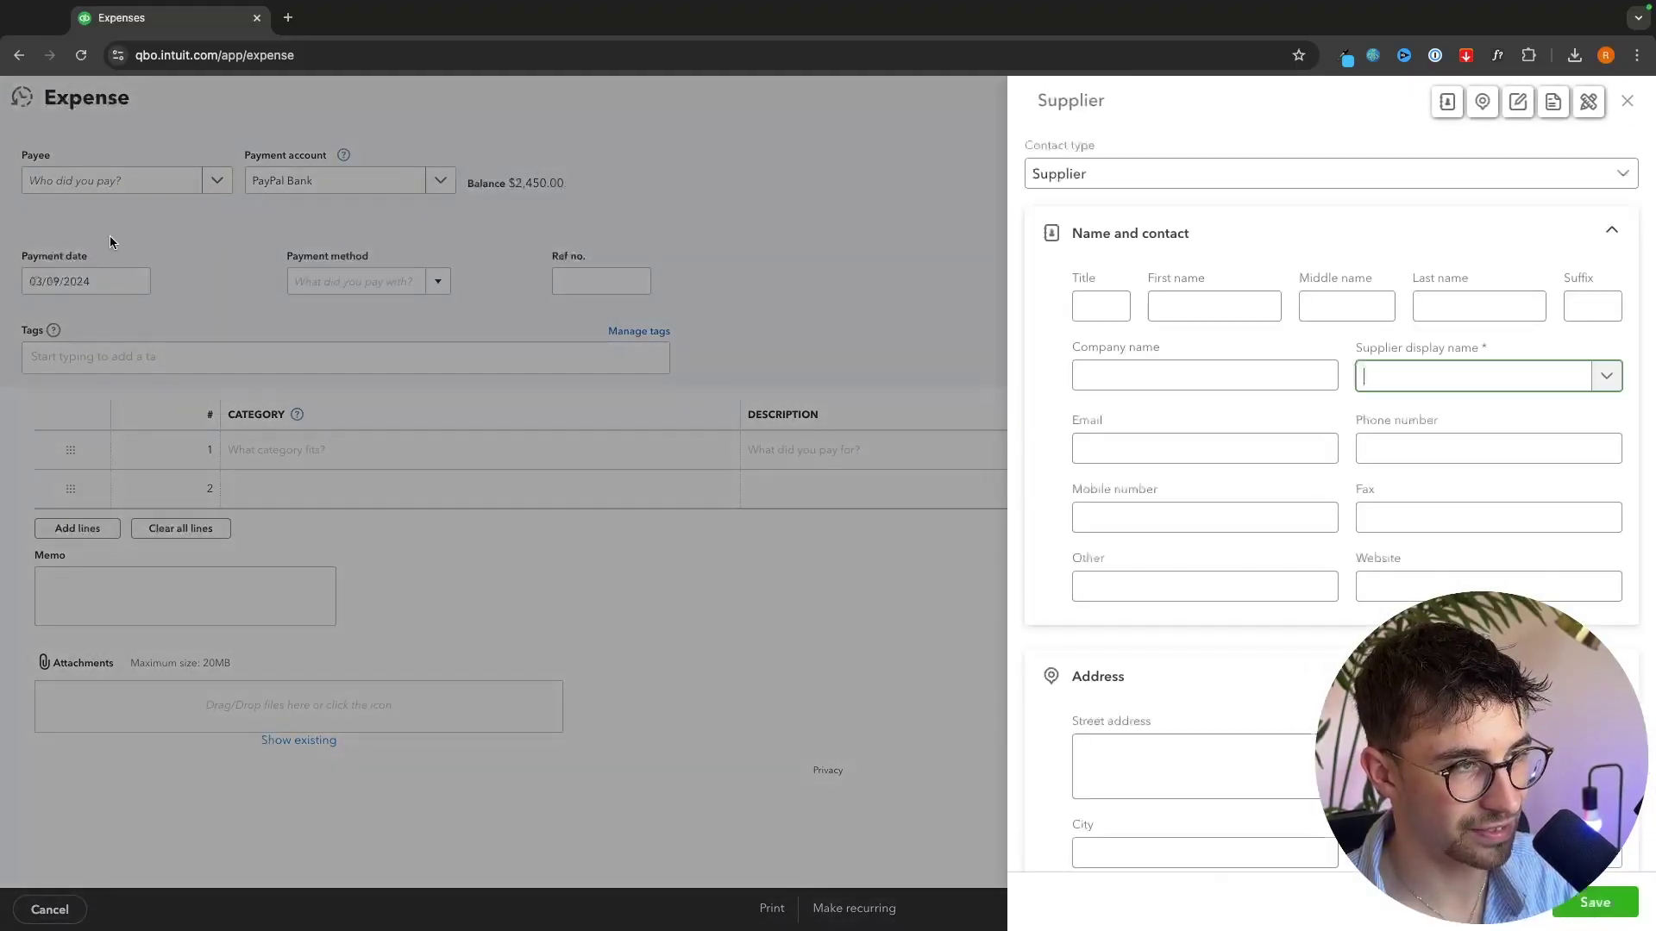
pyautogui.click(1142, 374)
pyautogui.write('Qu')
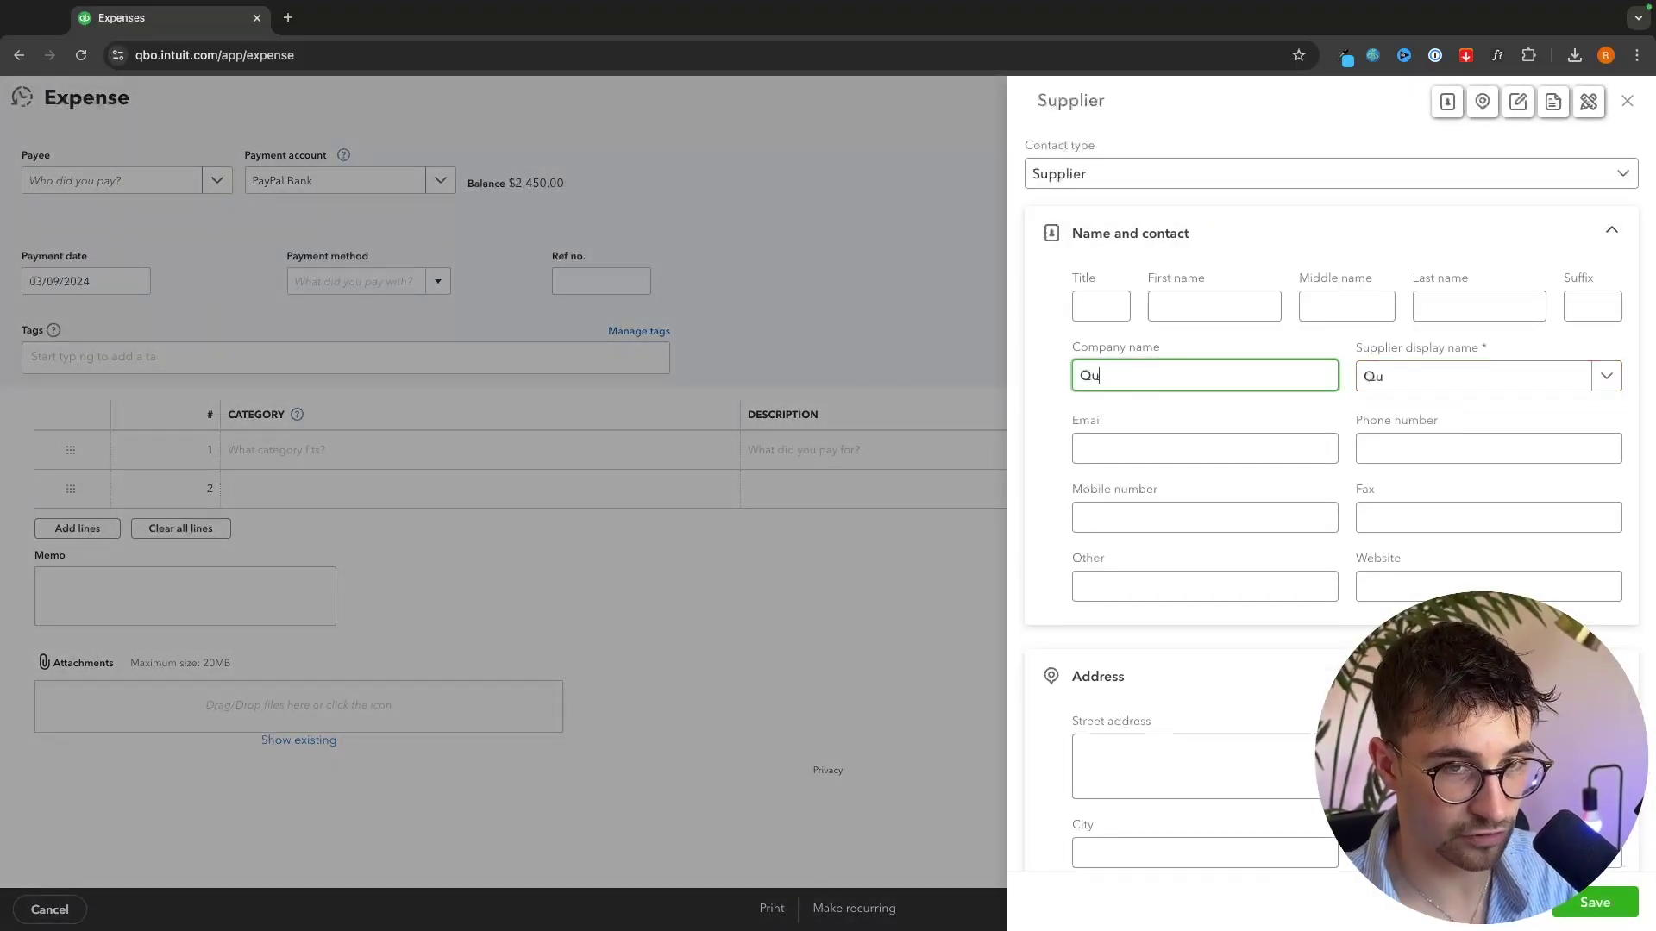
pyautogui.write('ick Books')
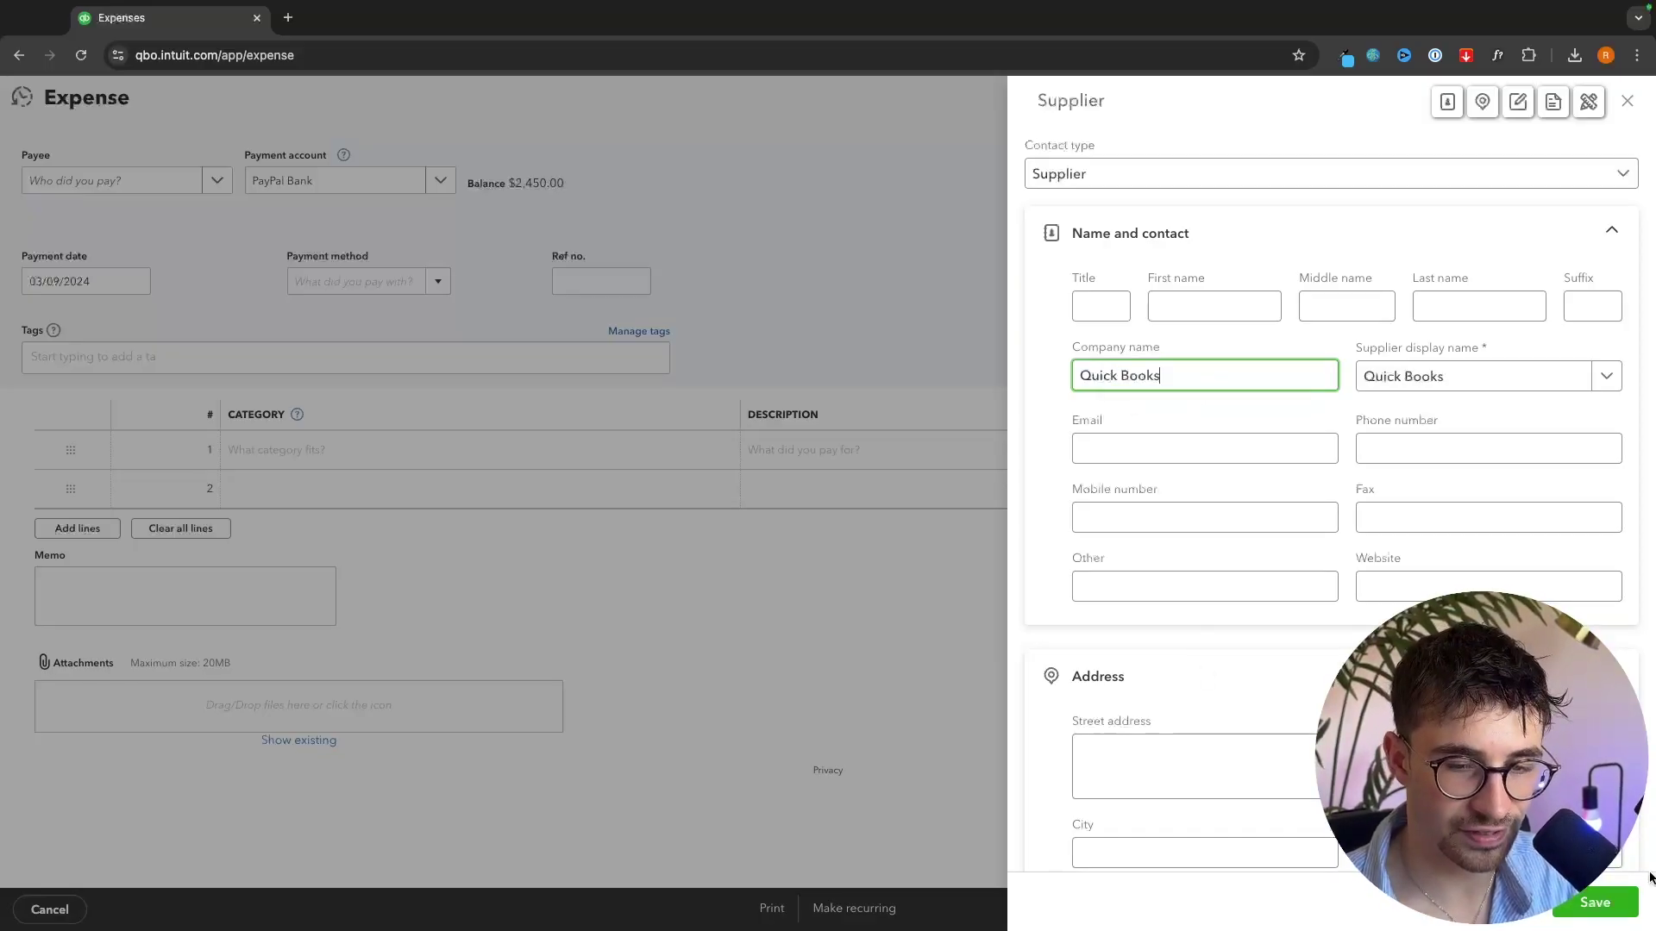
pyautogui.click(1614, 898)
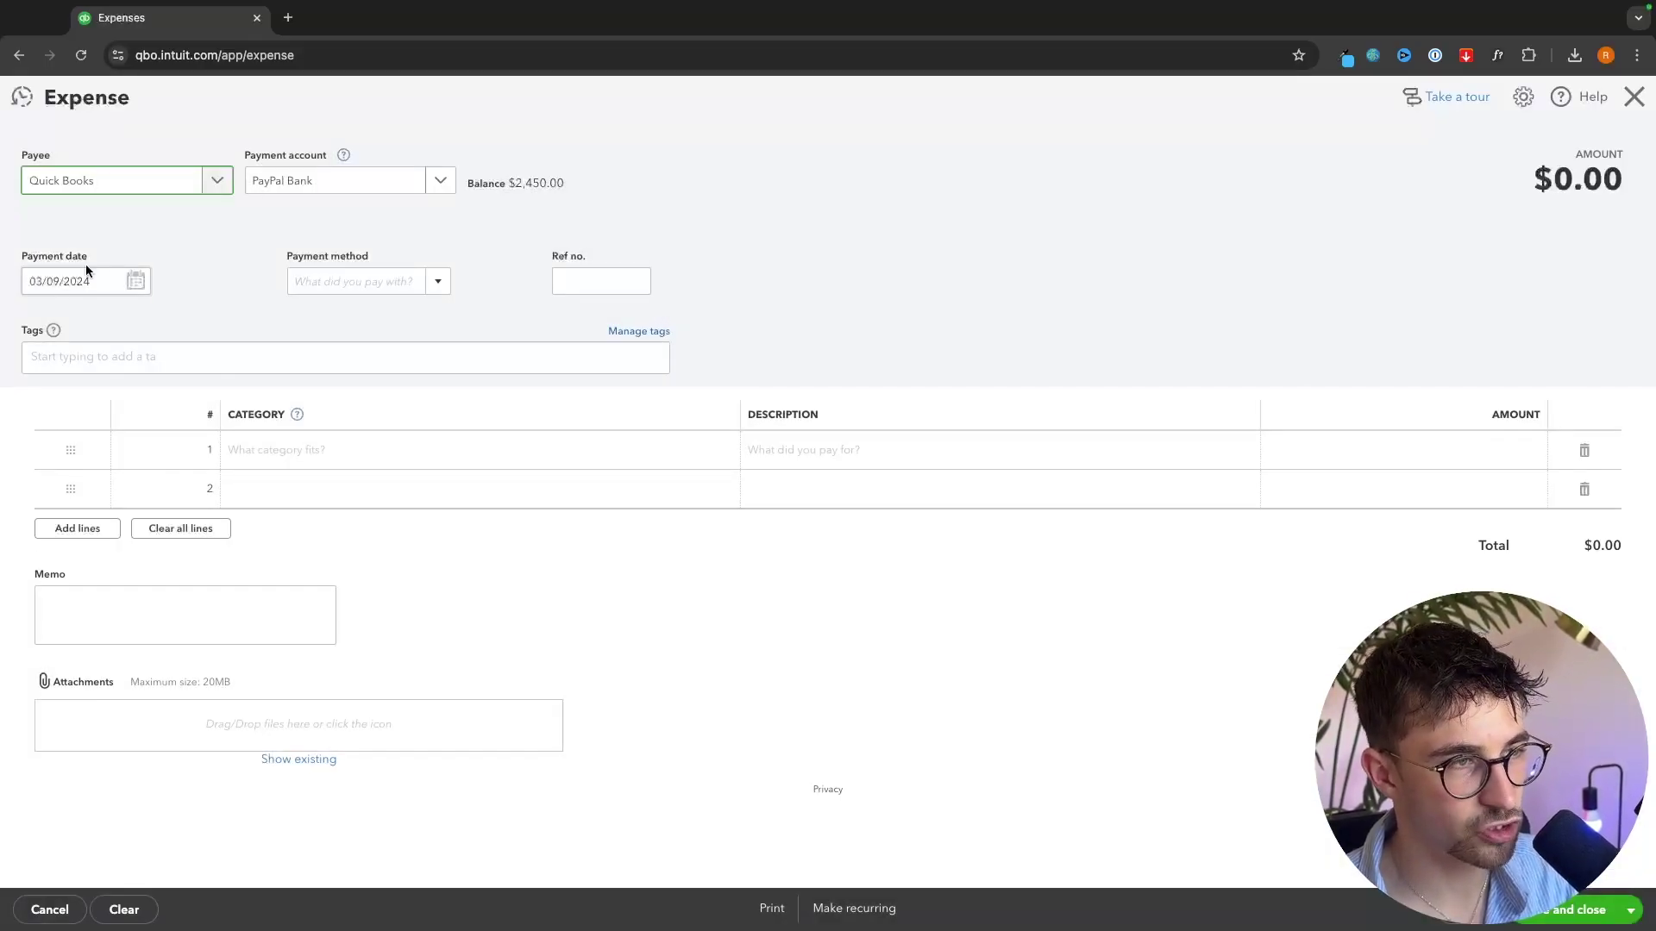
pyautogui.click(392, 272)
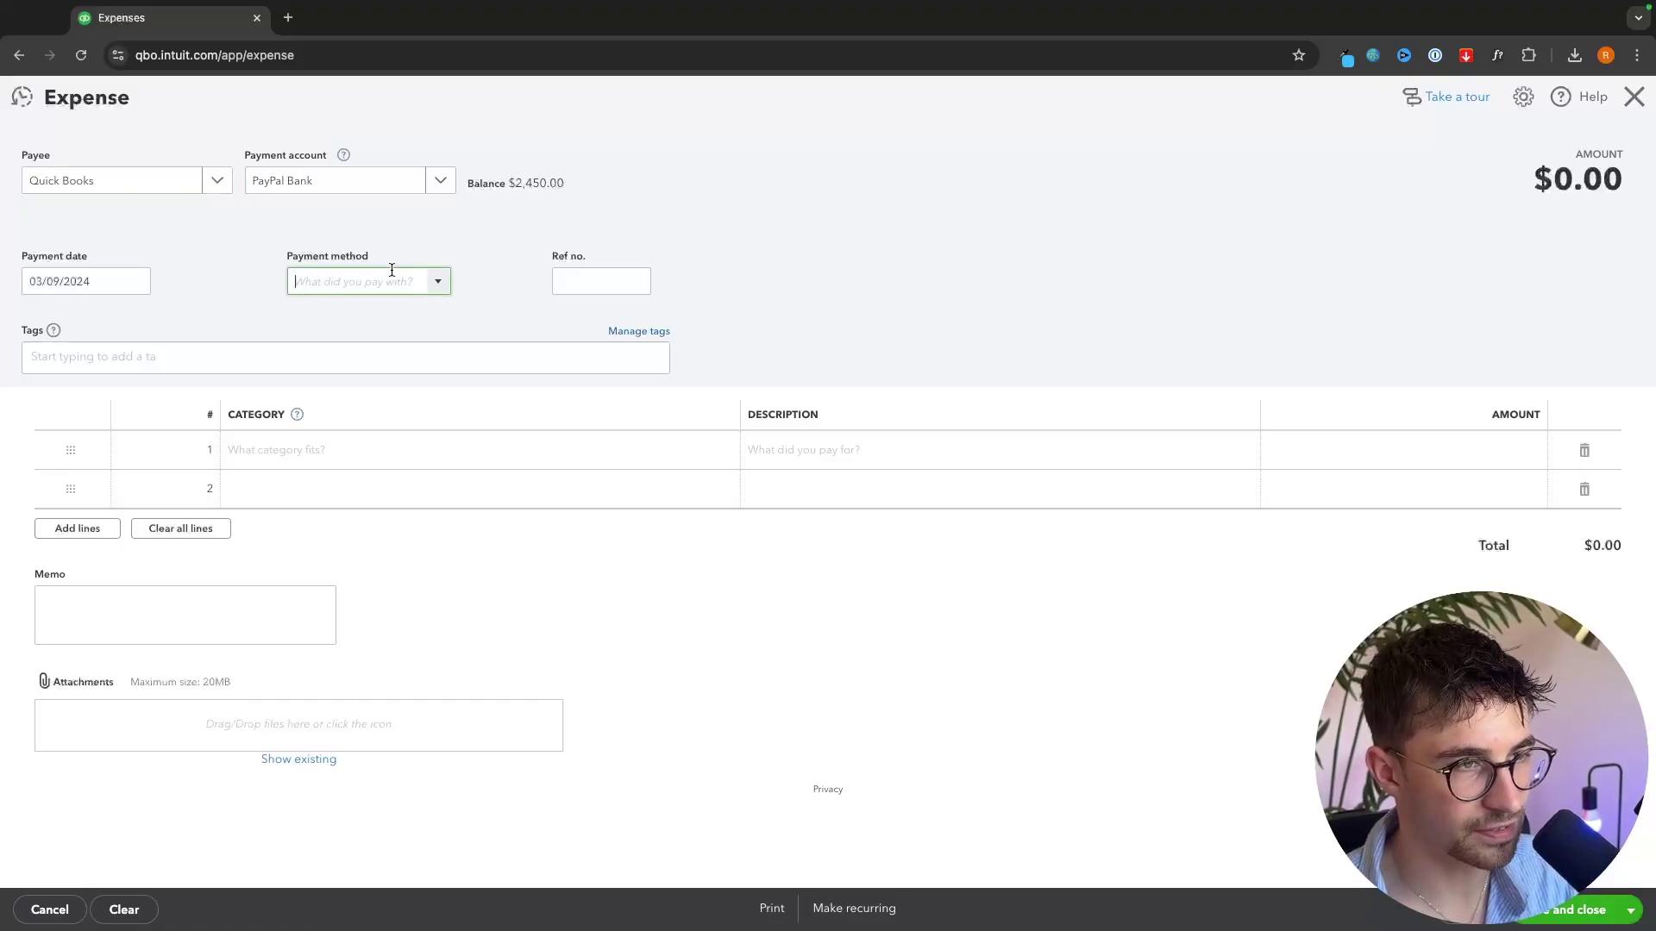
pyautogui.click(437, 283)
pyautogui.click(318, 405)
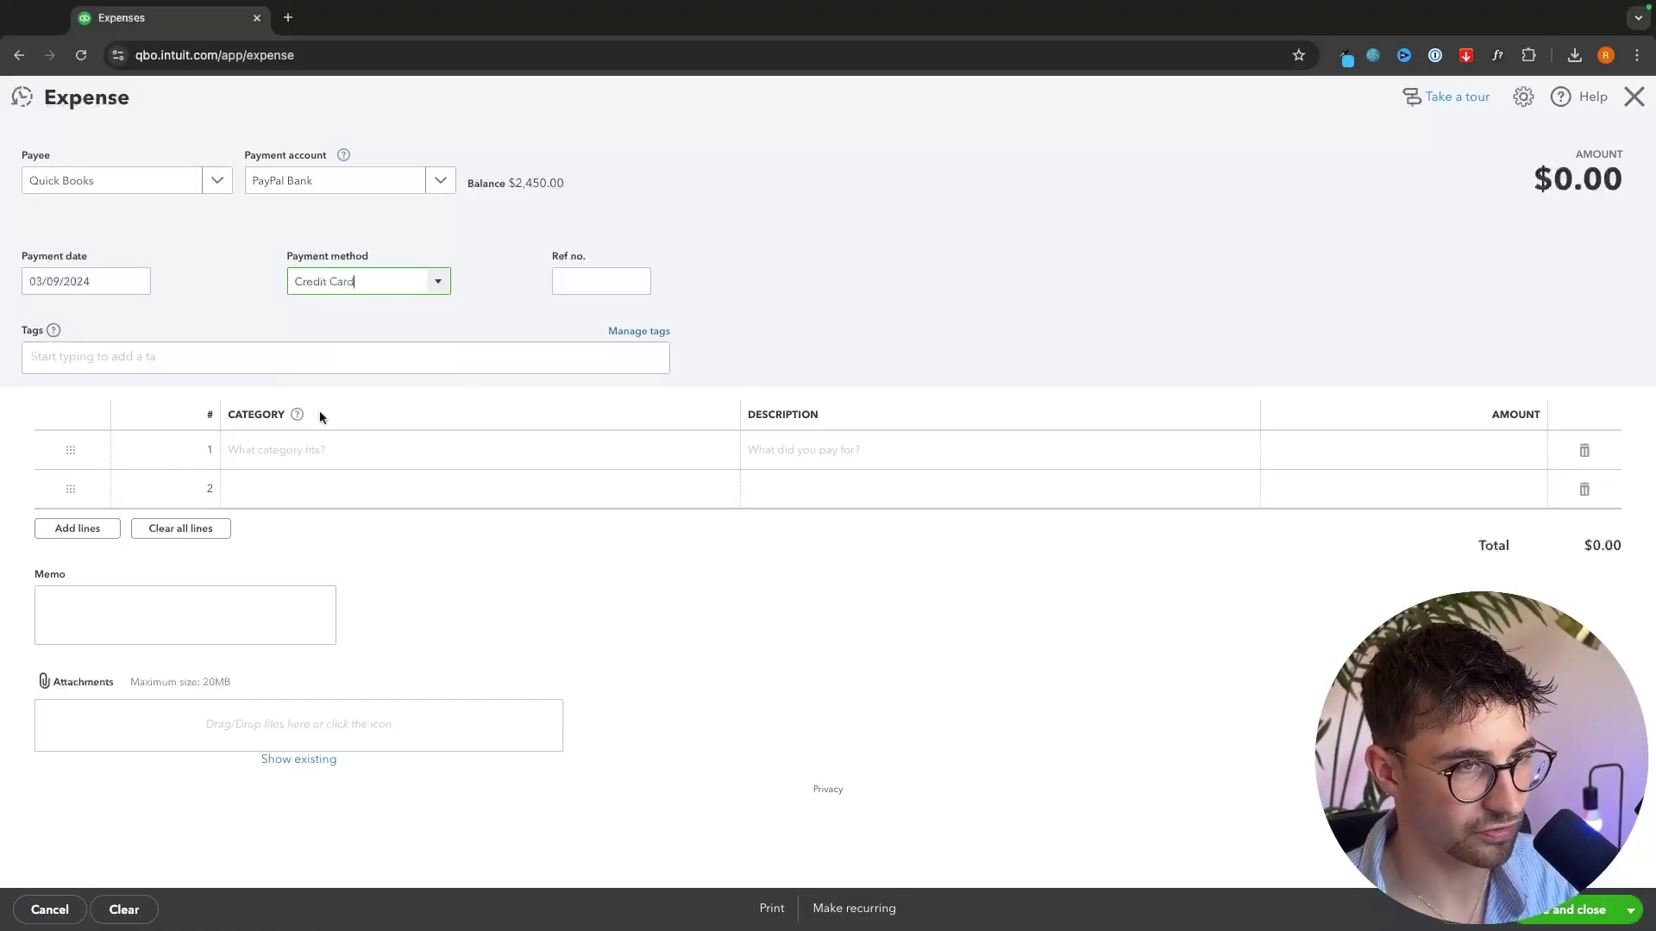
pyautogui.click(722, 294)
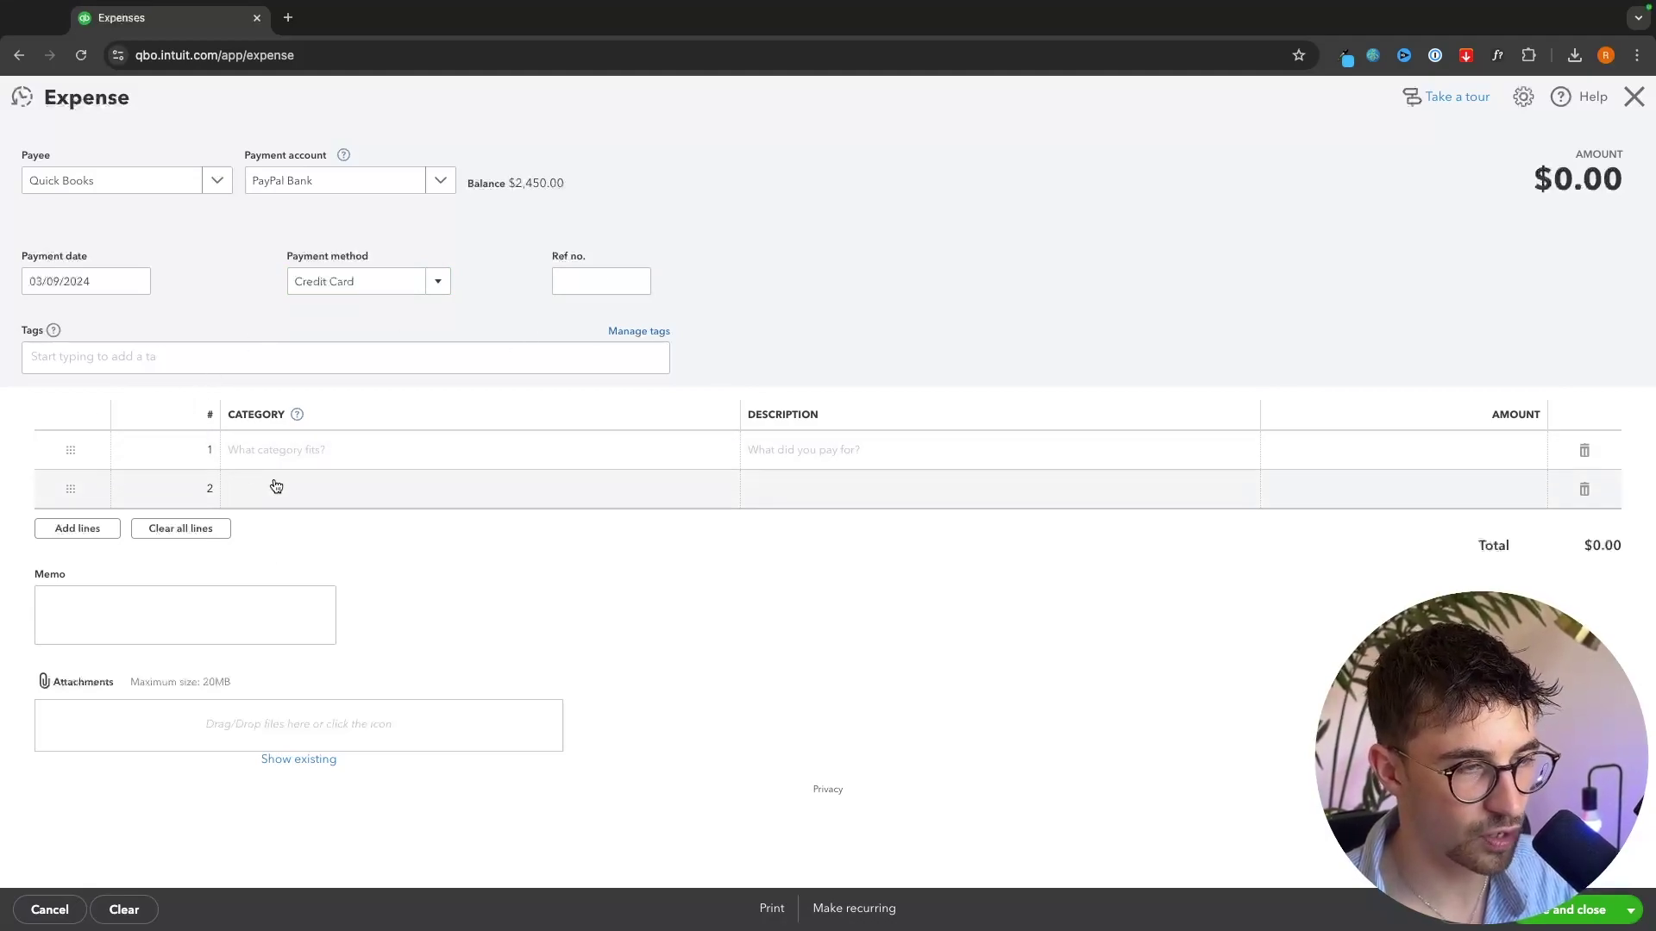
# - Enter the first line as Subscriptions, 'Quickbooks accounting software', $15.00
pyautogui.click(1318, 453)
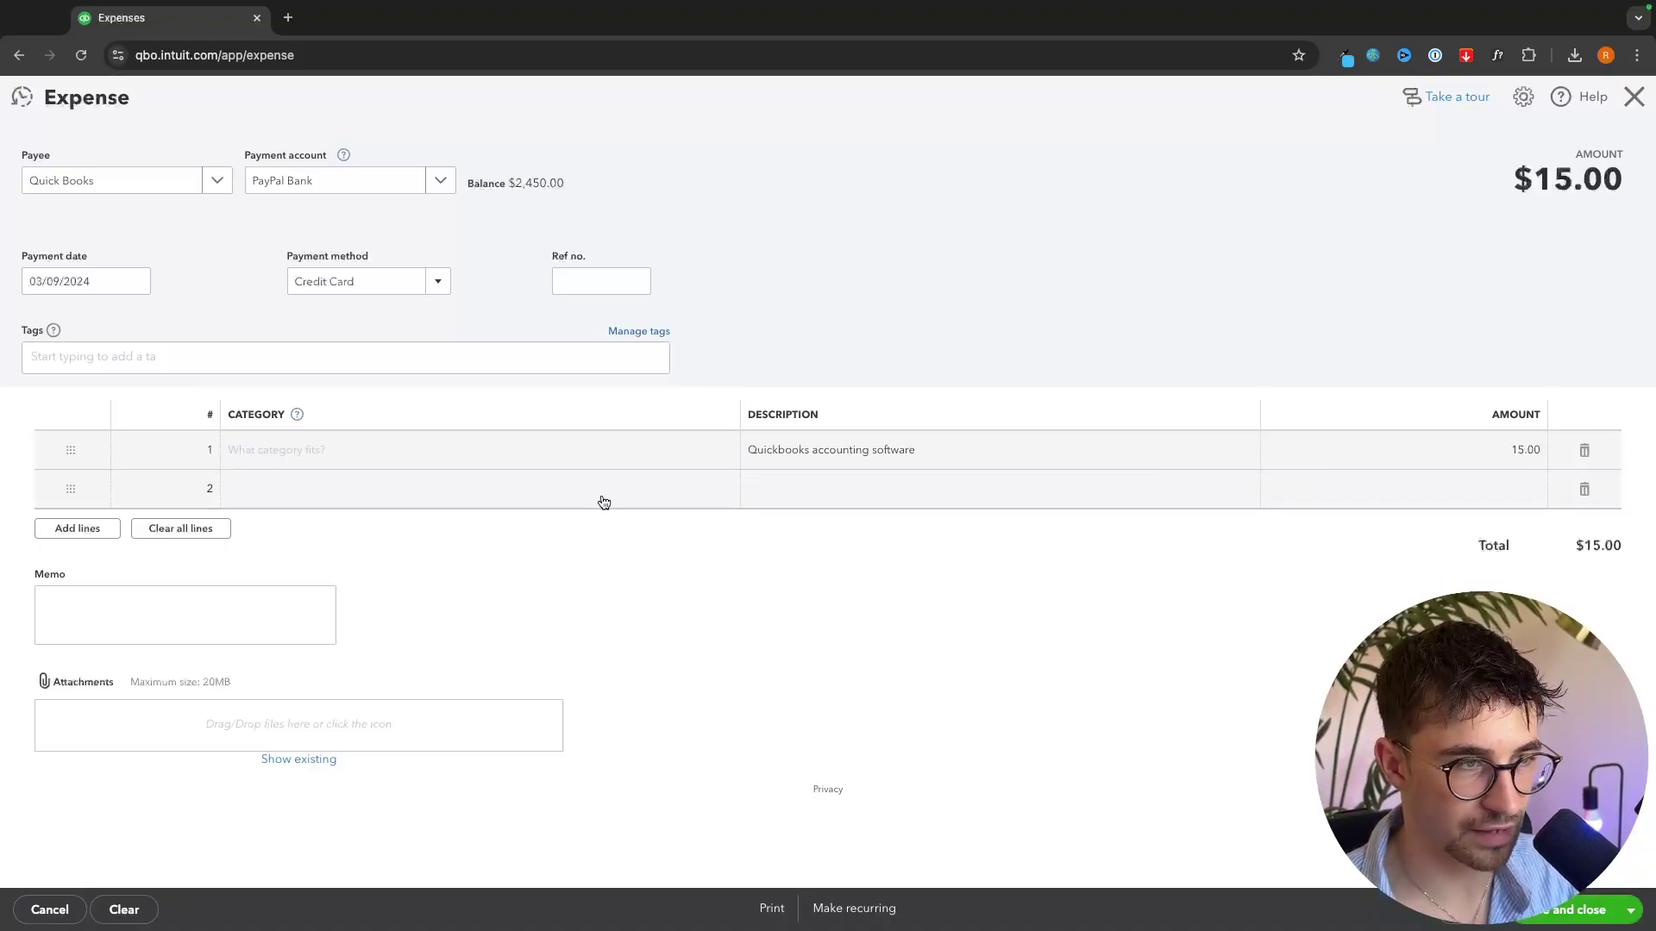
pyautogui.click(572, 454)
pyautogui.click(517, 455)
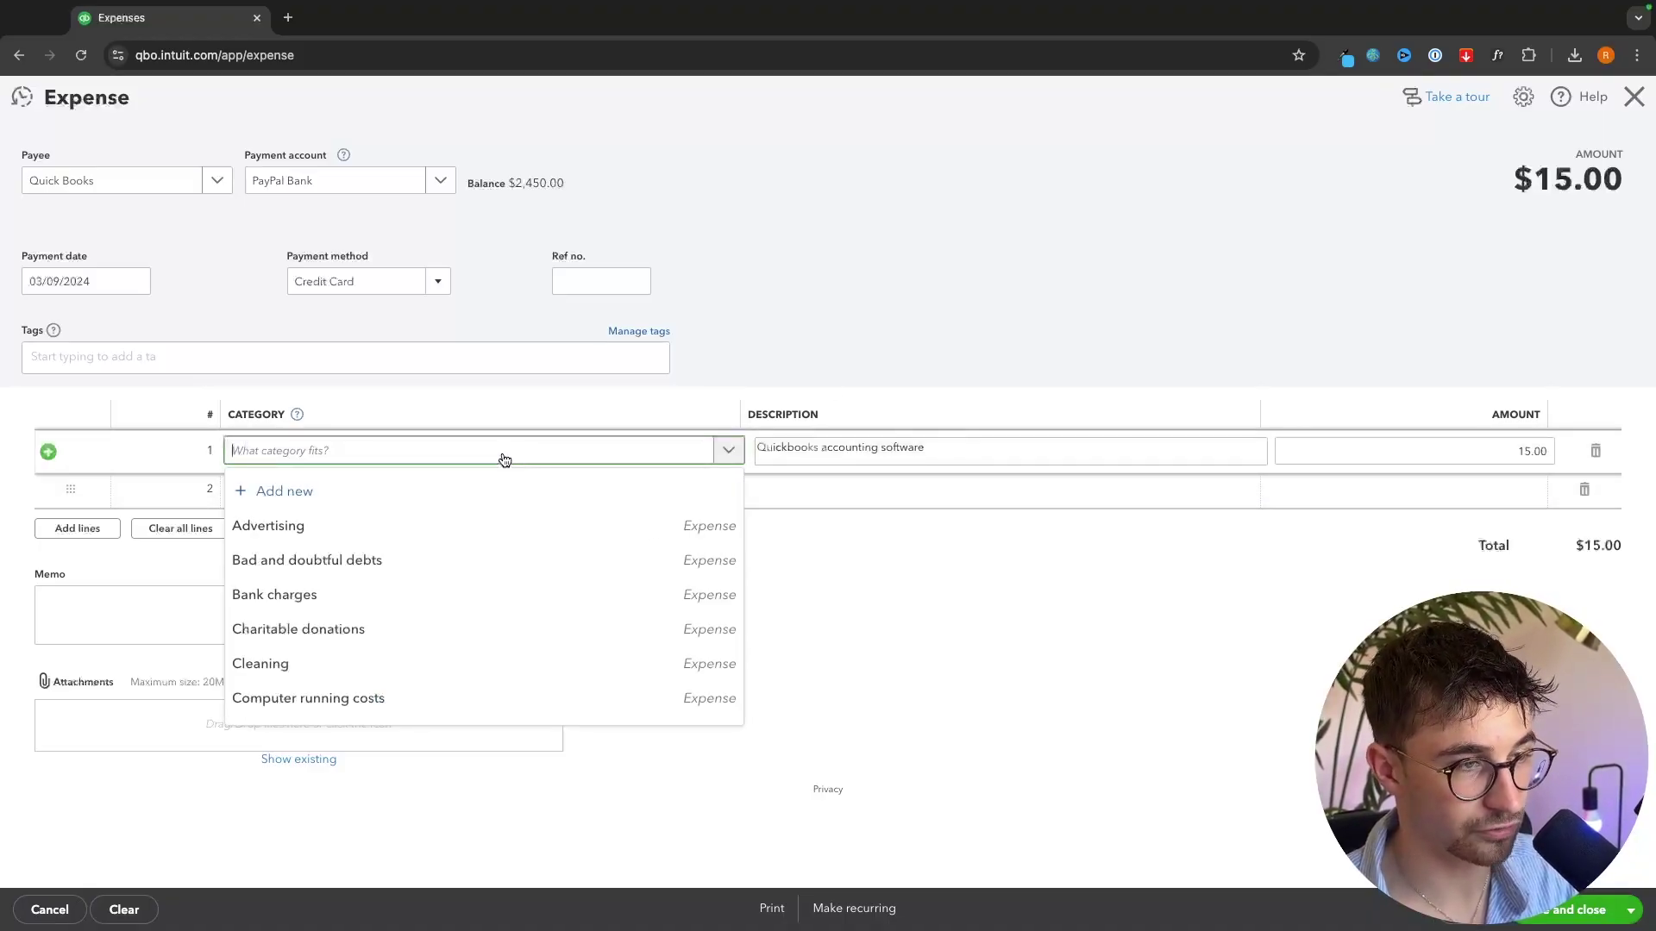
pyautogui.write('subs')
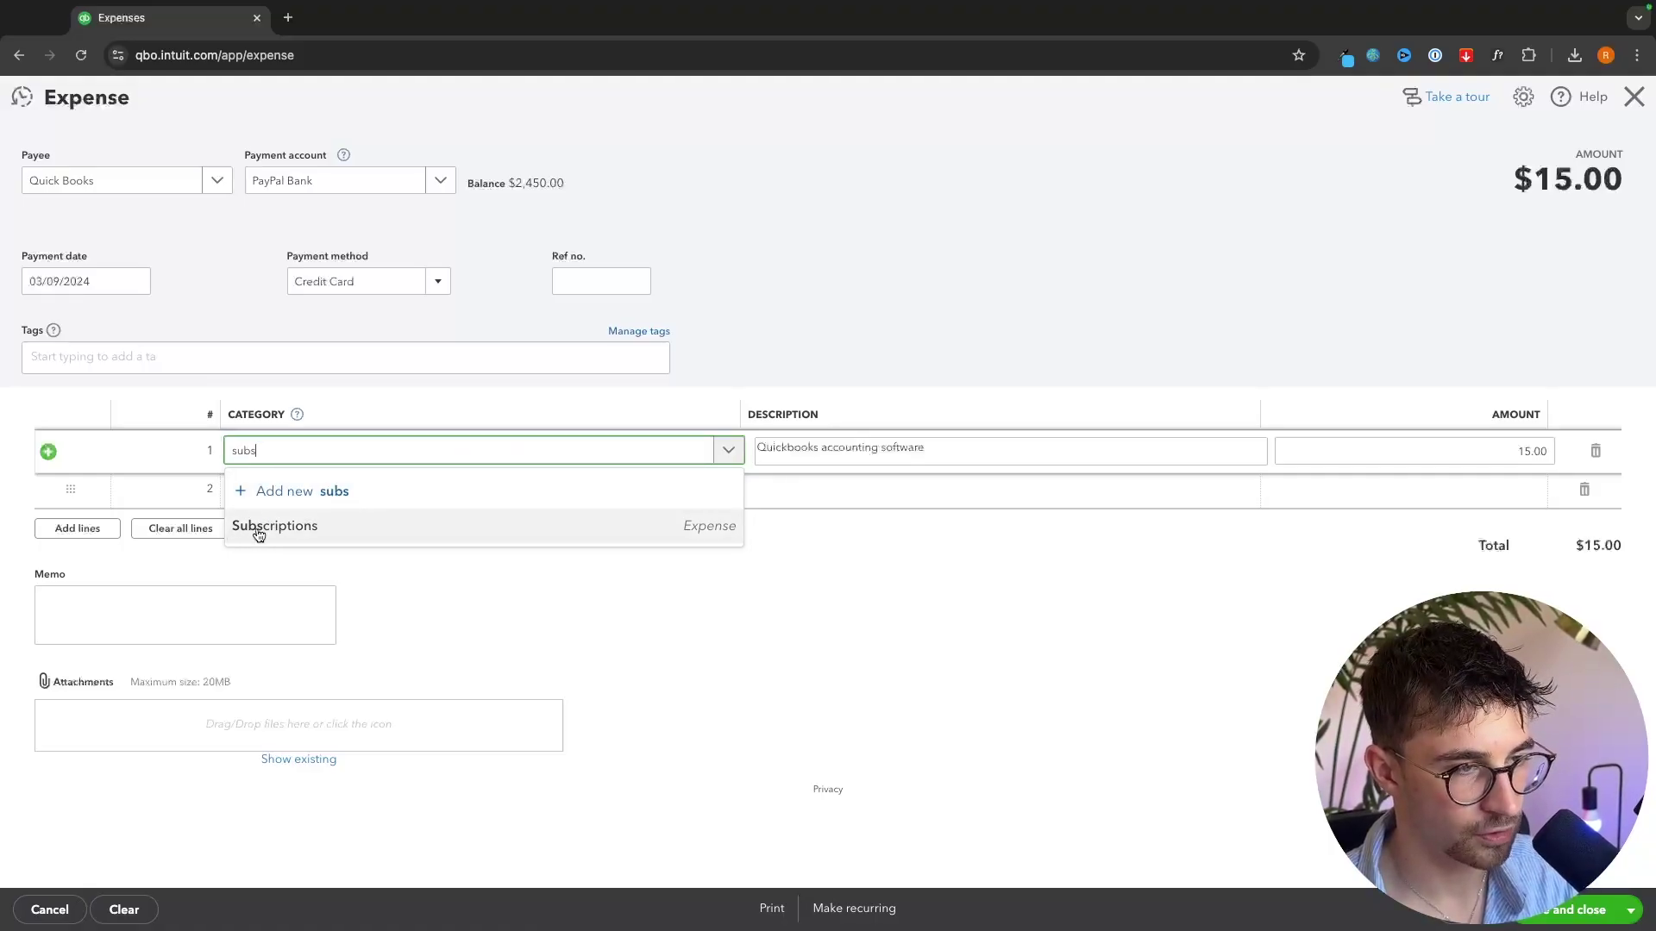
pyautogui.click(658, 525)
pyautogui.click(604, 536)
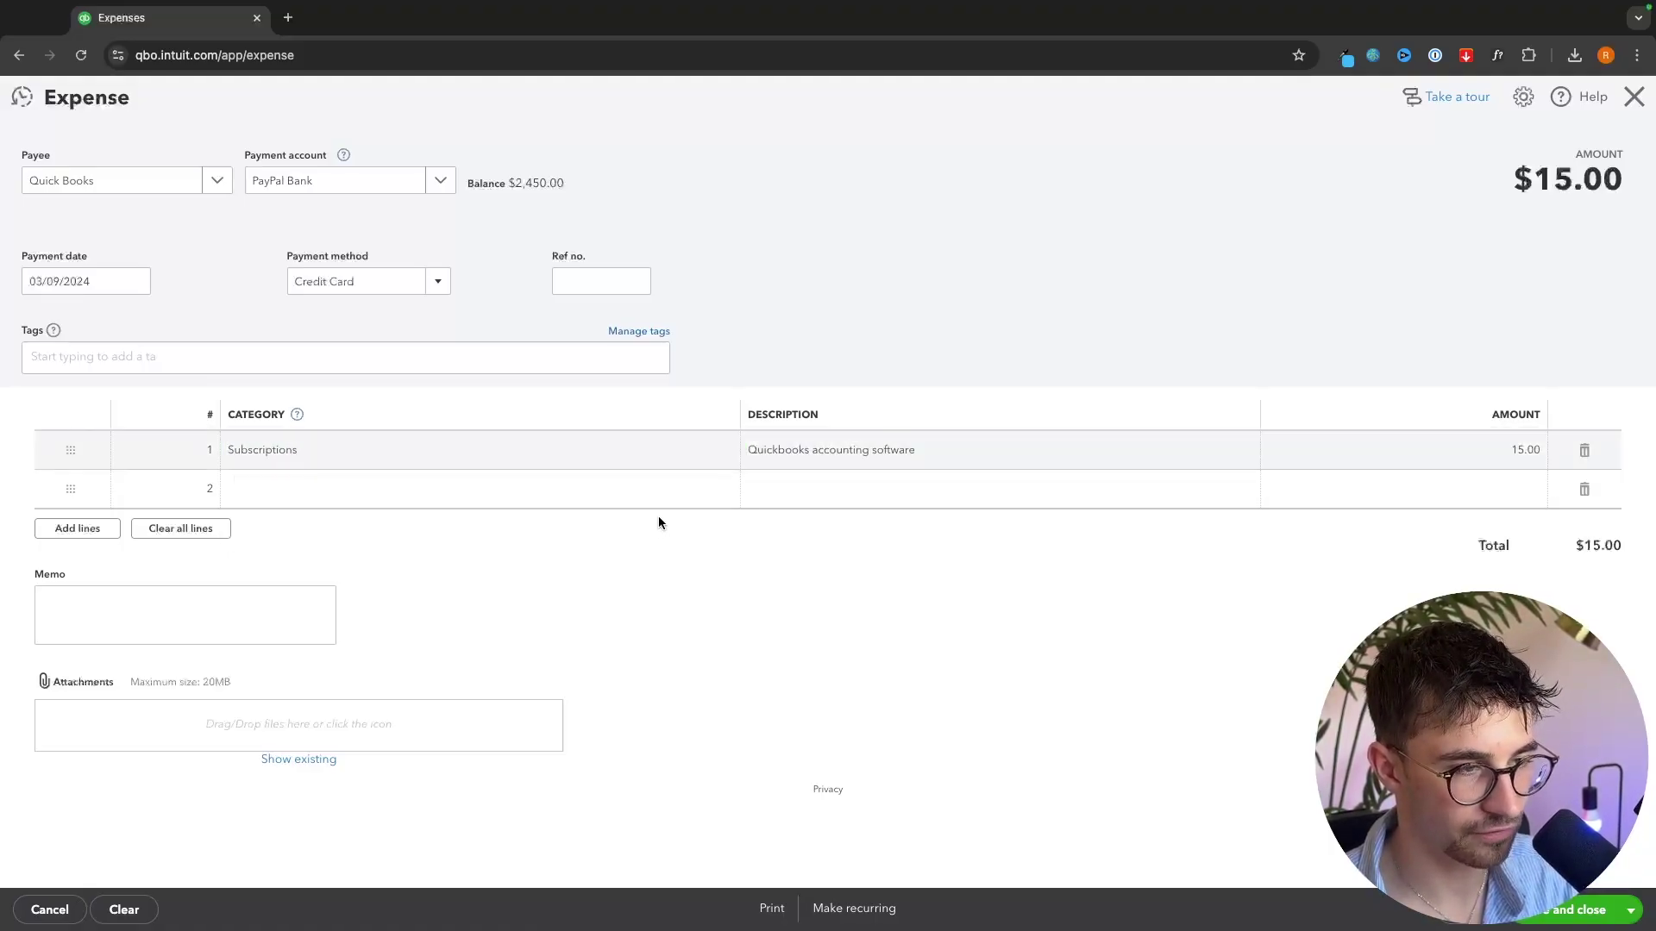
# - Add the memo 'Quickbooks 1st billing cycle' and save the expense
pyautogui.click(177, 602)
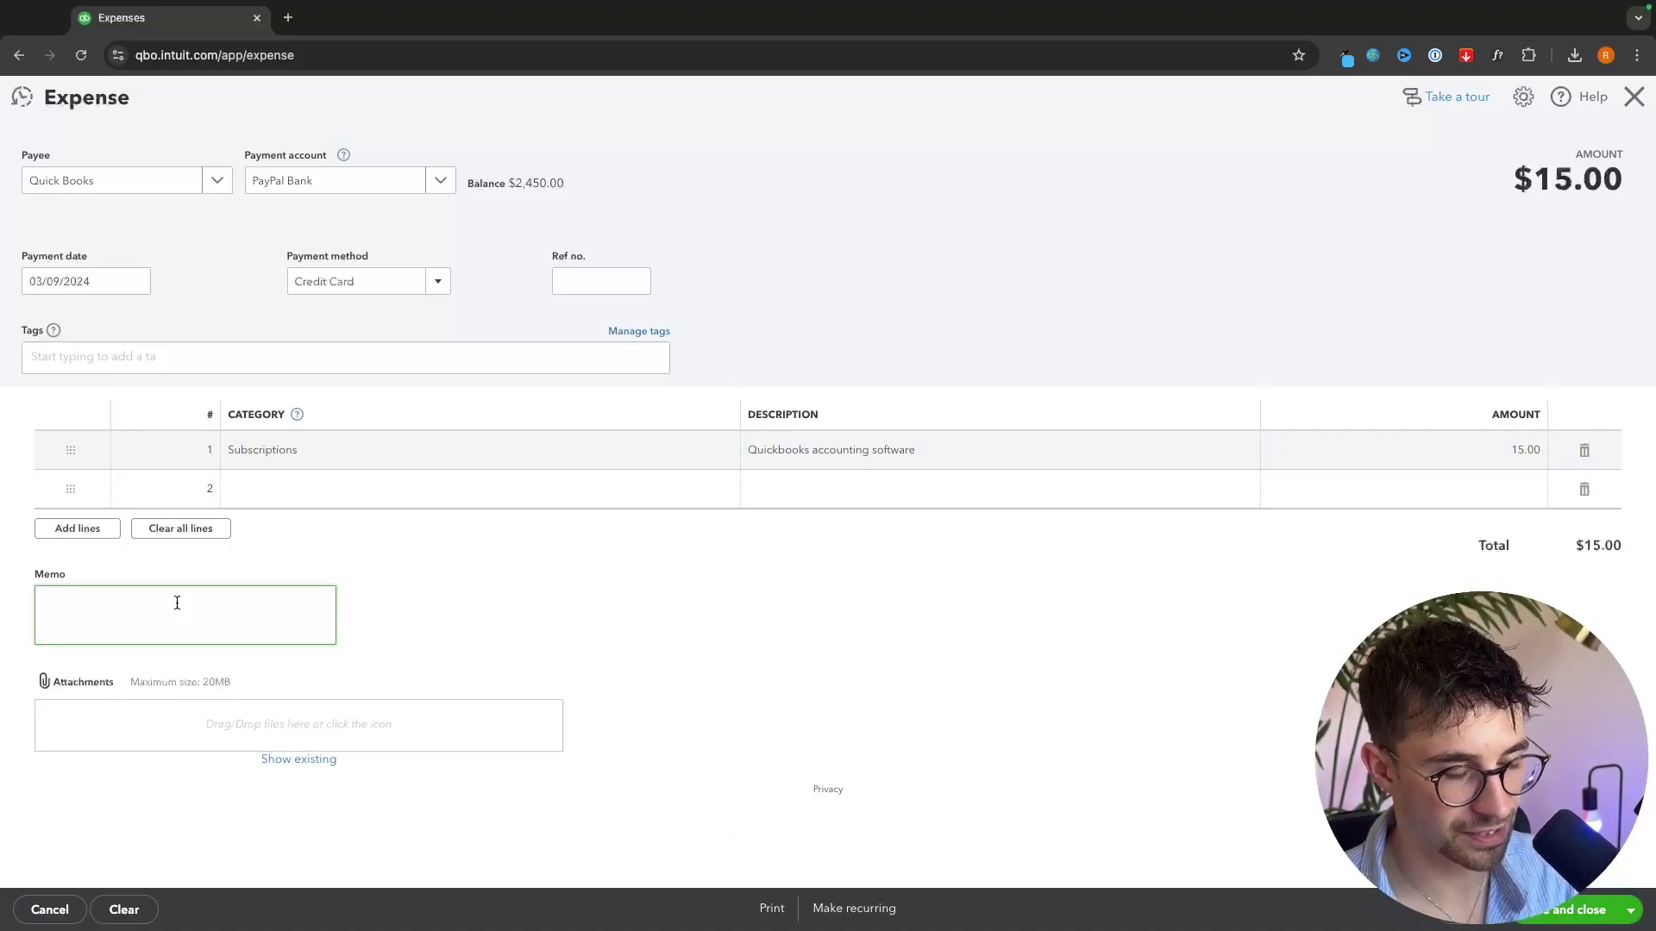
pyautogui.write('Quickbooks 1st billing cycle')
pyautogui.press('Tab')
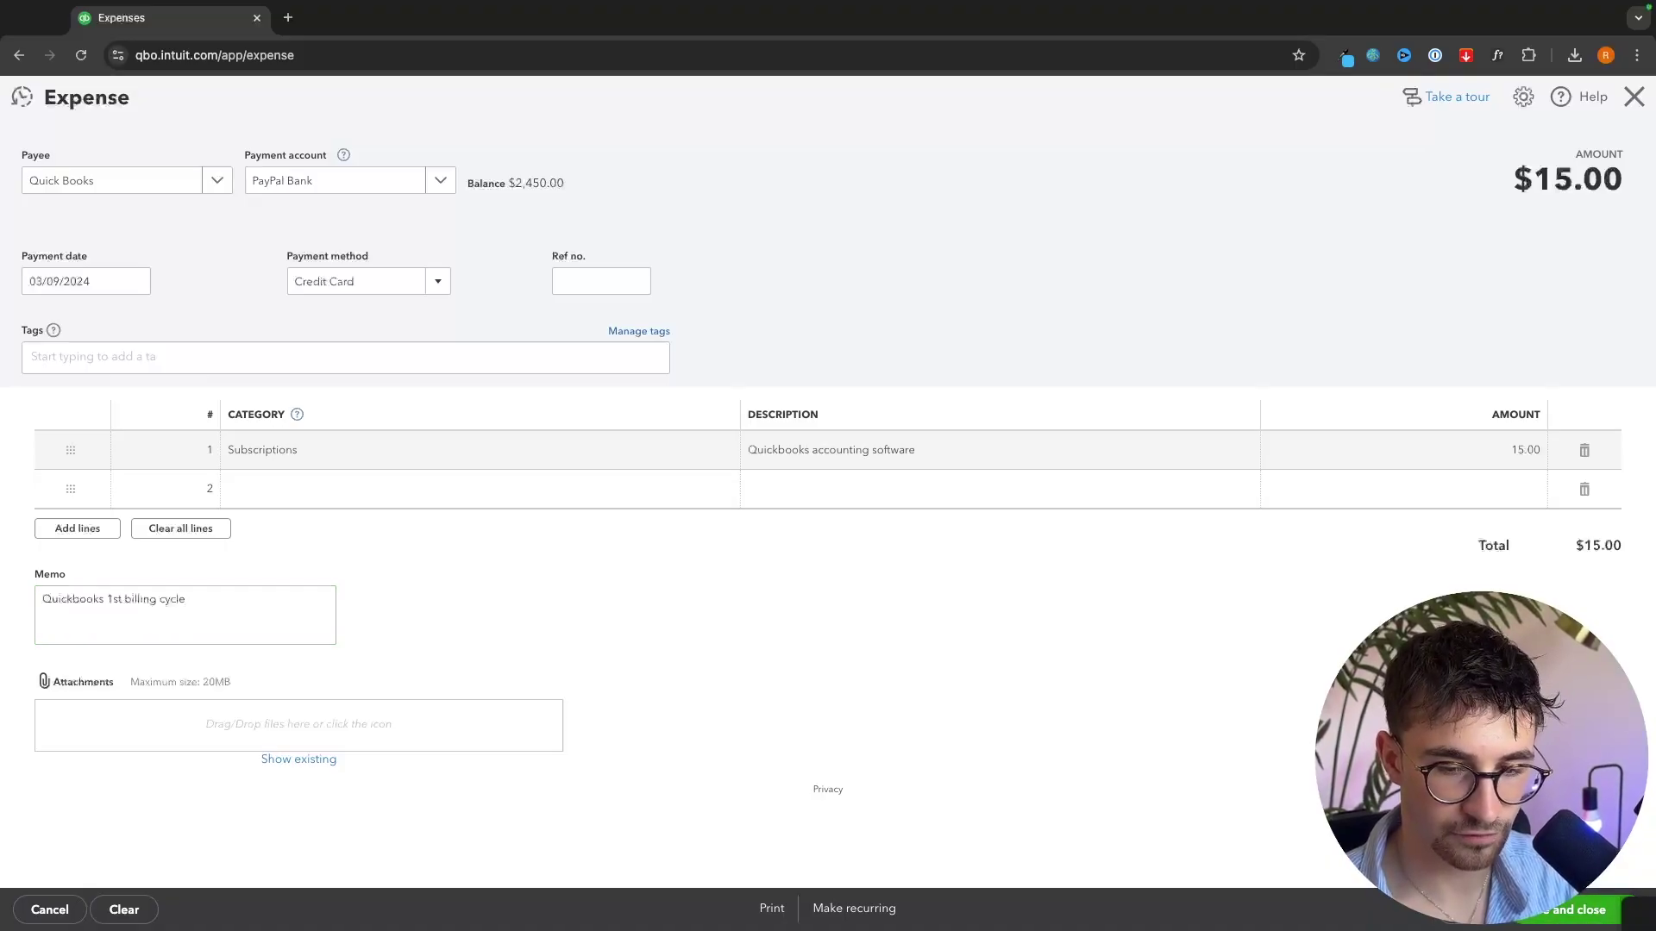
pyautogui.click(1574, 910)
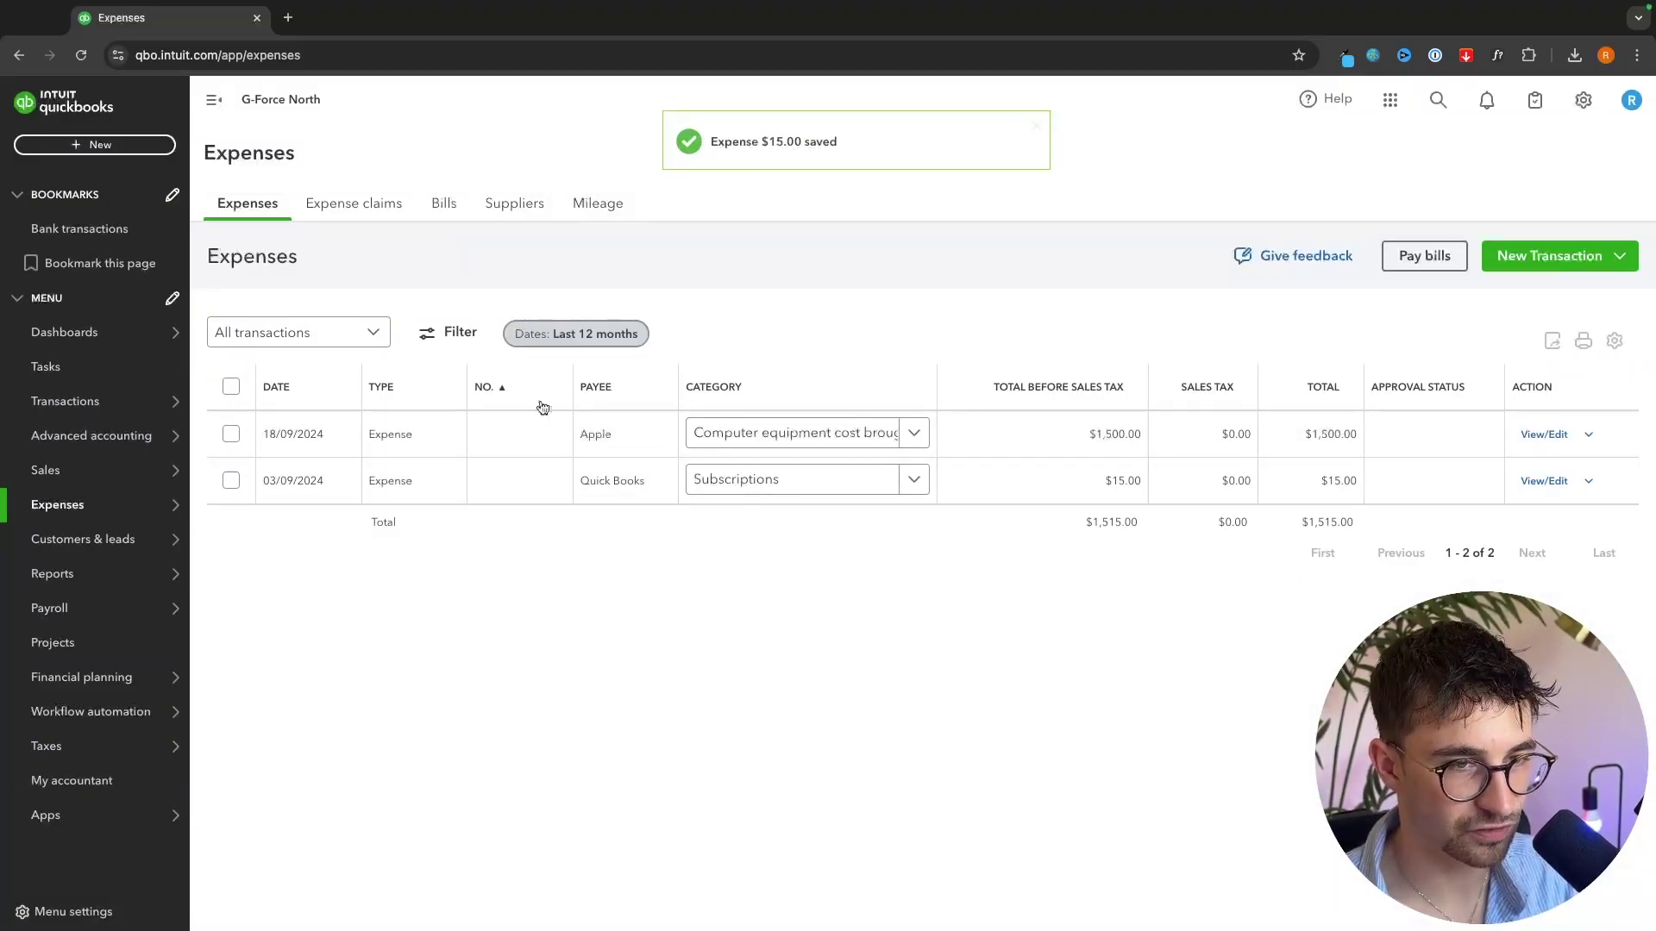
# - On the Bills page, upload Invoice - Invoice.pdf from Downloads as a new bill
pyautogui.moveTo(99, 520)
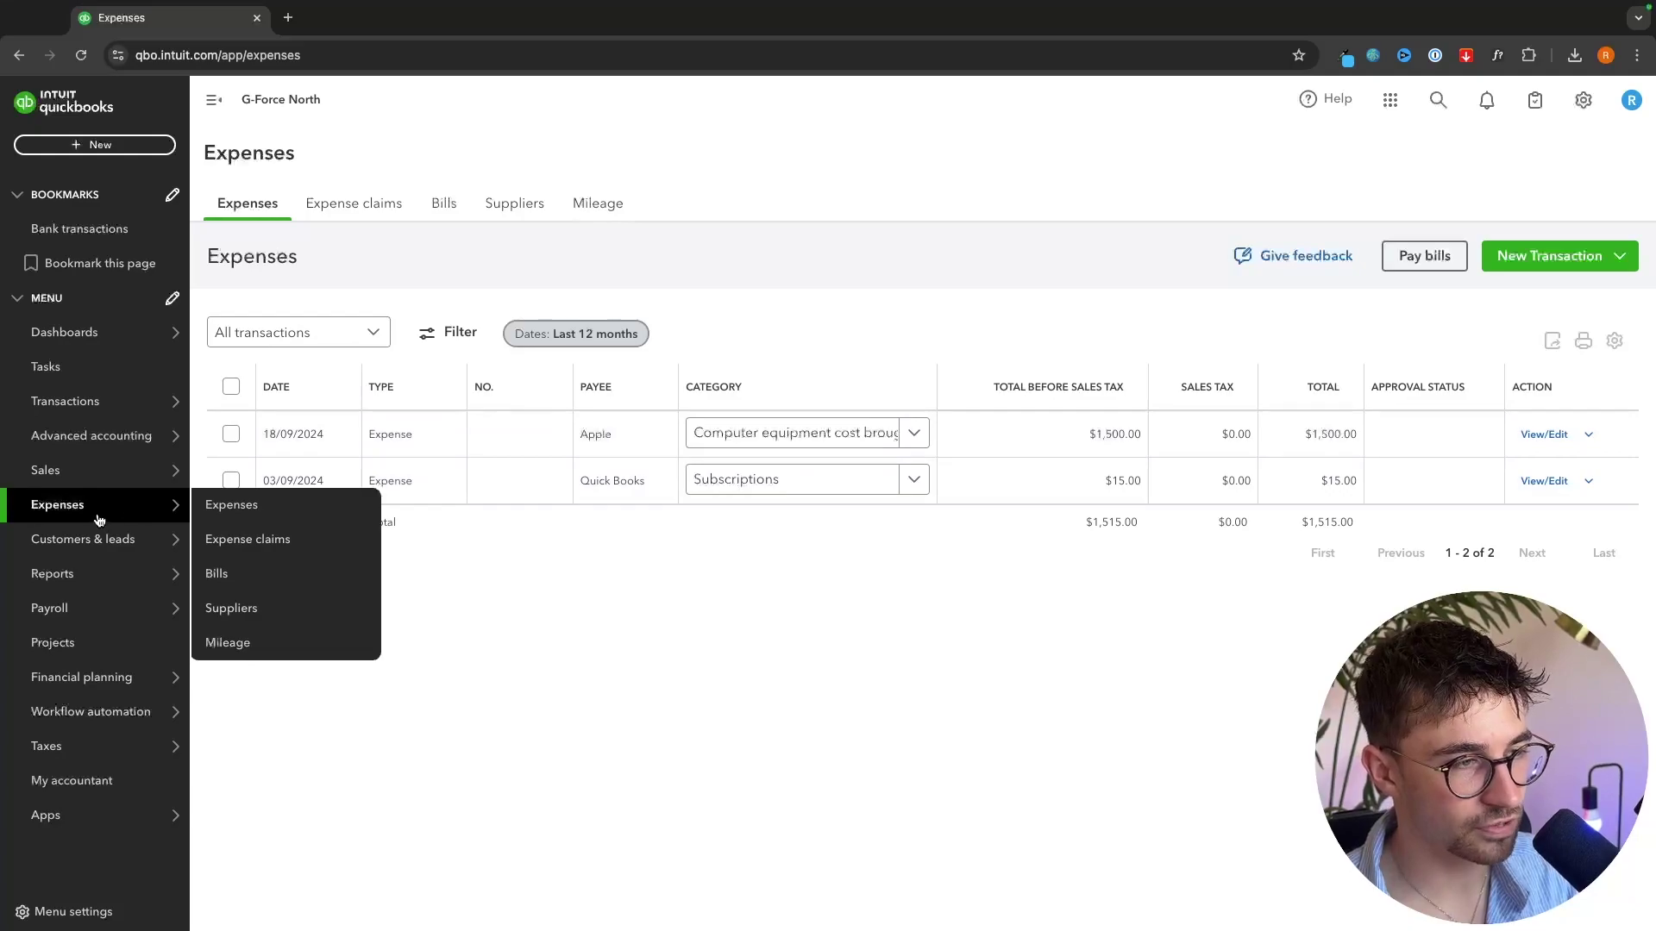
pyautogui.click(212, 576)
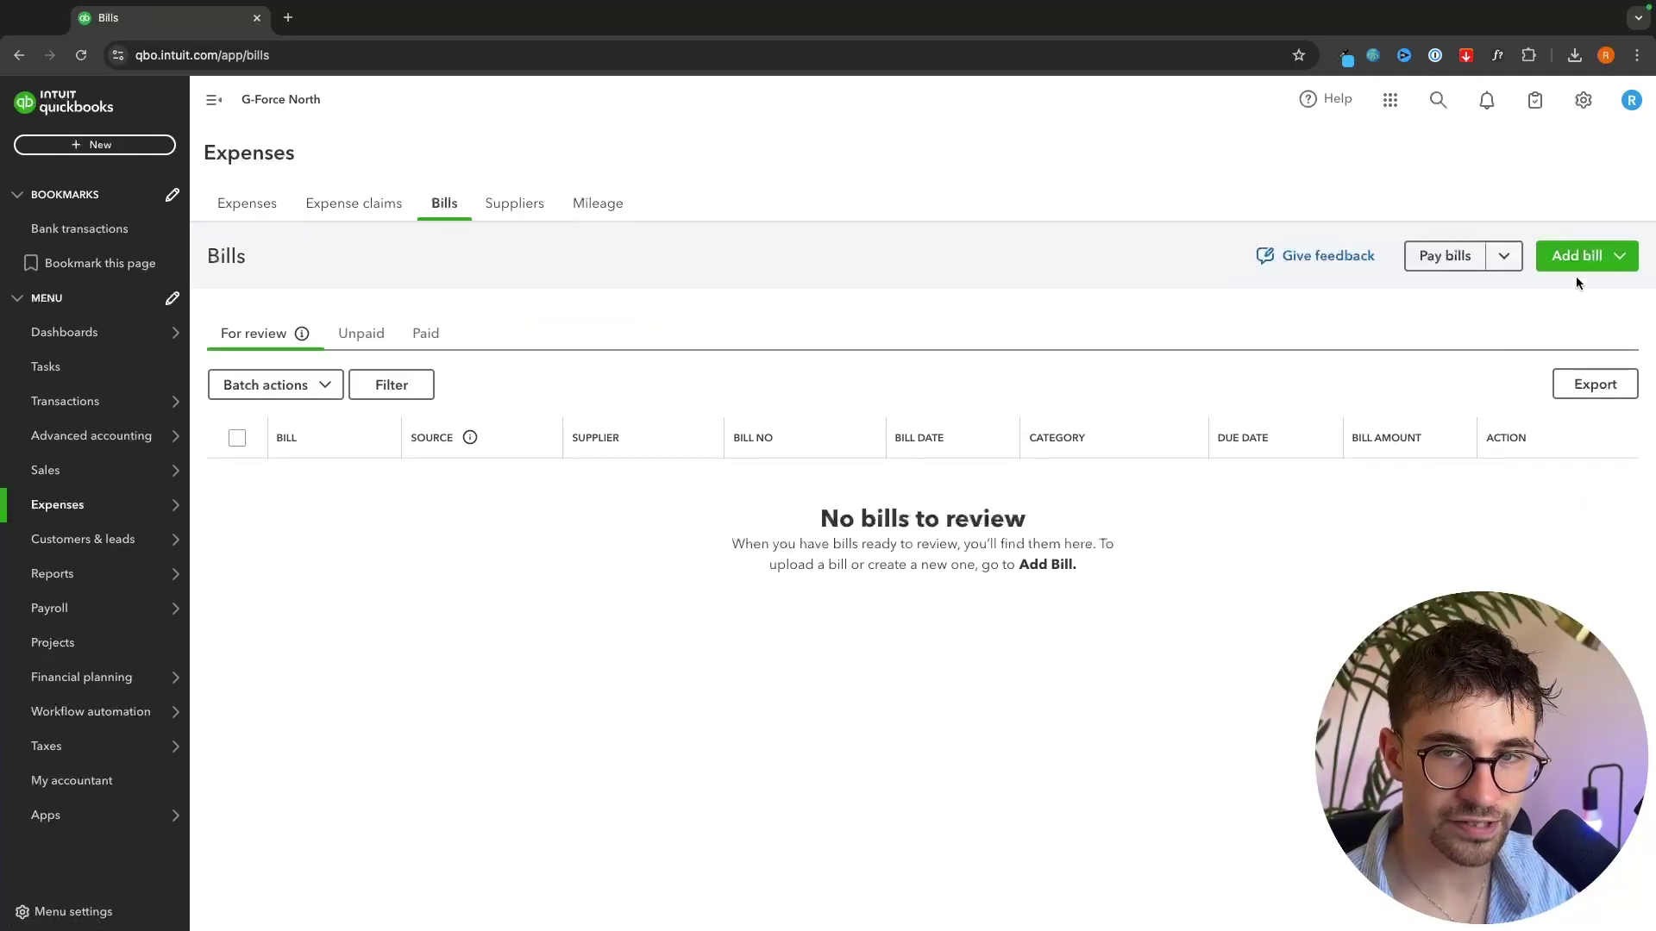
pyautogui.click(1572, 258)
pyautogui.click(1523, 332)
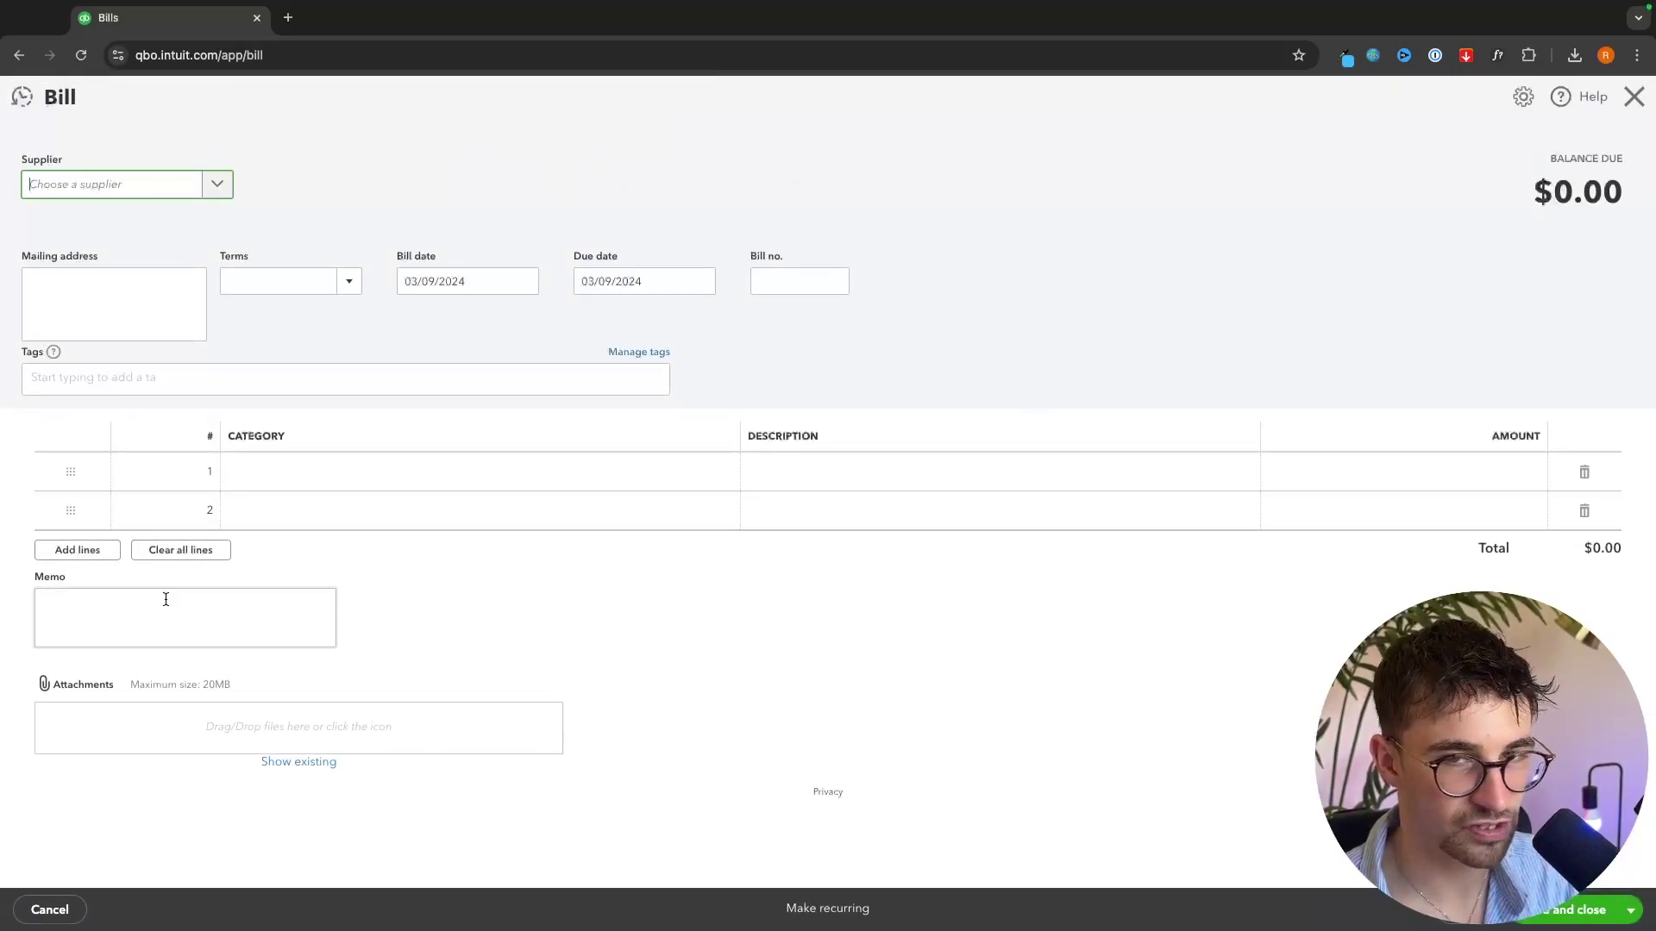
pyautogui.click(1632, 96)
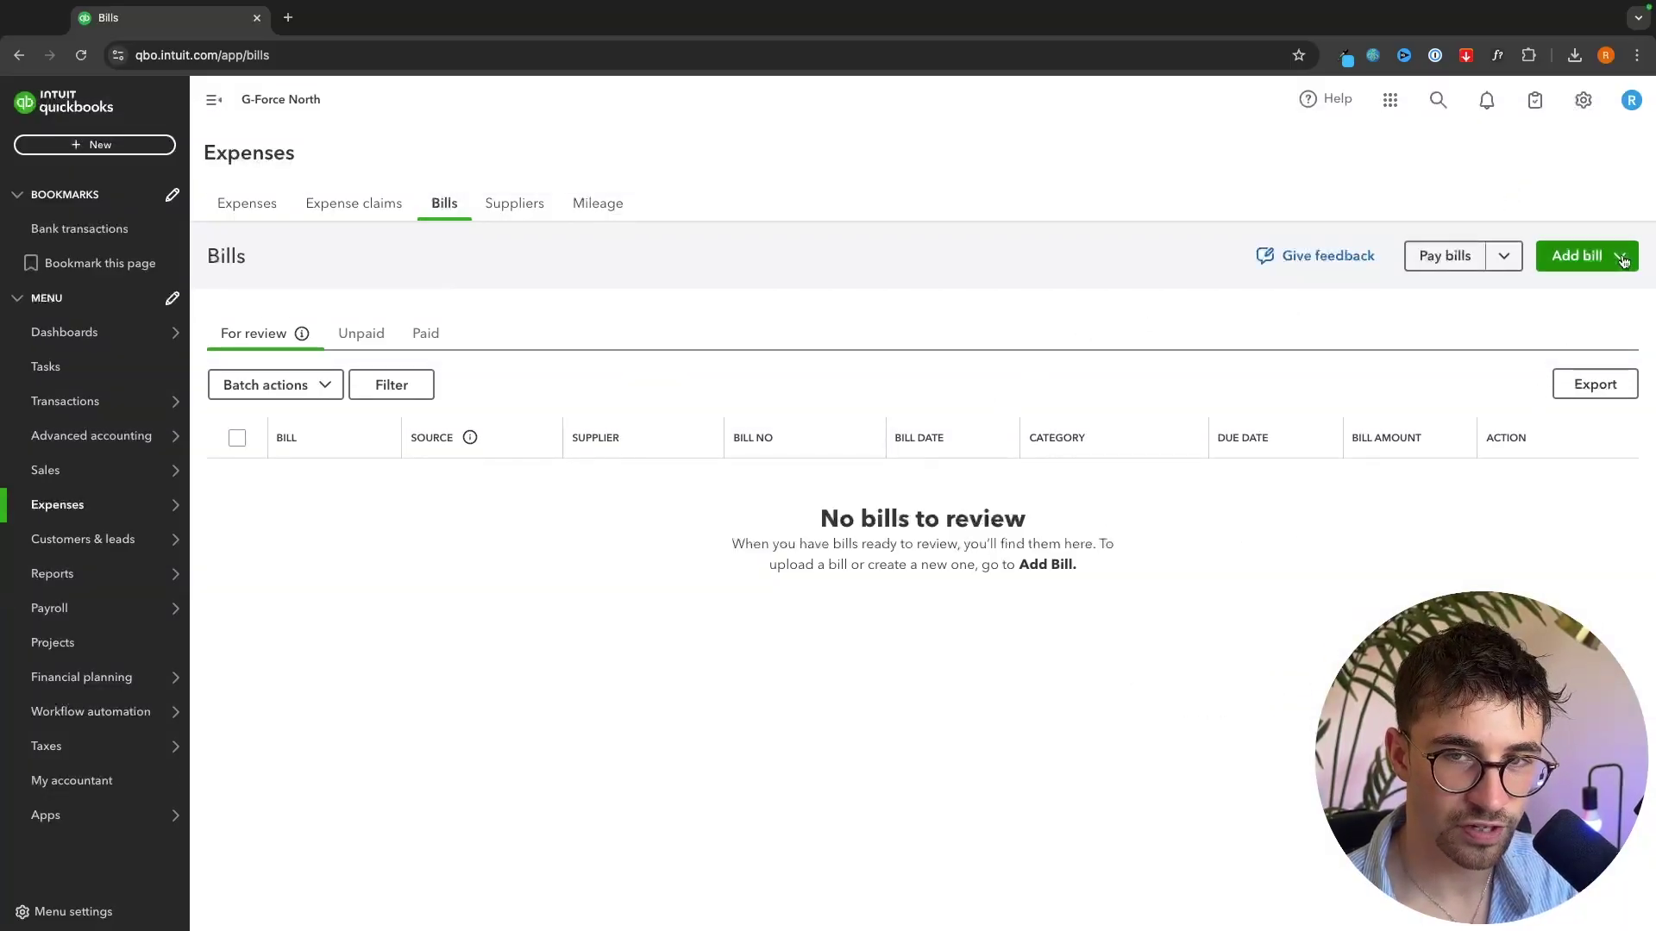
pyautogui.click(1621, 258)
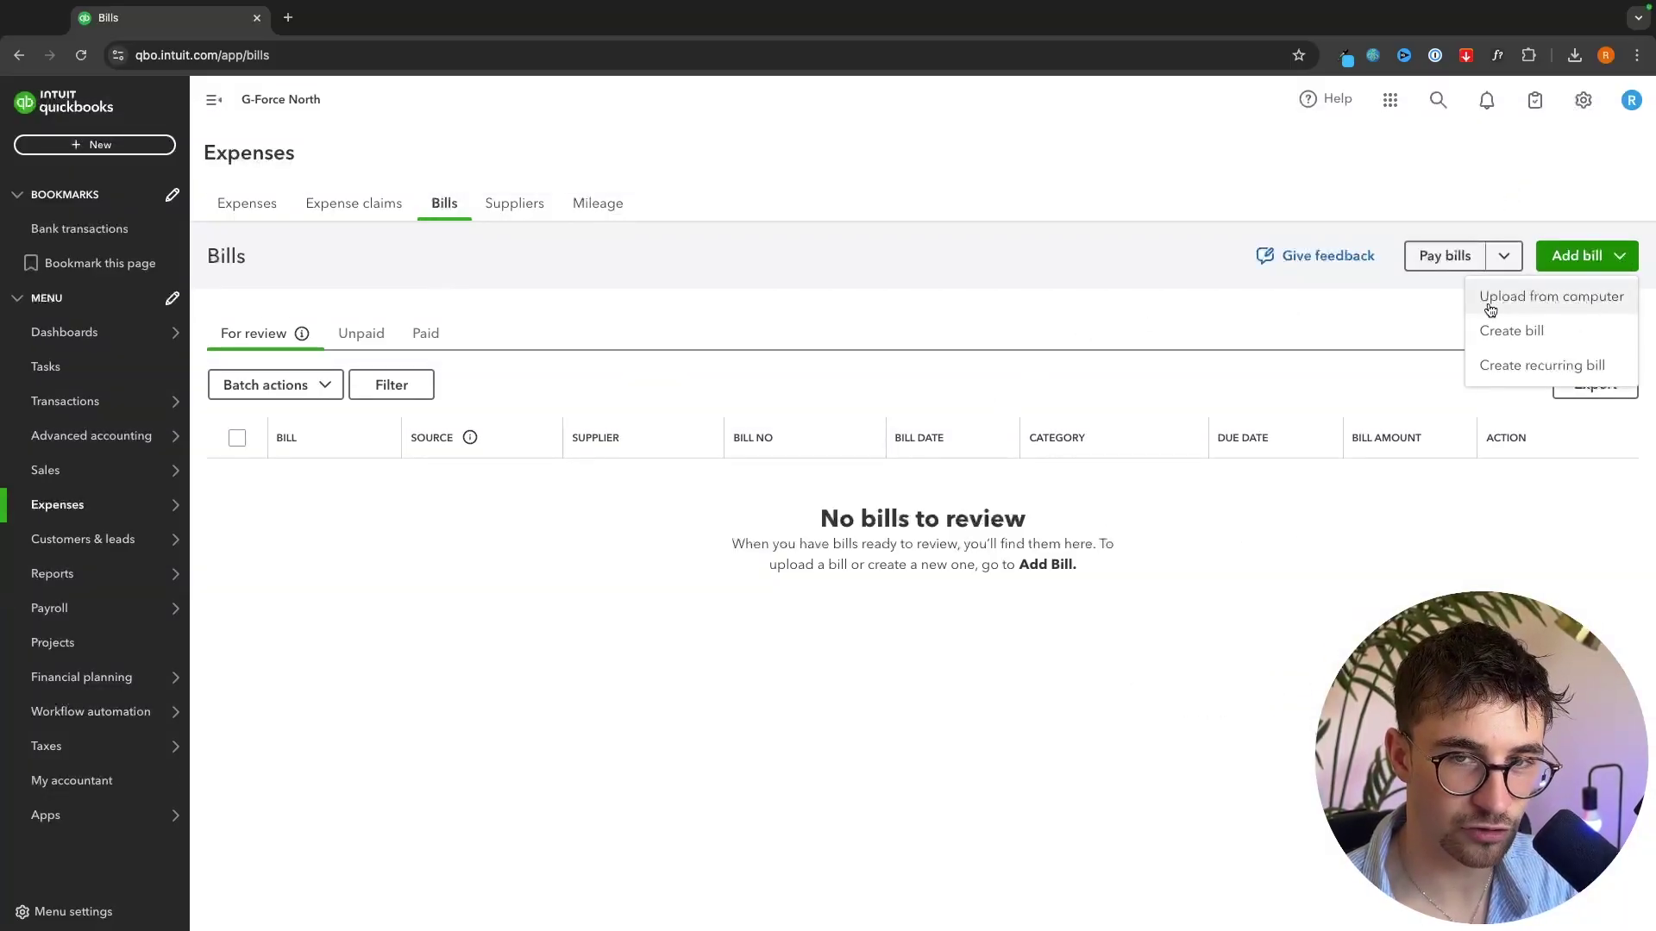
pyautogui.click(1553, 298)
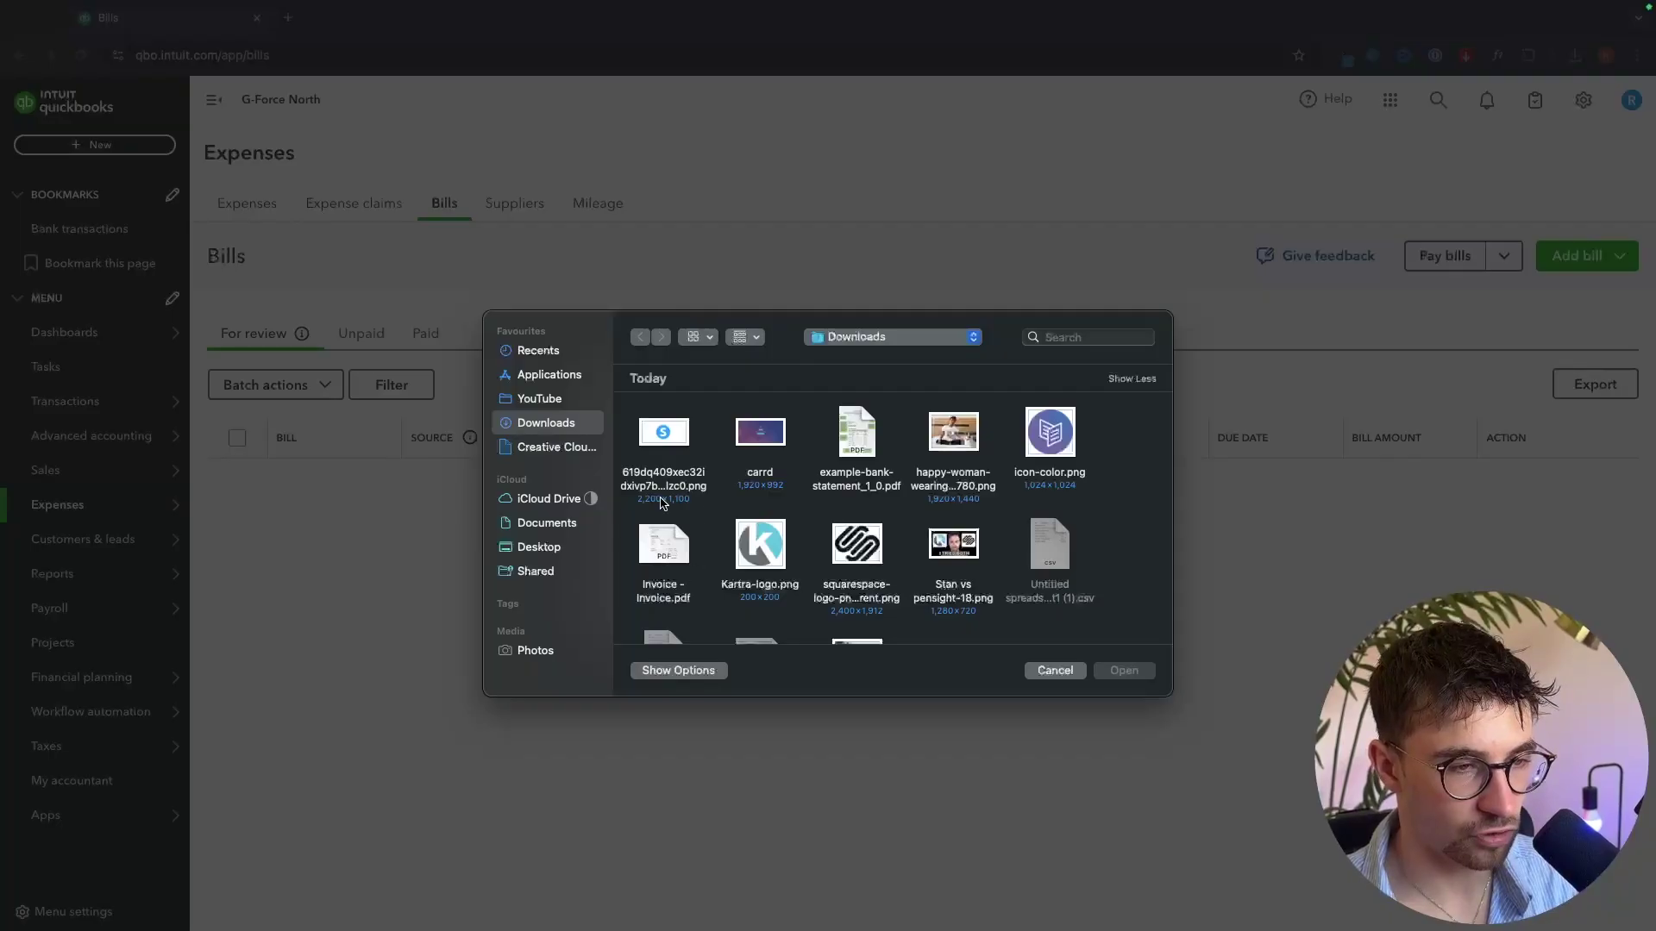
pyautogui.doubleClick(659, 546)
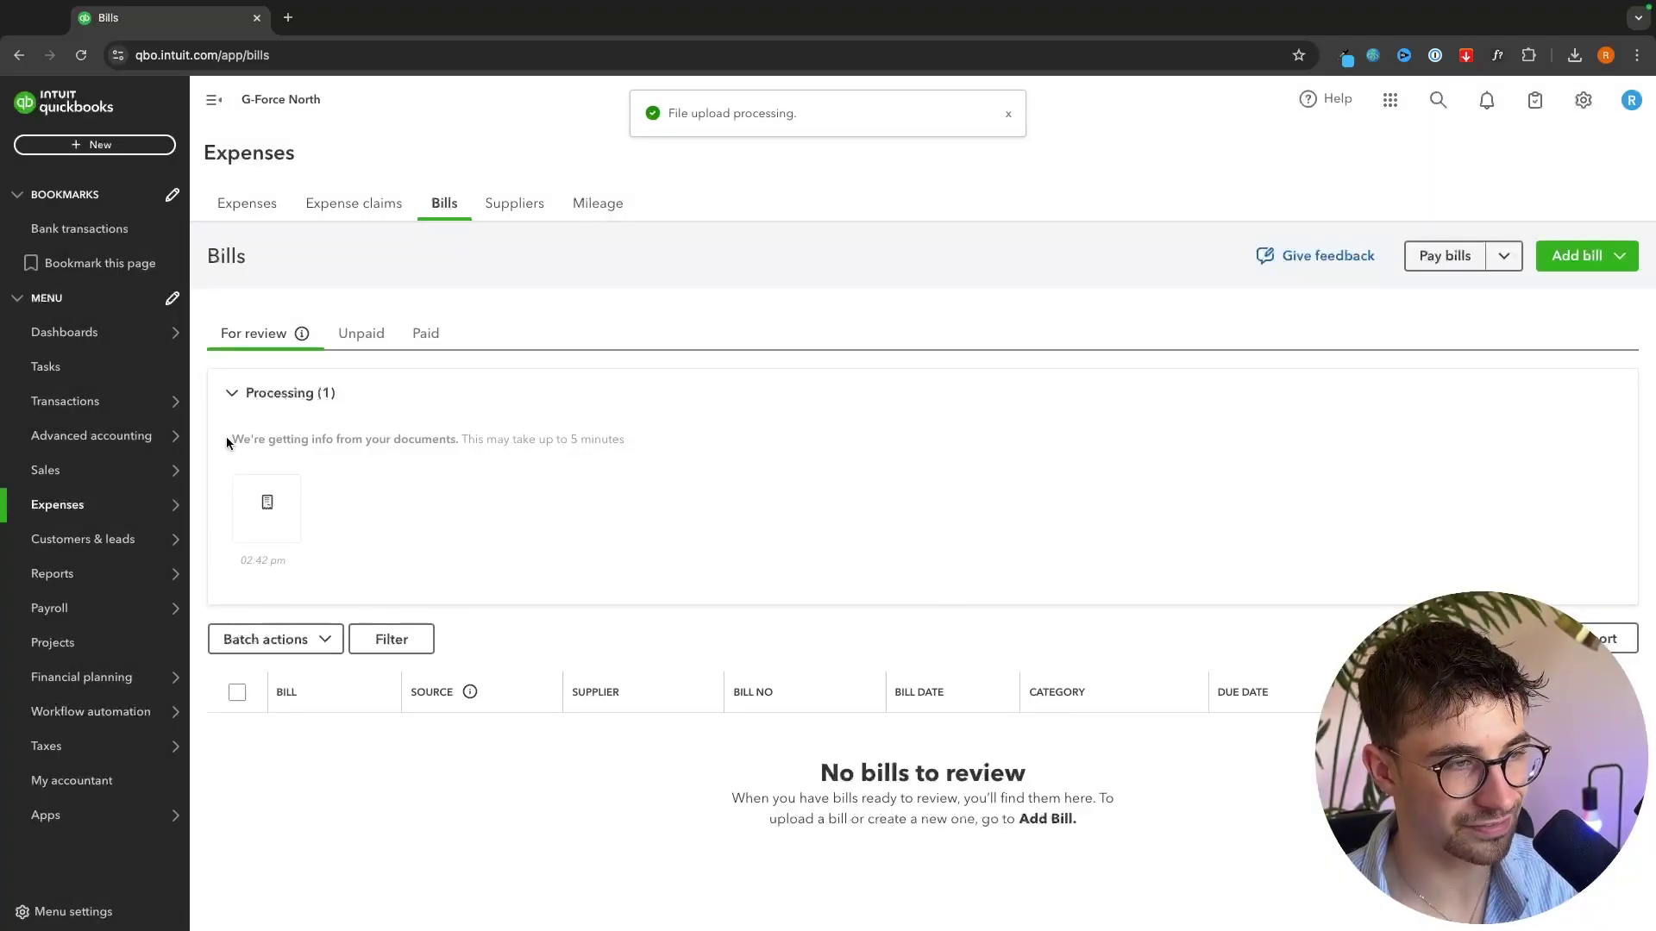
pyautogui.moveTo(226, 441); pyautogui.dragTo(628, 441)
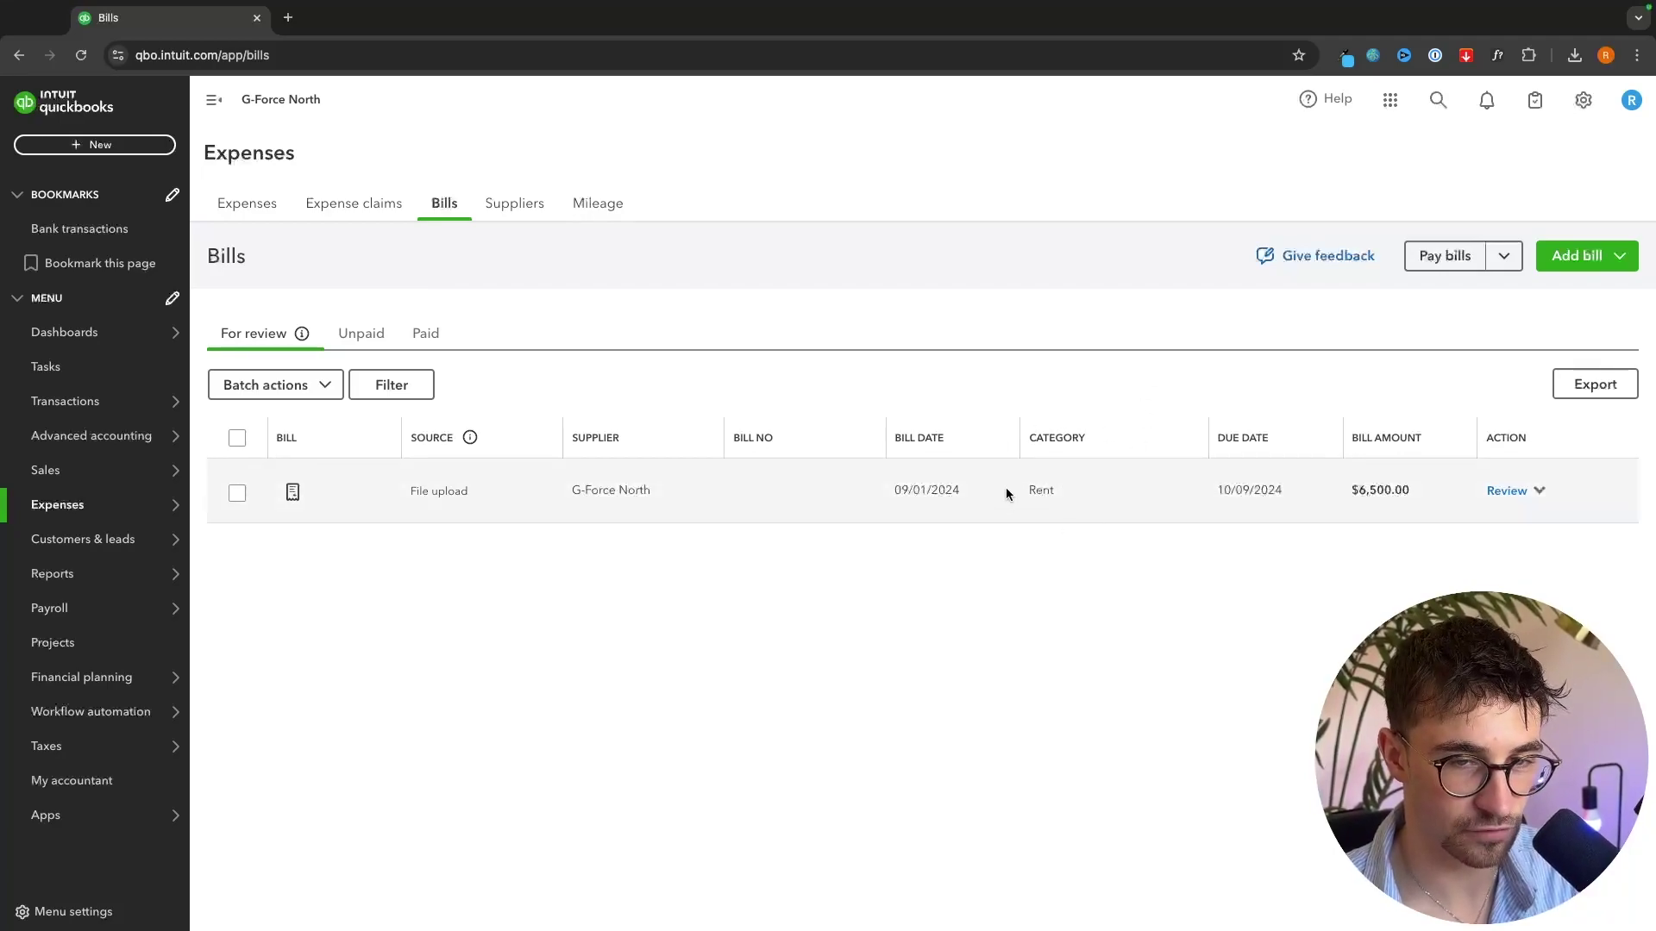
# - Open the uploaded bill for review and change its category to Advertising
pyautogui.click(1505, 491)
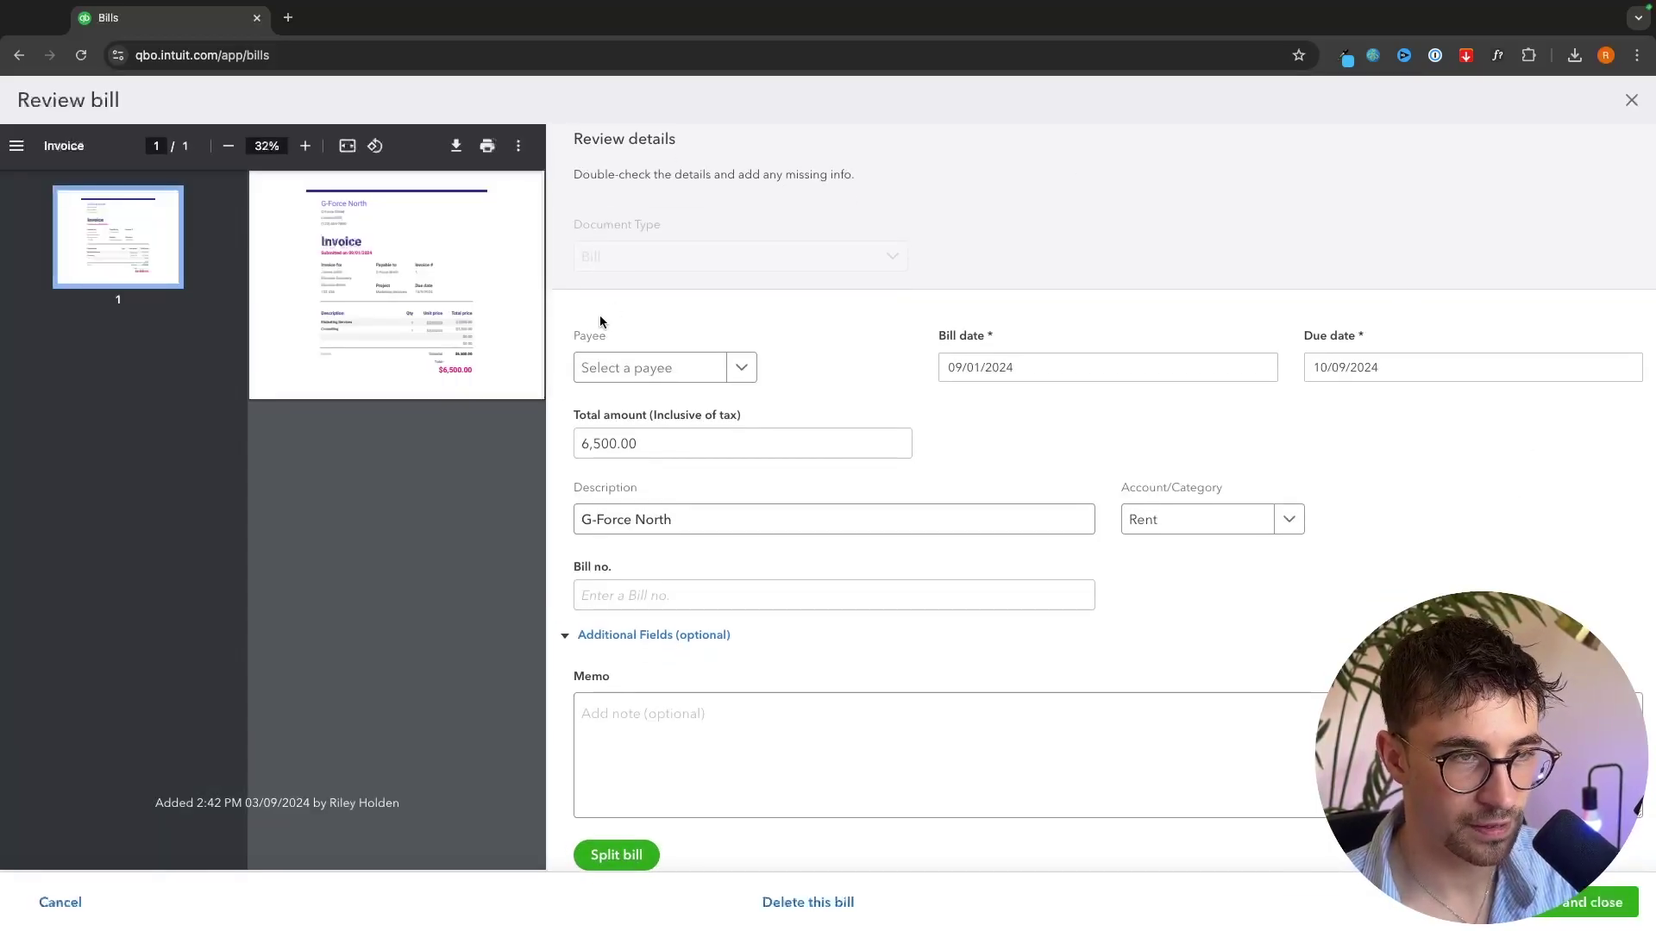
pyautogui.click(1287, 520)
pyautogui.scroll(-1, 1279, 635)
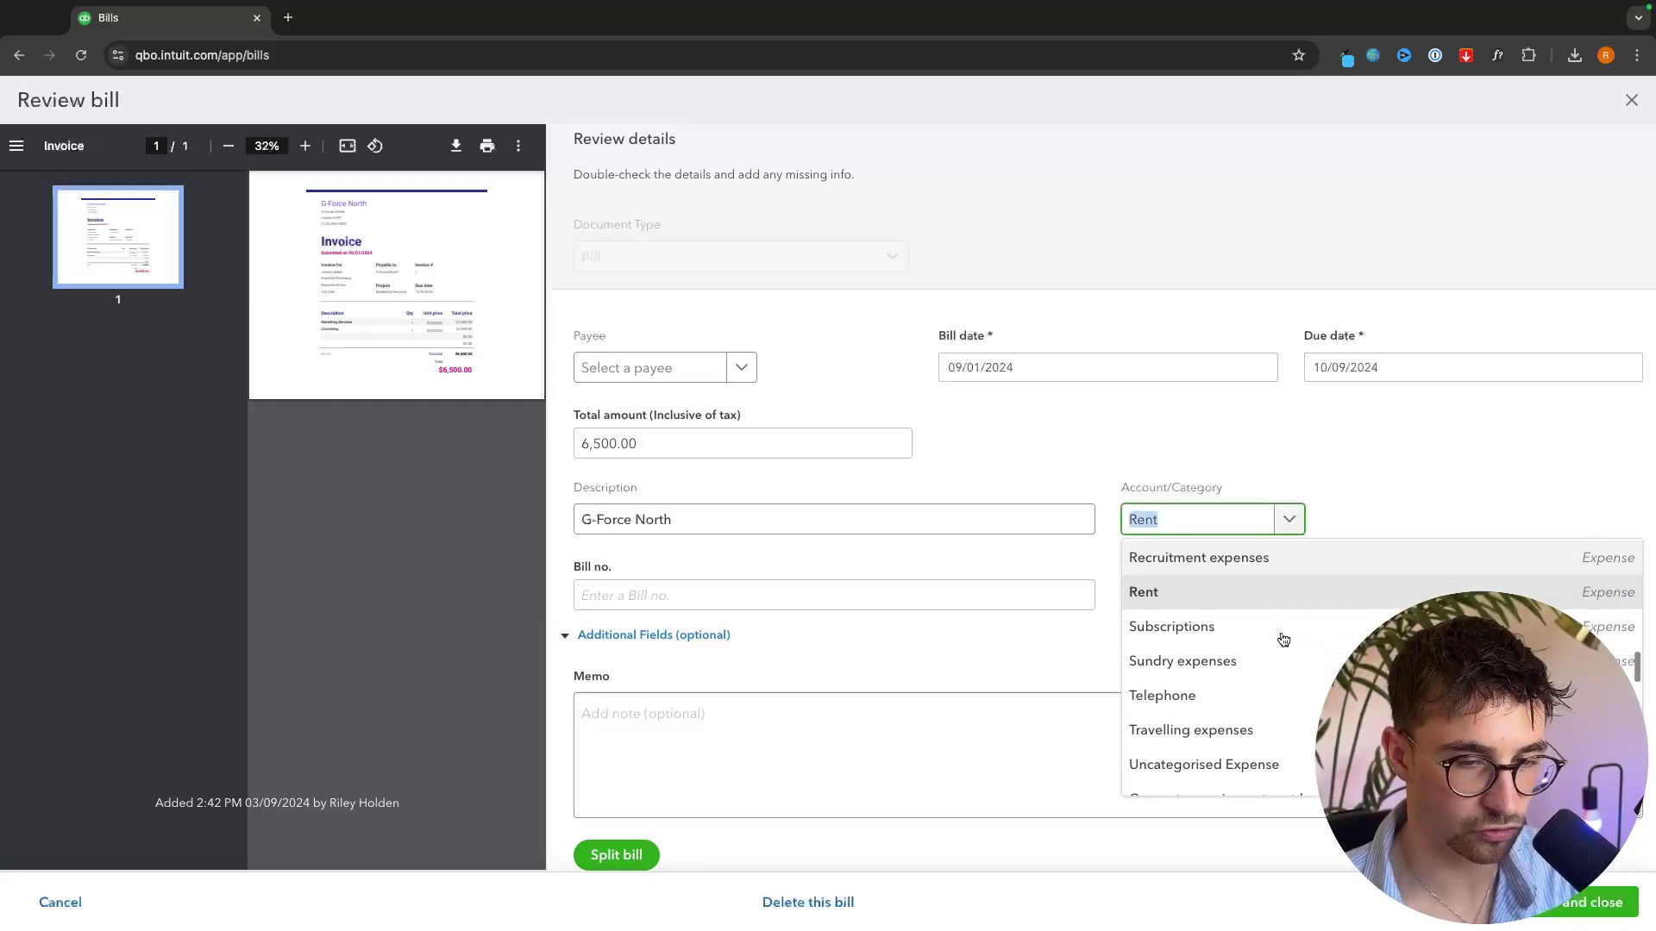
pyautogui.write('ad')
pyautogui.click(1233, 644)
pyautogui.click(1269, 597)
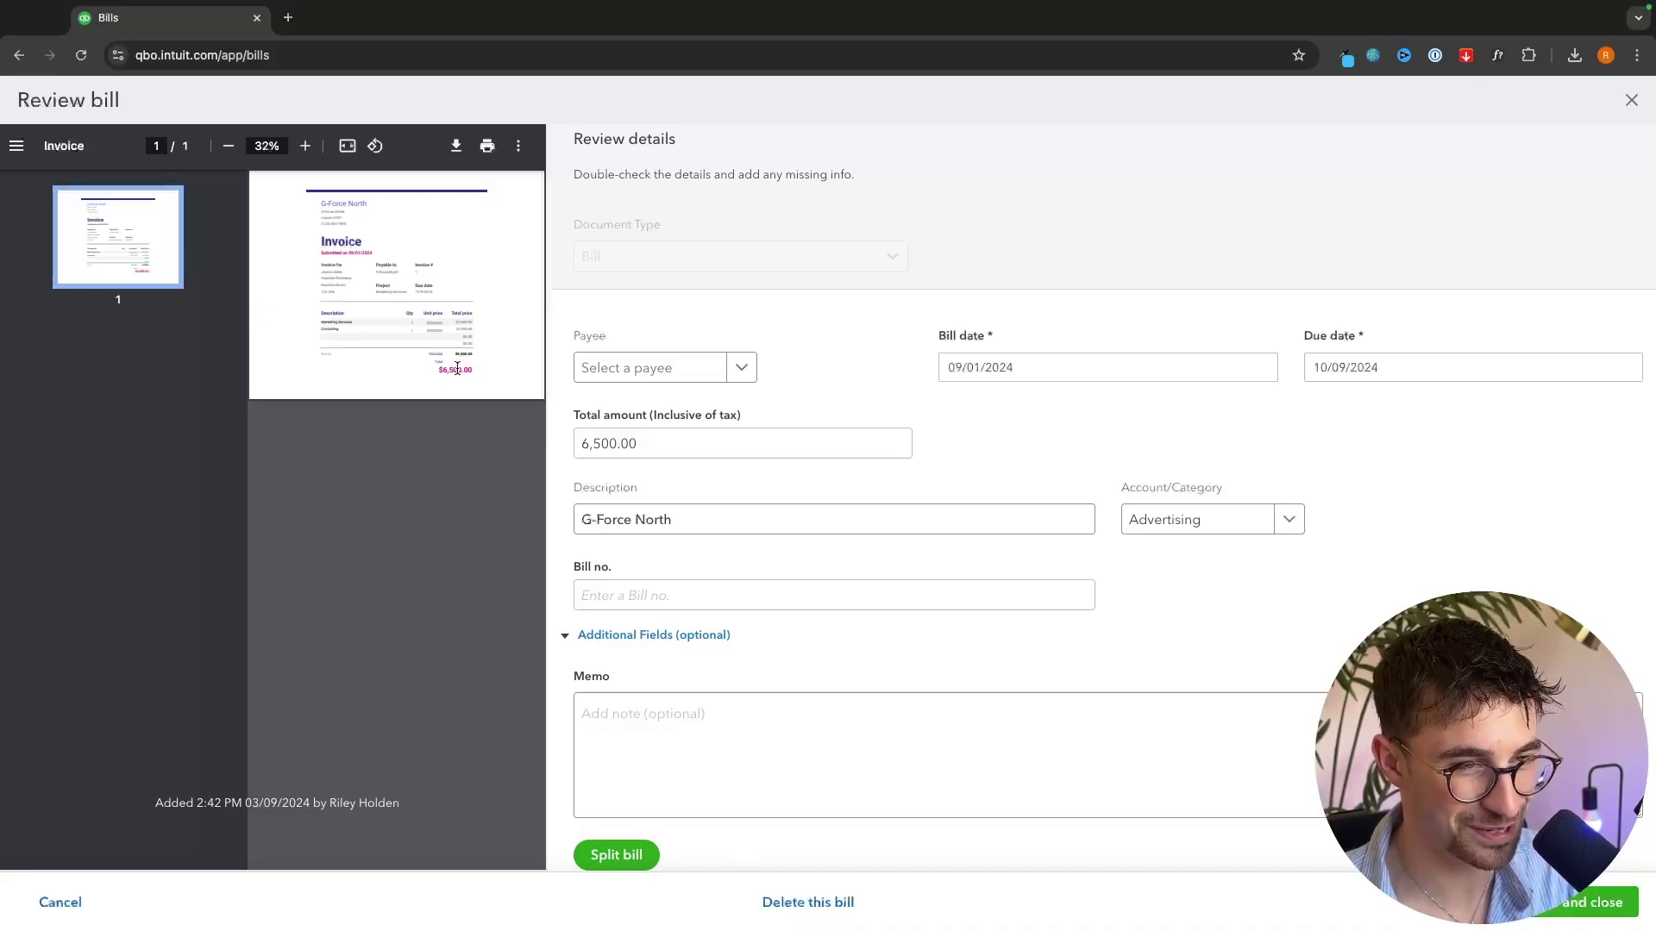
# - Create new supplier G-Force North as the bill's payee and save
pyautogui.click(739, 377)
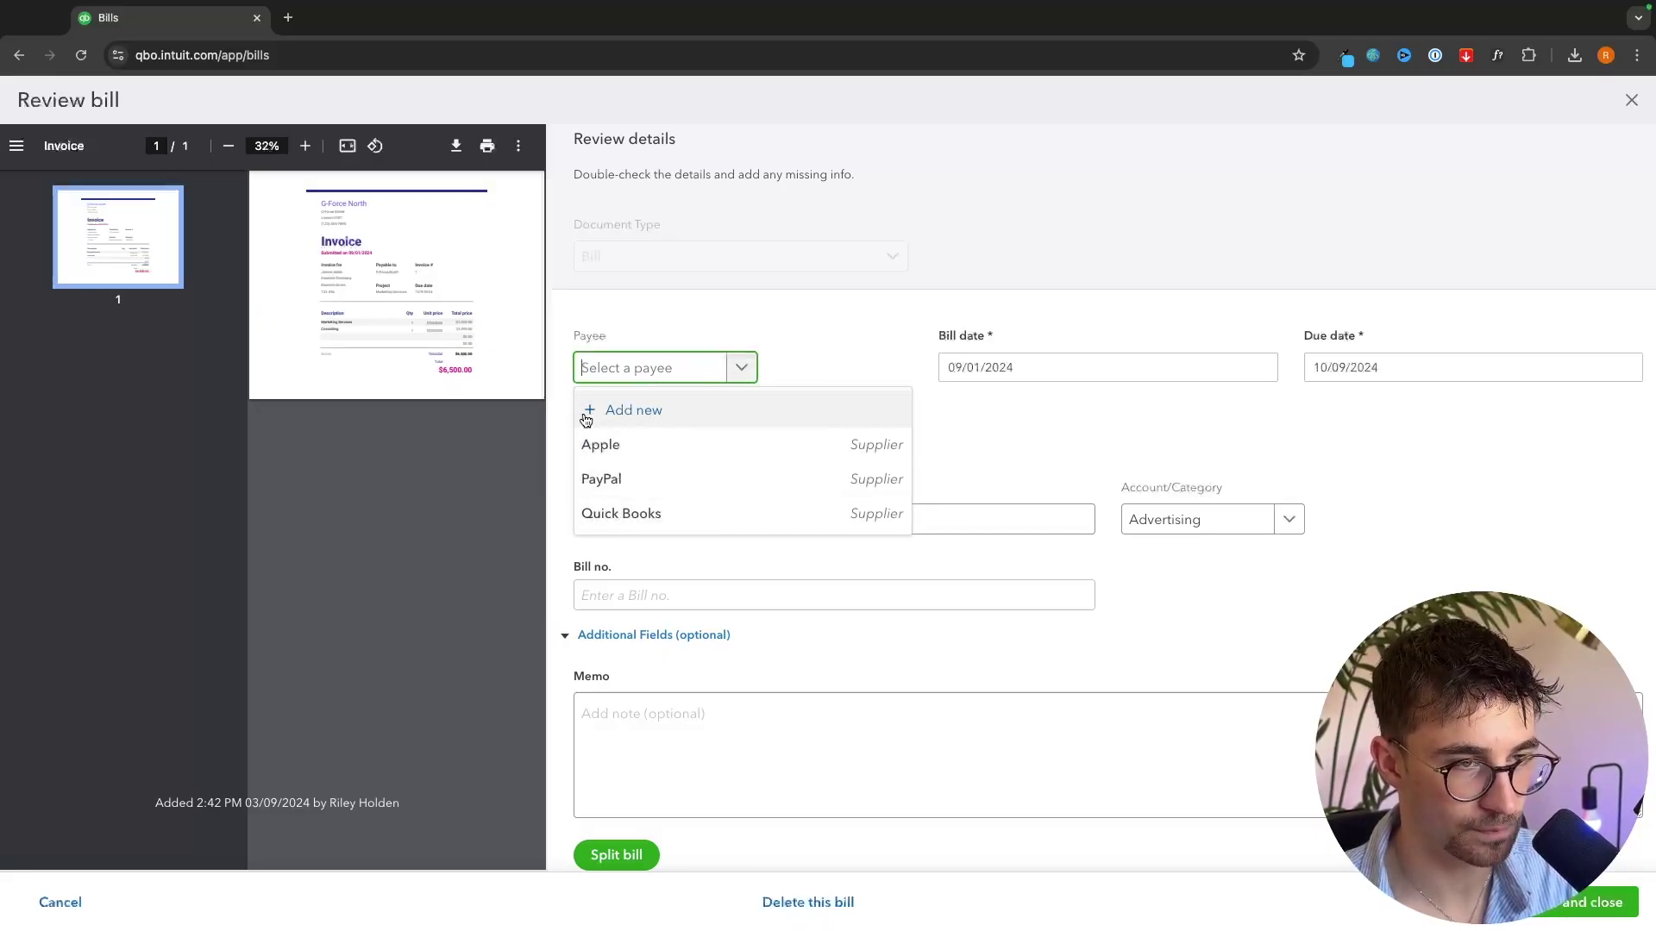
pyautogui.click(648, 412)
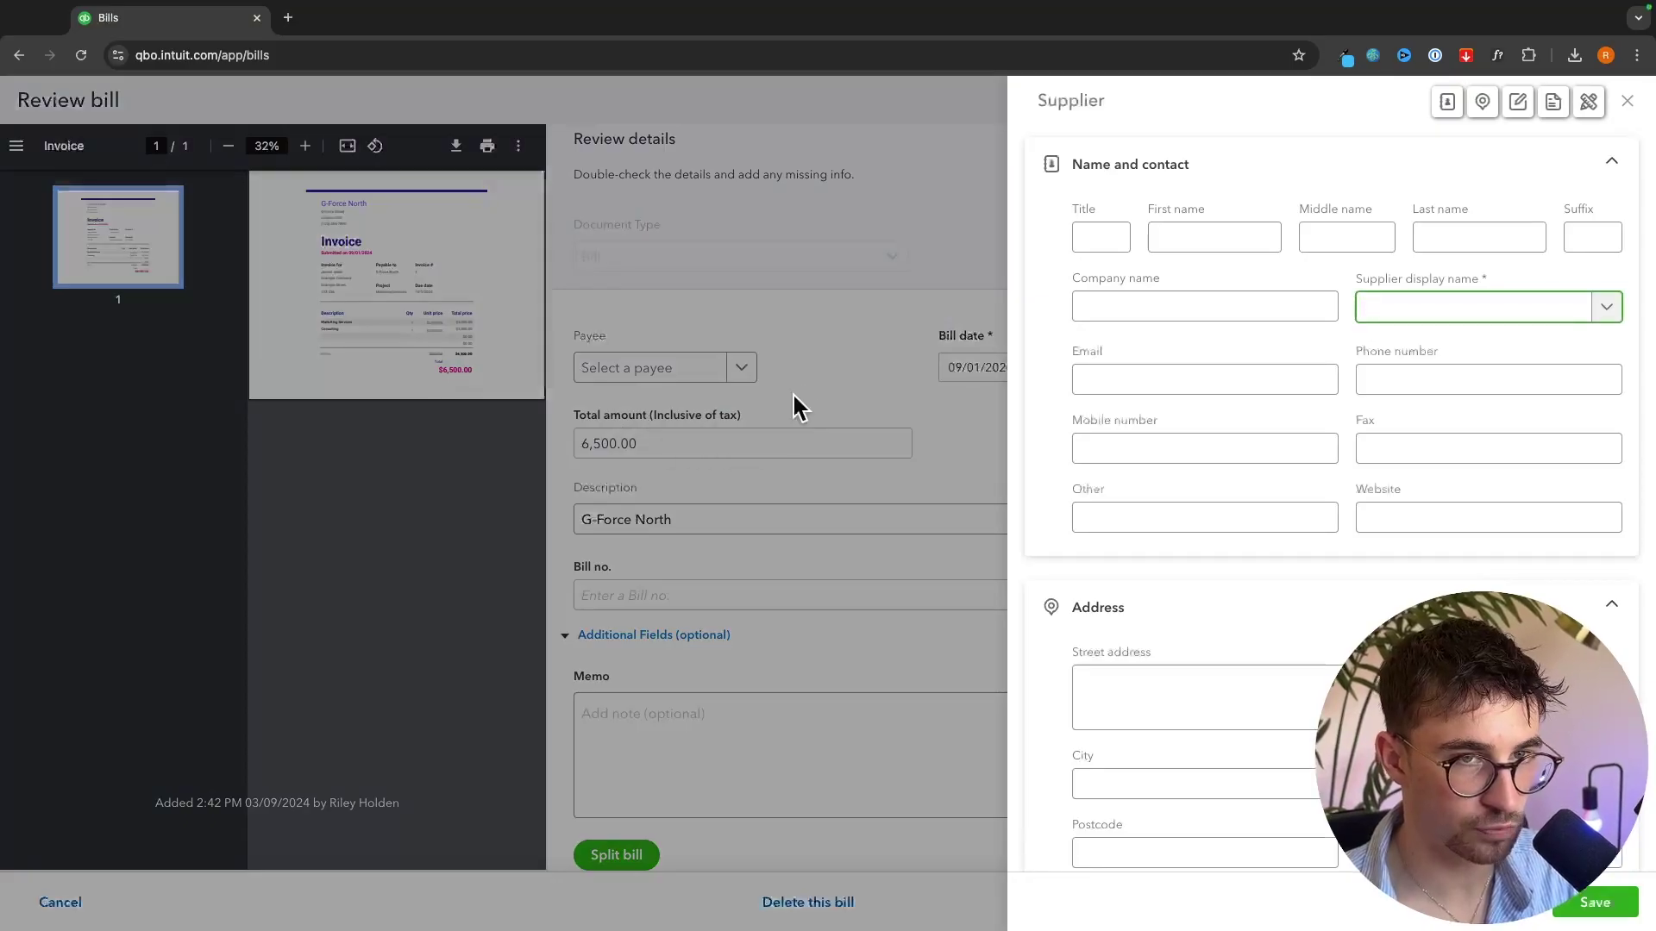
pyautogui.click(1259, 304)
pyautogui.write('G-Force North')
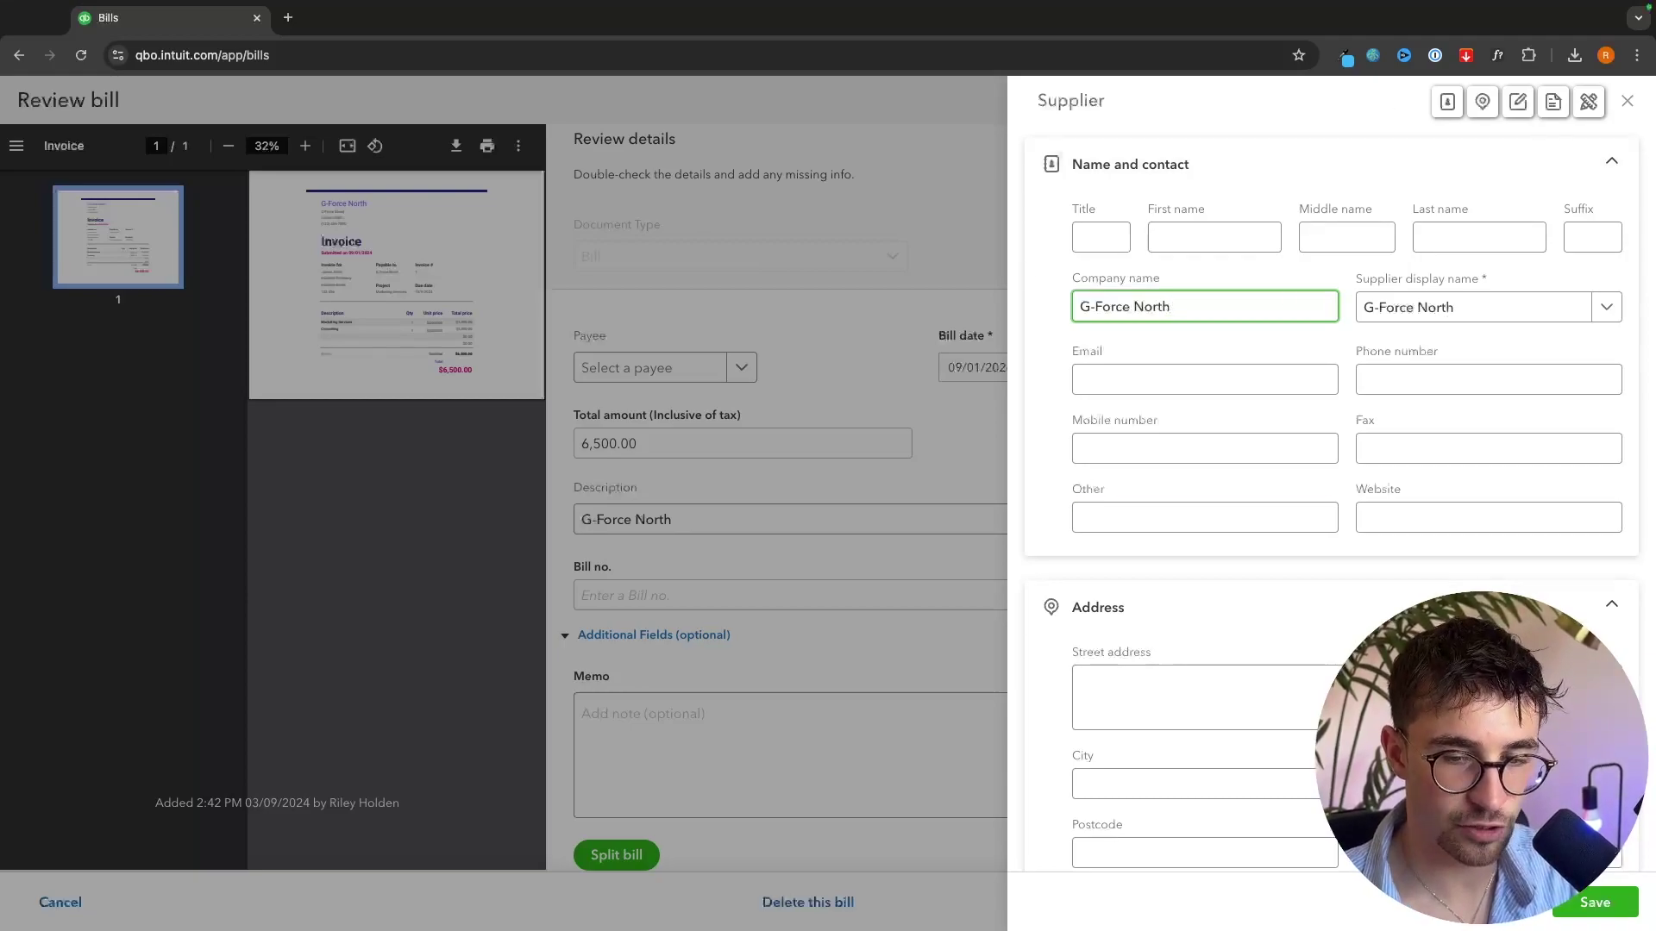
pyautogui.click(1589, 912)
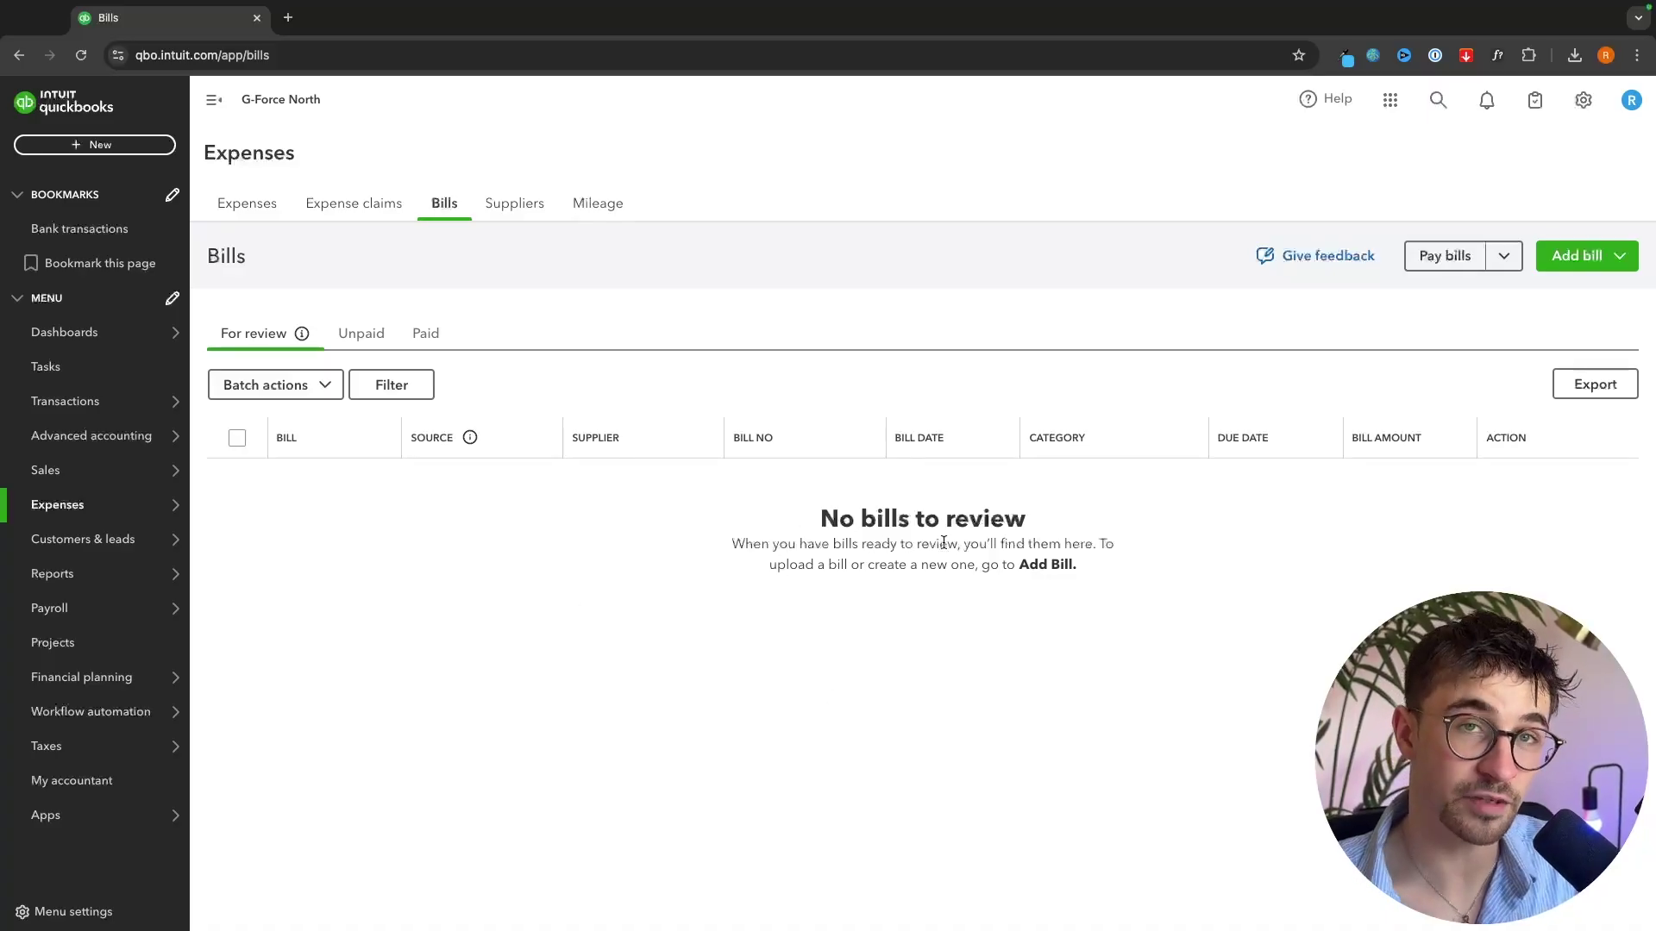
# - Mark the $6,500.00 G-Force North bill as paid and confirm it under Paid
pyautogui.click(361, 334)
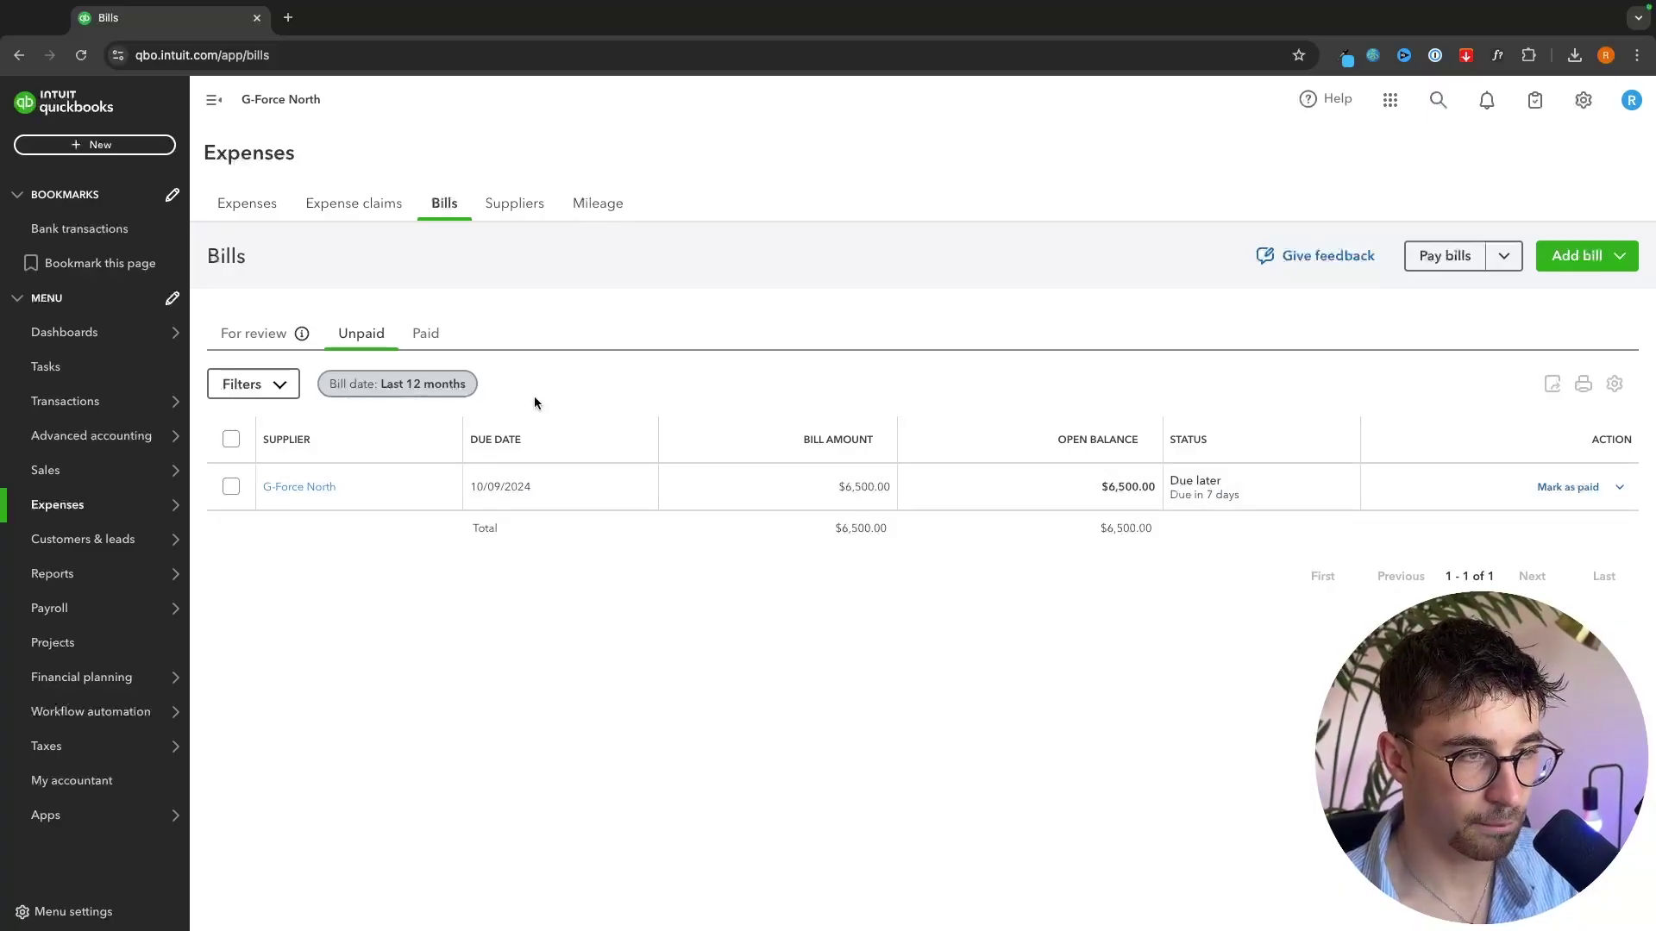
pyautogui.click(255, 333)
pyautogui.click(361, 334)
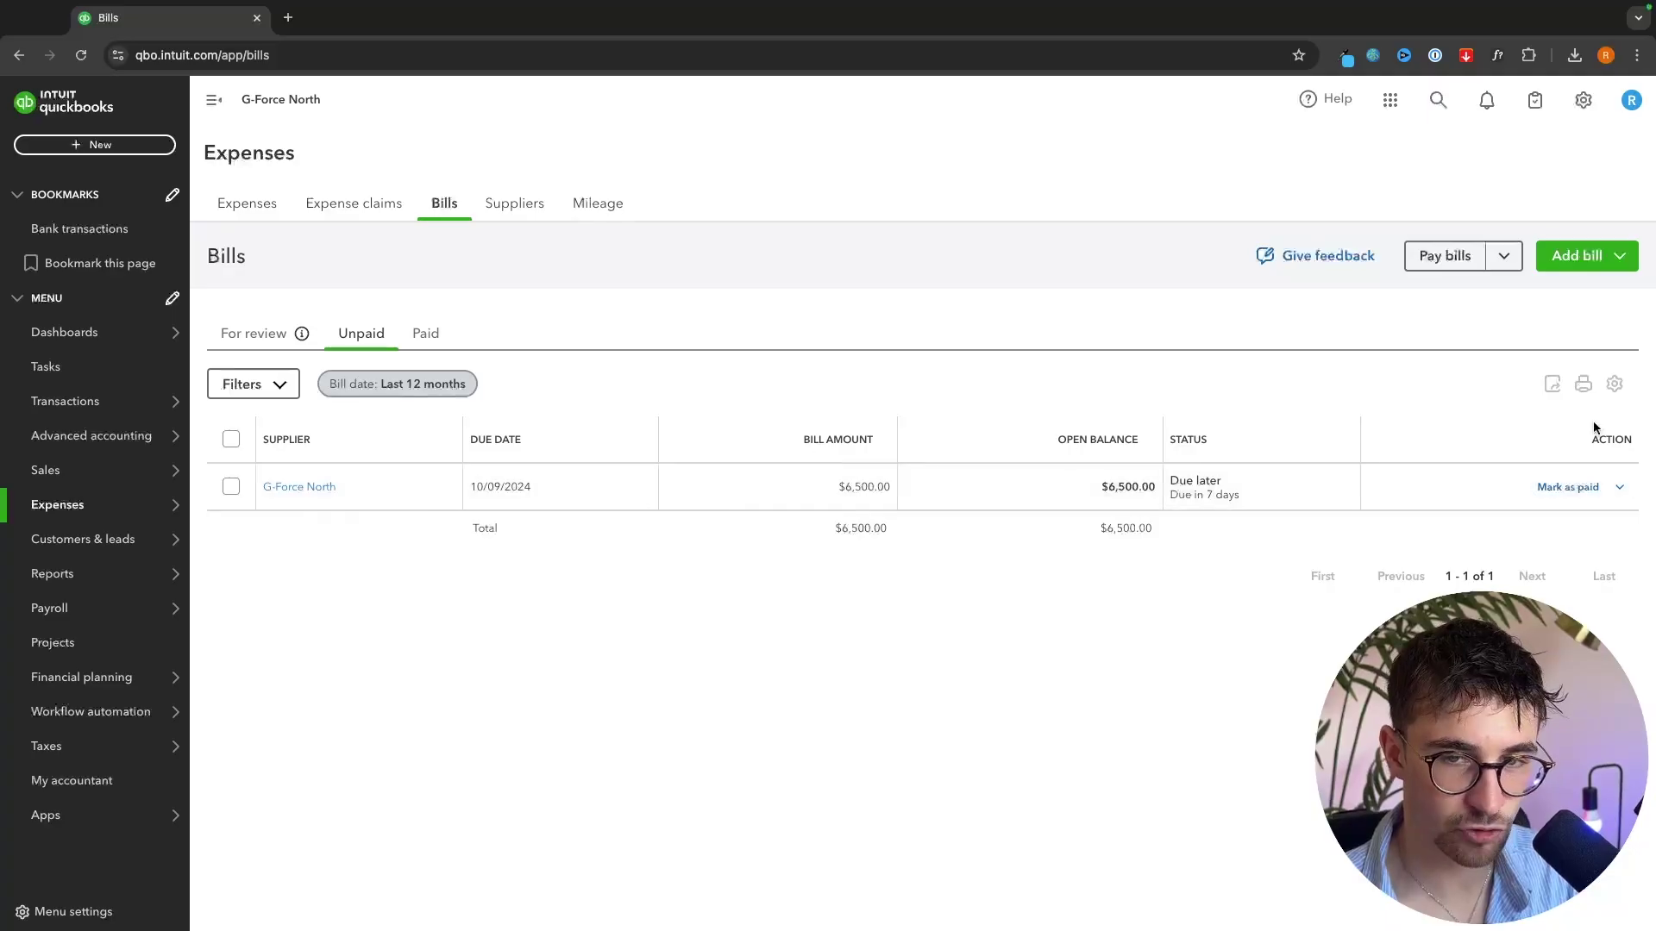
pyautogui.click(1570, 488)
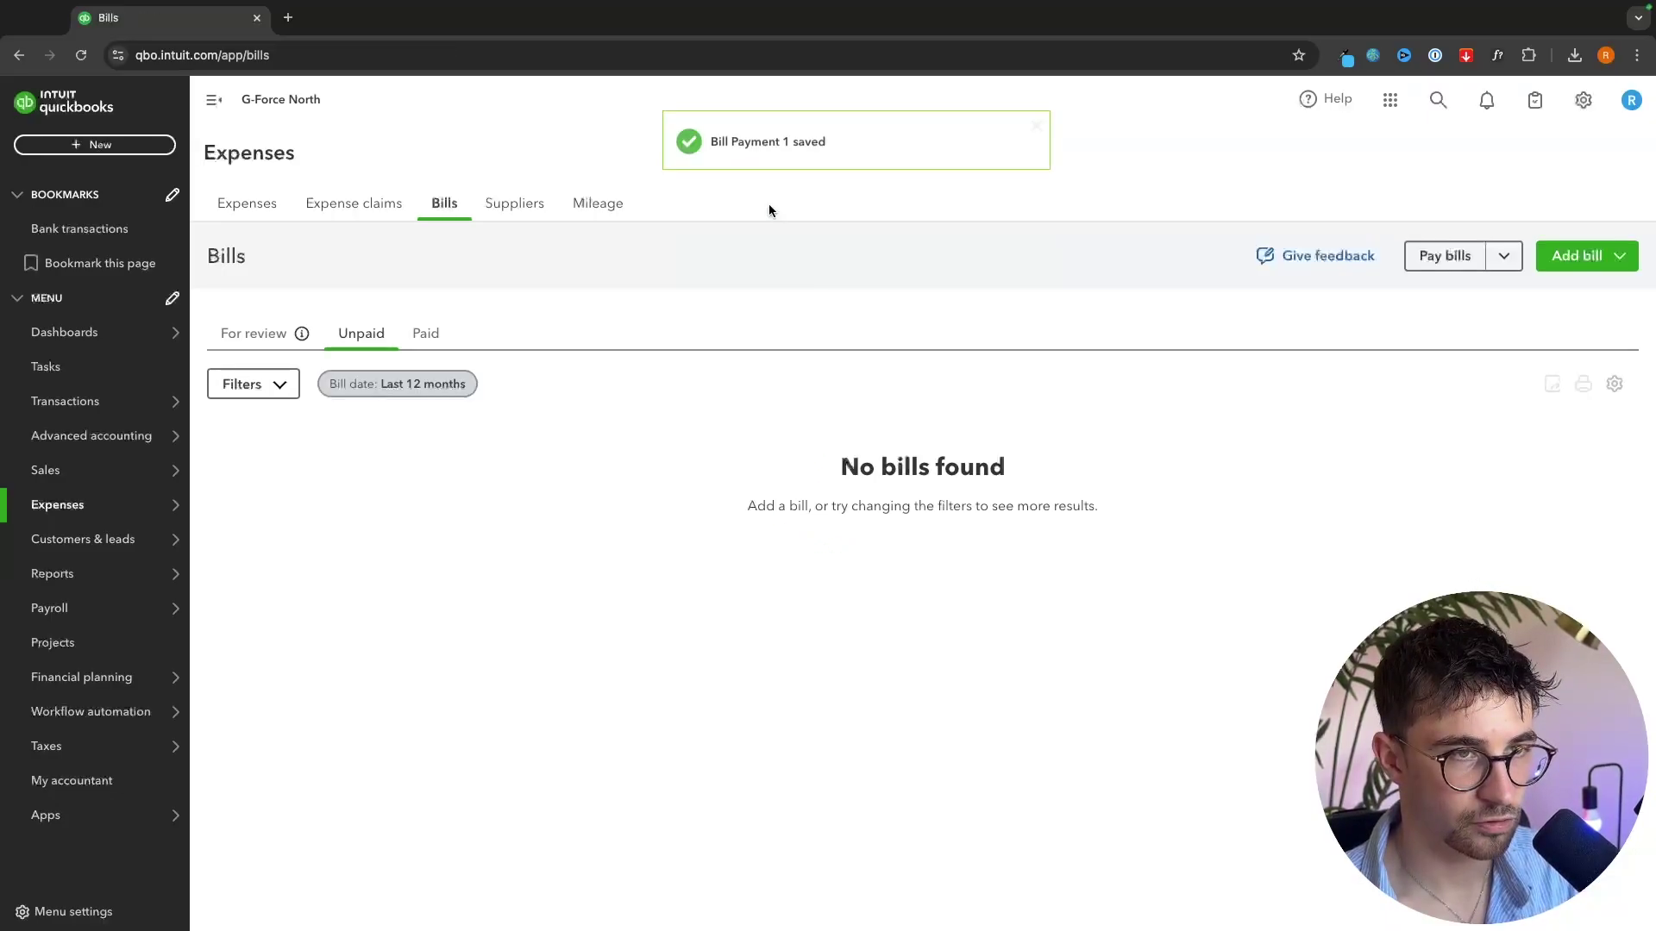
pyautogui.click(409, 335)
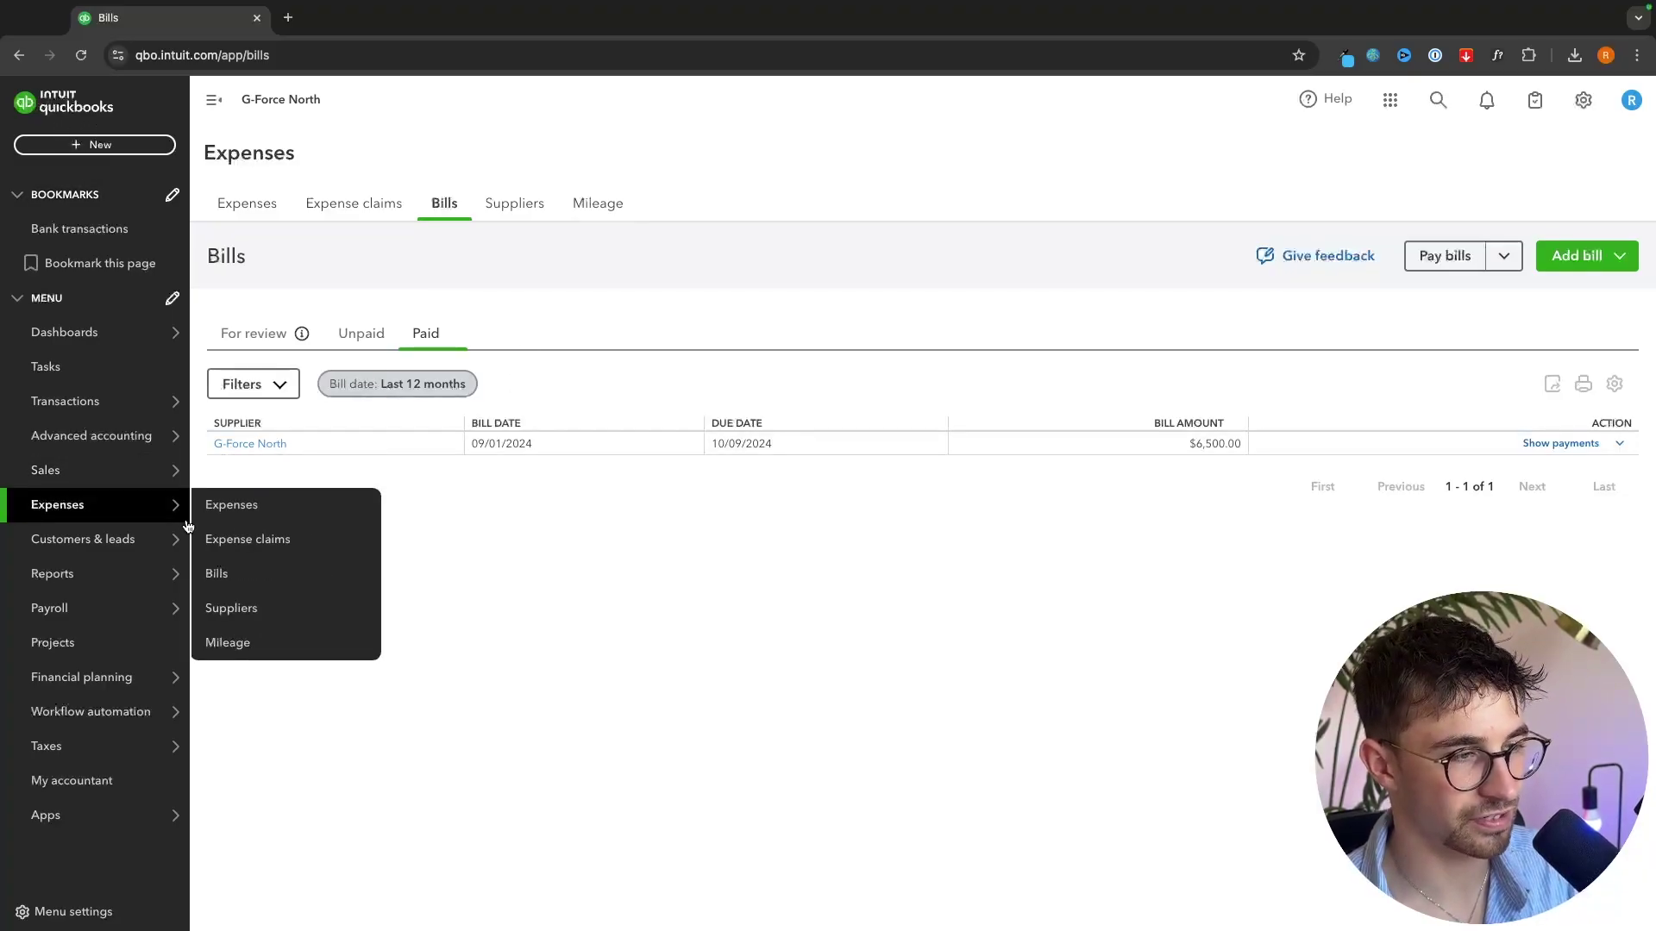
# - Return to the Home dashboard showing $3,500.00 sales and $0.00 payable
pyautogui.moveTo(63, 589)
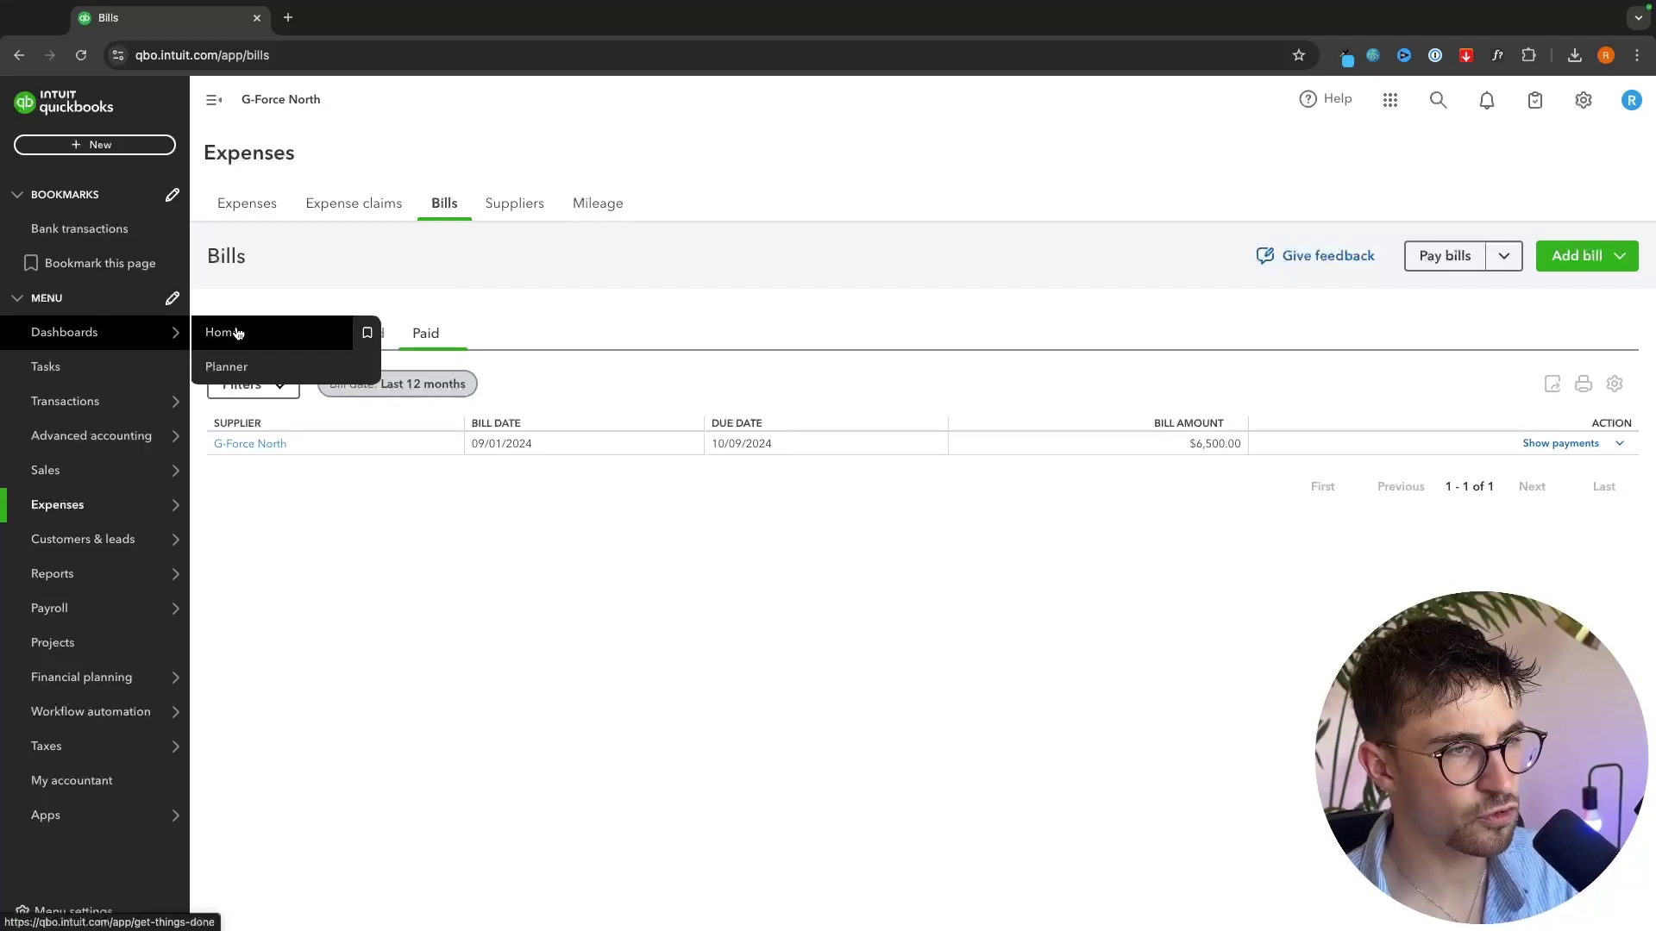
pyautogui.click(233, 334)
pyautogui.scroll(-2, 914, 660)
pyautogui.scroll(-5, 914, 660)
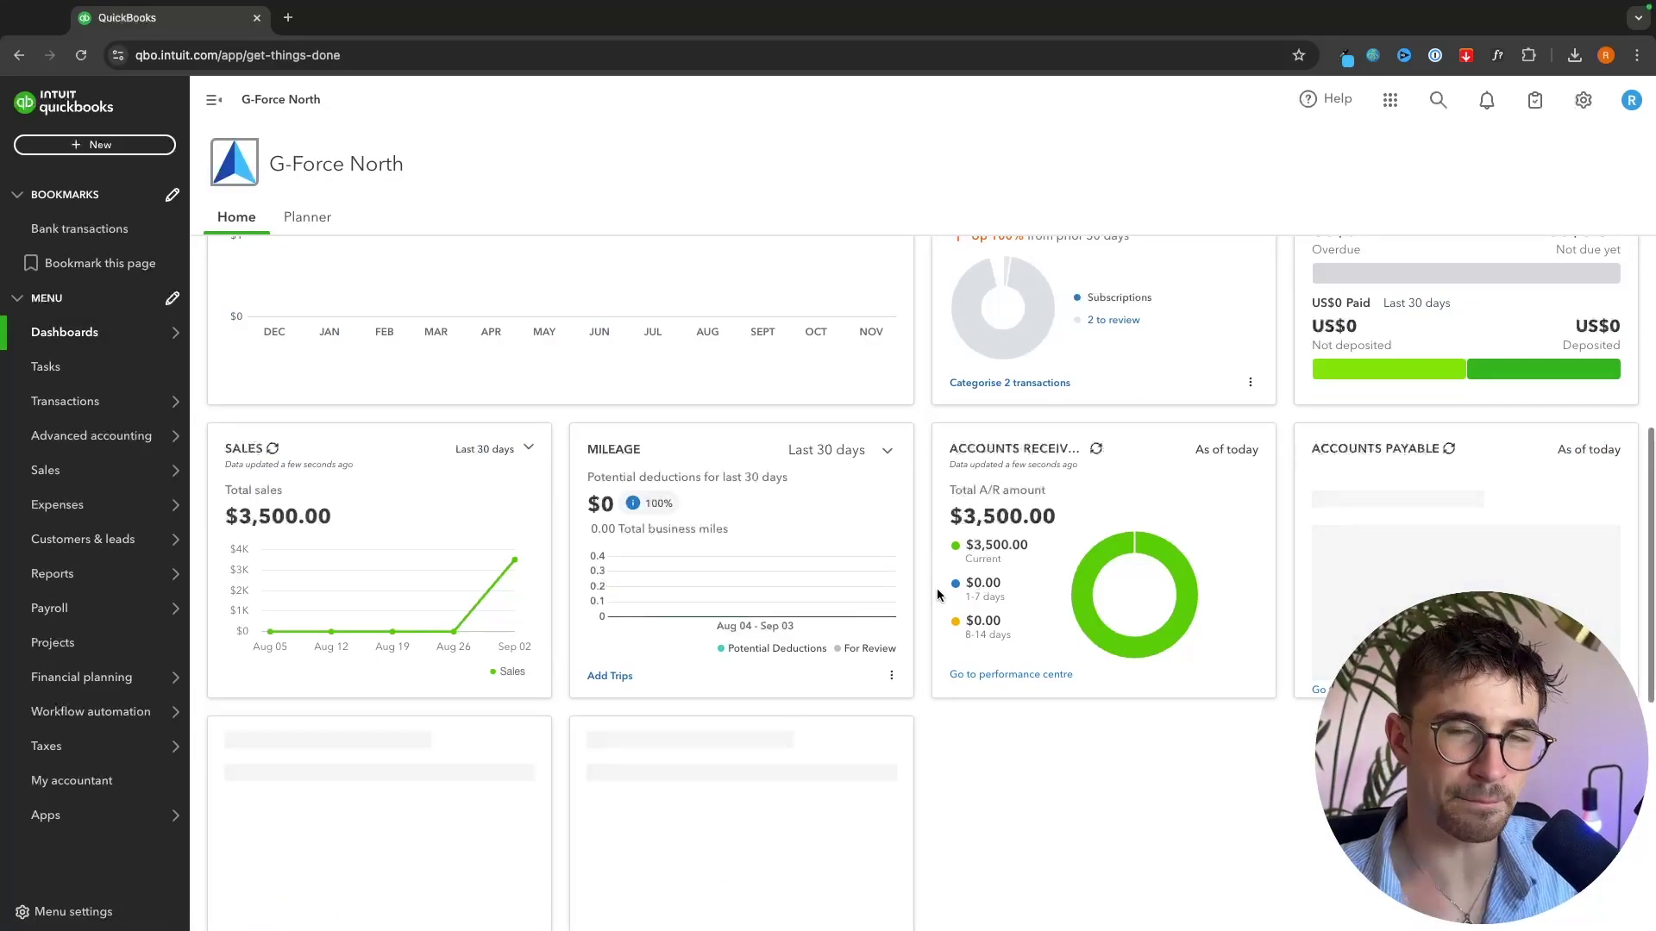
pyautogui.scroll(-3, 937, 593)
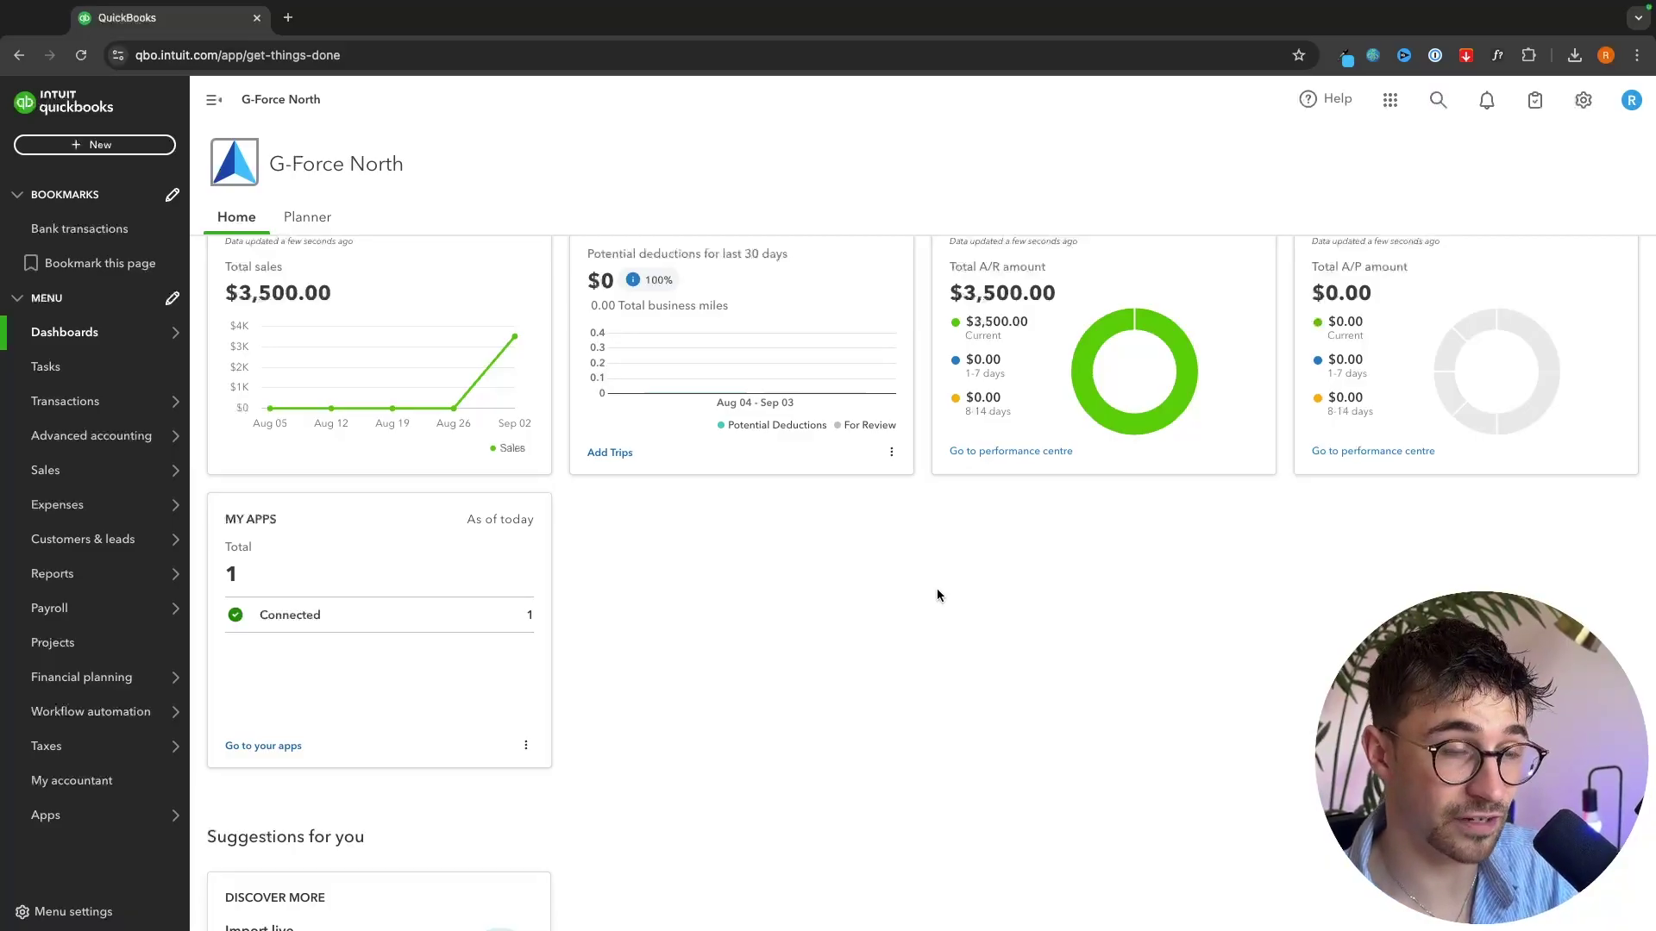
# - Open Reports and browse the list of Standard reports
pyautogui.moveTo(136, 573)
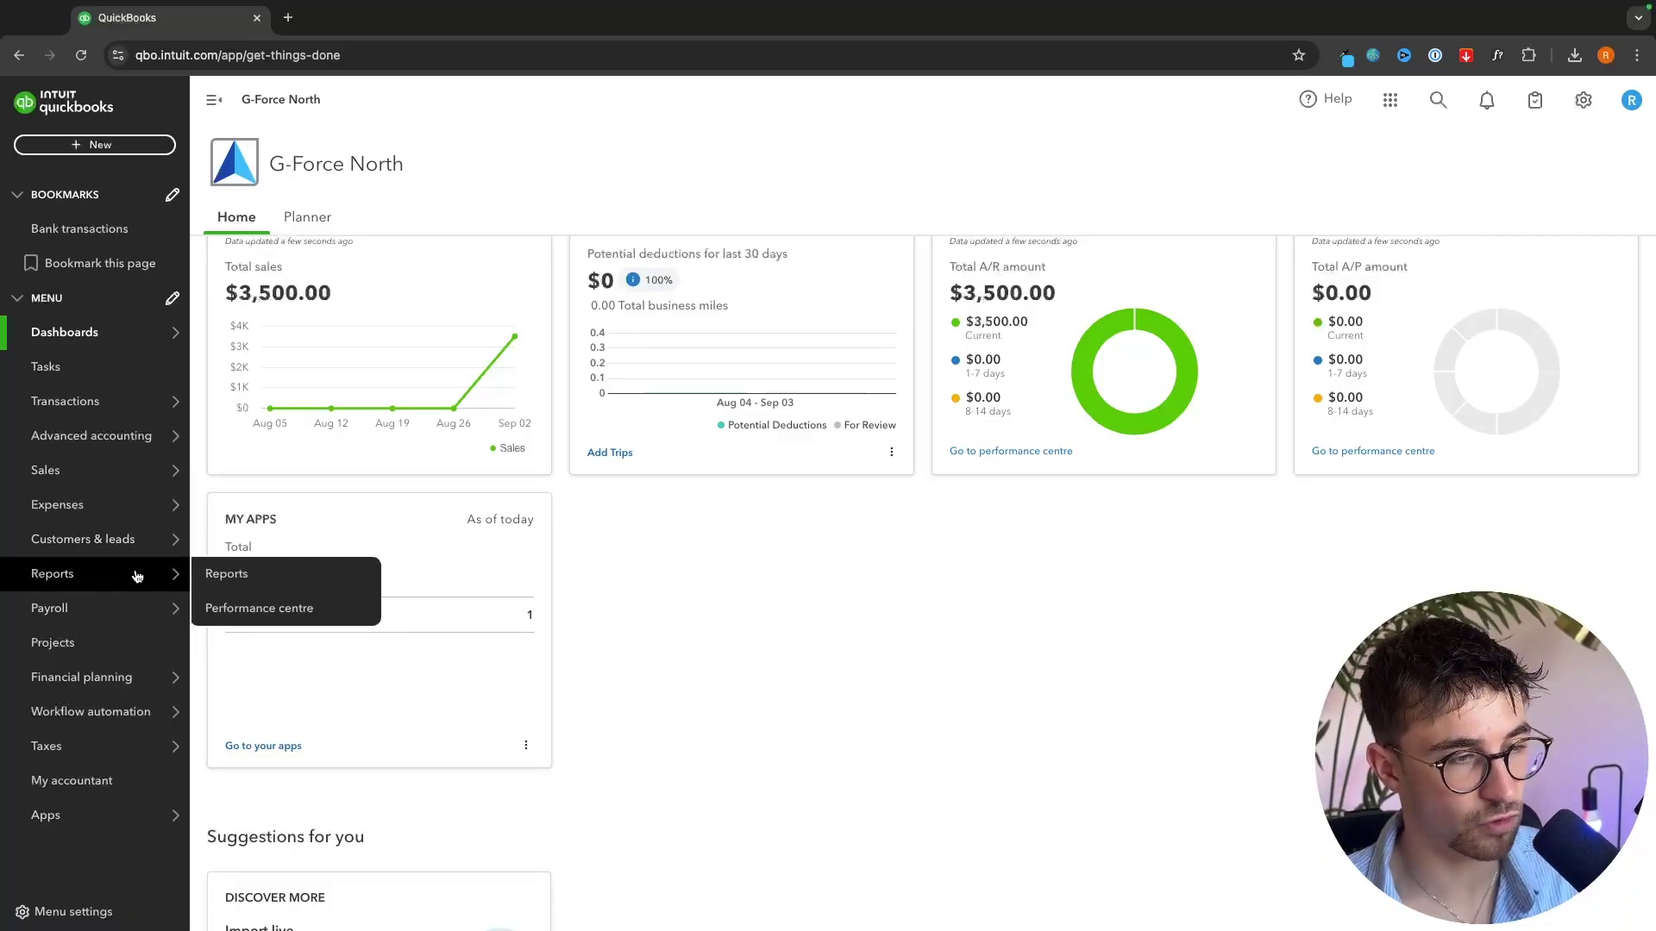
pyautogui.click(276, 576)
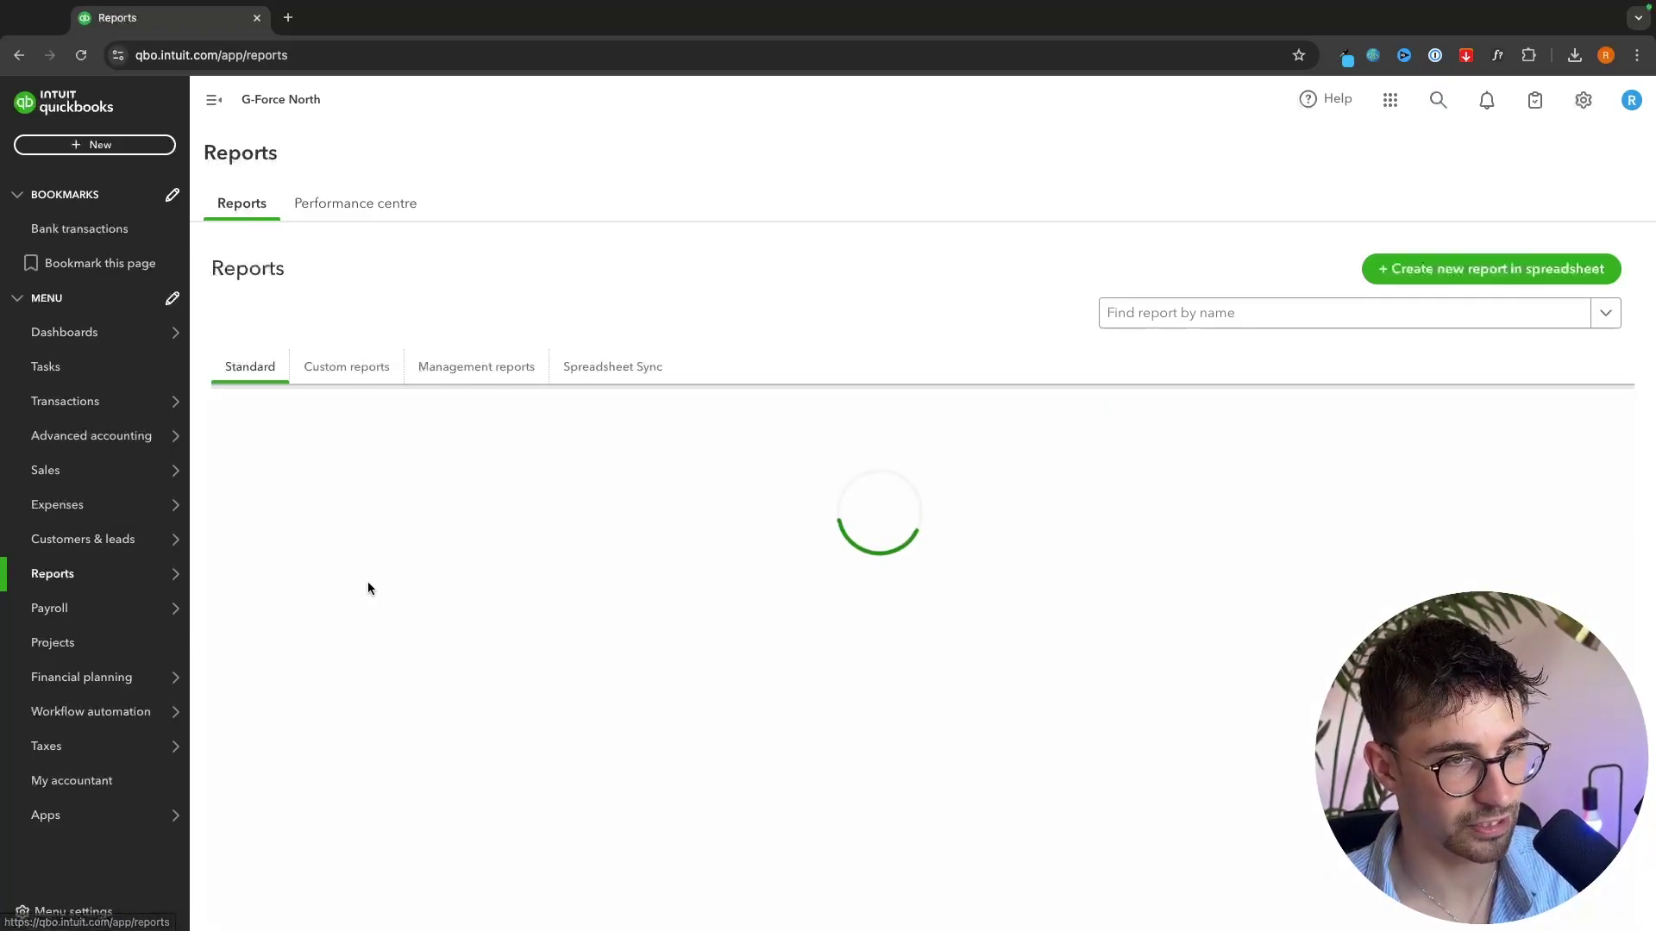
pyautogui.scroll(-2, 826, 556)
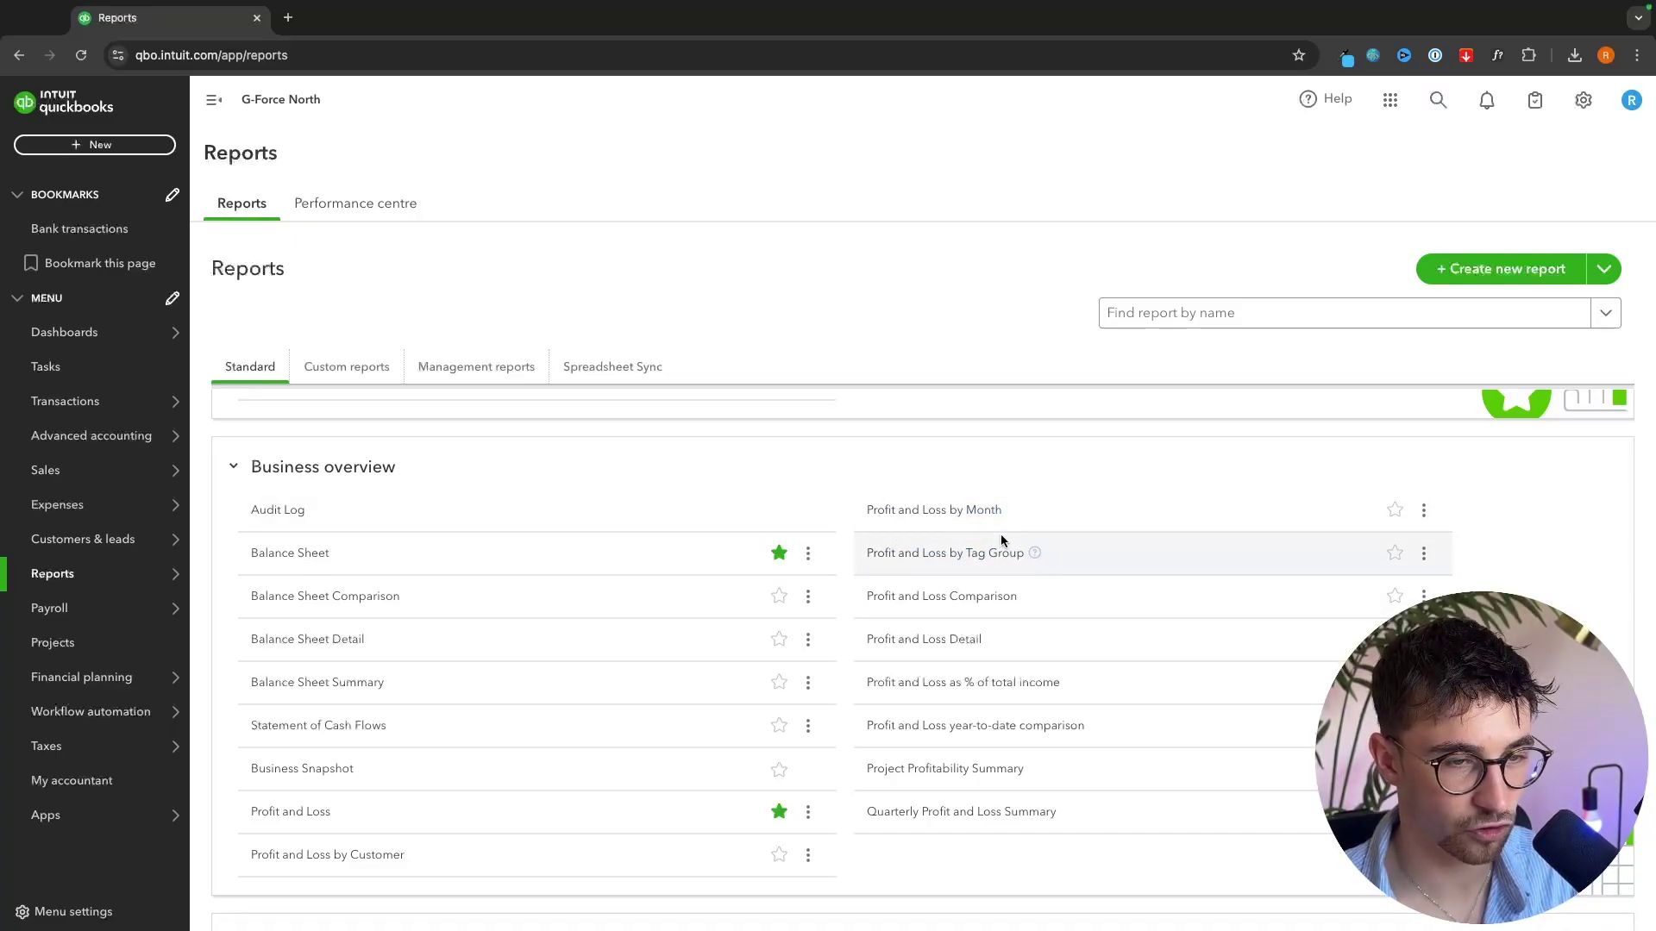
pyautogui.scroll(-6, 965, 517)
pyautogui.scroll(-7, 960, 515)
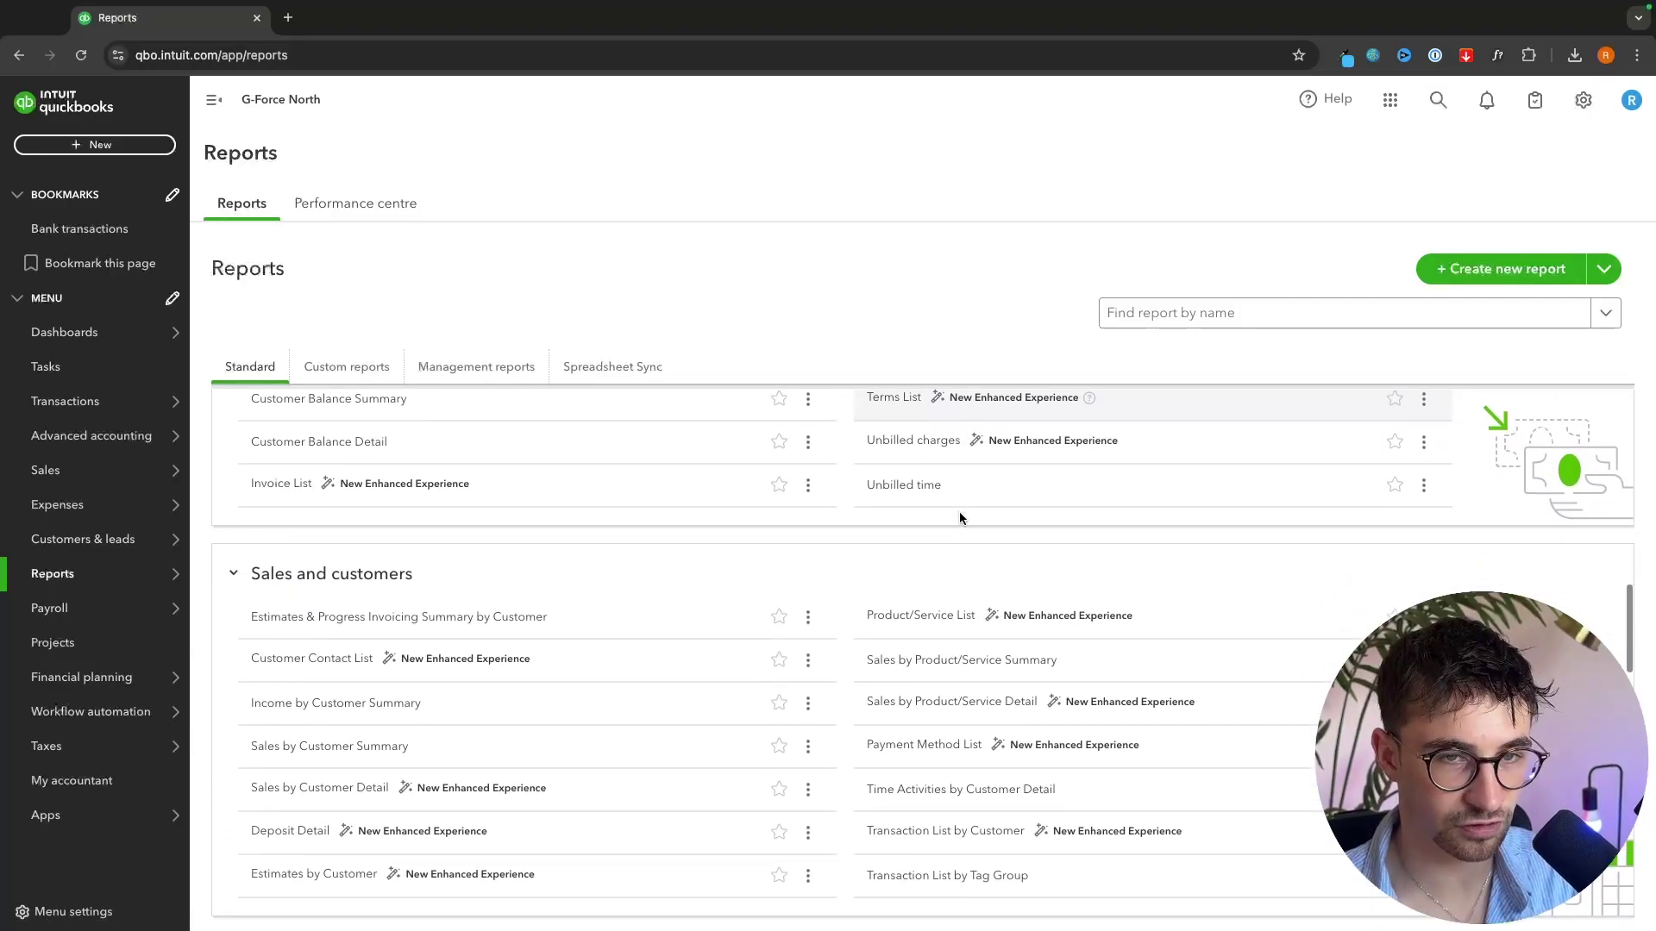
pyautogui.scroll(-8, 983, 539)
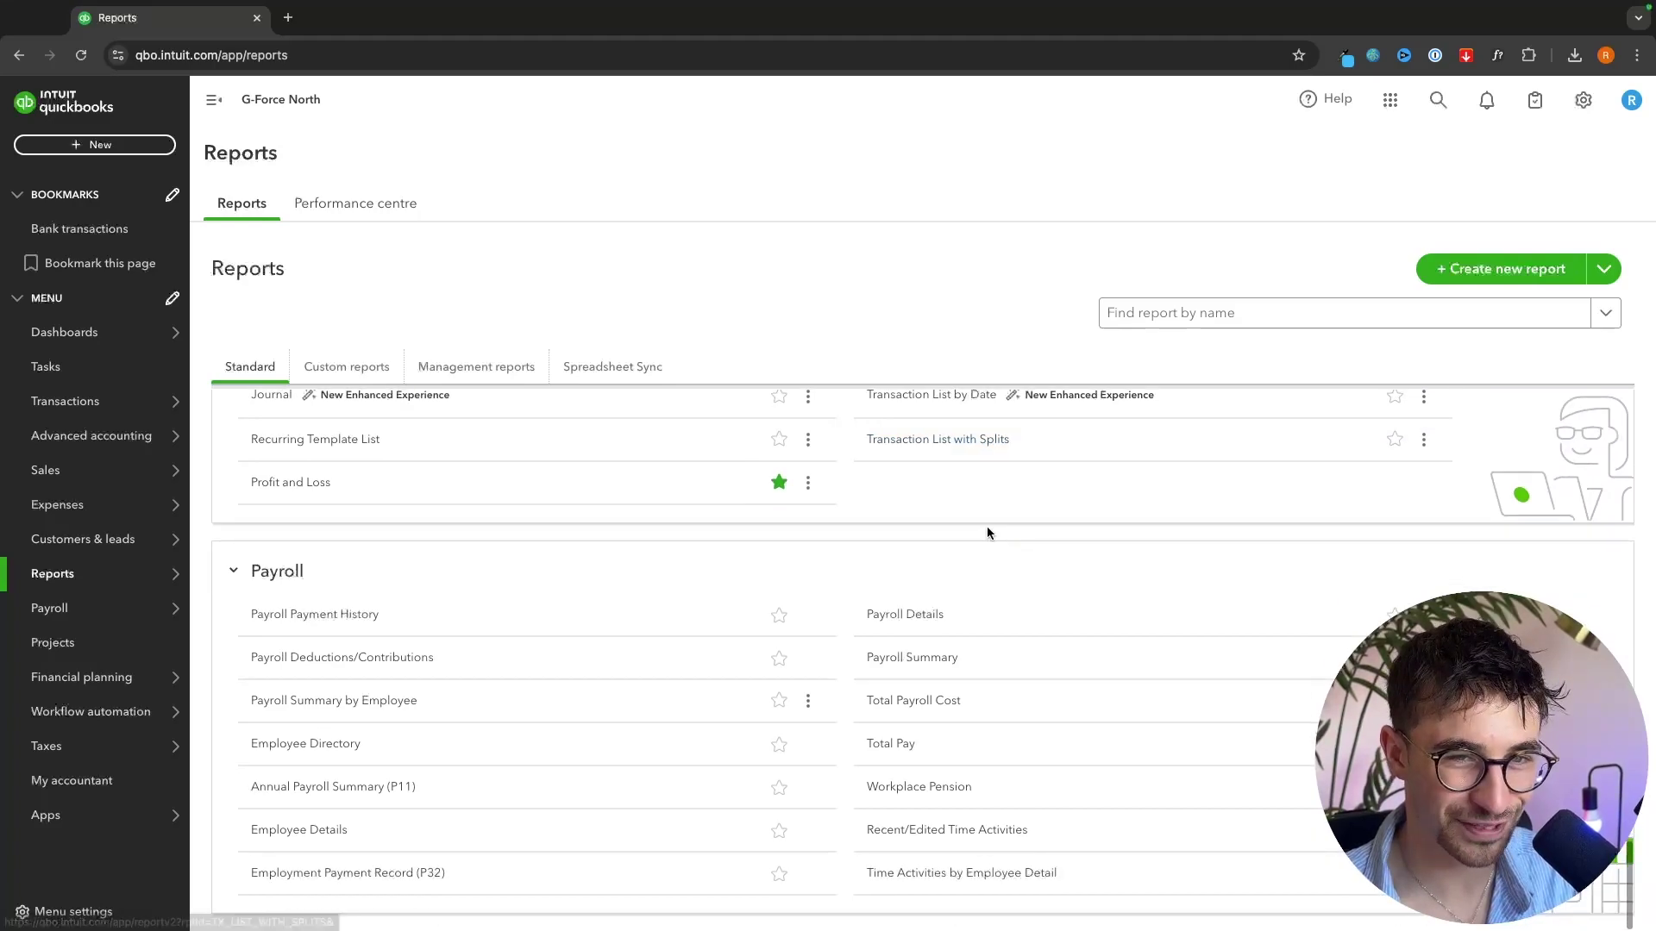
pyautogui.scroll(20, 987, 526)
# - Search reports for 'profit' and choose the Profit and Loss report
pyautogui.click(1204, 318)
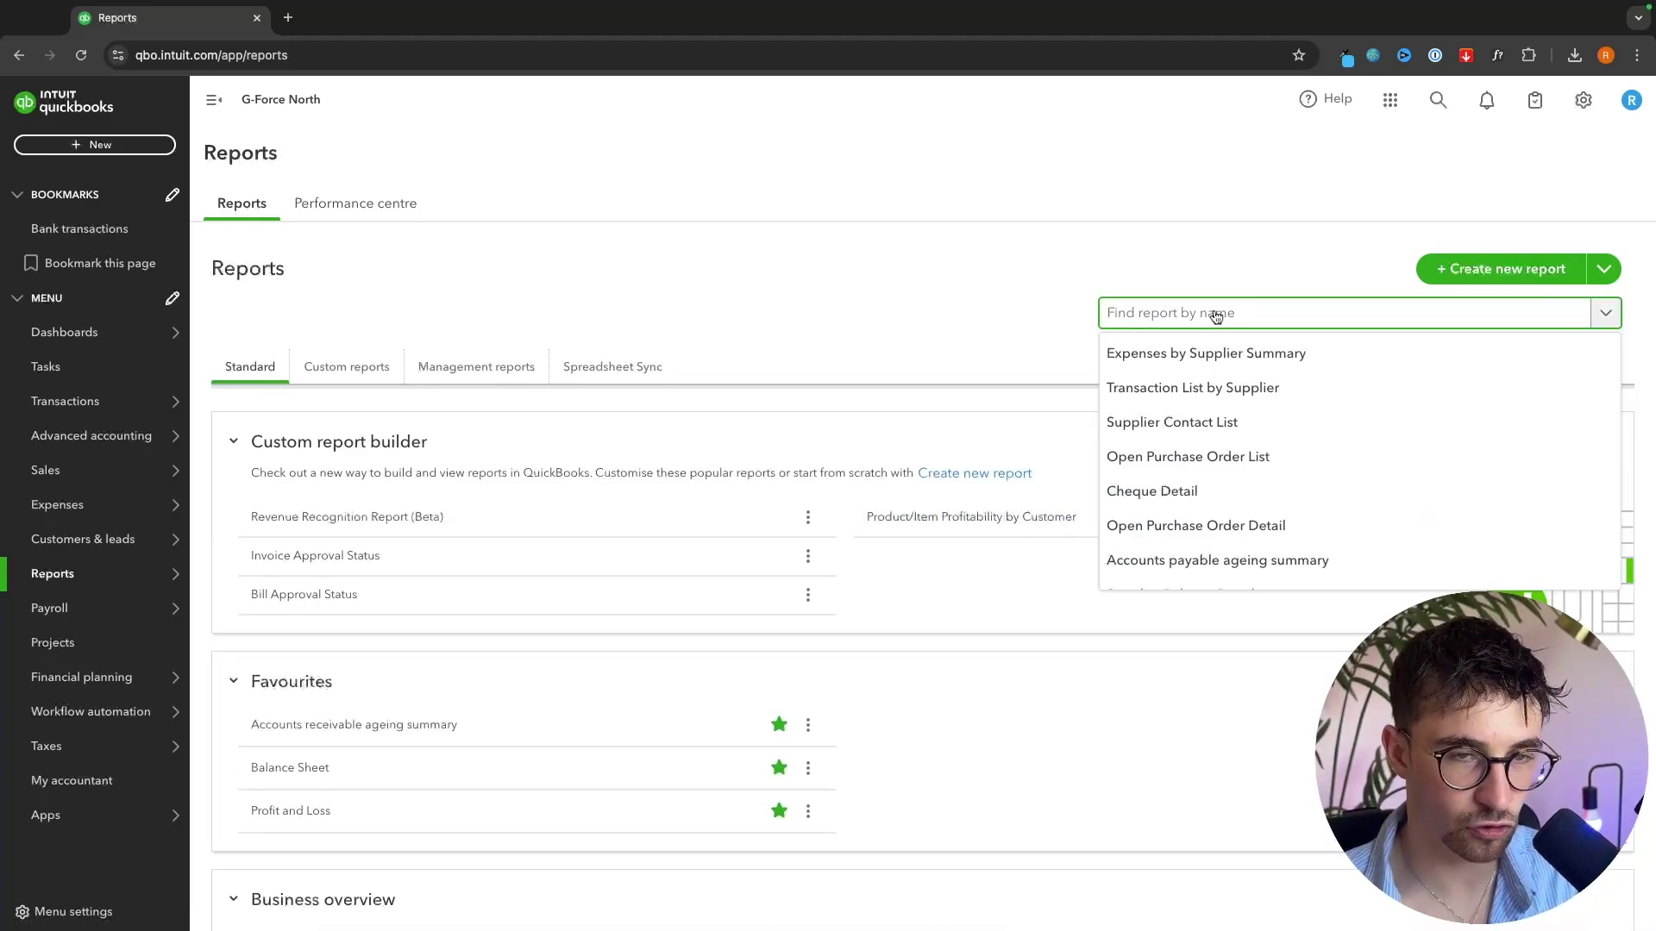
pyautogui.write('profit')
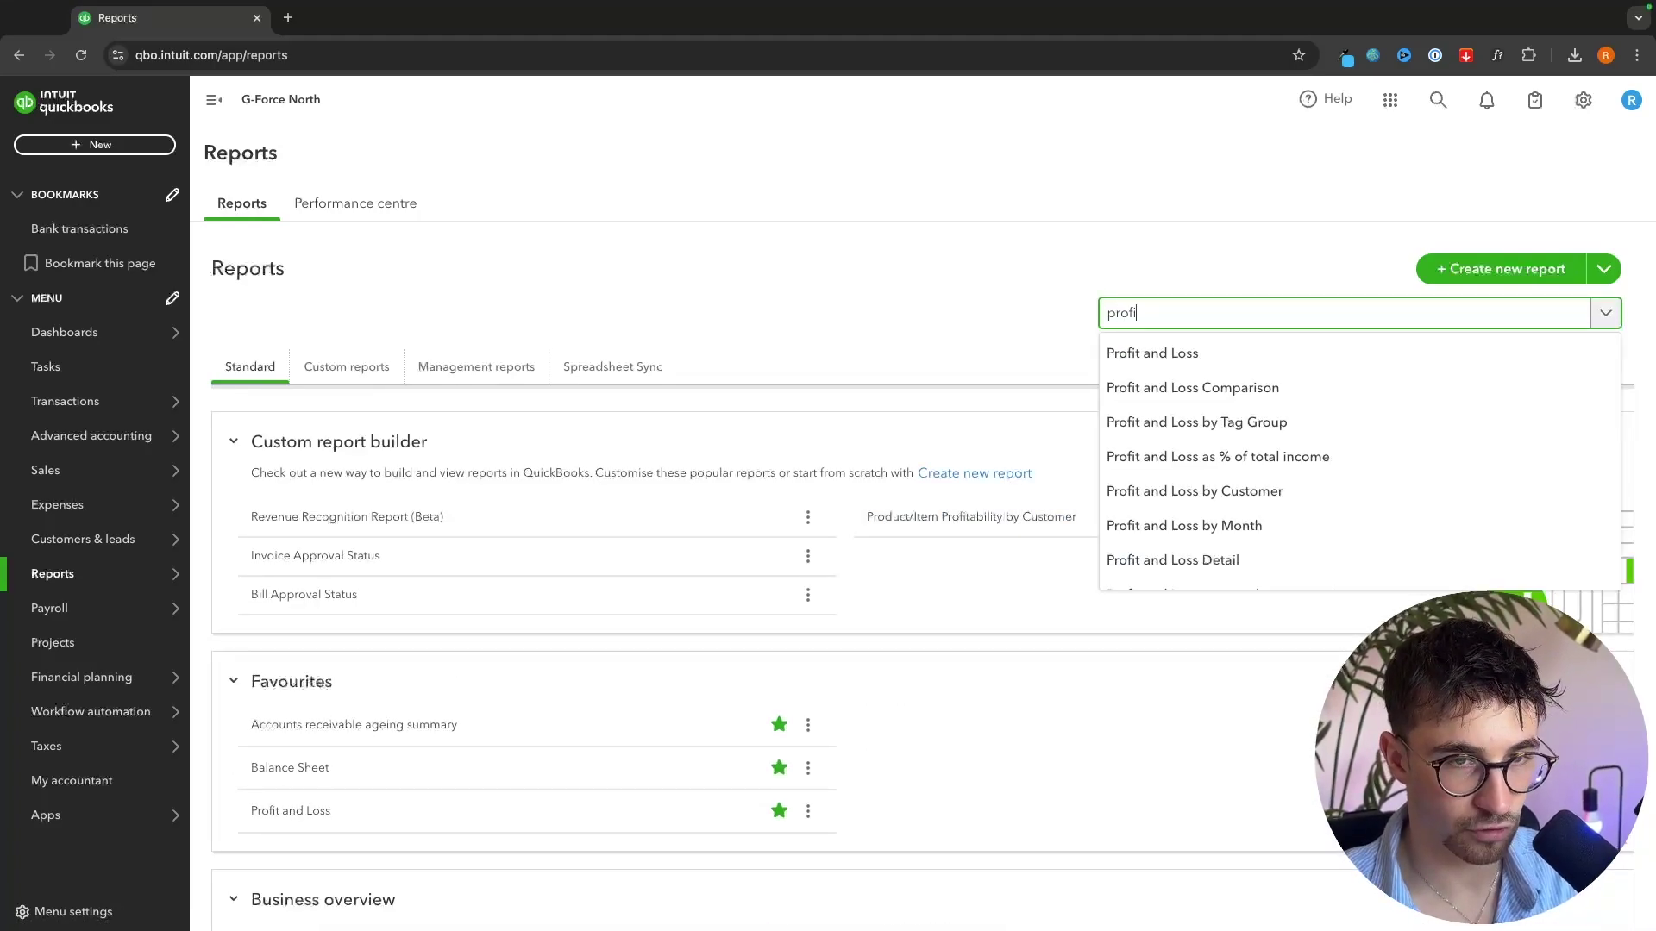
pyautogui.scroll(-3, 1210, 480)
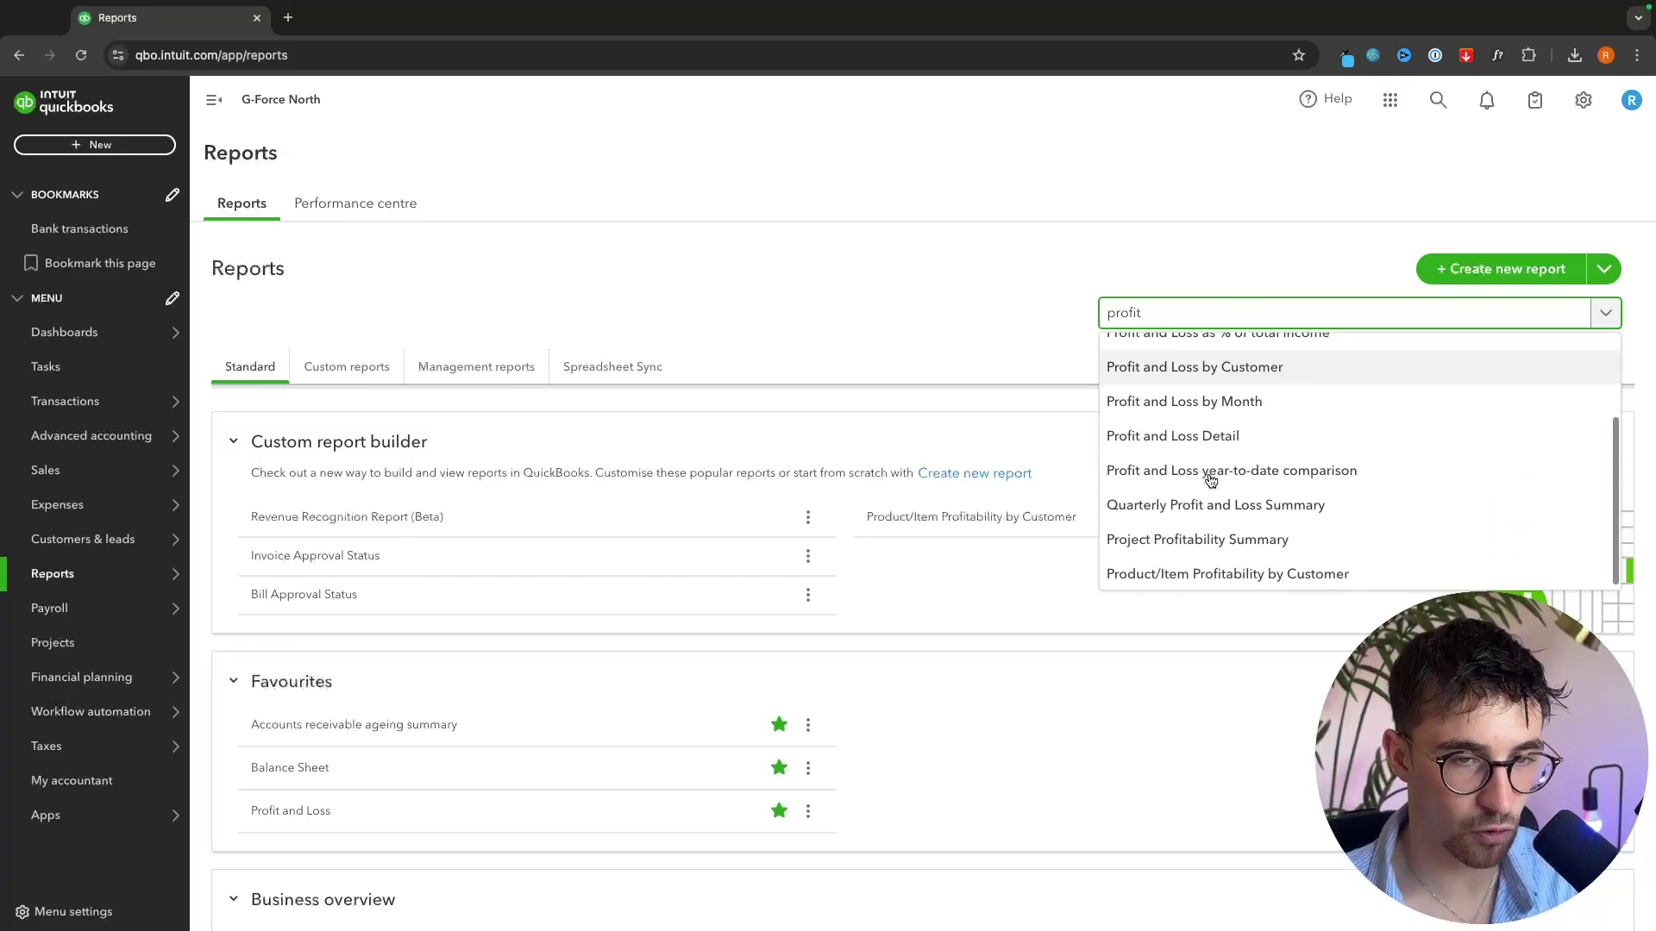
pyautogui.scroll(3, 1209, 478)
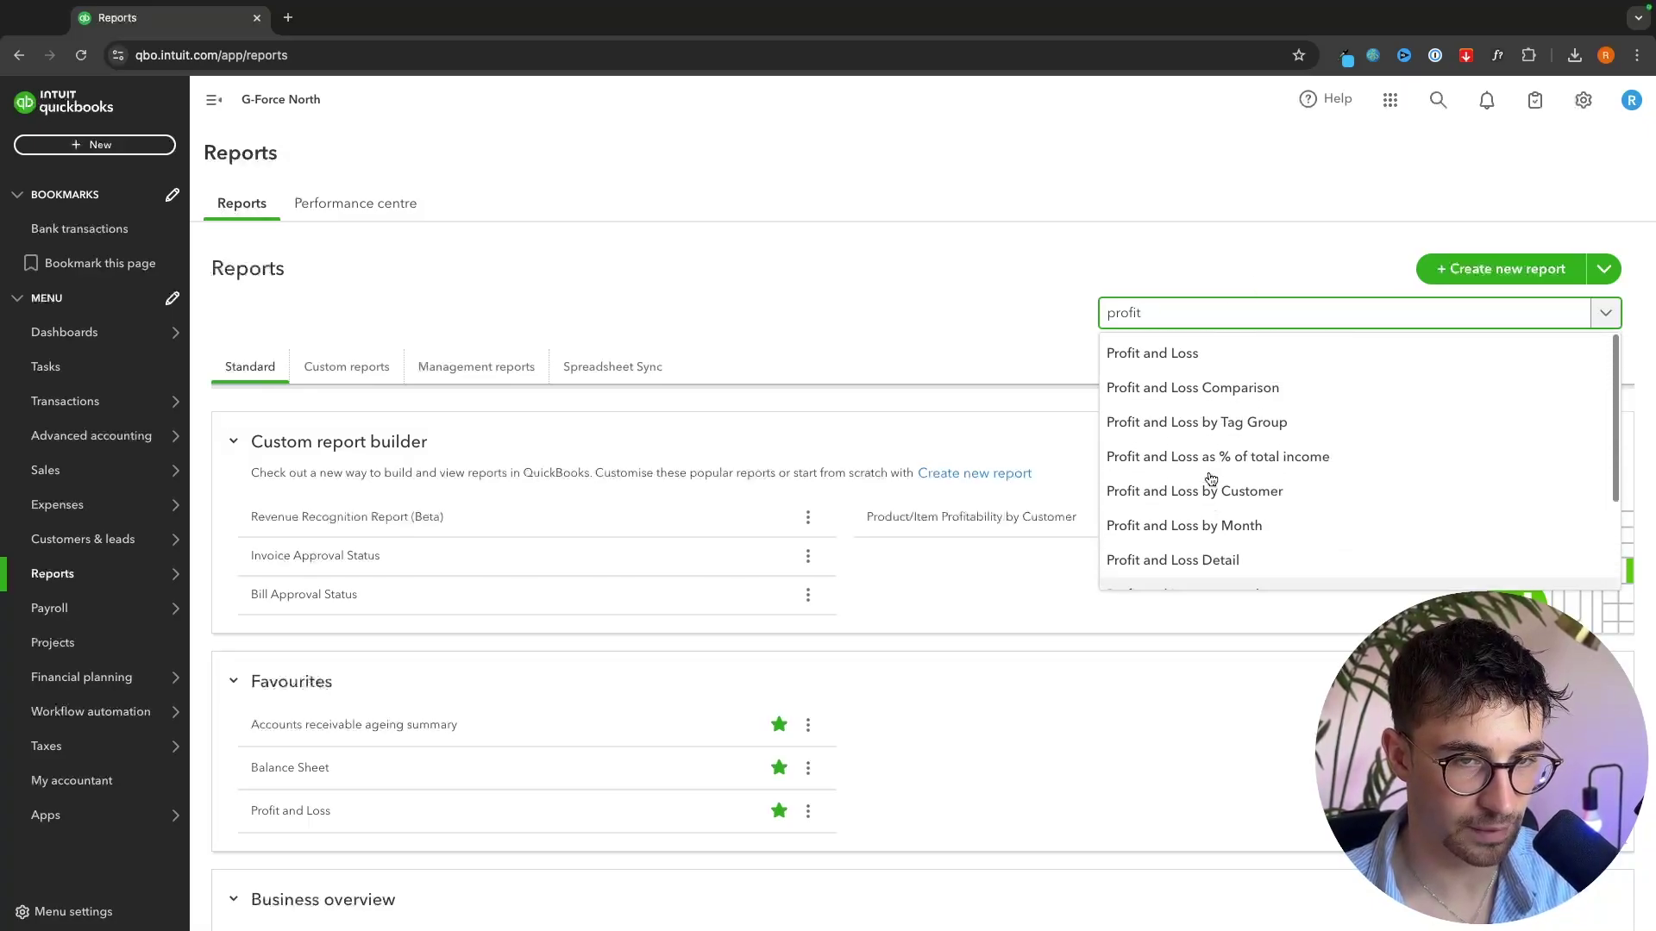
pyautogui.click(1190, 353)
# - Review the Profit and Loss: $7,450.00 income, $6,515.00 expenses, $935.00 net income
pyautogui.scroll(-1, 1328, 358)
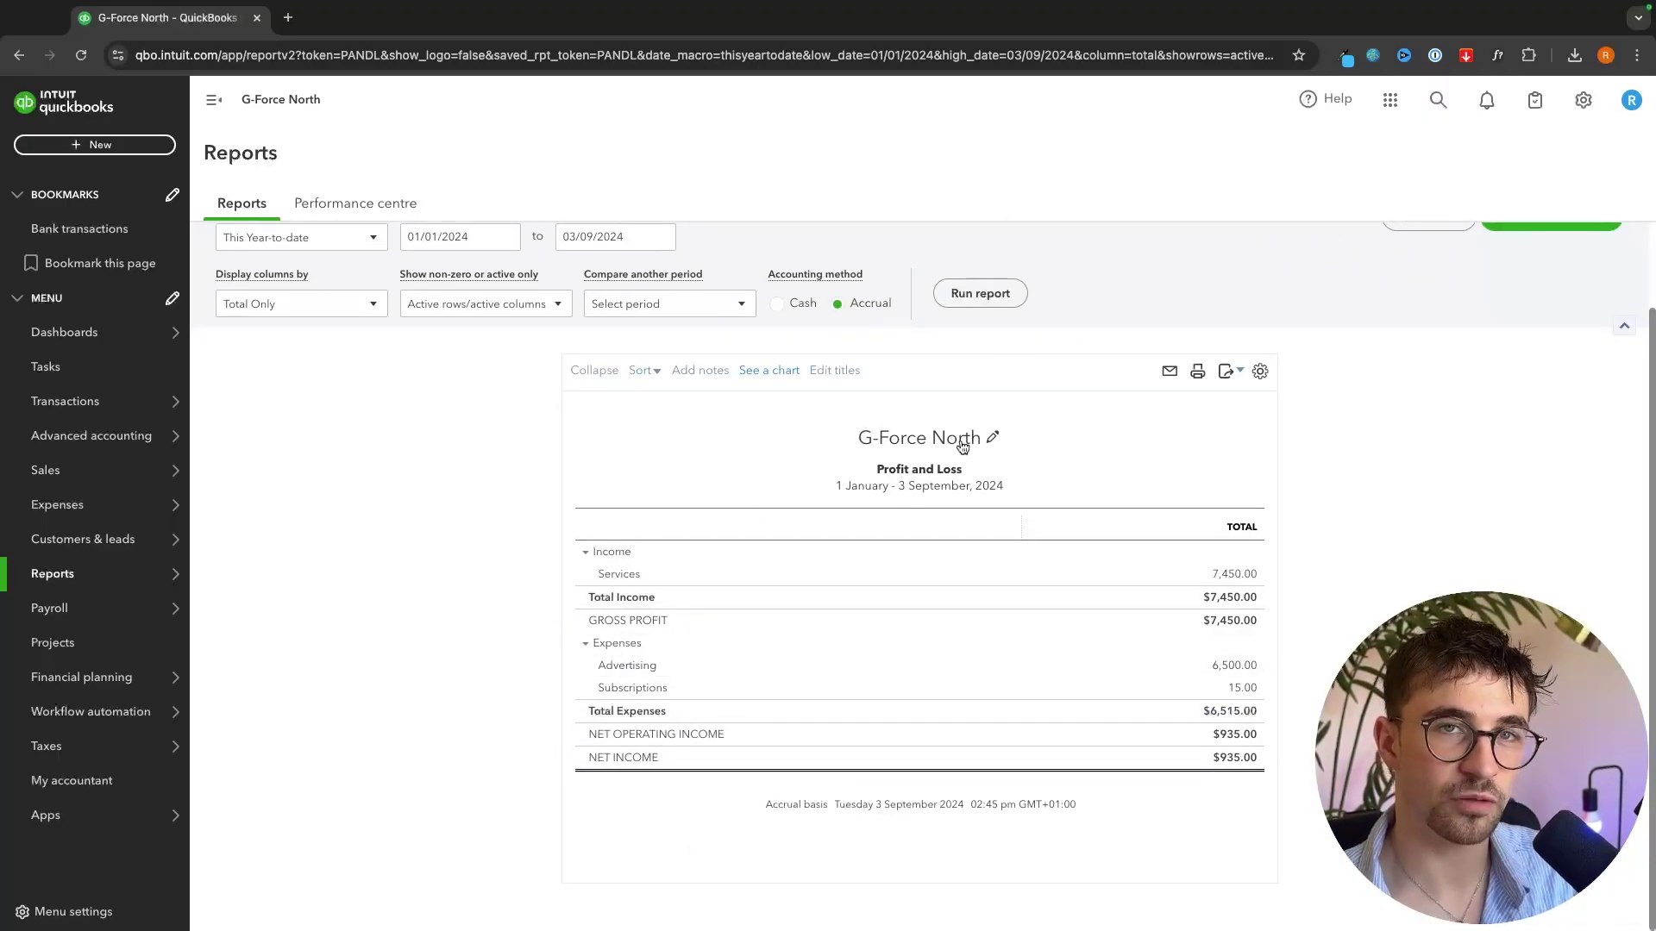
pyautogui.moveTo(52, 749)
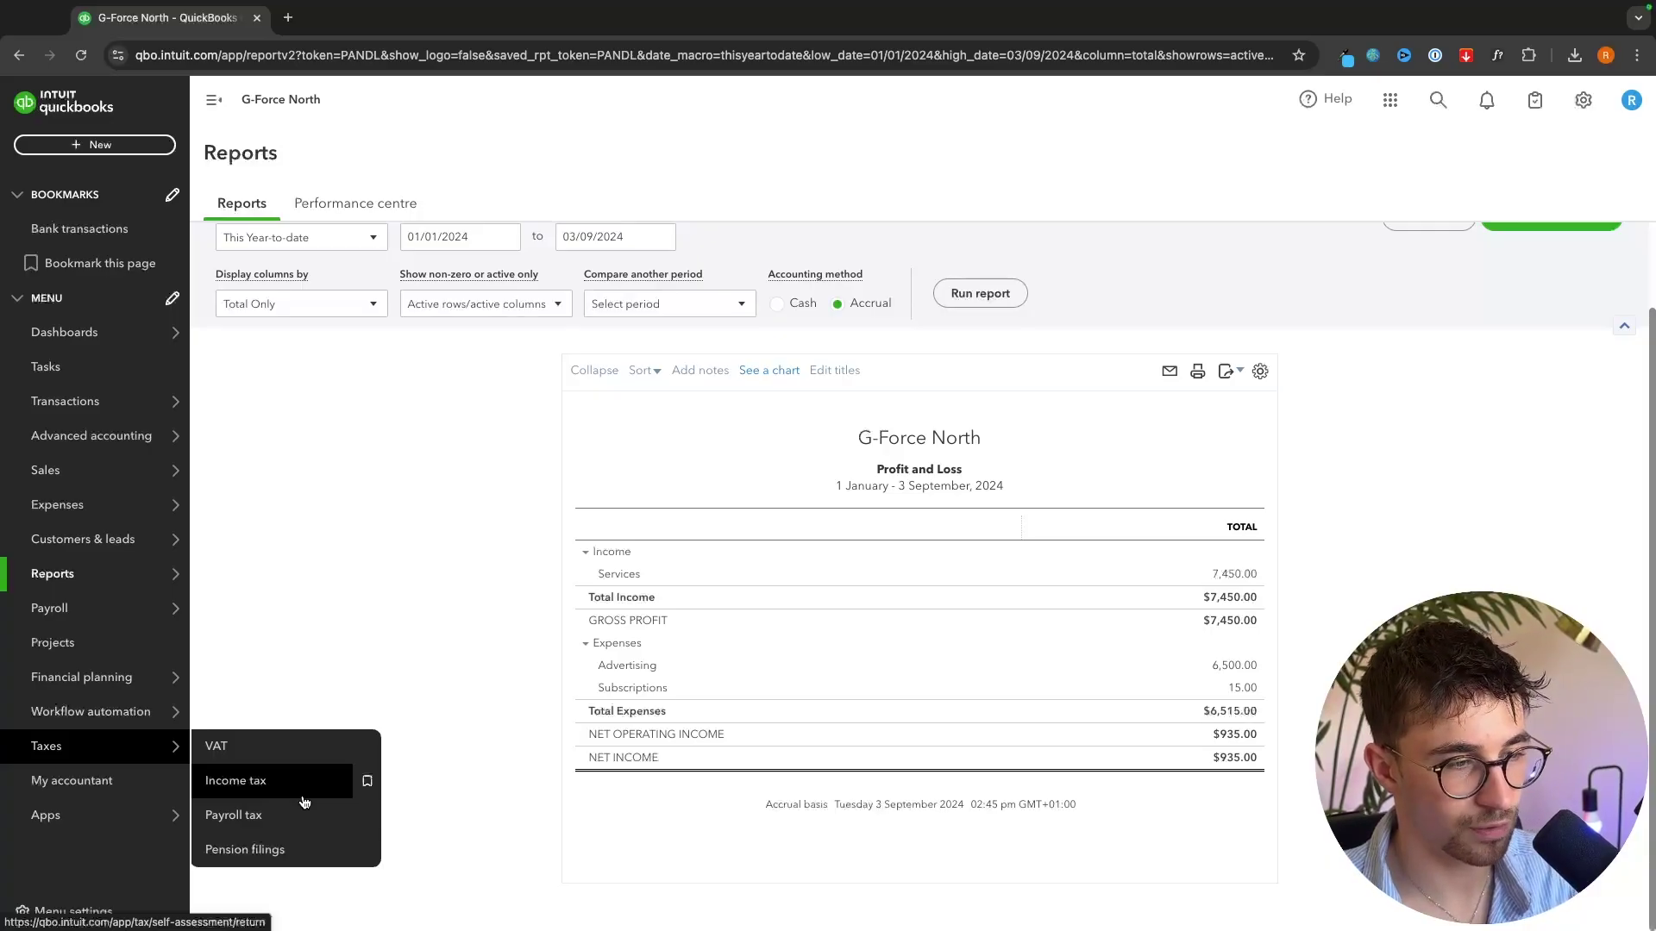
# - Open Taxes > VAT, close the Set up VAT wizard unsaved, and view Income tax
pyautogui.click(226, 749)
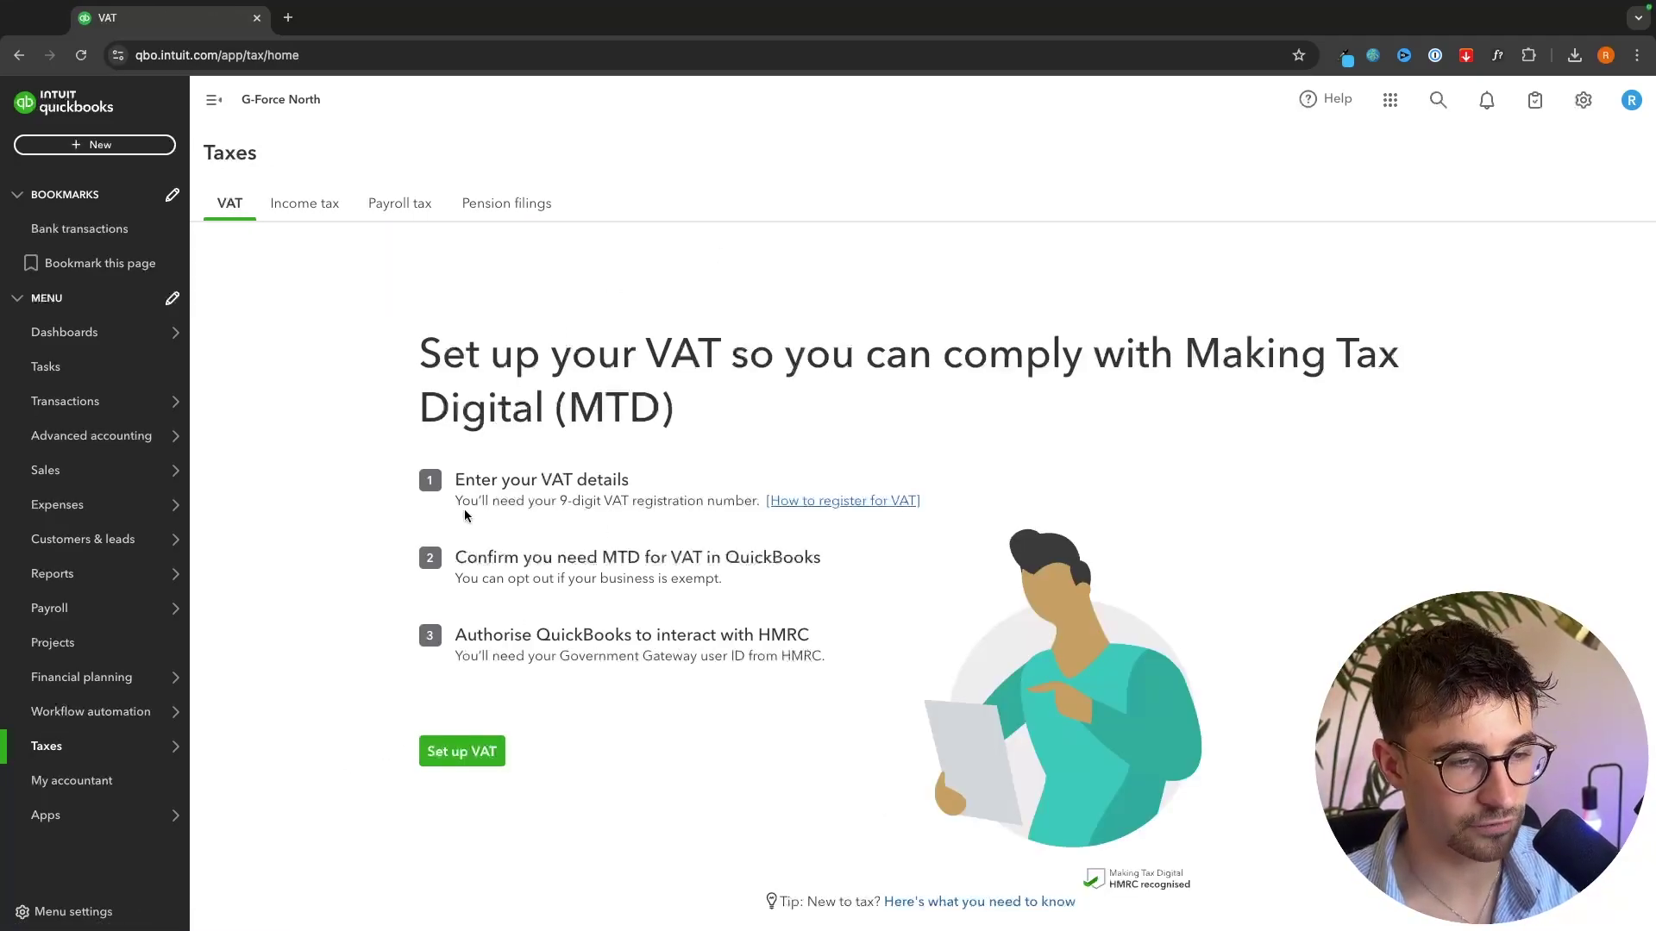
pyautogui.click(447, 756)
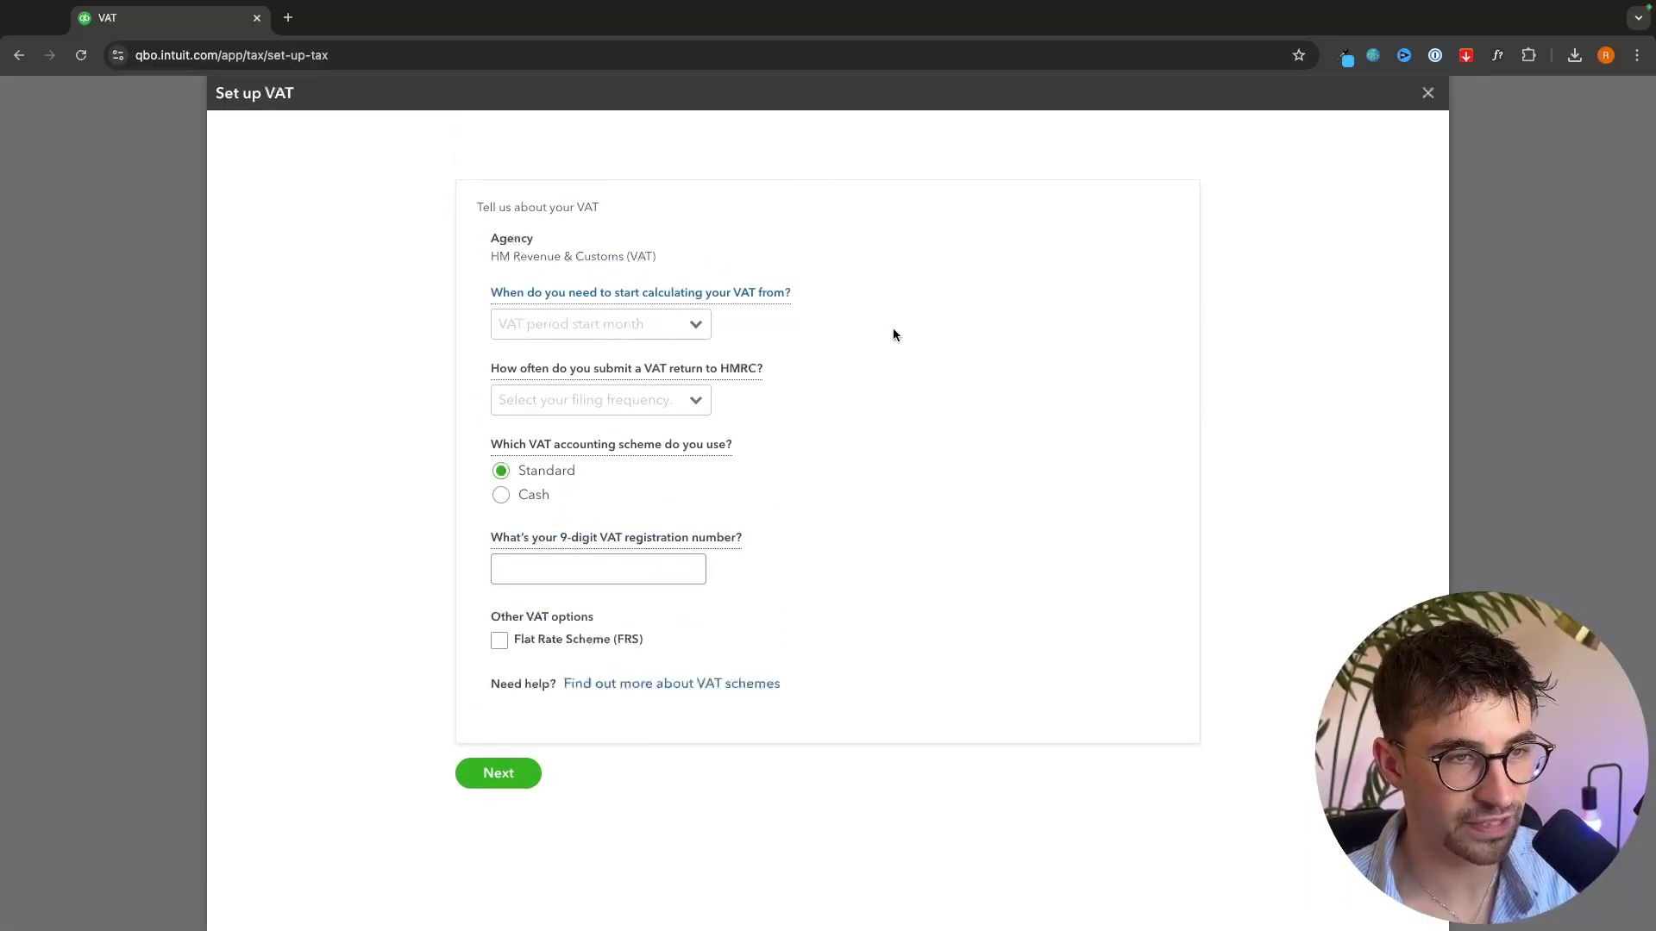
pyautogui.click(1427, 92)
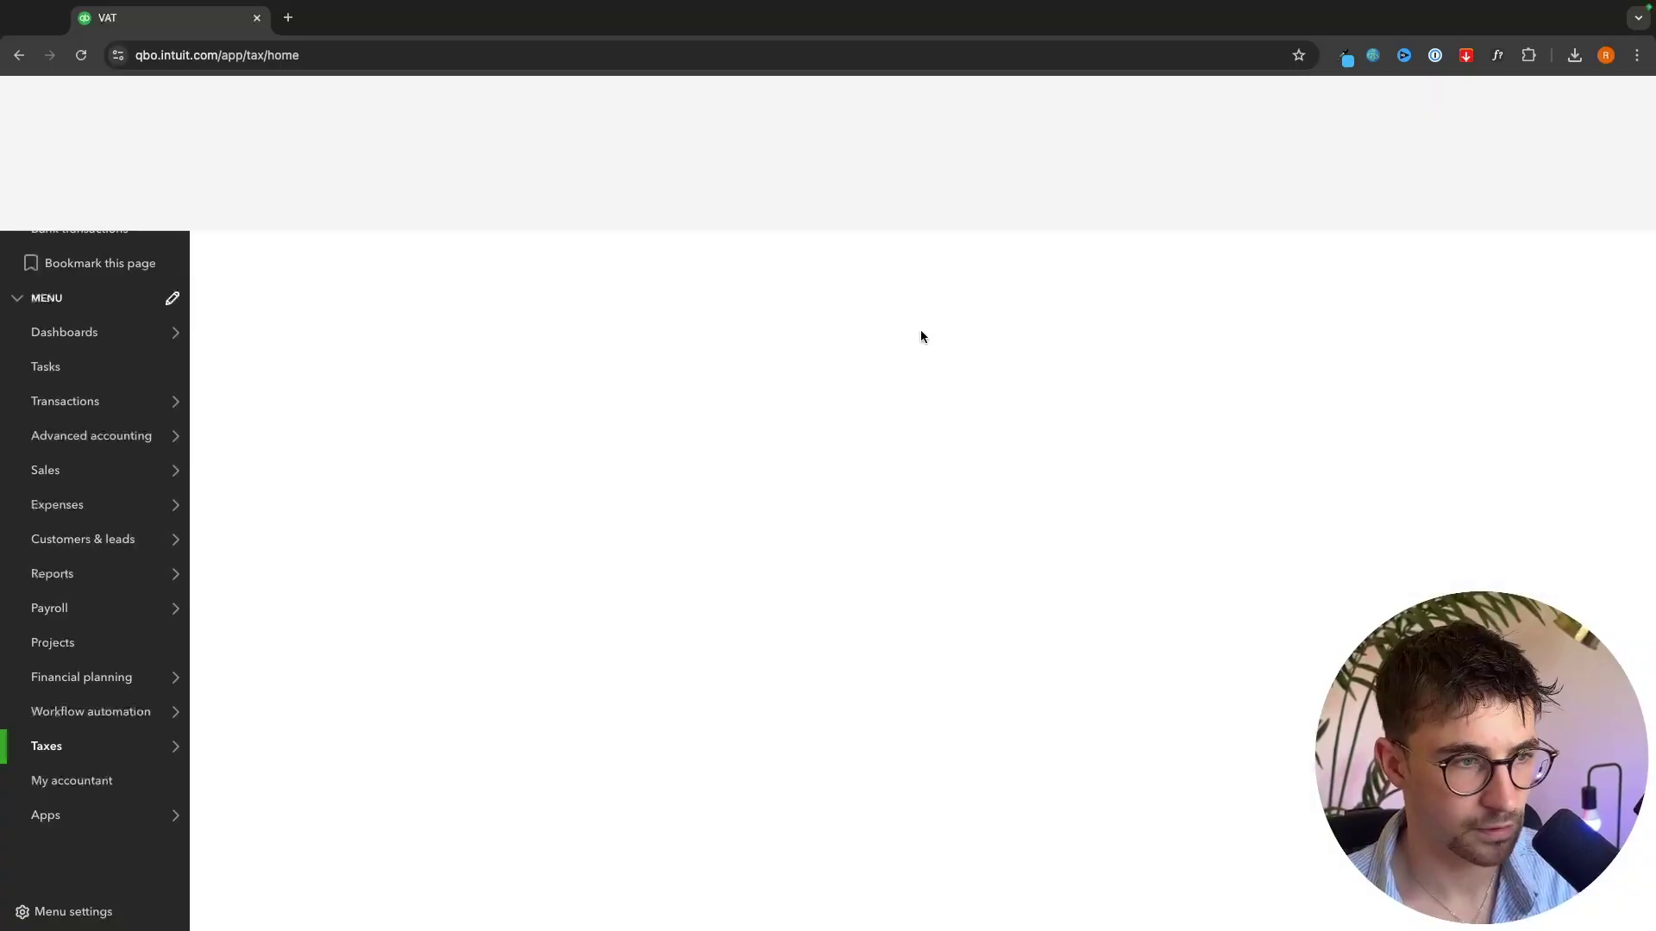
pyautogui.moveTo(129, 746)
pyautogui.click(239, 779)
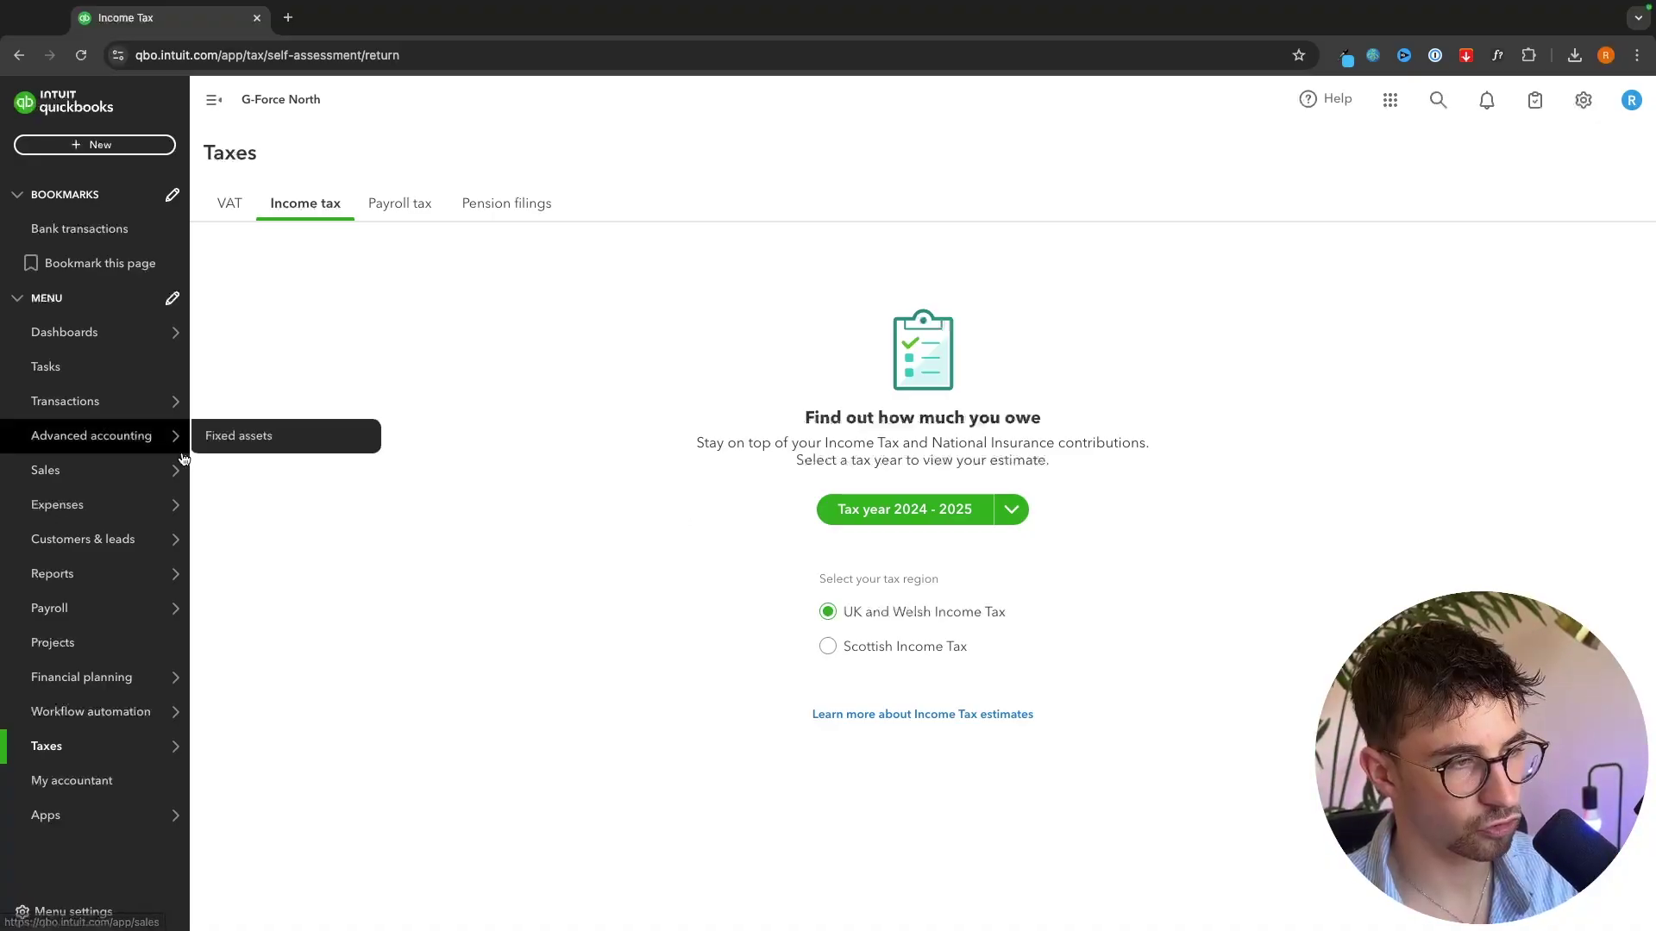
# - Start a new invoice with a new customer, then discard both without saving
pyautogui.moveTo(169, 474)
pyautogui.click(340, 542)
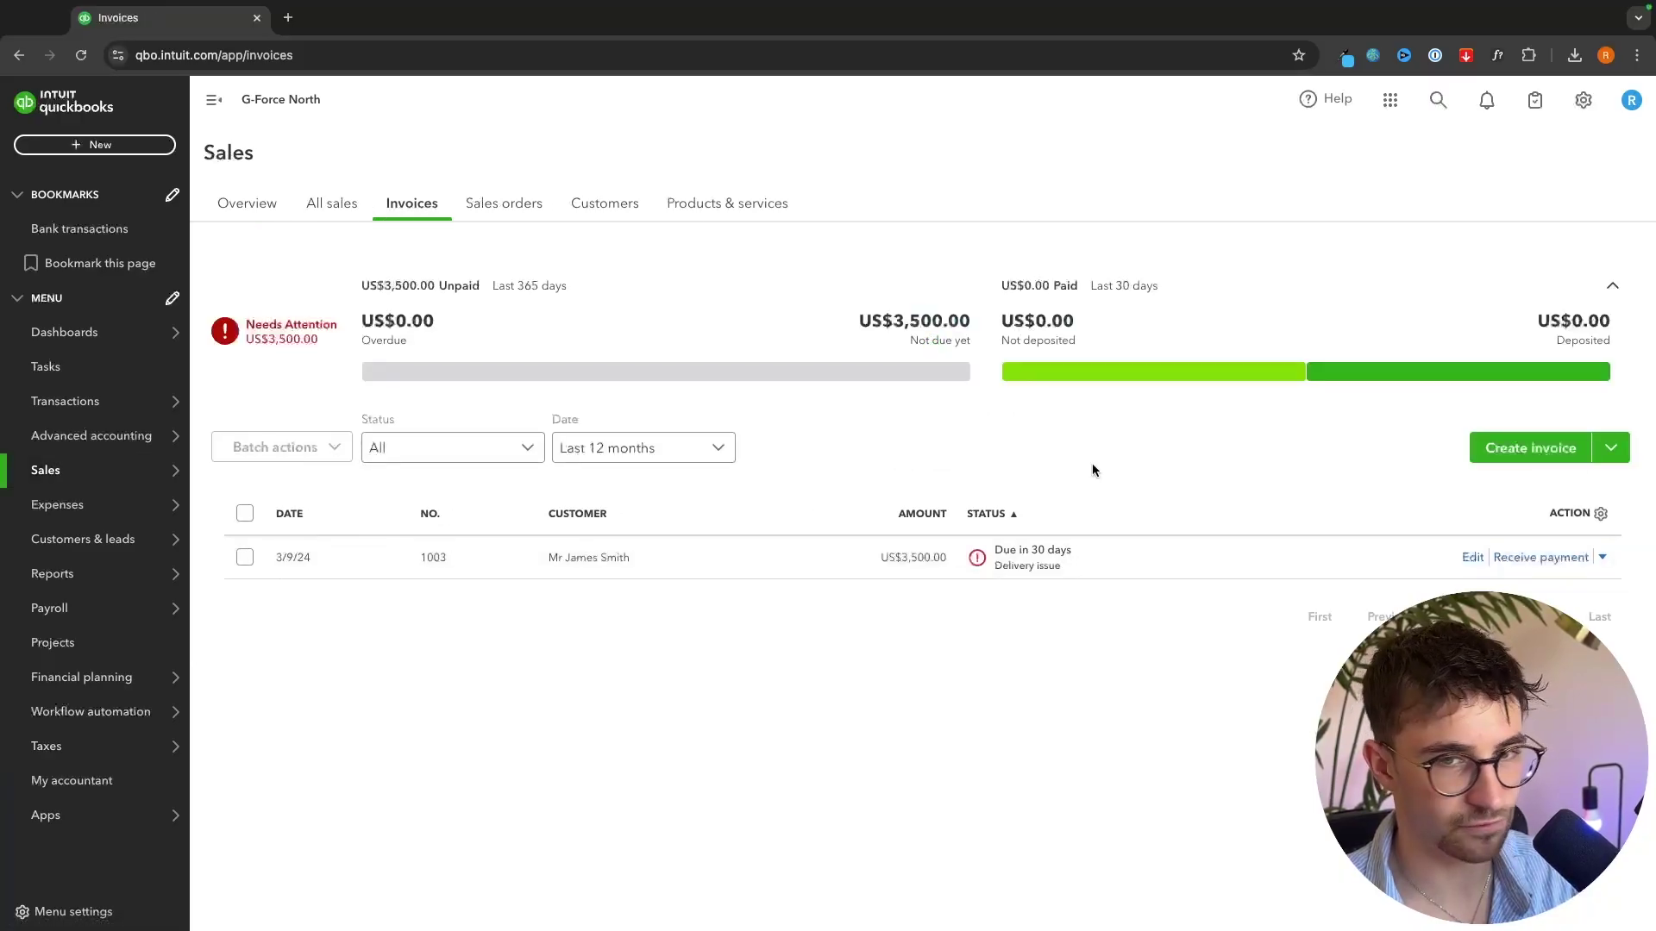
pyautogui.click(1513, 441)
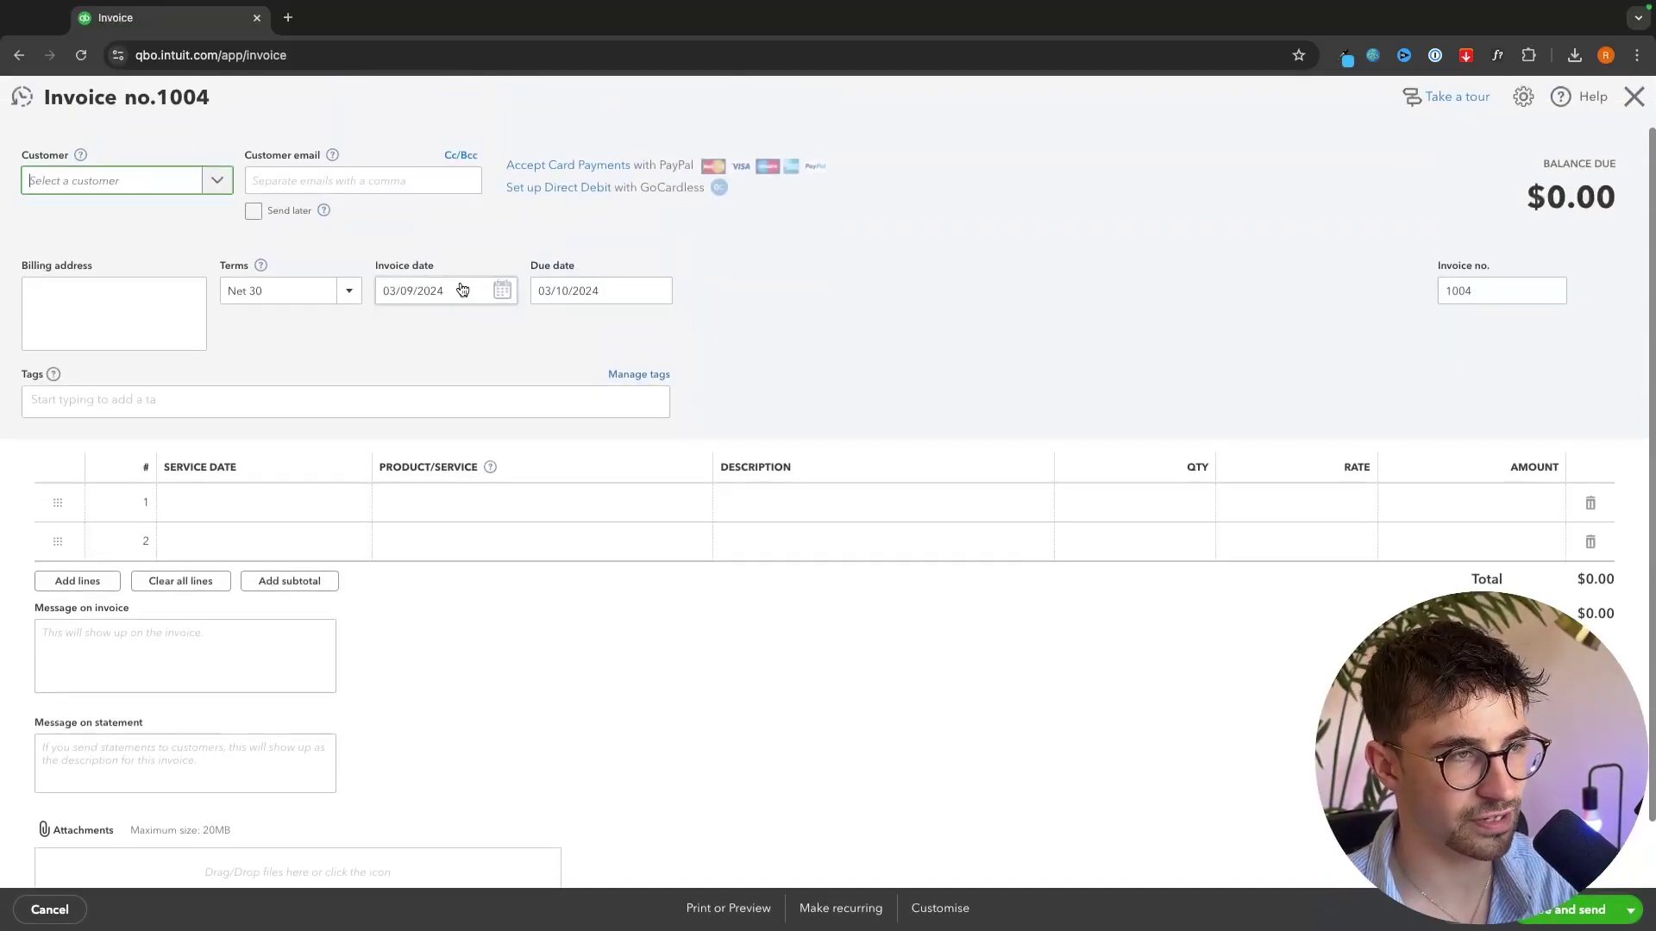
pyautogui.click(189, 183)
pyautogui.click(173, 223)
pyautogui.scroll(-2, 1315, 441)
pyautogui.scroll(-1, 1251, 397)
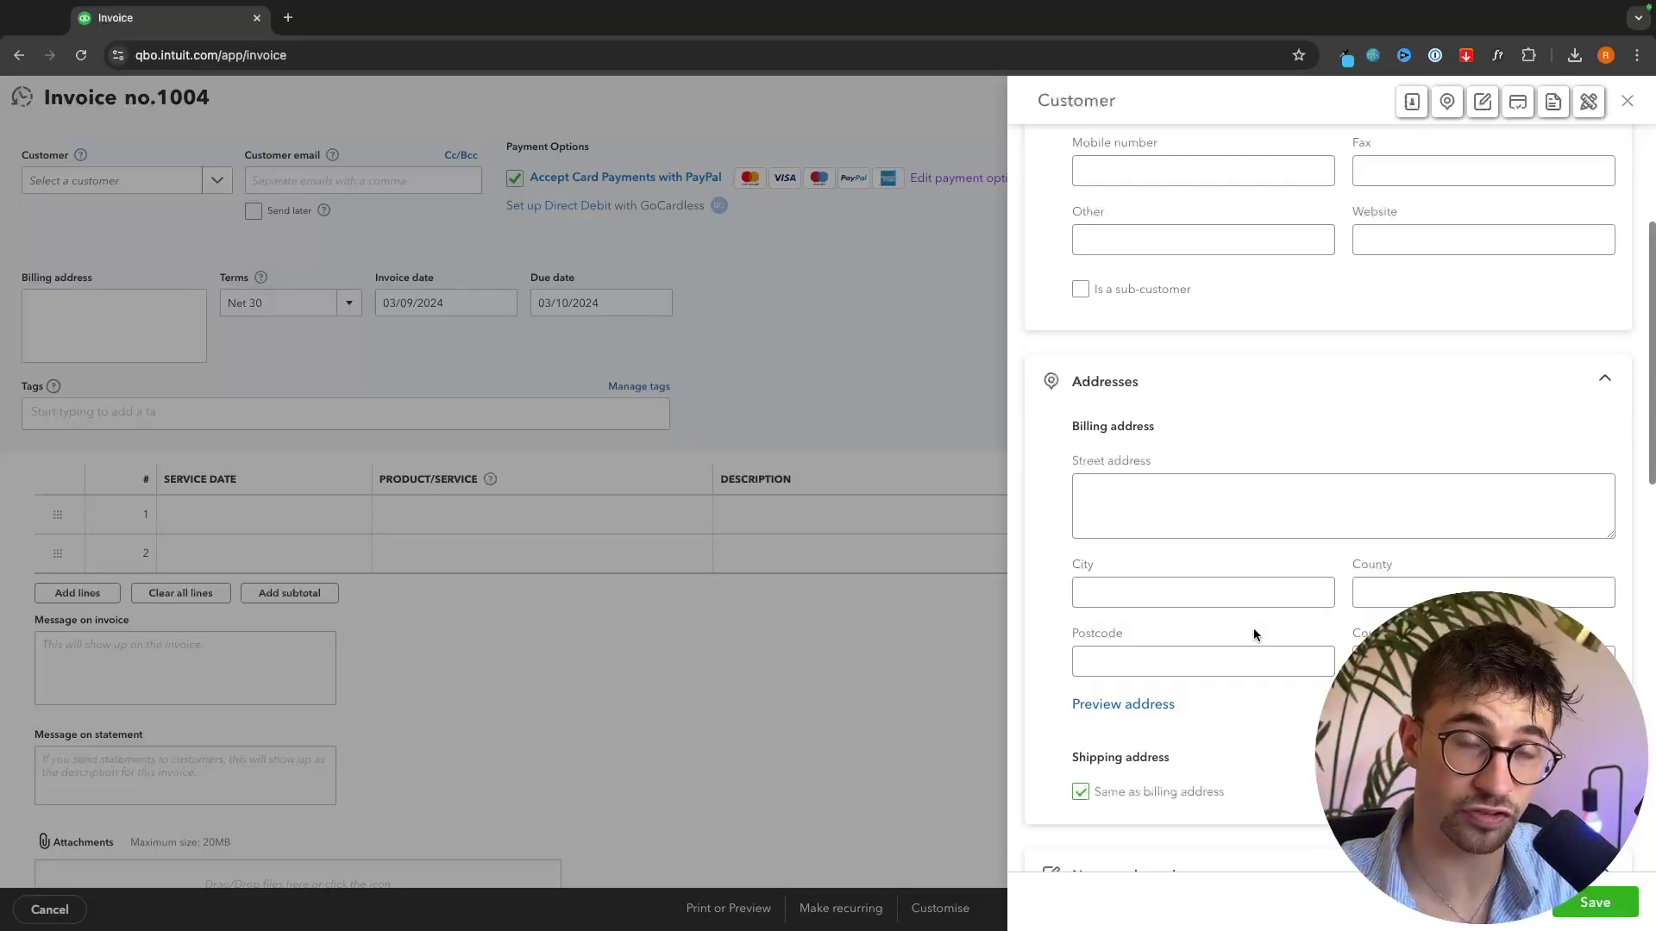
pyautogui.click(1627, 102)
pyautogui.click(1629, 103)
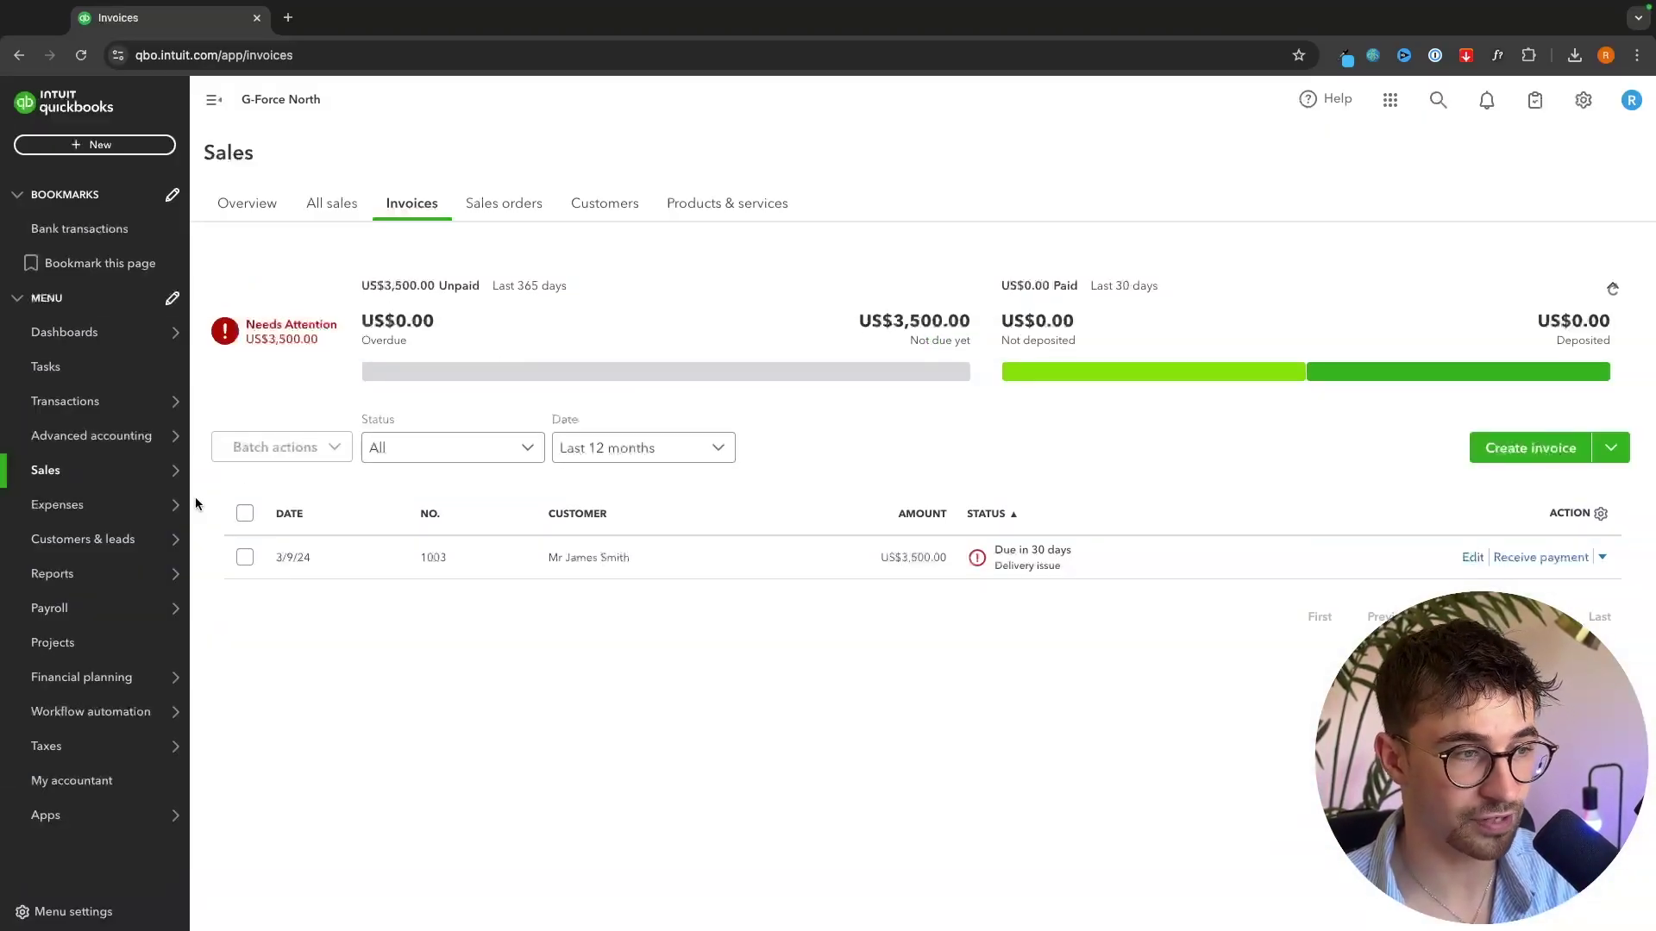
pyautogui.moveTo(172, 746)
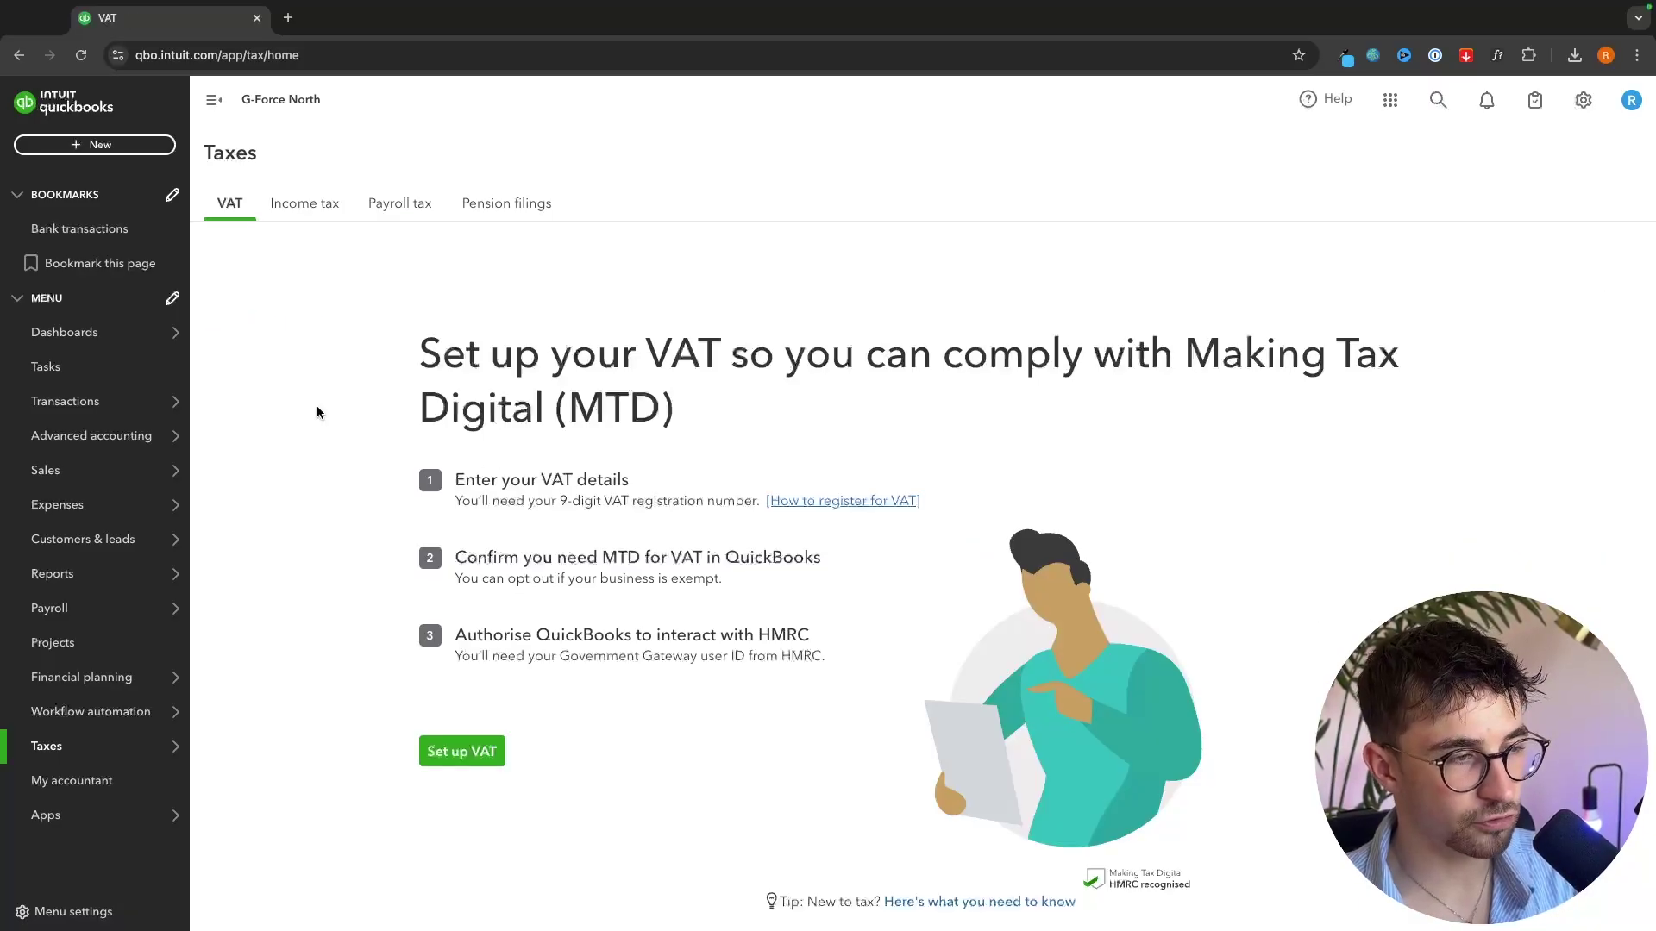
pyautogui.moveTo(34, 611)
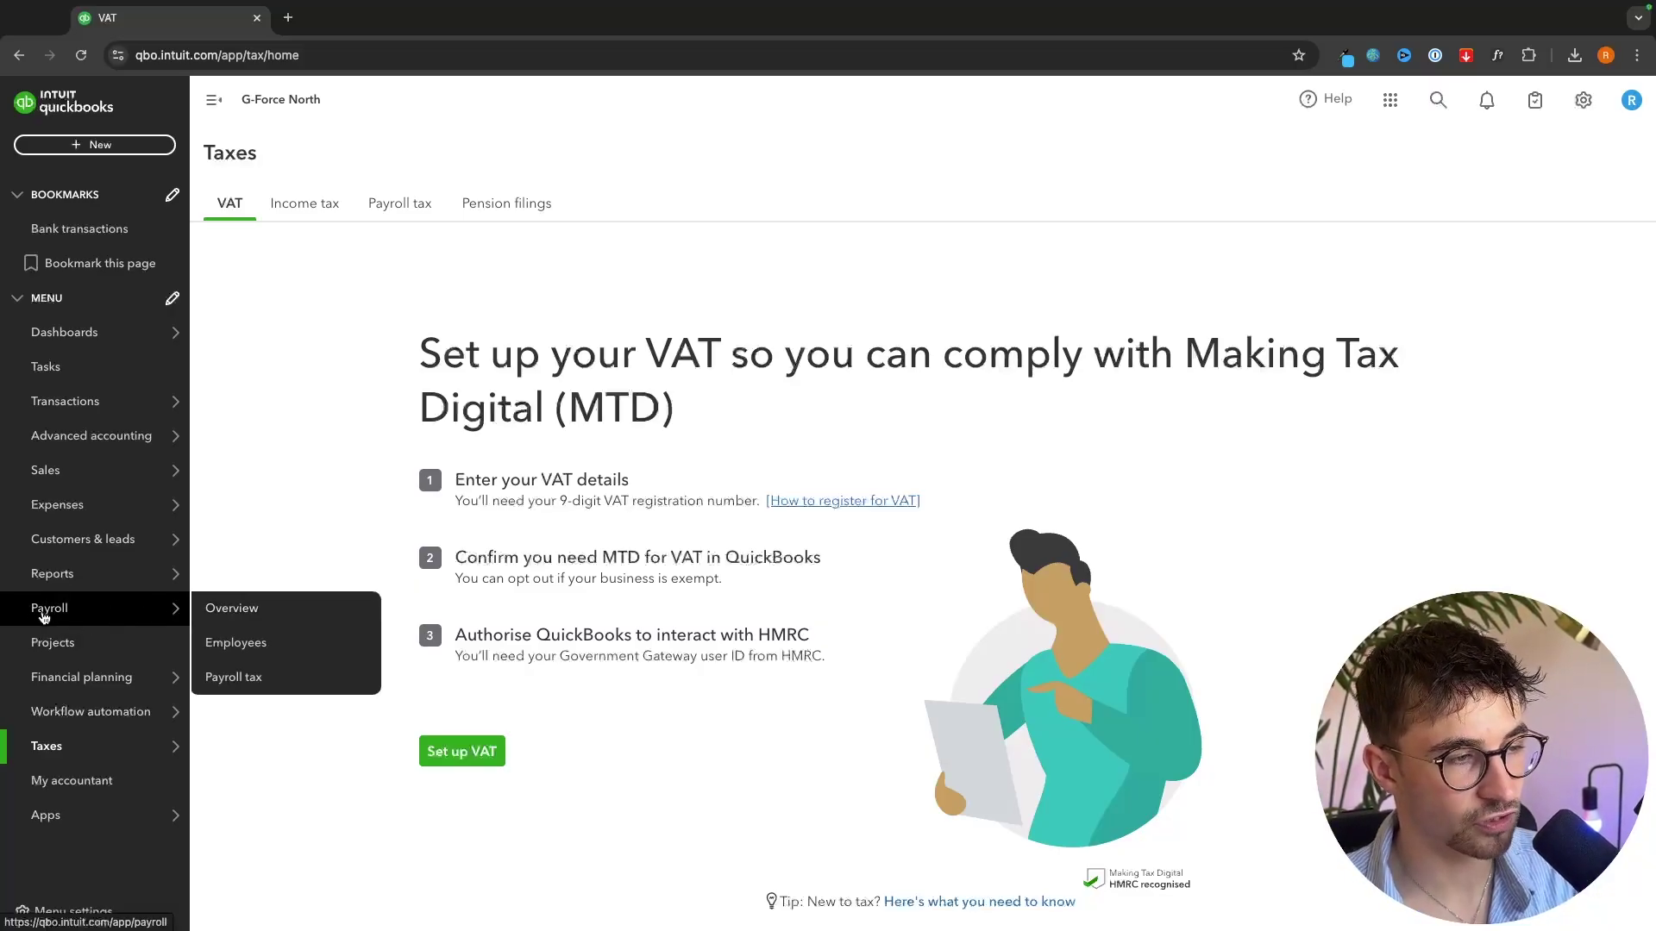
# - Start payroll setup, accept 06/09/2024 as first payday, and skip the past-payments question
pyautogui.click(243, 611)
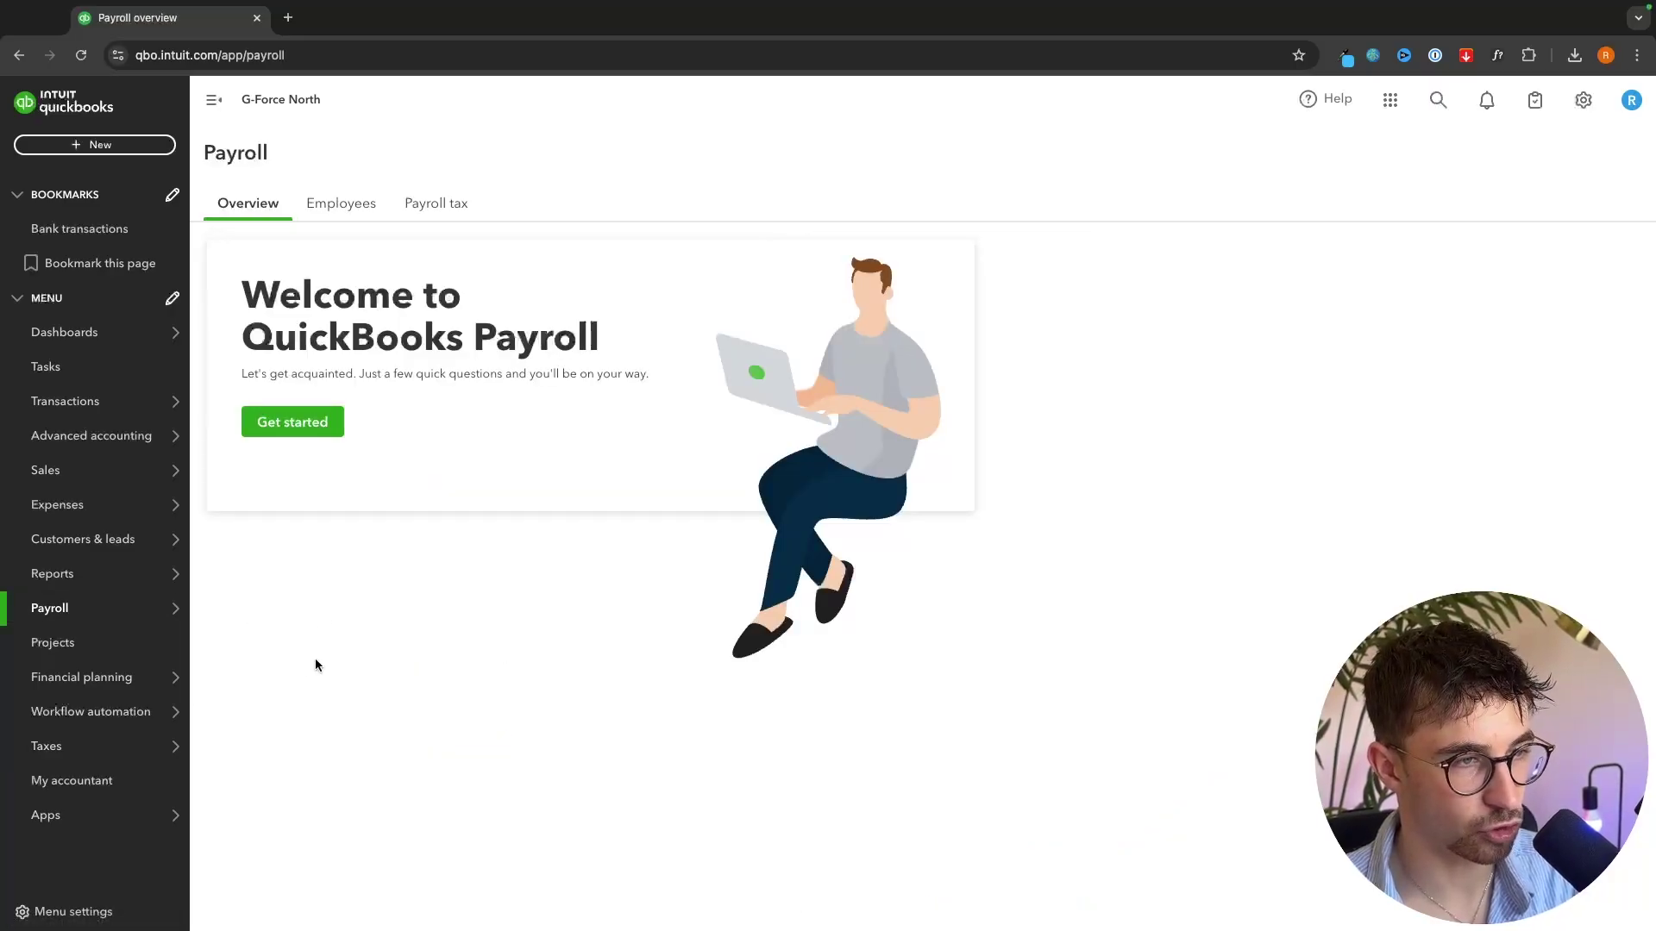
pyautogui.click(342, 434)
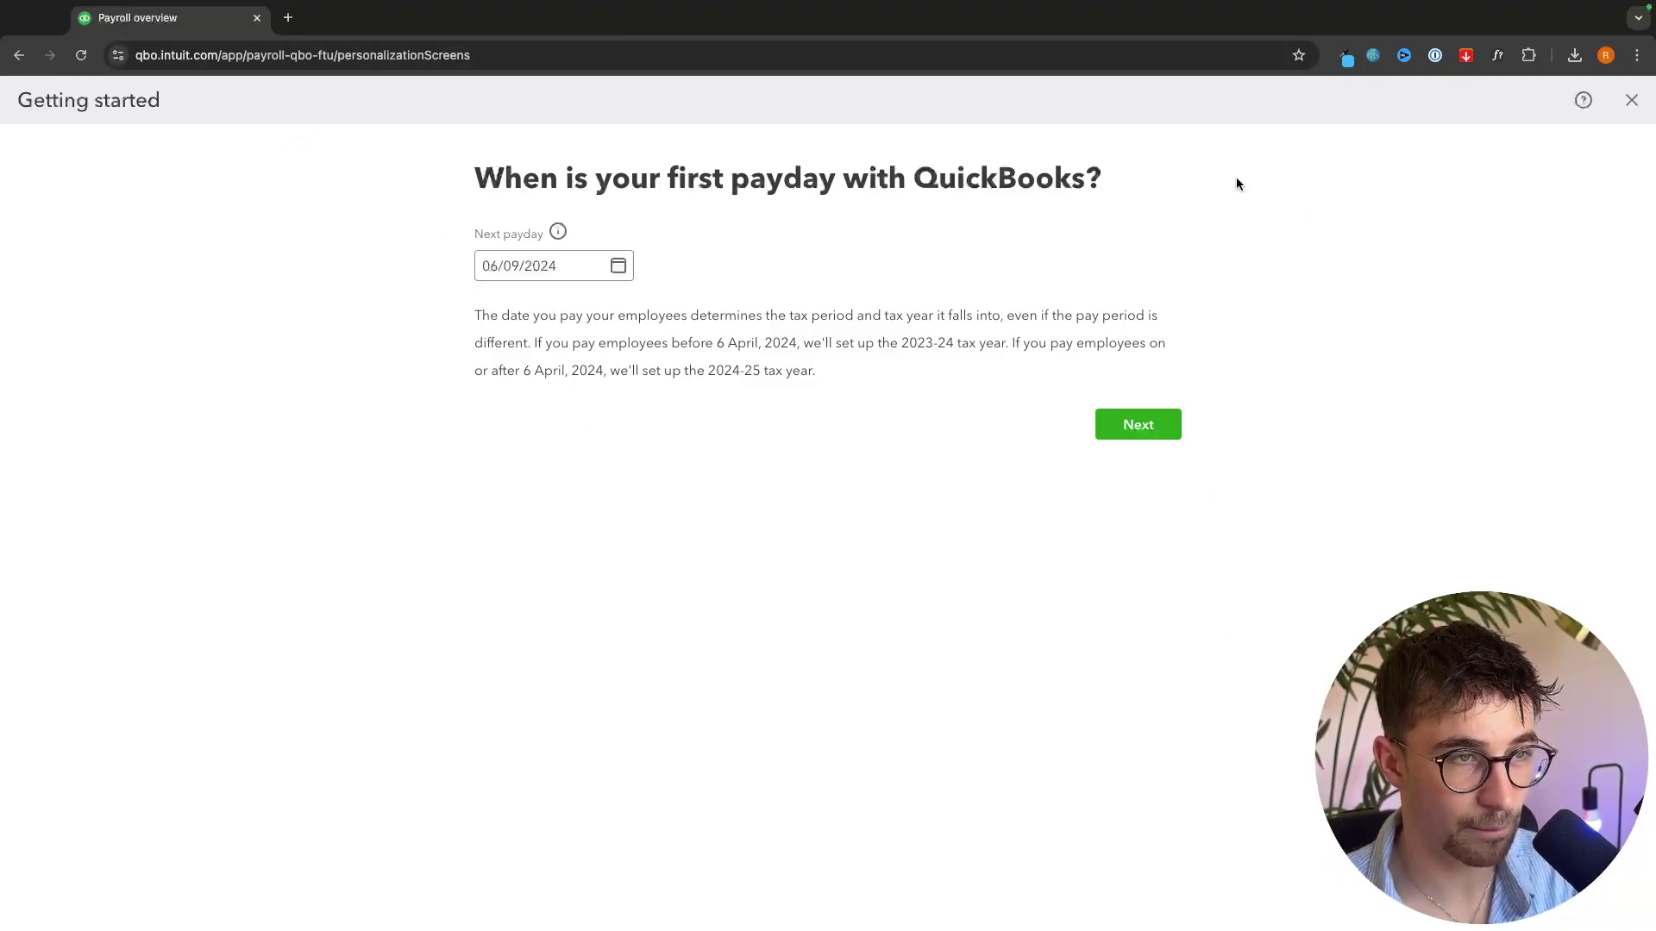
pyautogui.moveTo(477, 238); pyautogui.dragTo(573, 232)
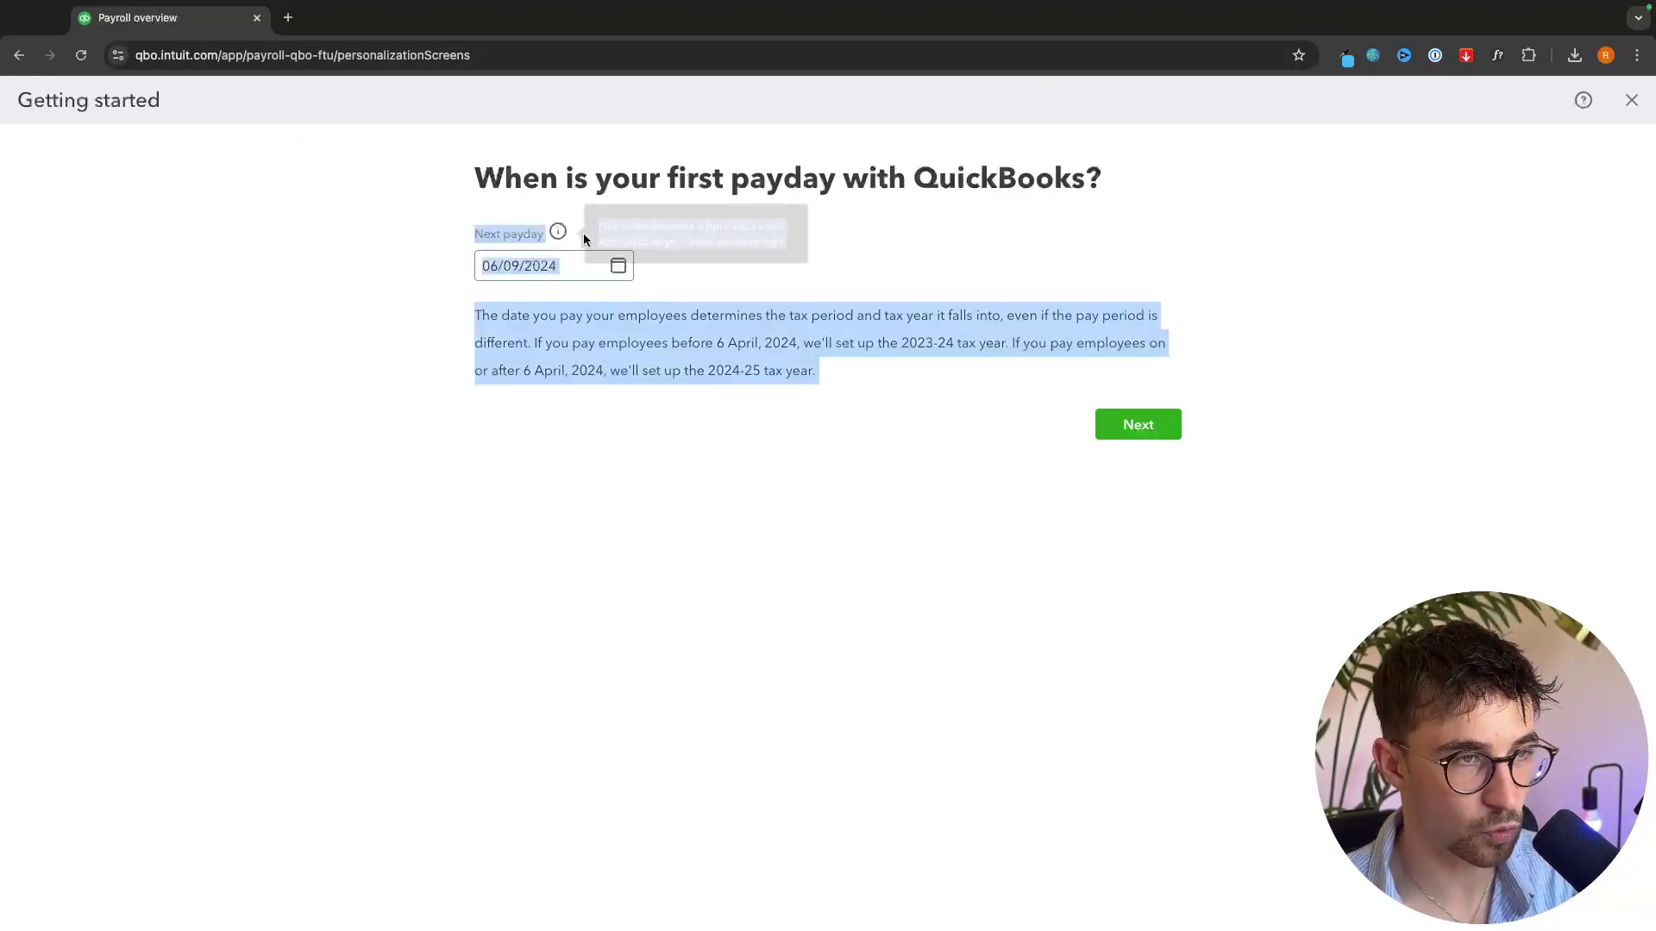
pyautogui.click(729, 309)
pyautogui.click(1138, 424)
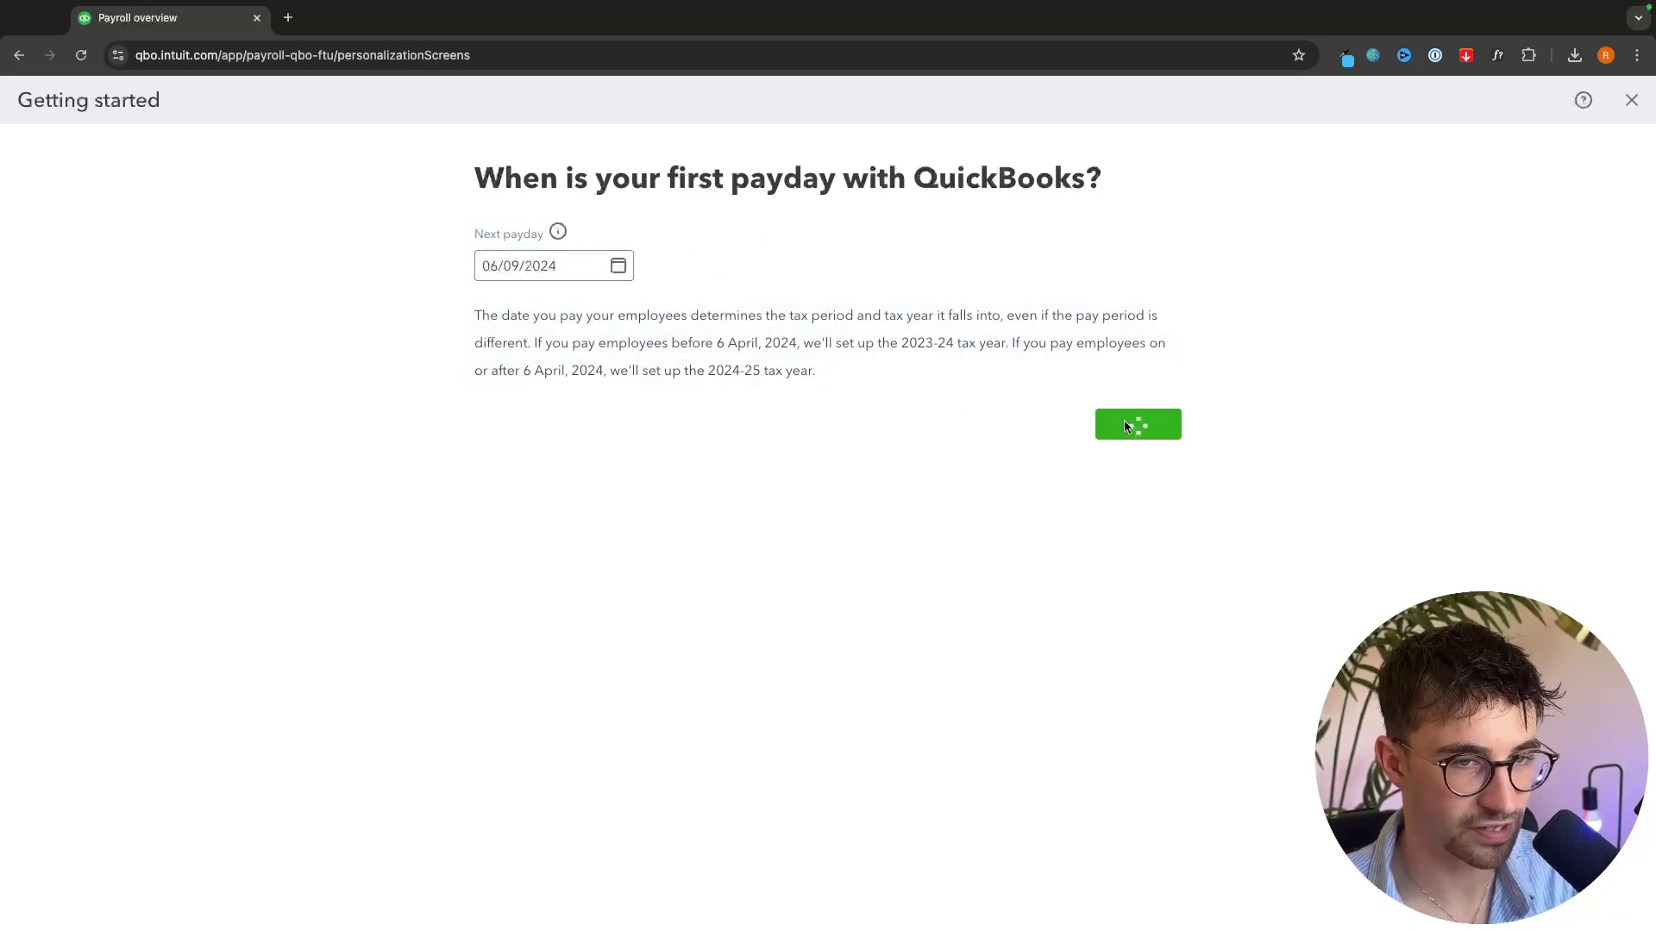
pyautogui.moveTo(476, 182); pyautogui.dragTo(918, 220)
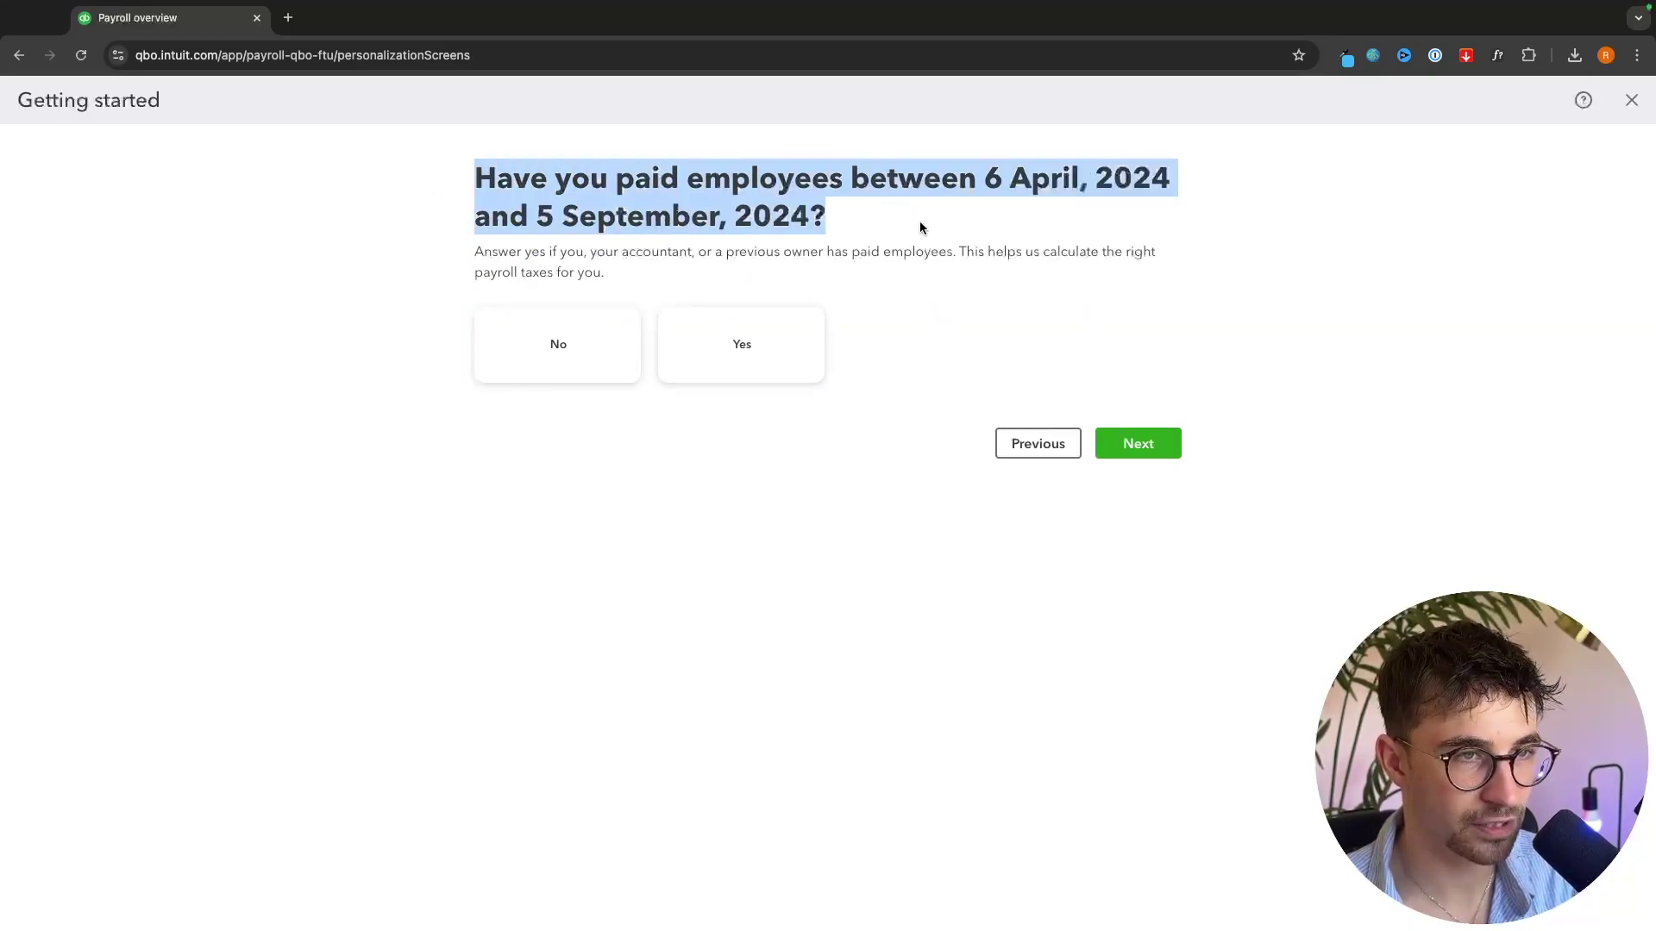
pyautogui.click(788, 120)
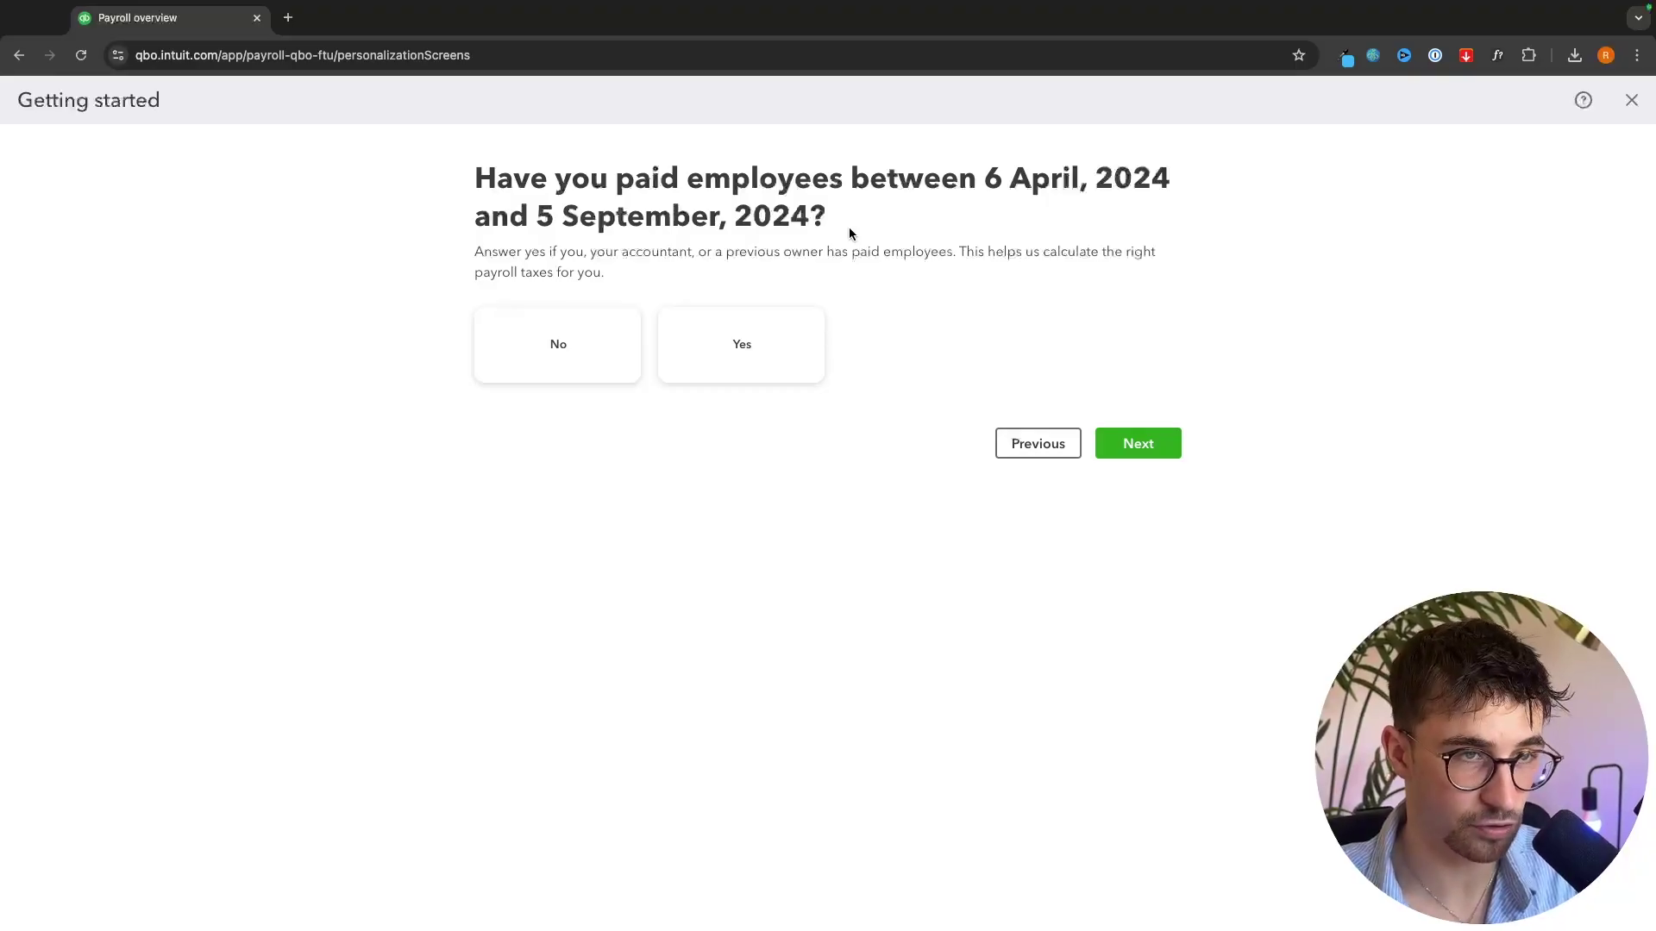
pyautogui.click(1138, 443)
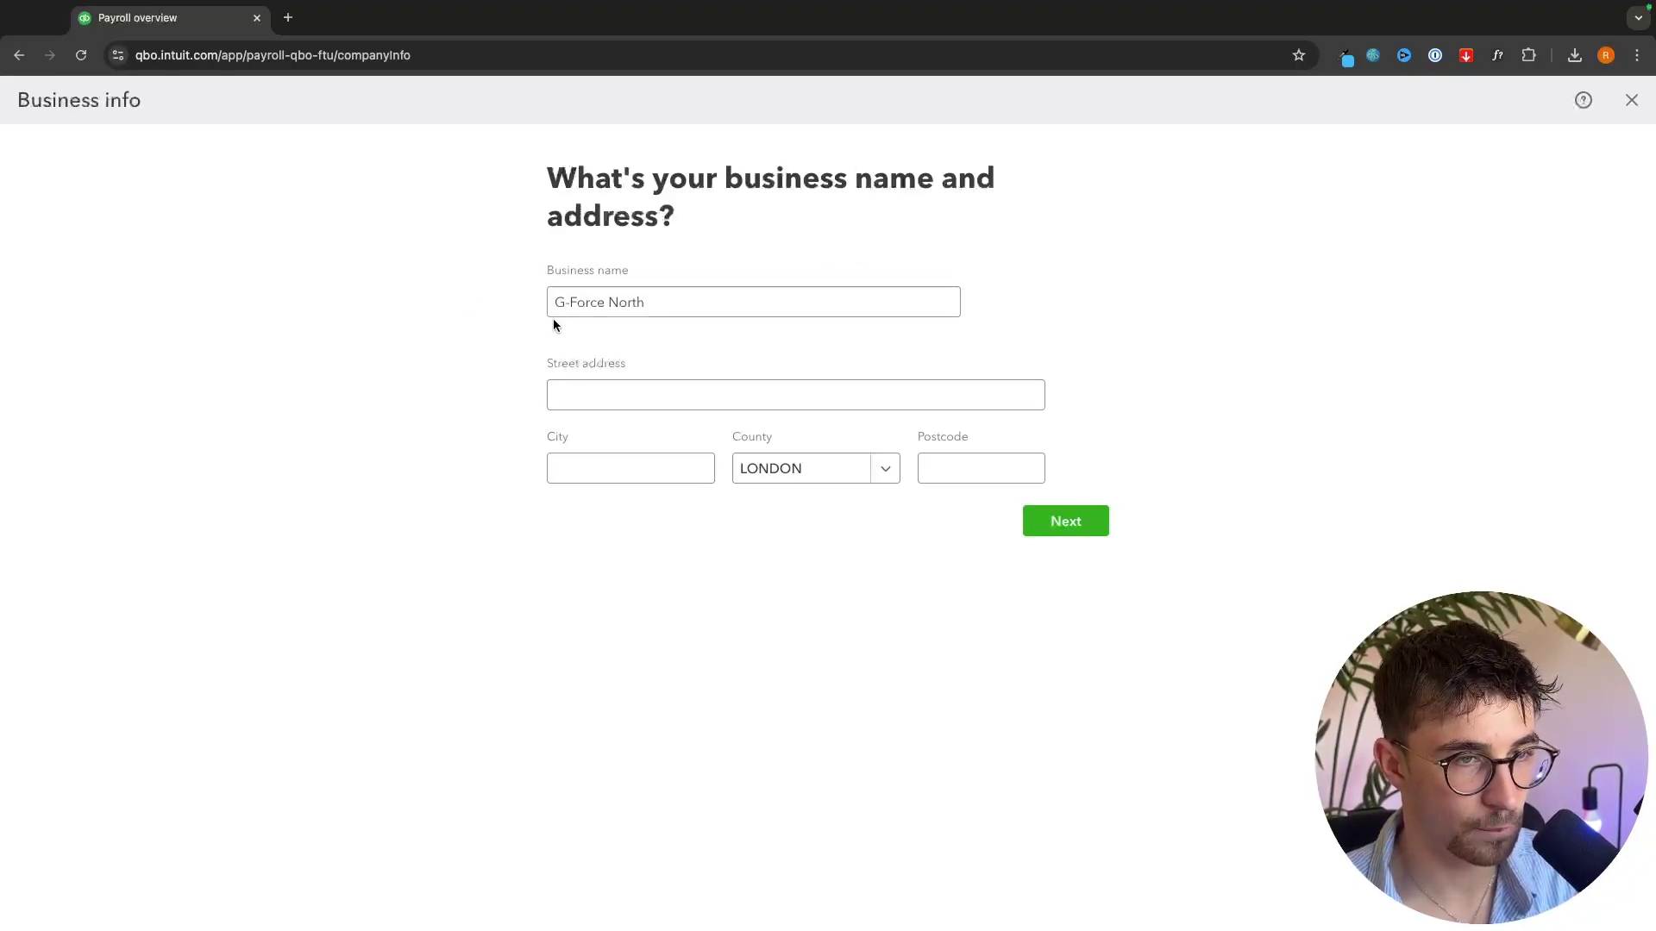
# - Confirm G-Force North business details and enter the payroll contact's first and last name
pyautogui.click(1083, 536)
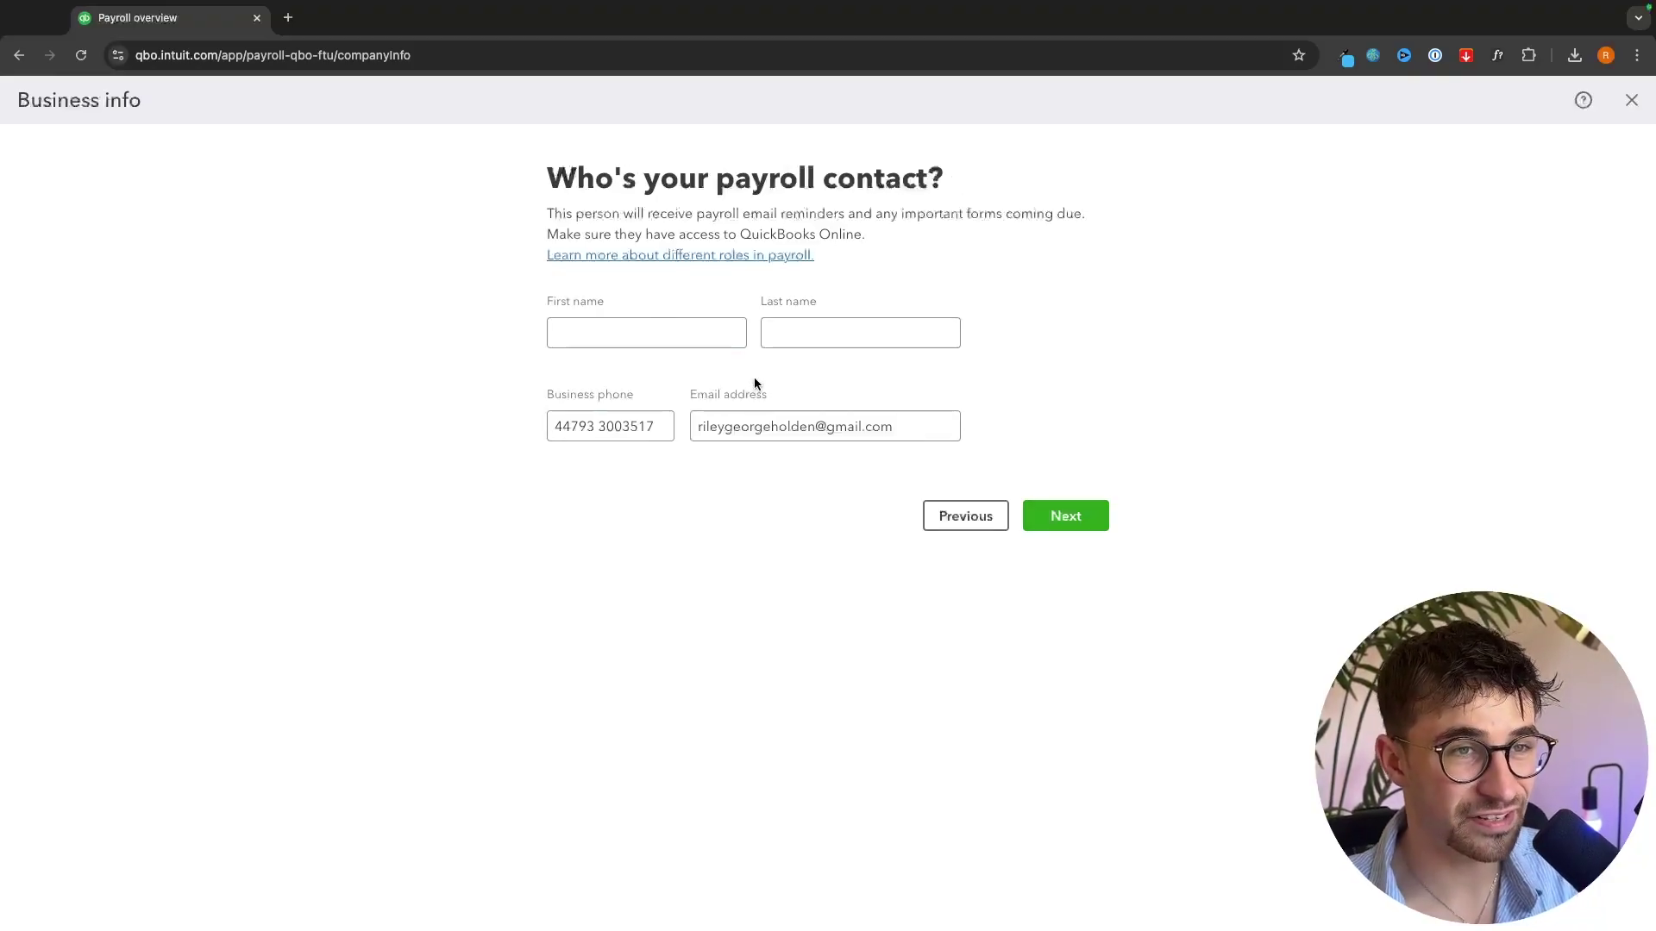
pyautogui.moveTo(696, 179); pyautogui.dragTo(970, 184)
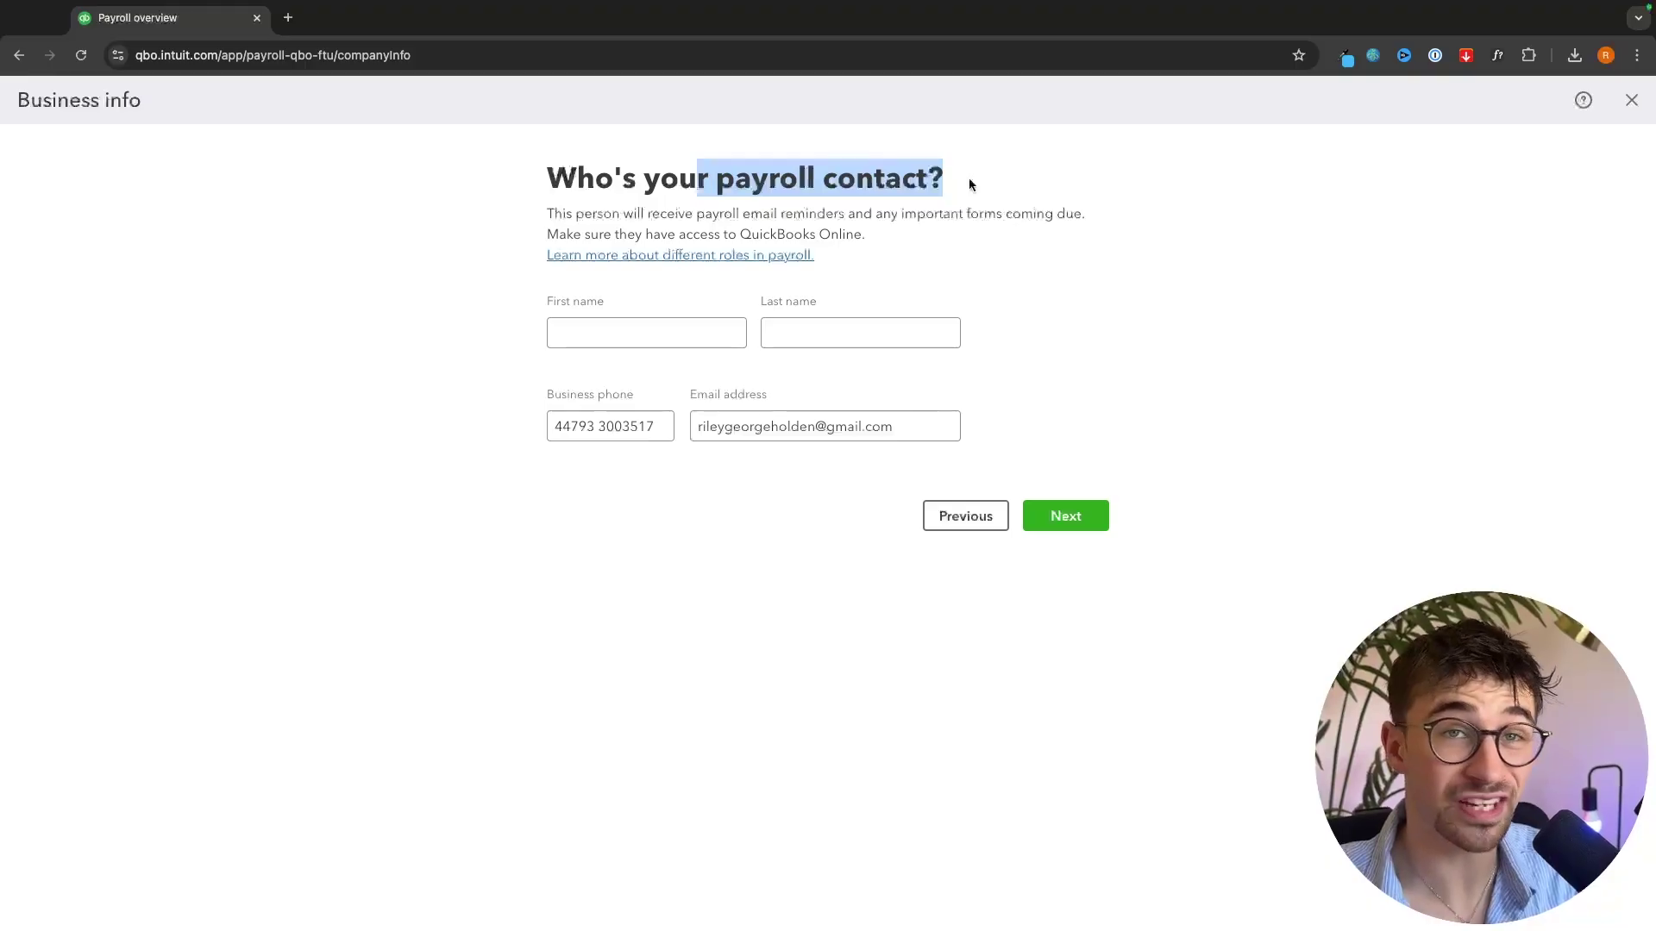
pyautogui.click(670, 334)
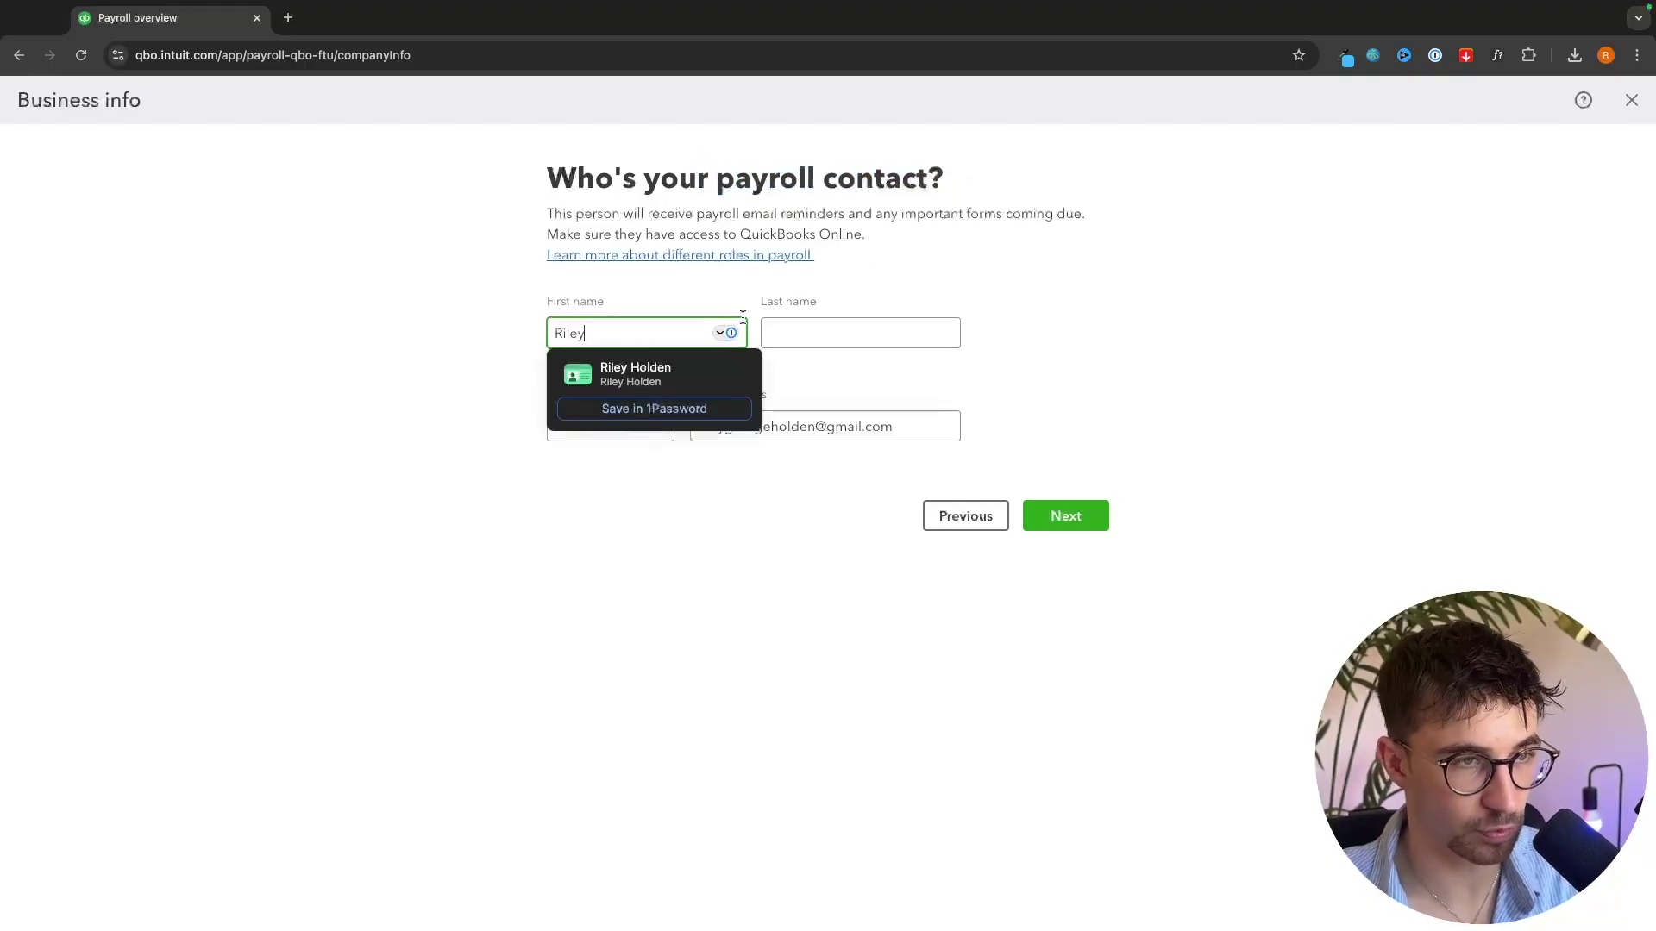
pyautogui.click(850, 331)
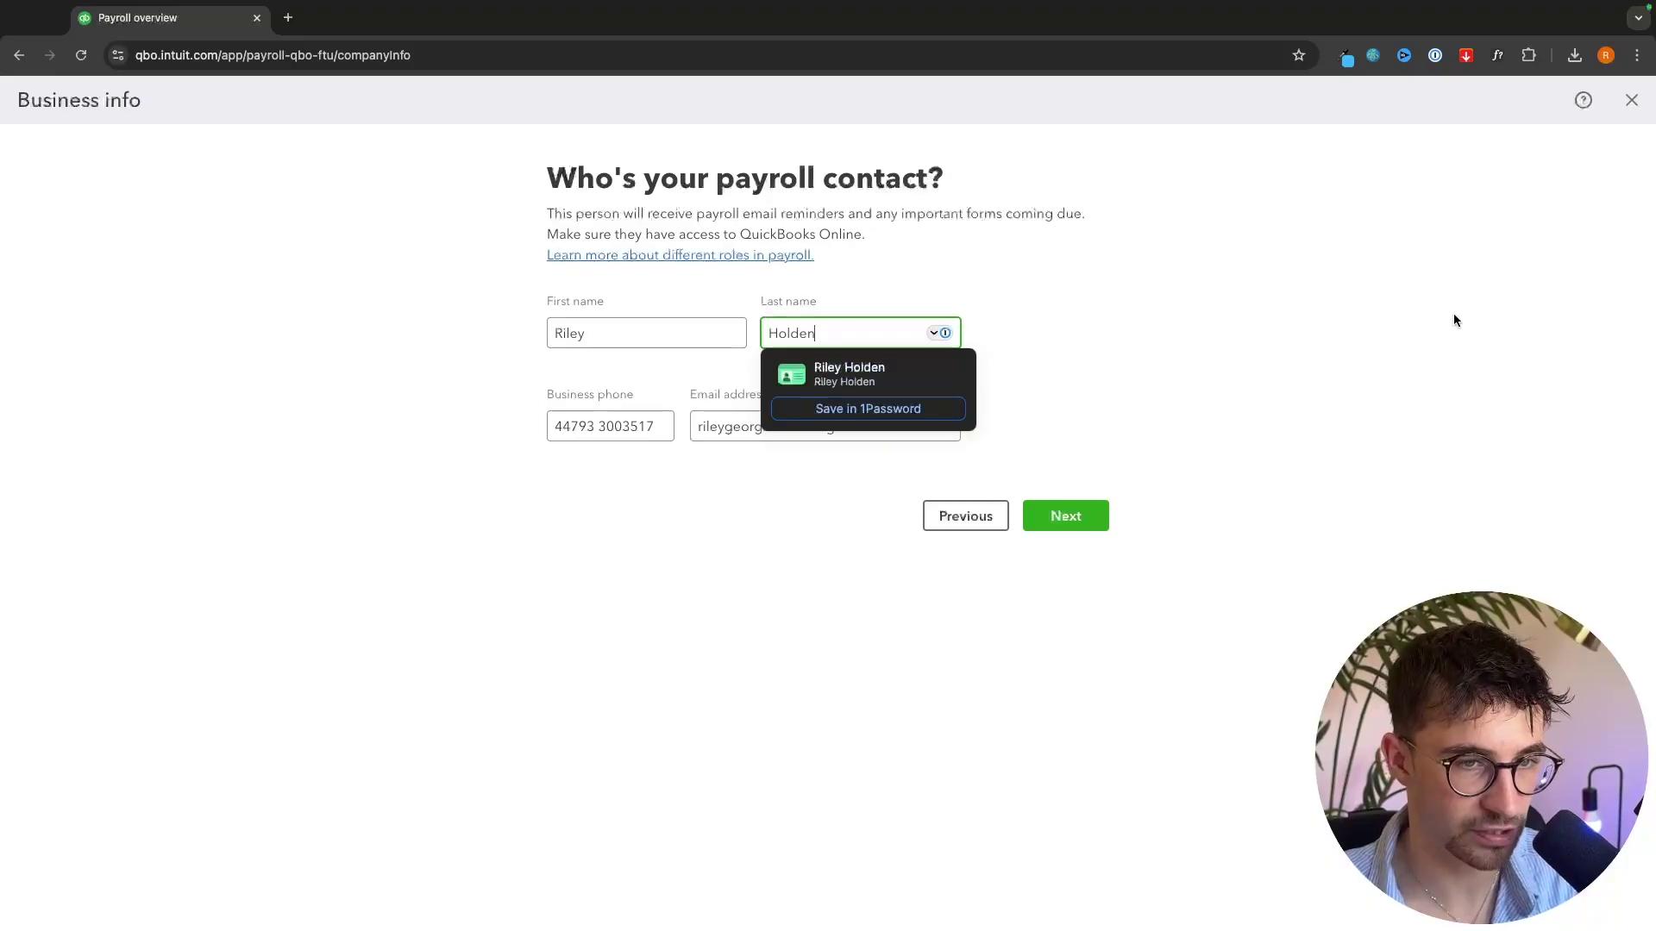
pyautogui.click(1103, 515)
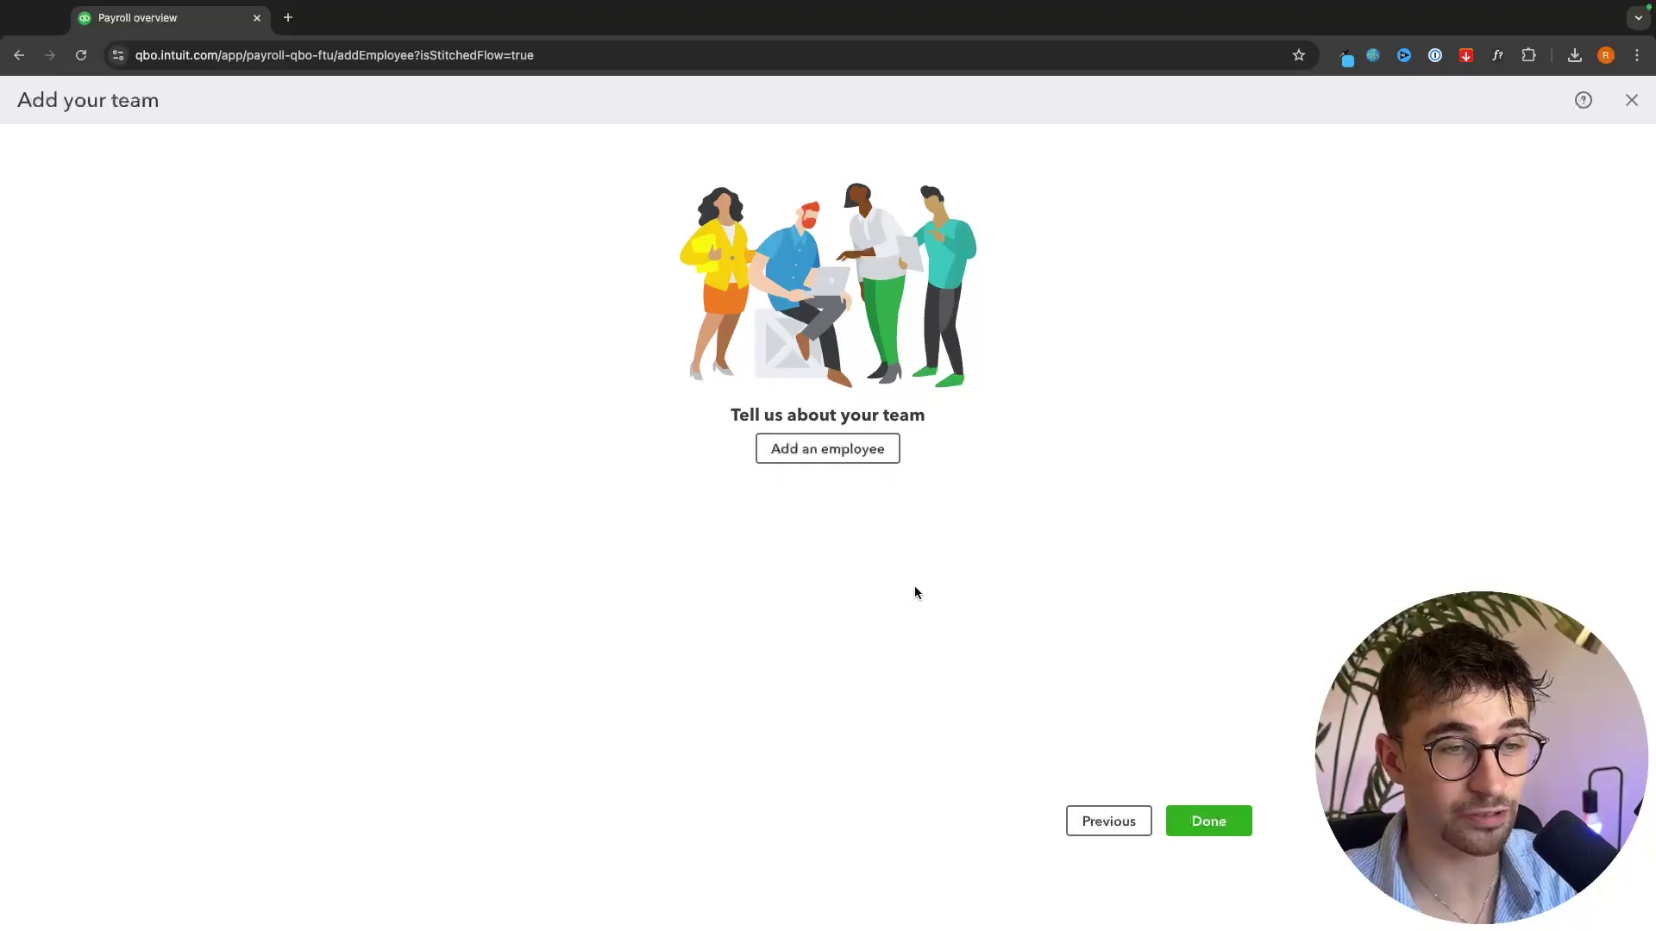
# - Add a new employee to the payroll team with their first and last name
pyautogui.click(857, 453)
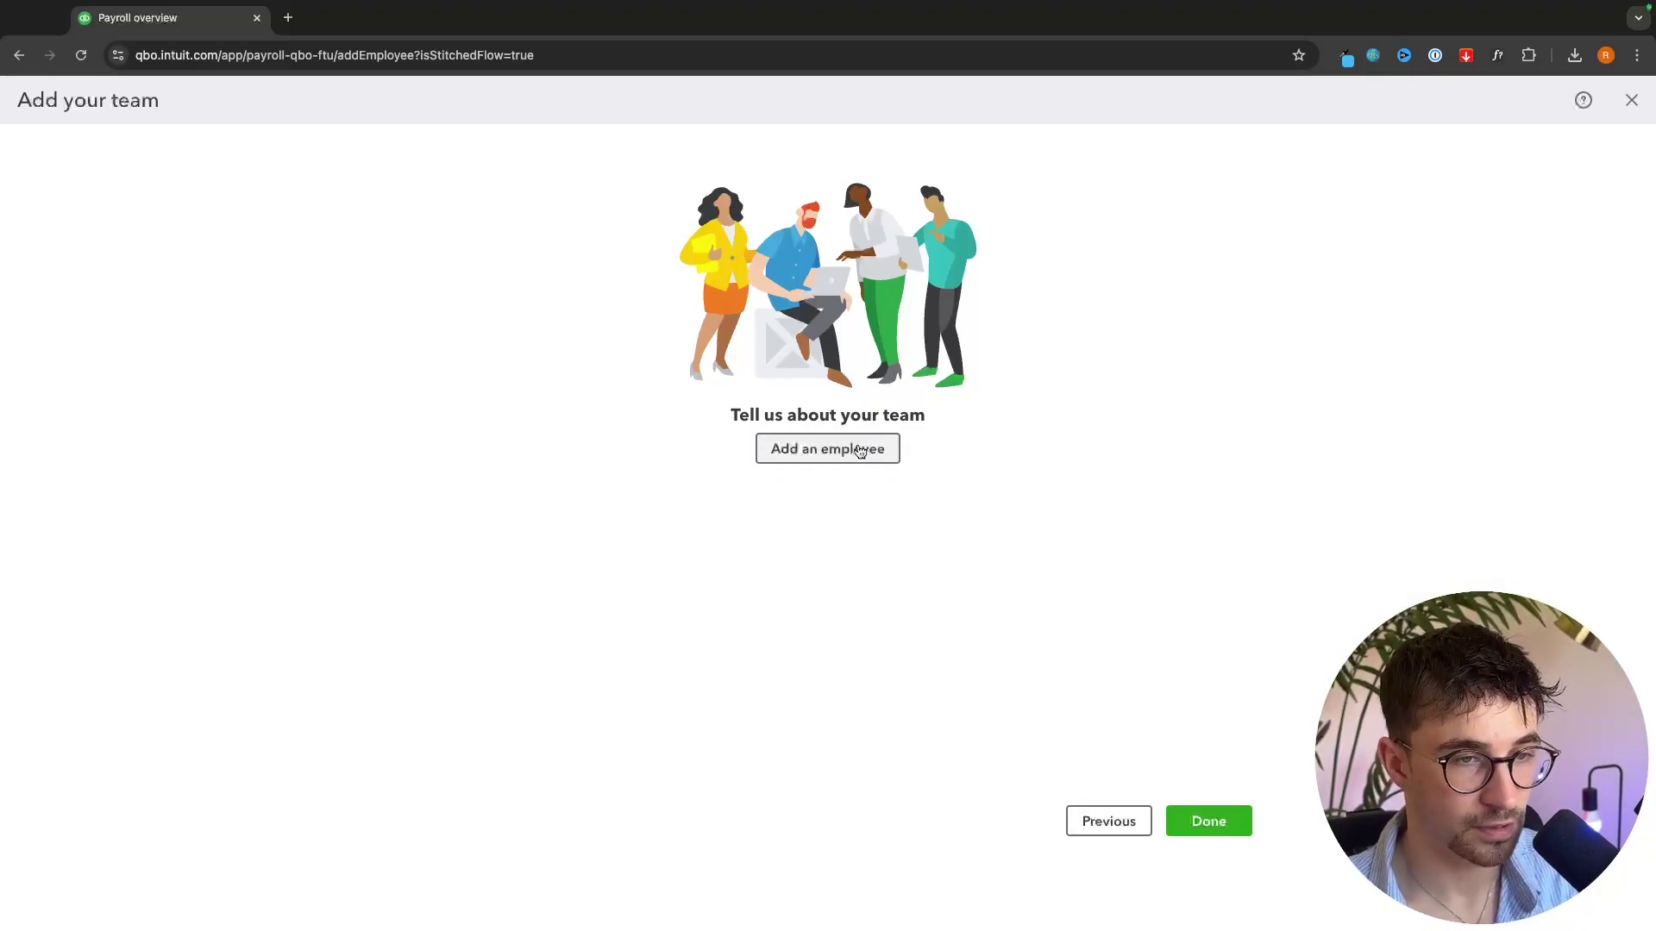
pyautogui.click(645, 431)
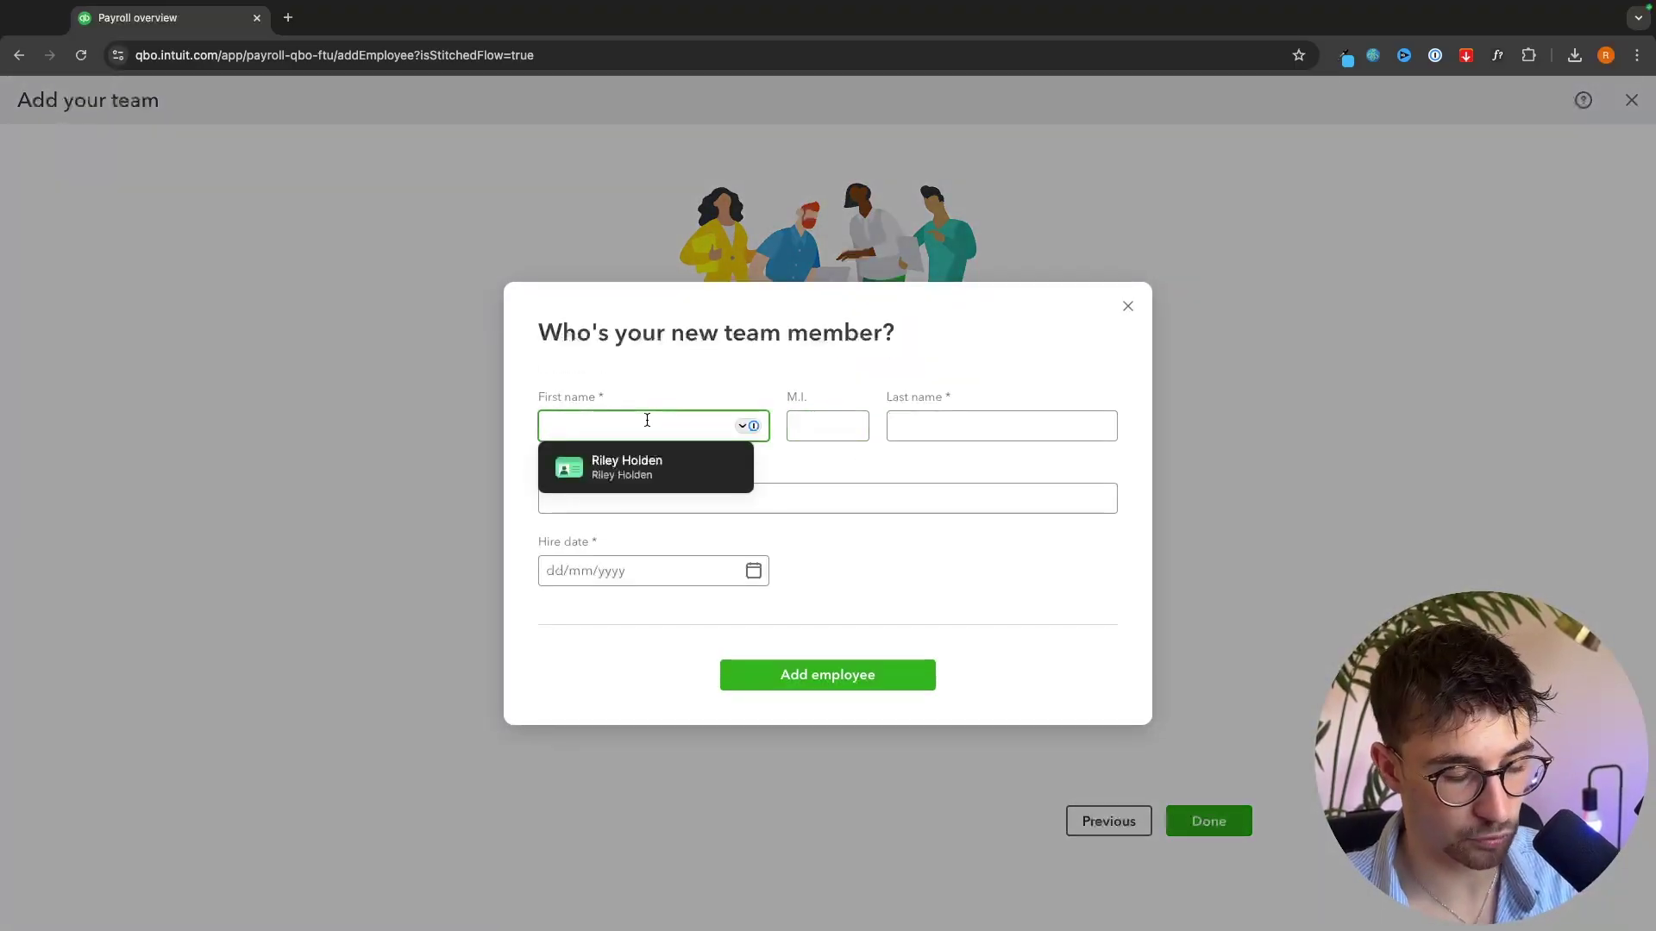
pyautogui.click(962, 428)
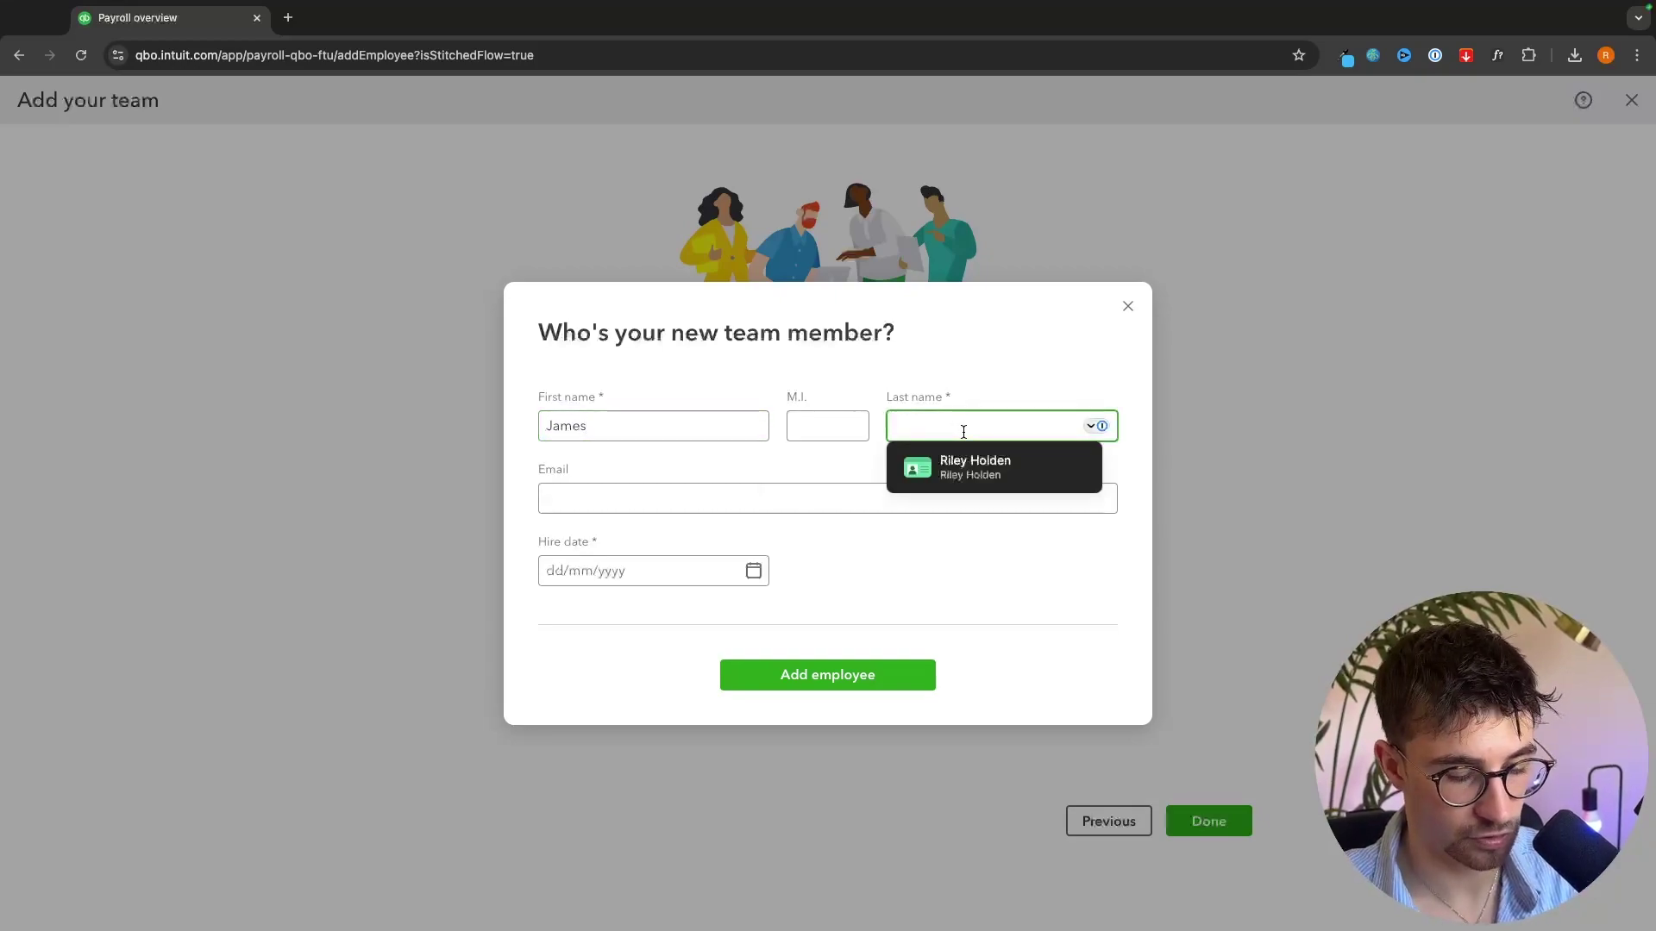
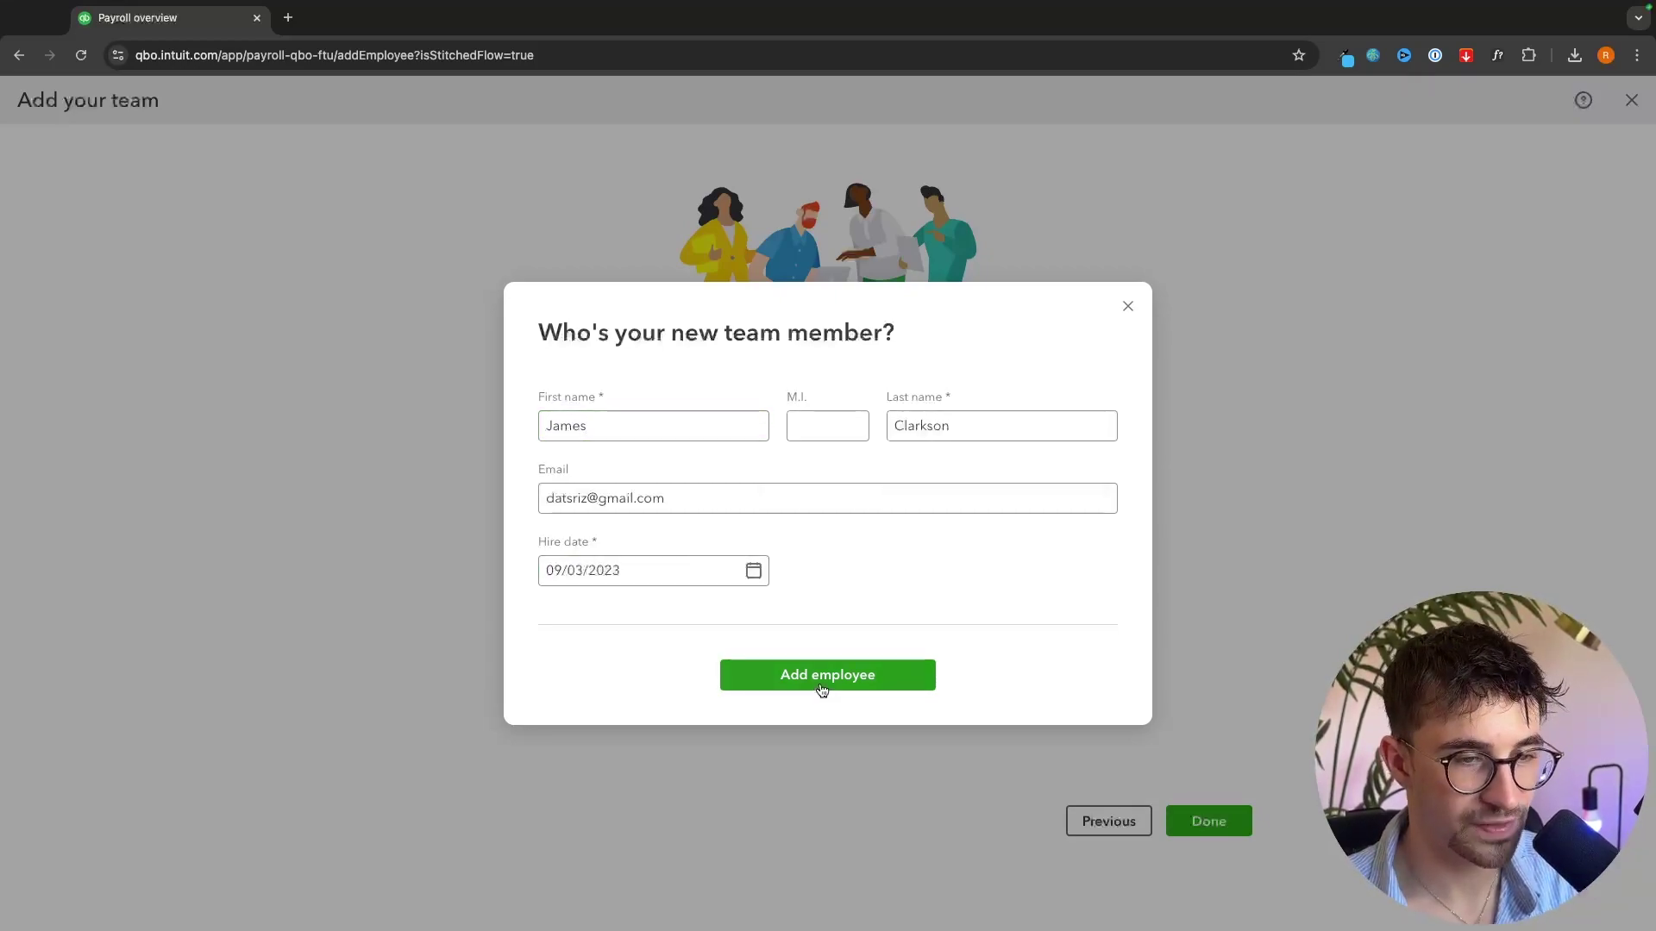
pyautogui.click(745, 676)
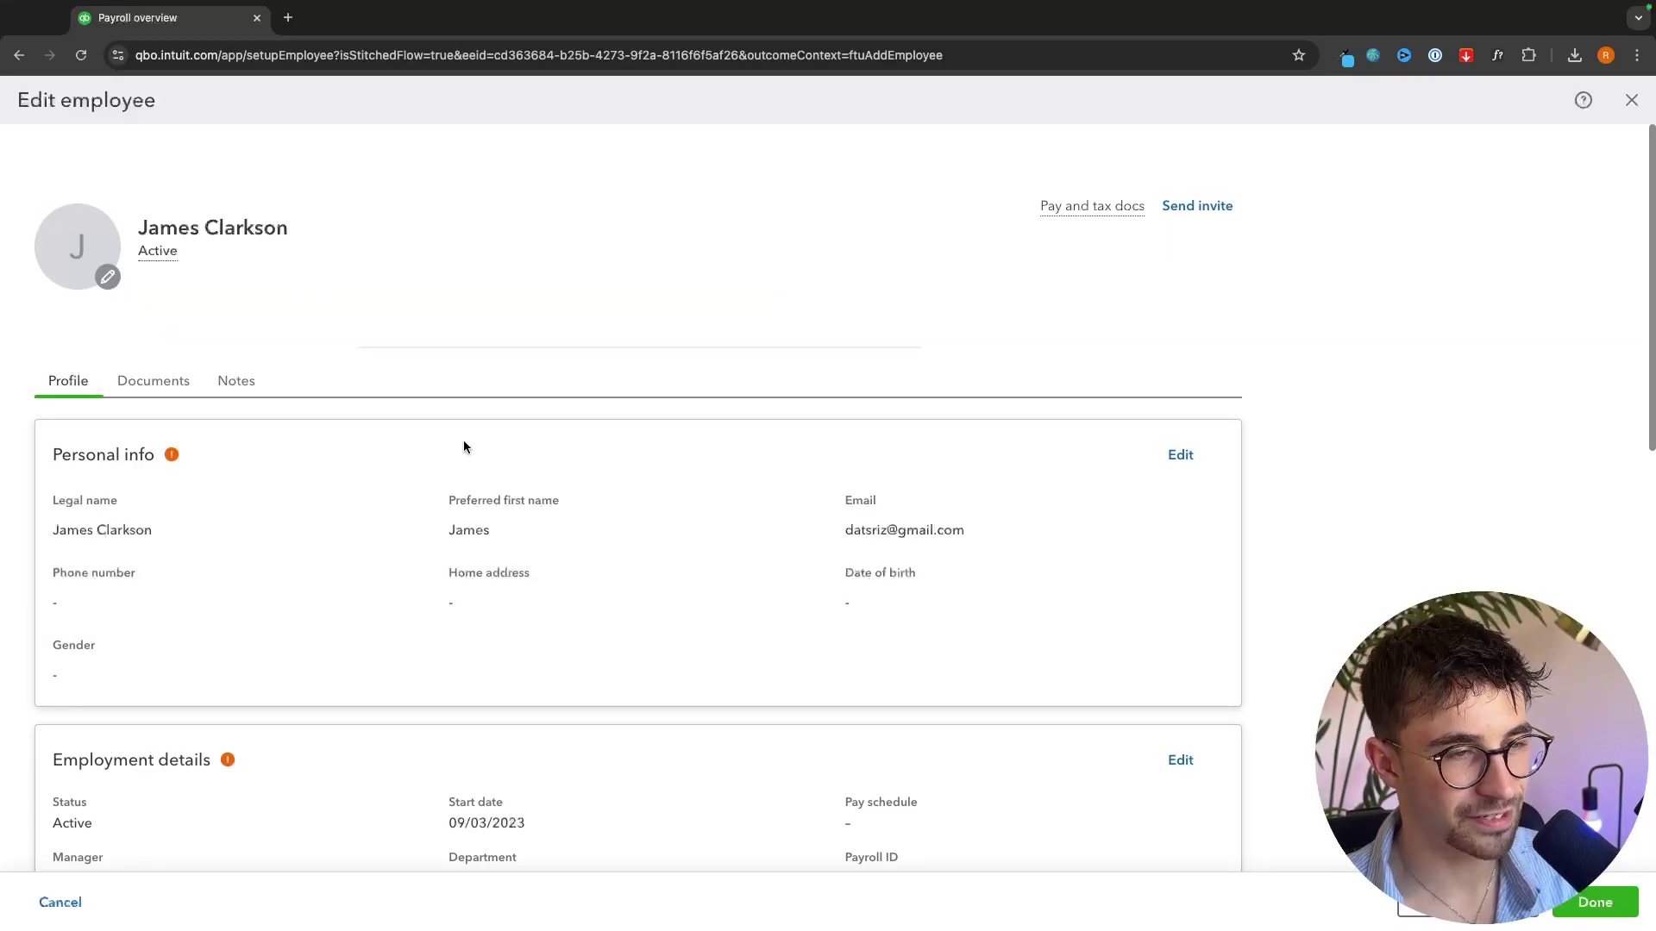
# - Open the employee's tax information form, close it unsaved, and review the profile
pyautogui.scroll(-1, 472, 417)
pyautogui.scroll(-5, 609, 449)
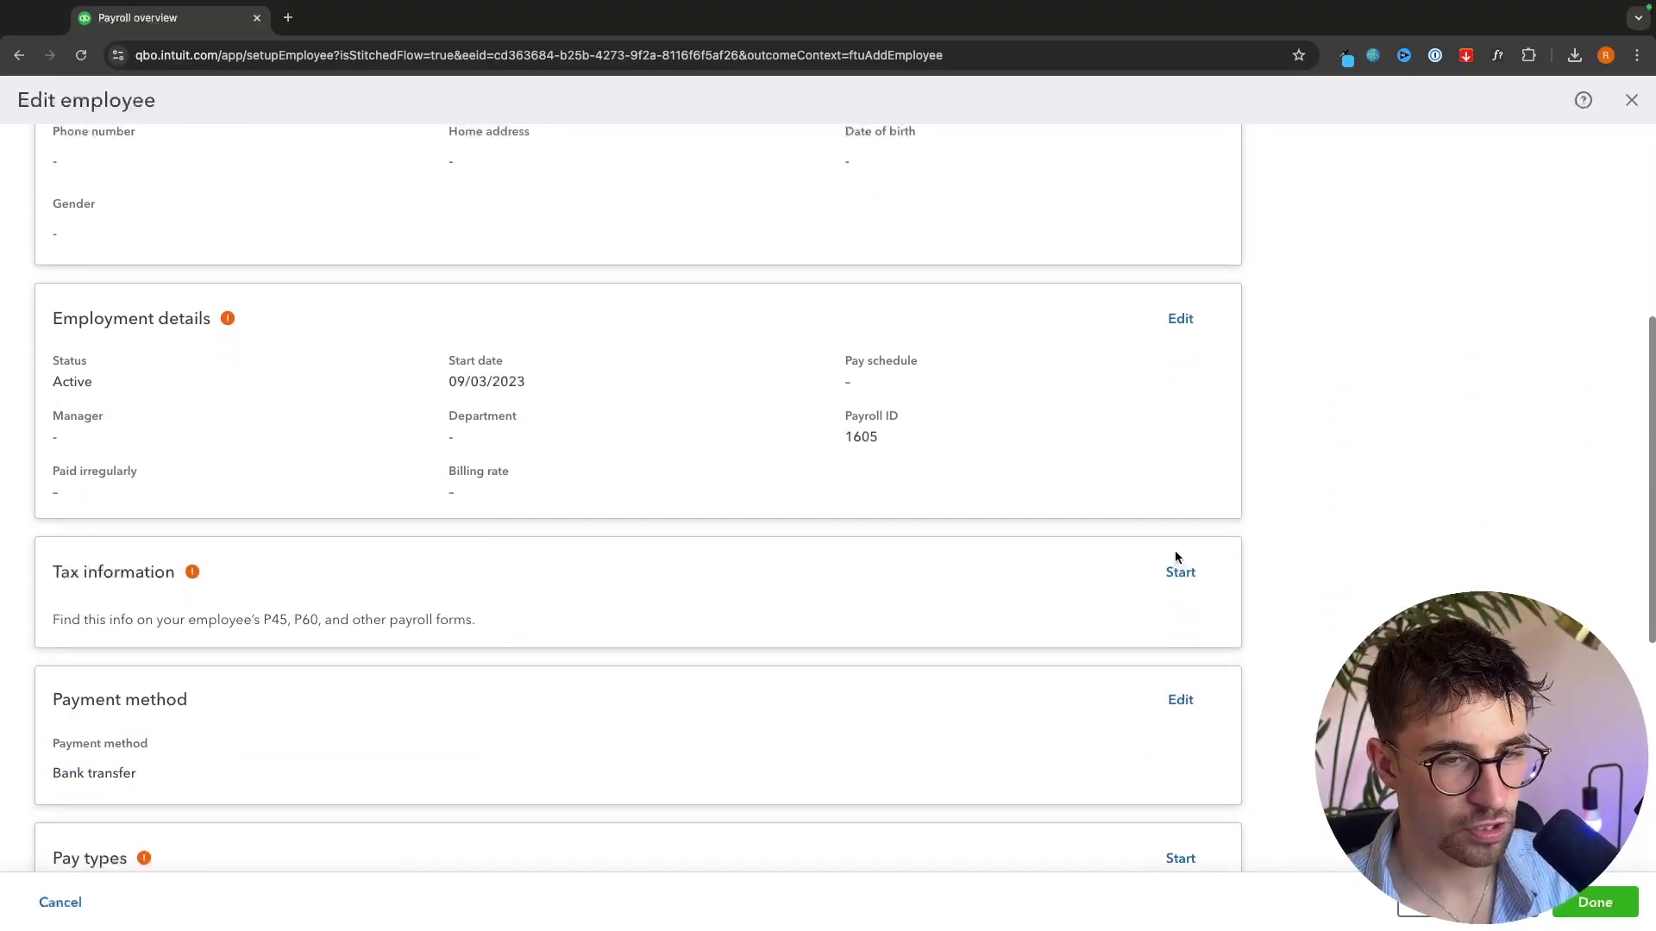
pyautogui.click(1179, 570)
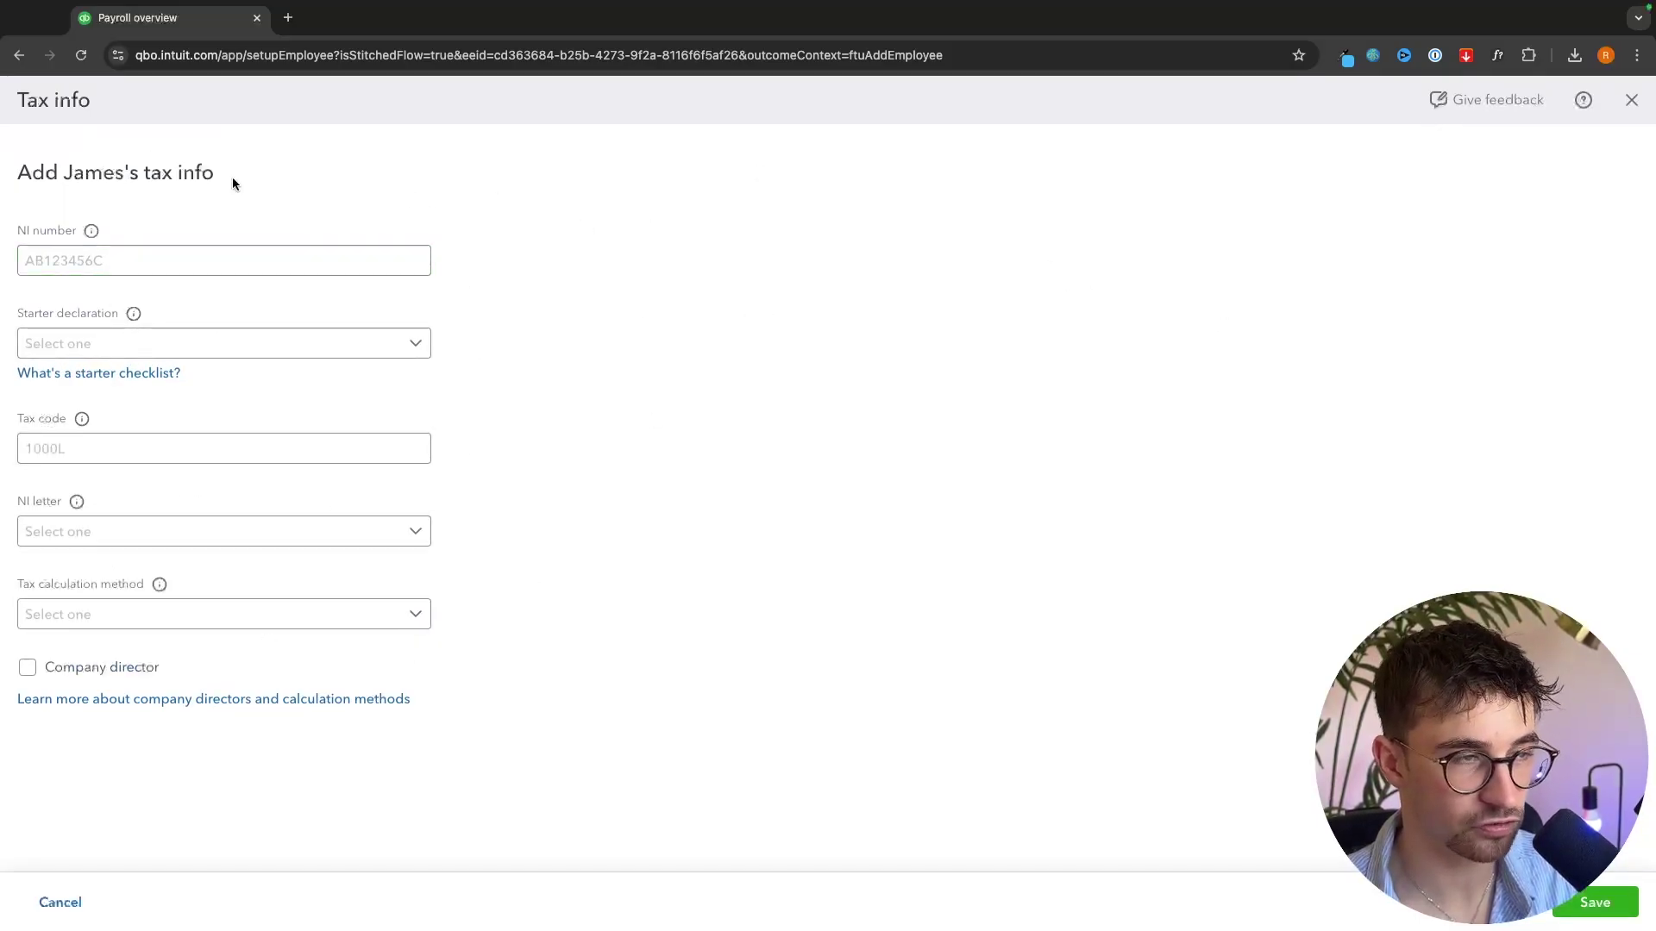
pyautogui.click(1631, 100)
pyautogui.scroll(-2, 142, 513)
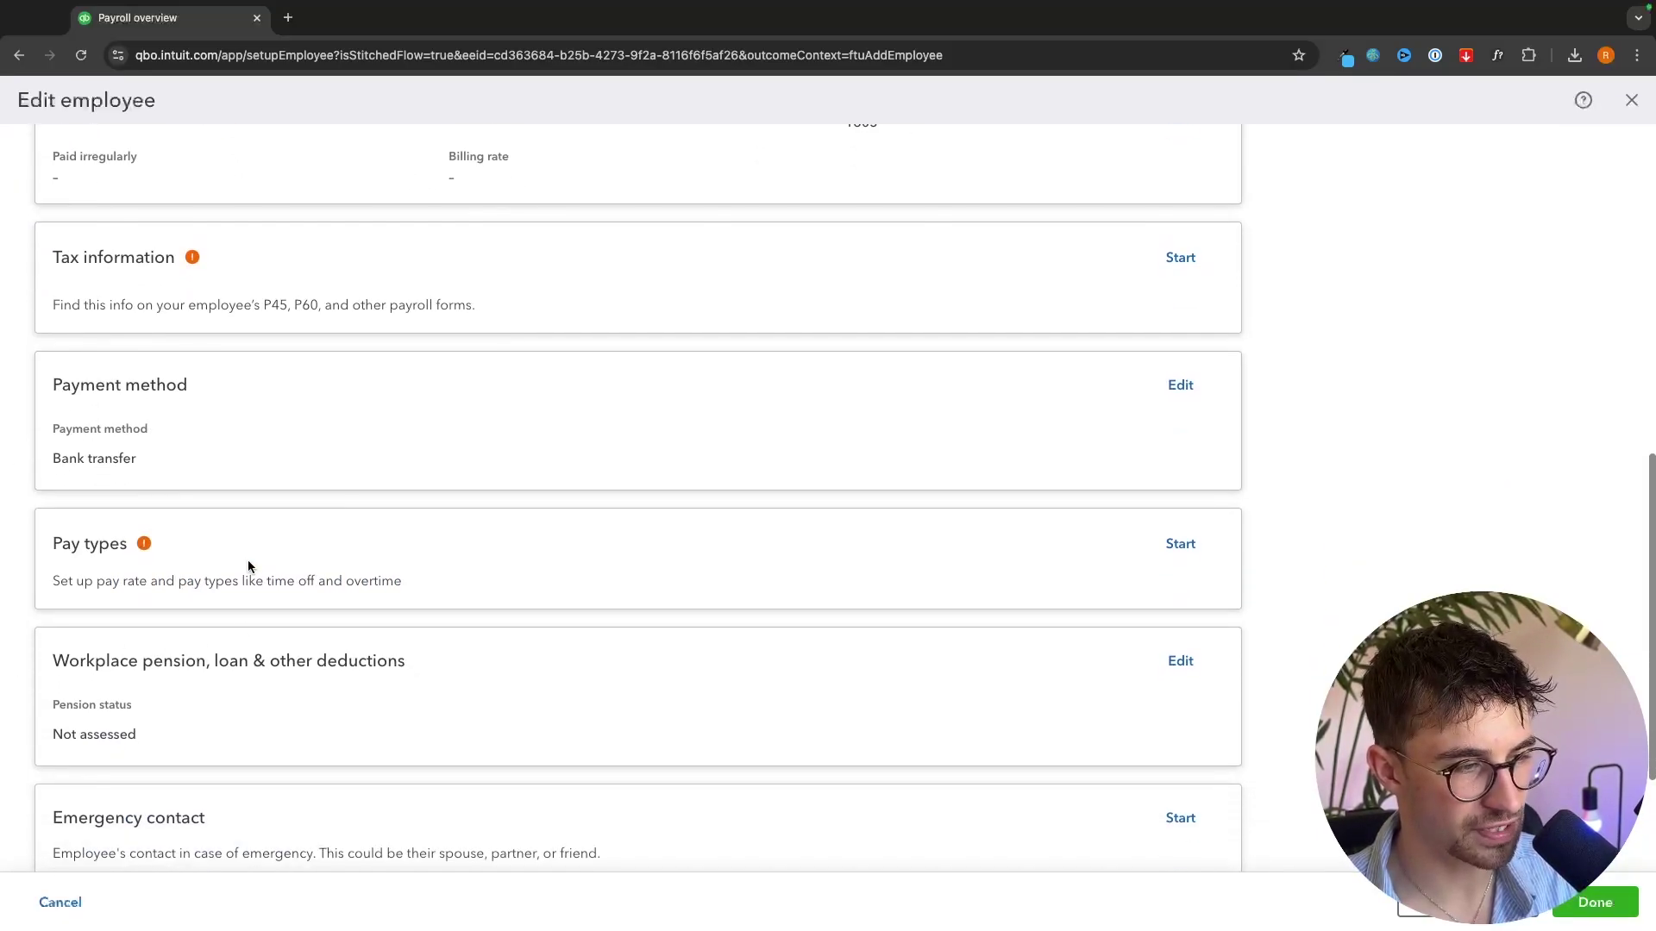
pyautogui.scroll(-3, 246, 560)
pyautogui.scroll(10, 92, 506)
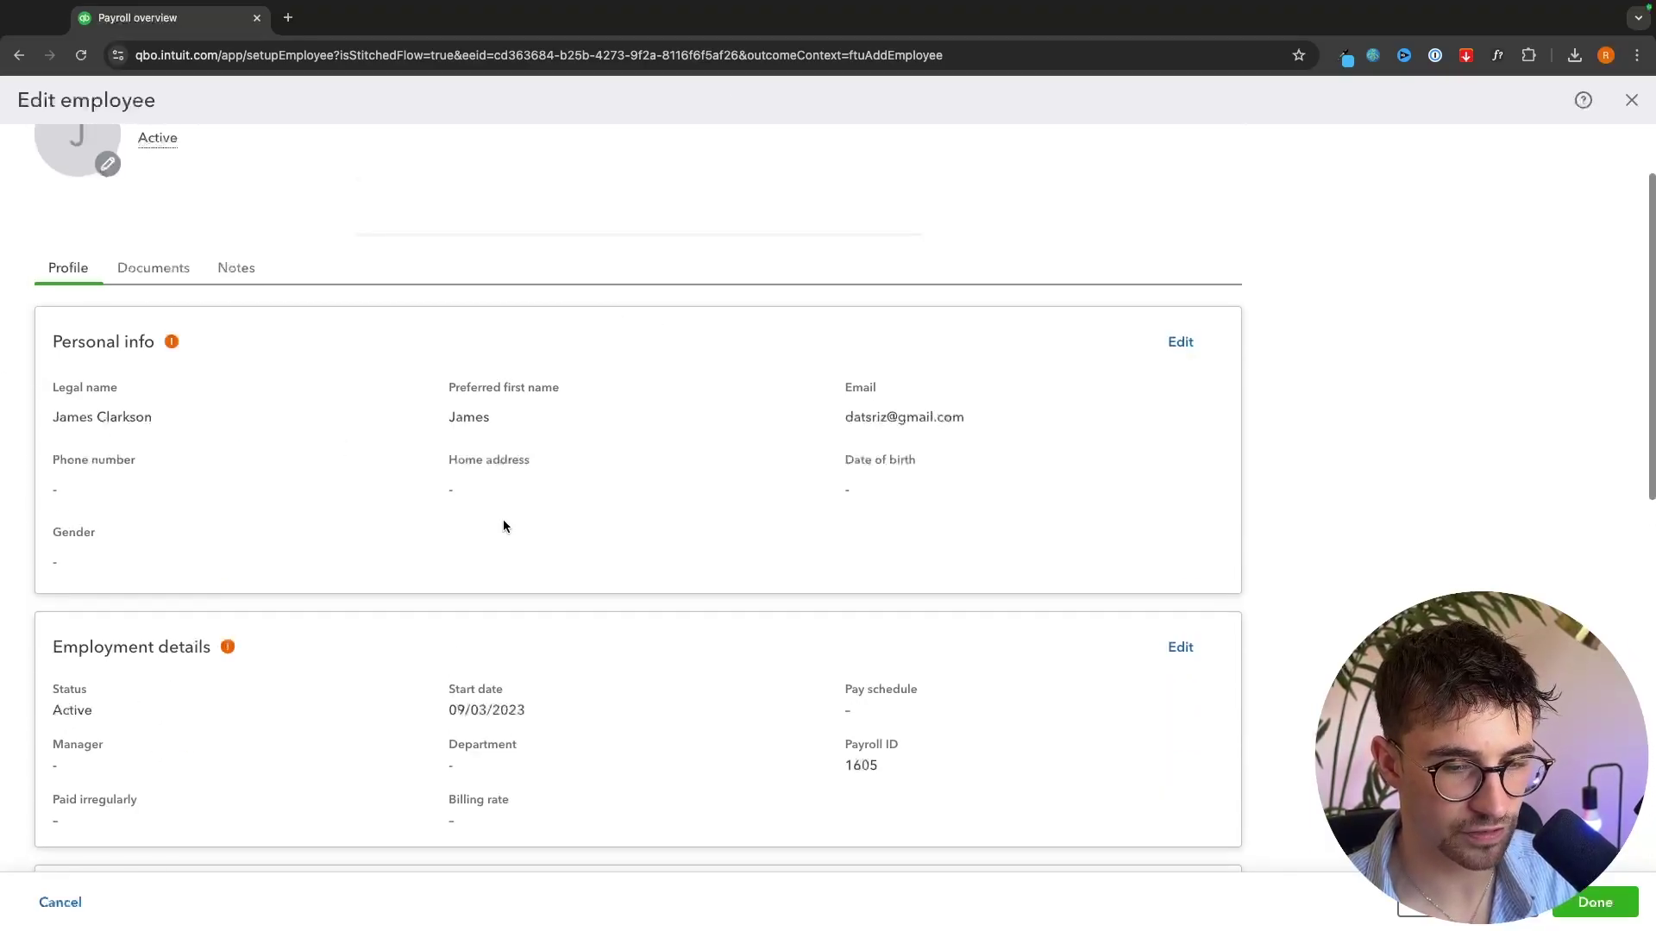
pyautogui.scroll(-8, 1312, 567)
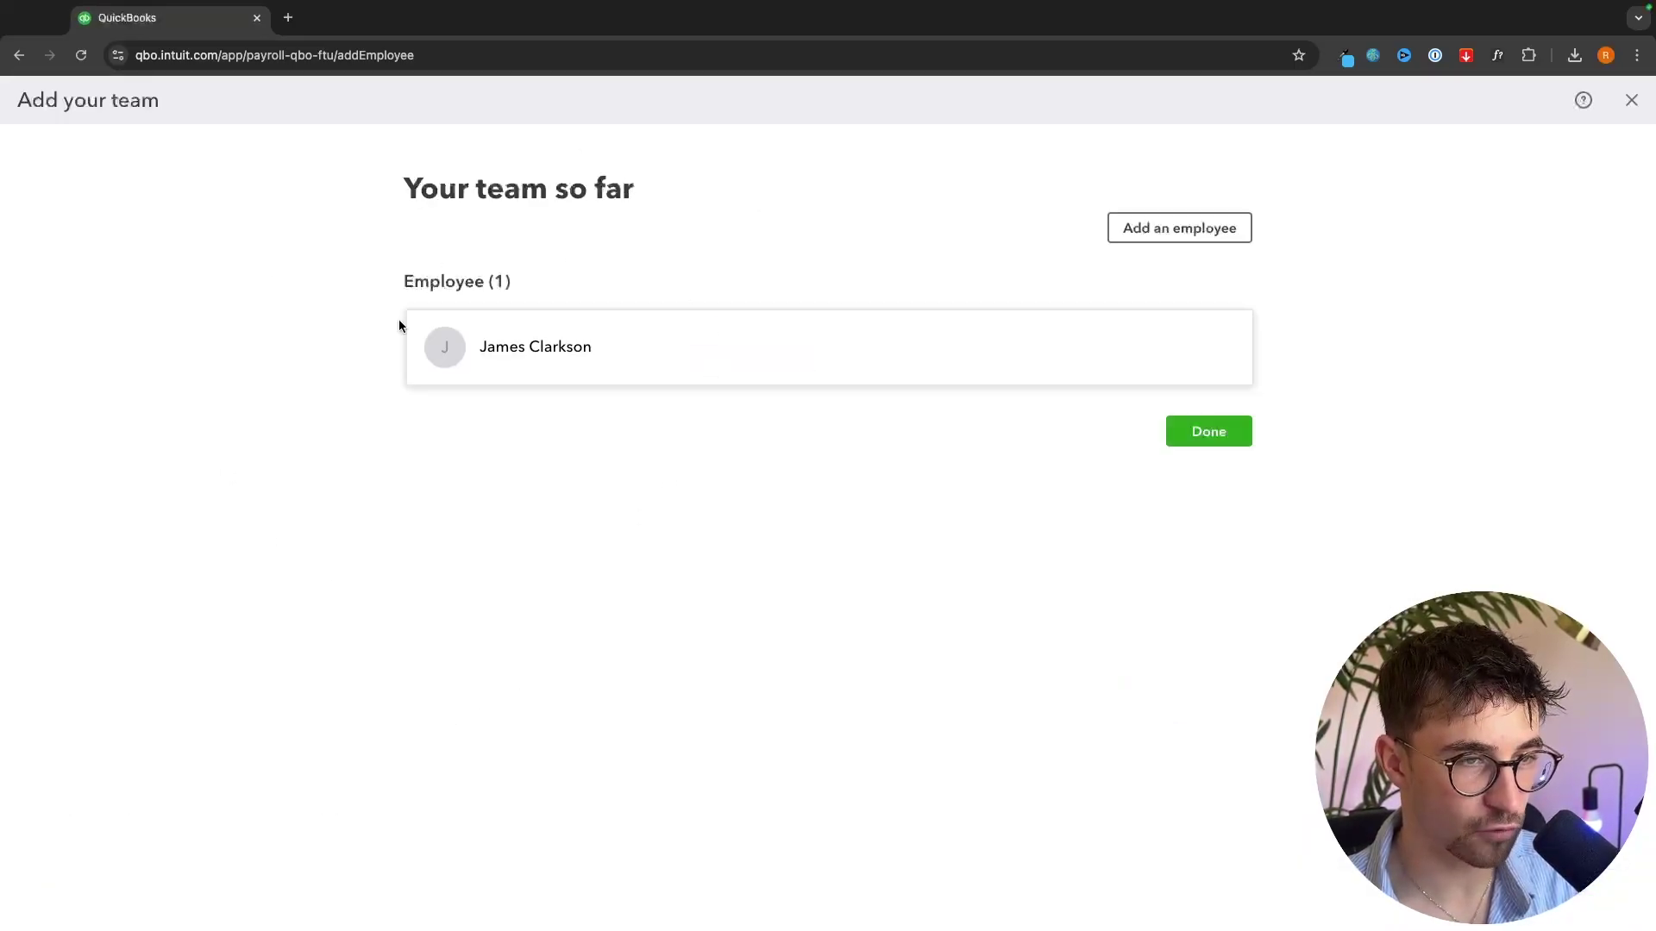
# - Finish the team, then preview and submit the first Every Friday payroll
pyautogui.click(1200, 433)
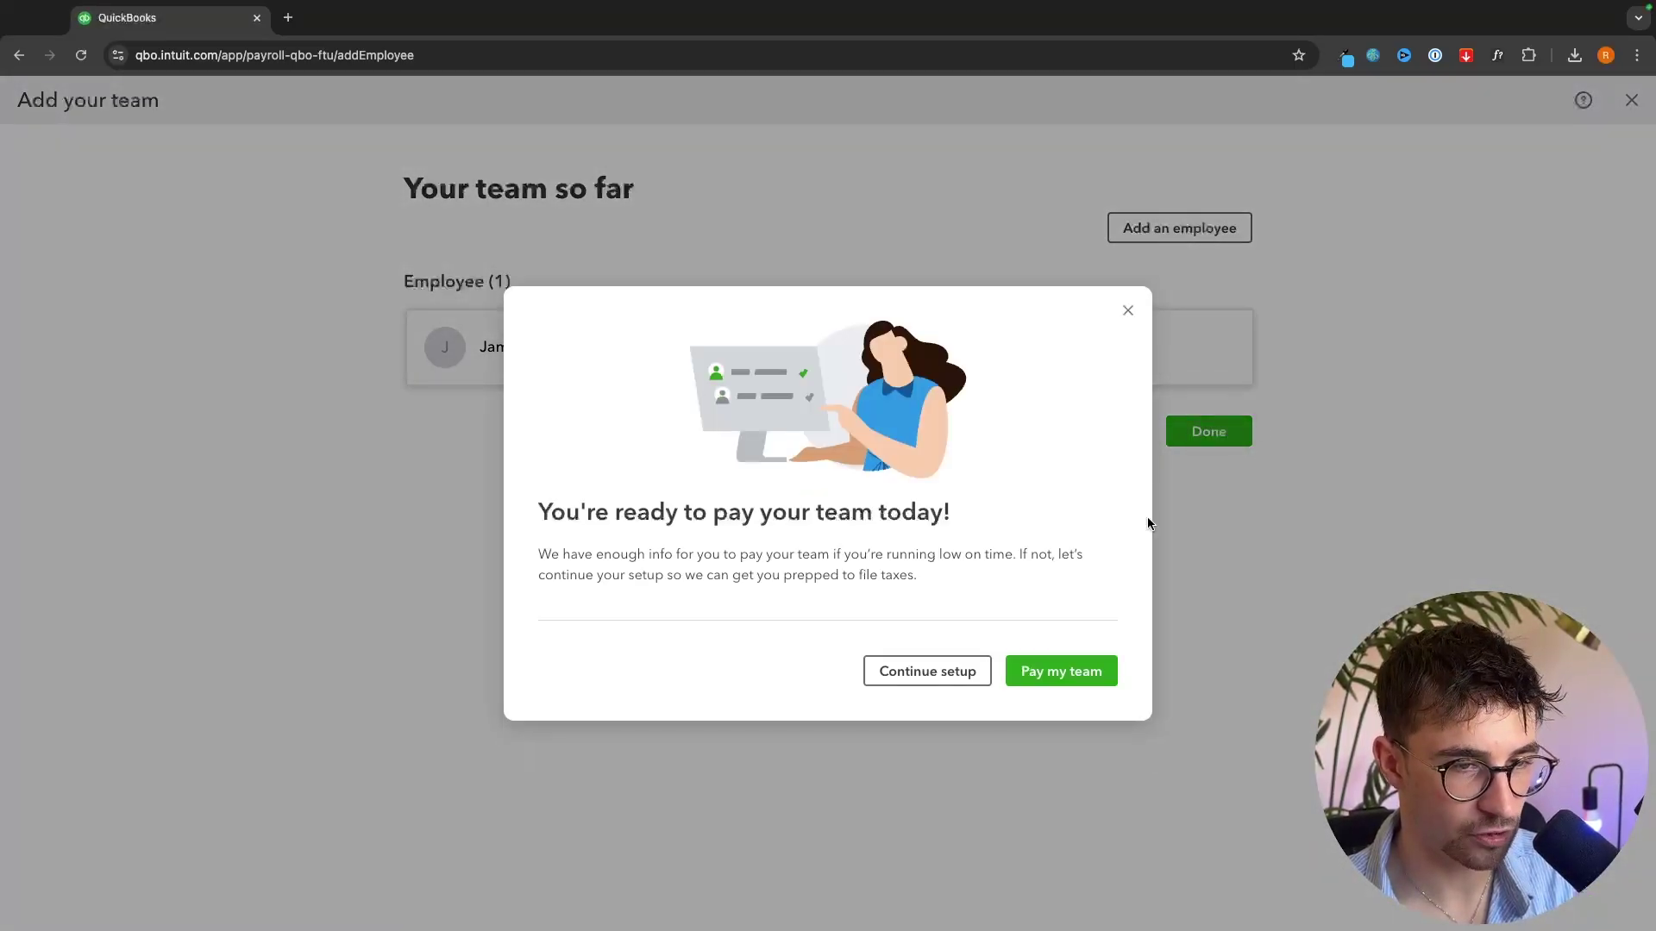
pyautogui.click(1048, 677)
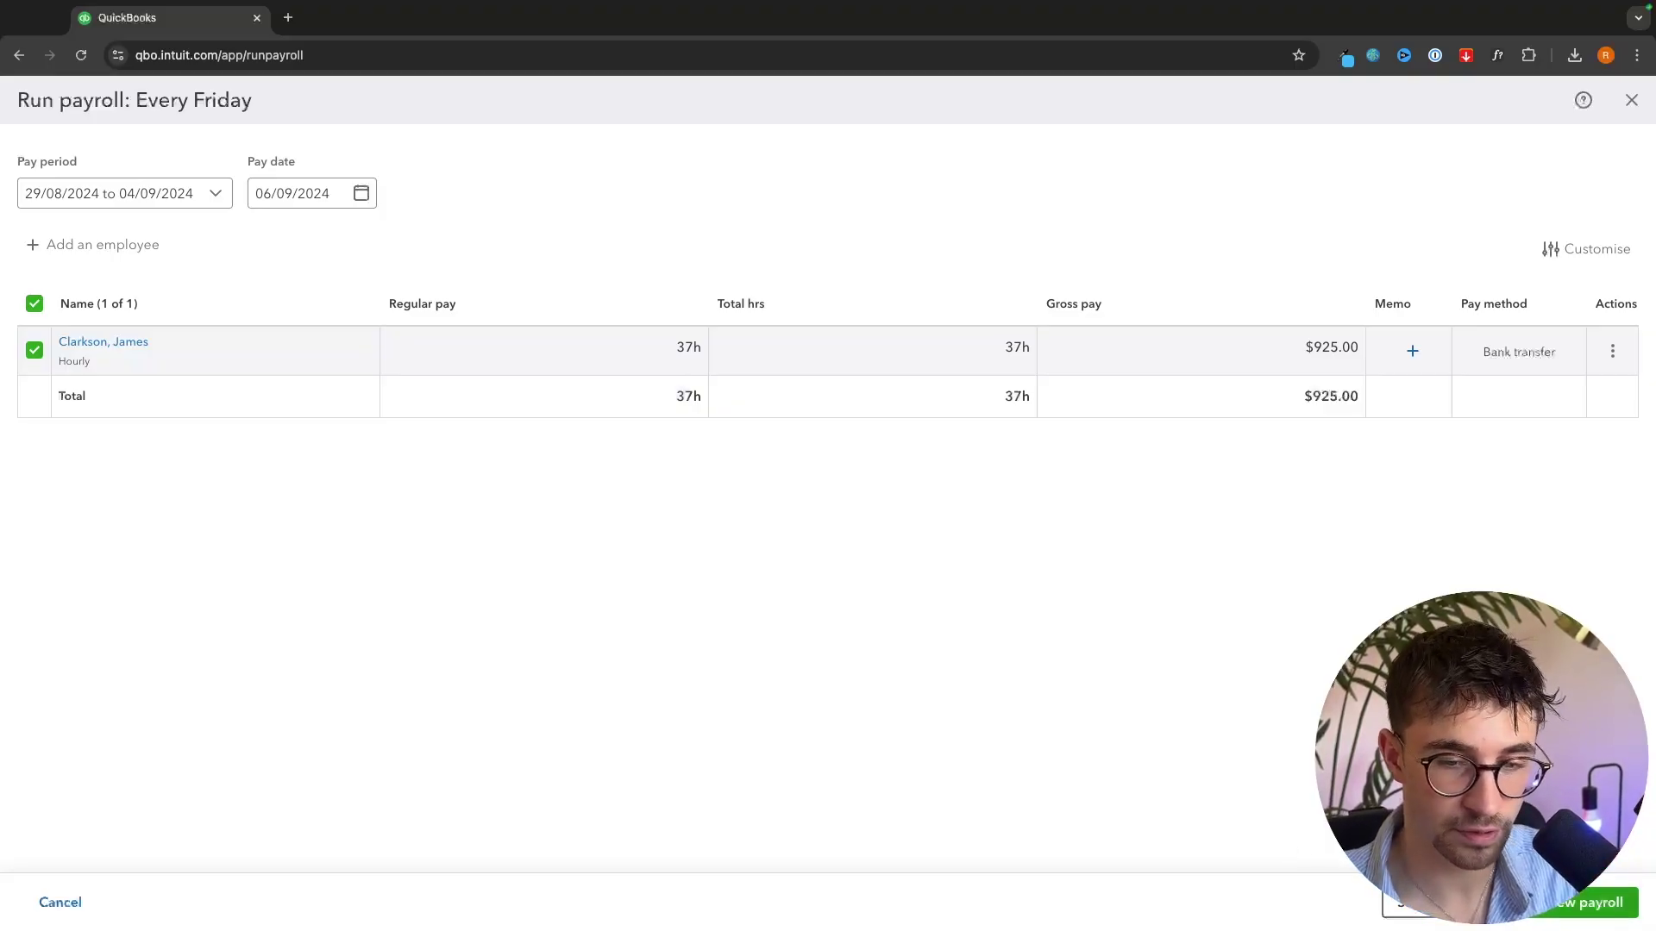
pyautogui.click(1539, 912)
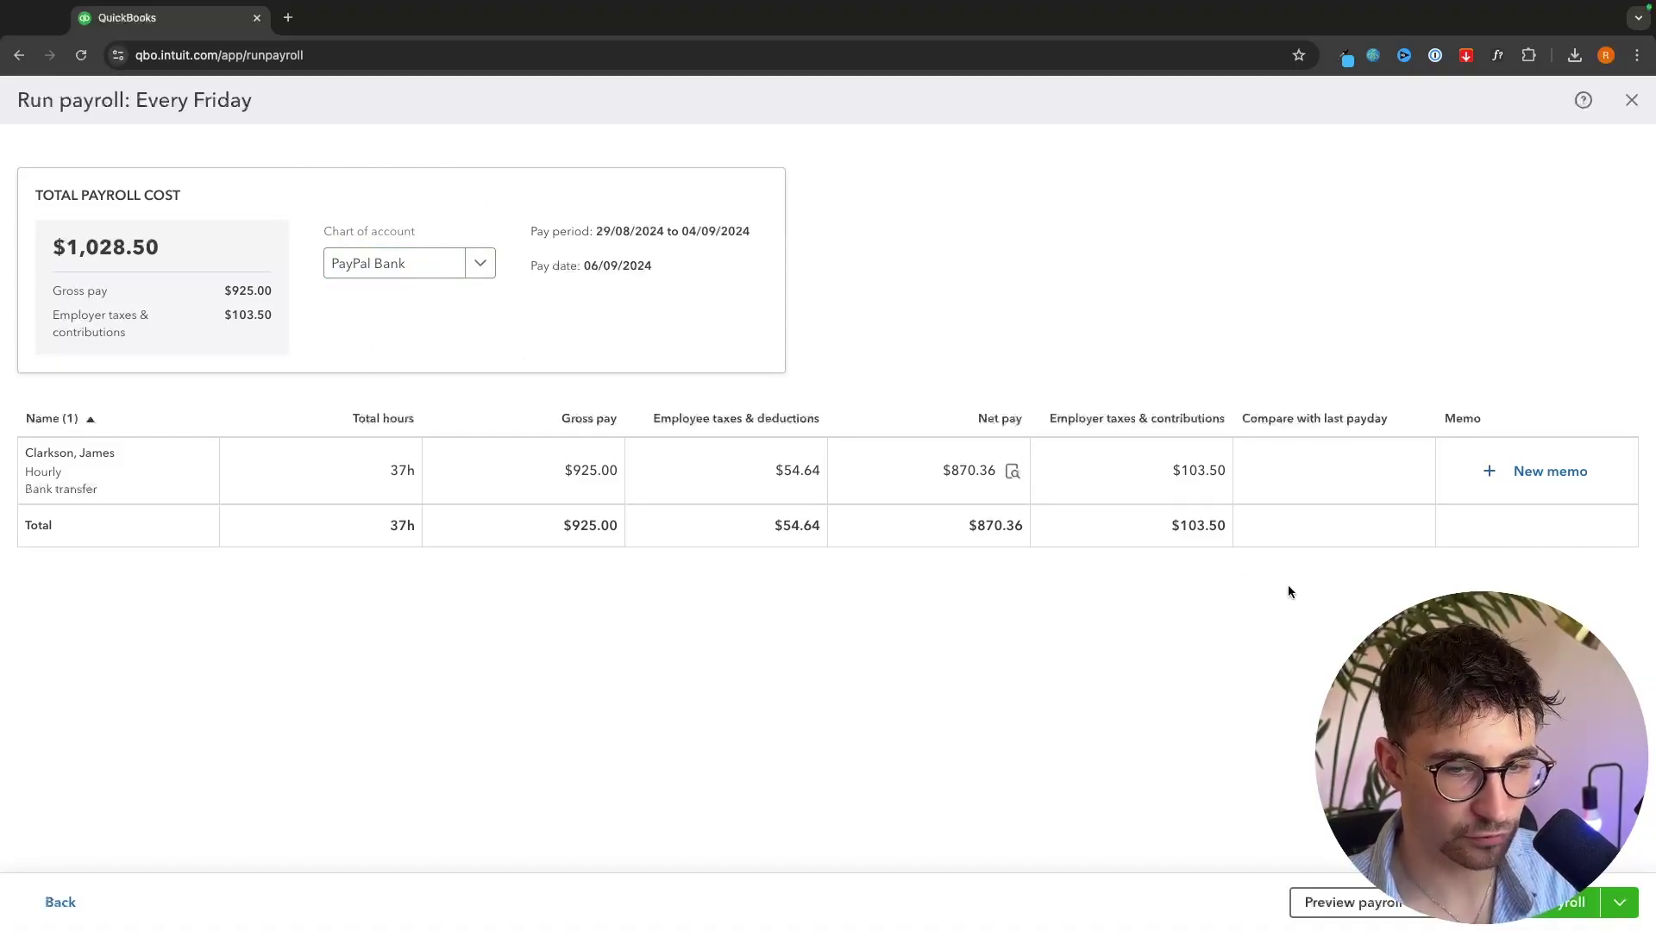
pyautogui.click(1532, 917)
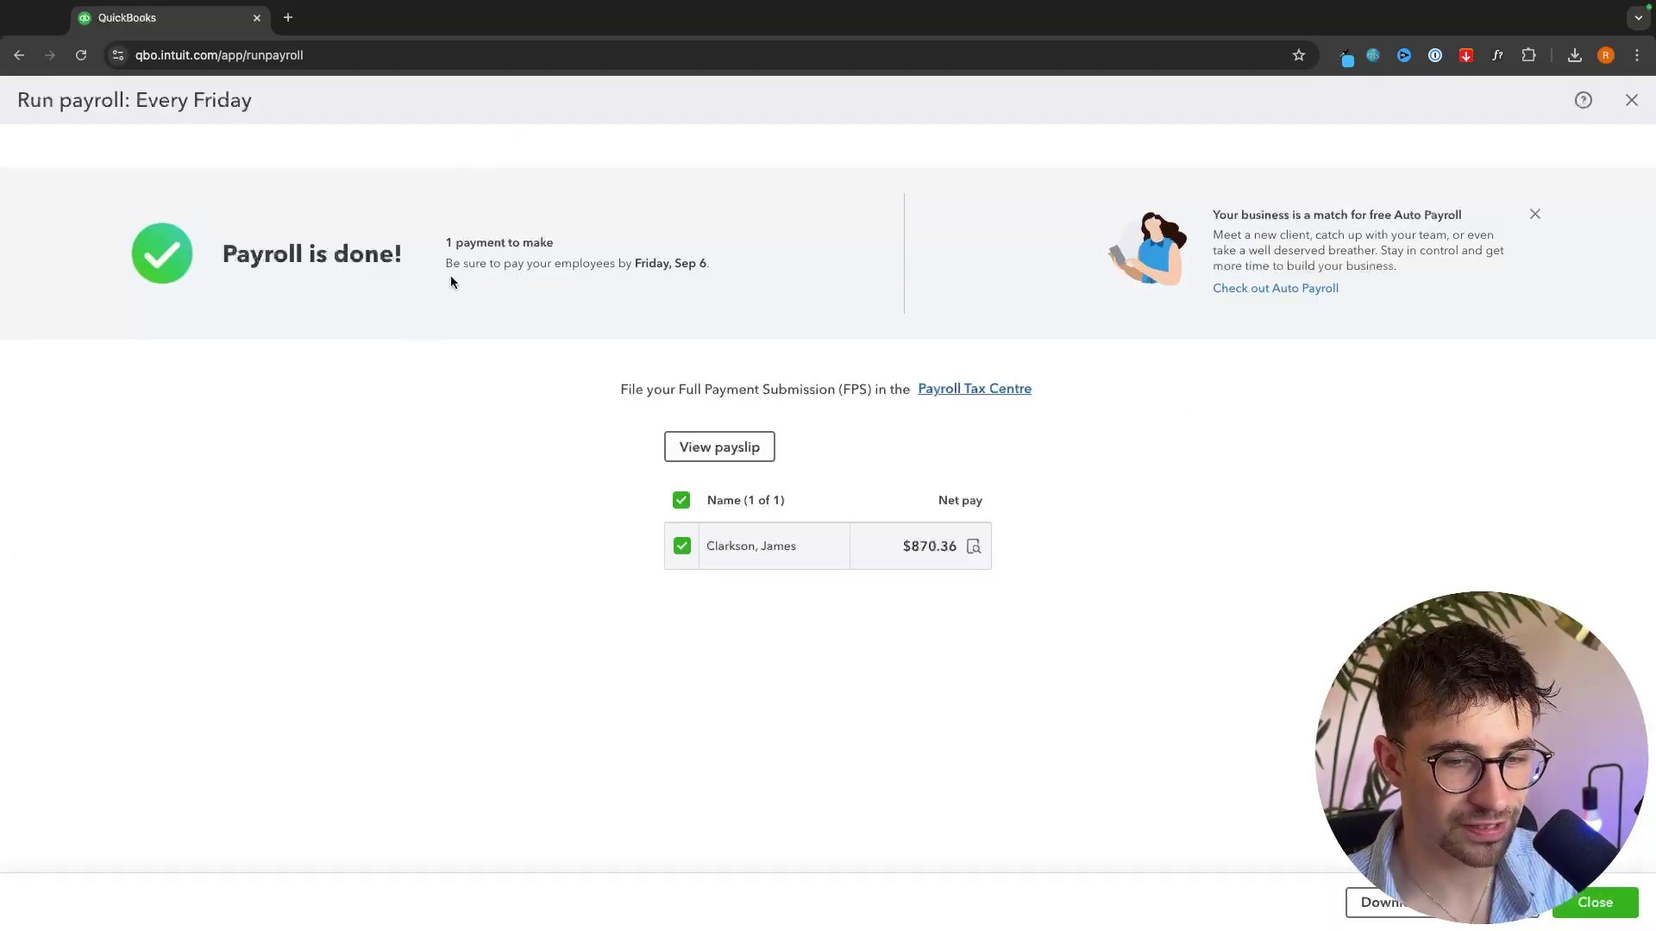
# - Highlight the one payment to make and its Friday, Sep 6 due-date reminder in the summary
pyautogui.moveTo(443, 243); pyautogui.dragTo(610, 247)
pyautogui.click(582, 260)
pyautogui.moveTo(444, 263); pyautogui.dragTo(789, 264)
pyautogui.click(584, 259)
pyautogui.click(789, 265)
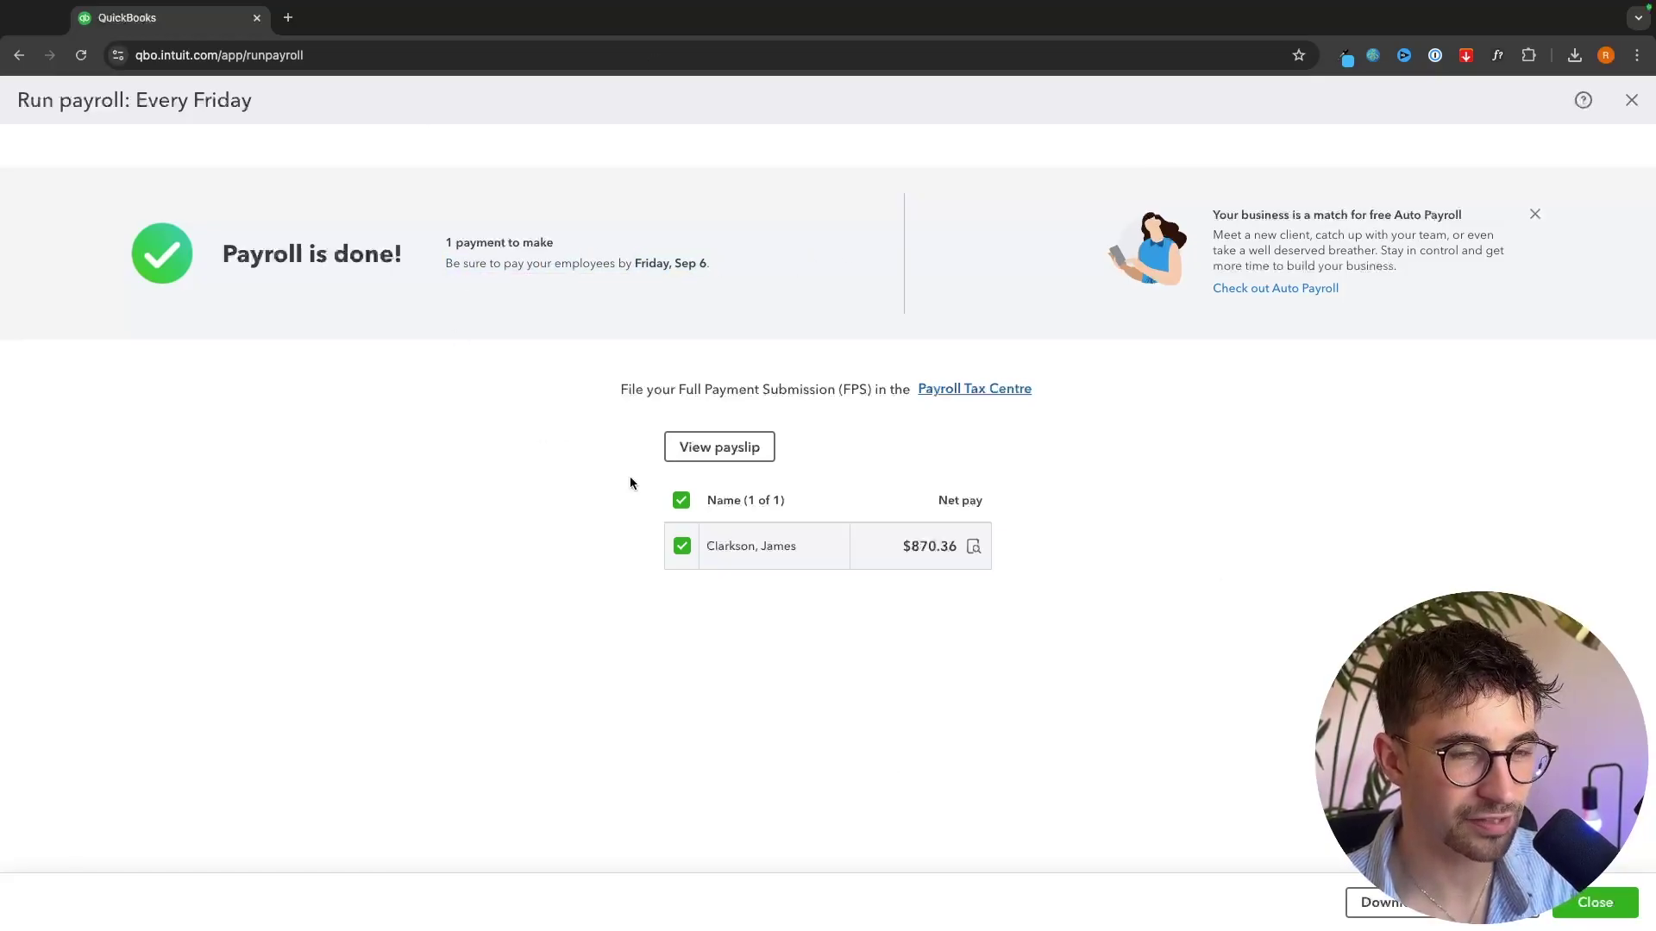